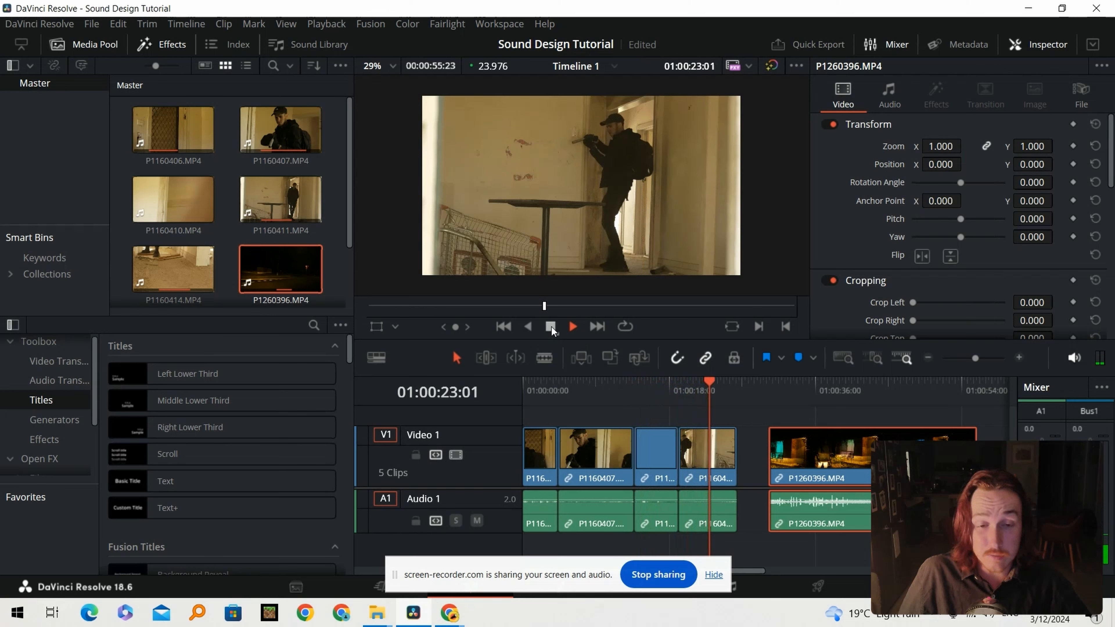
Return to the start of the timeline and play the opening shot to identify which sounds it needs
click(551, 327)
drag(556, 386, 509, 399)
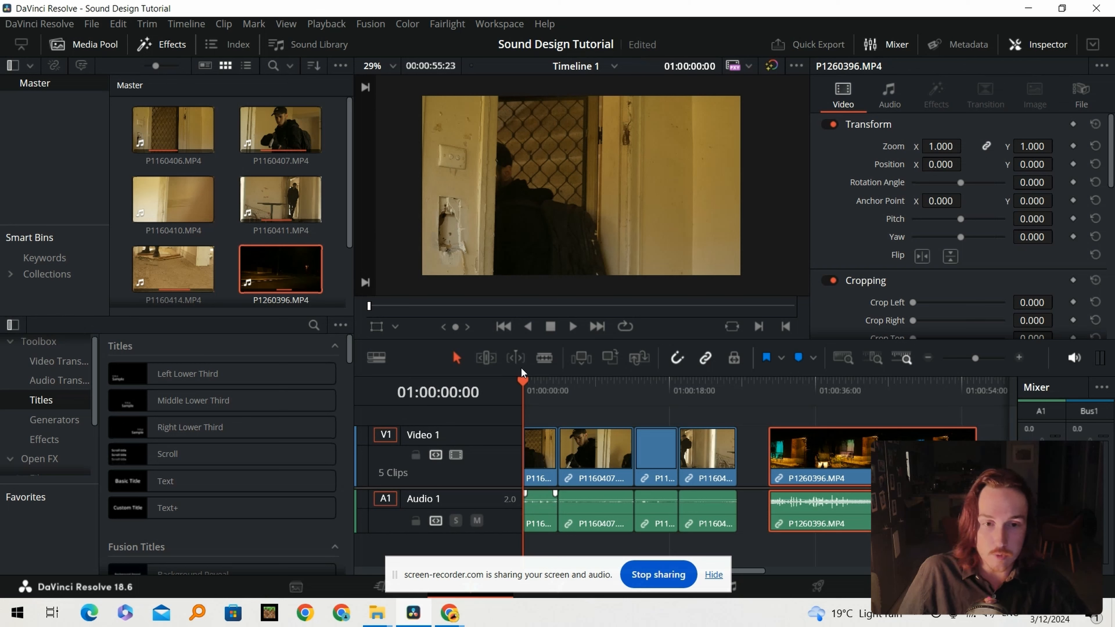
key(space)
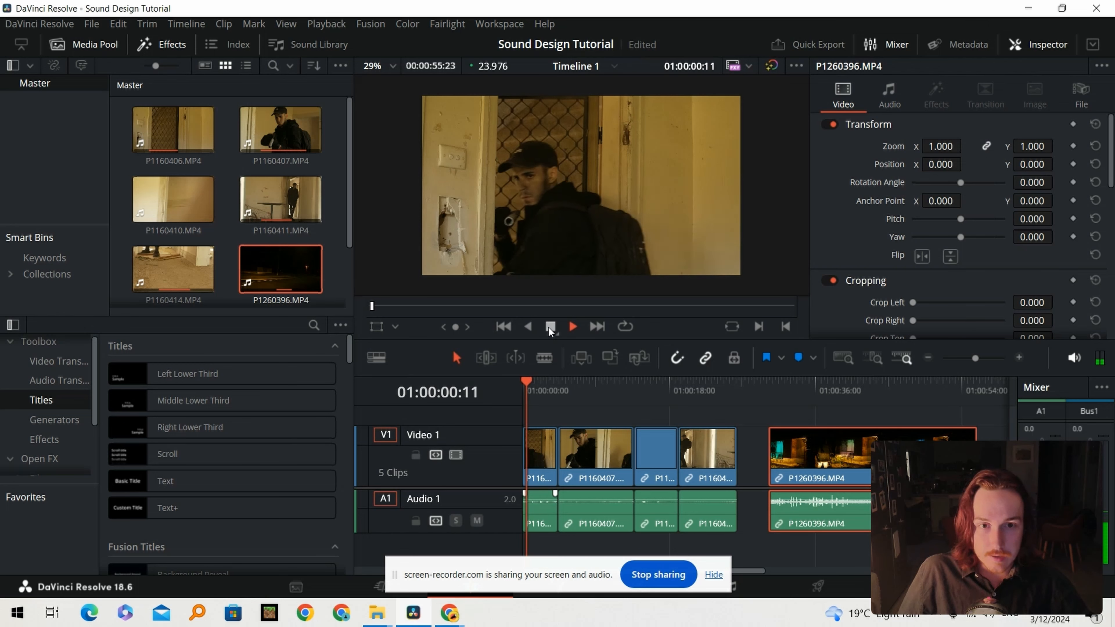
click(550, 329)
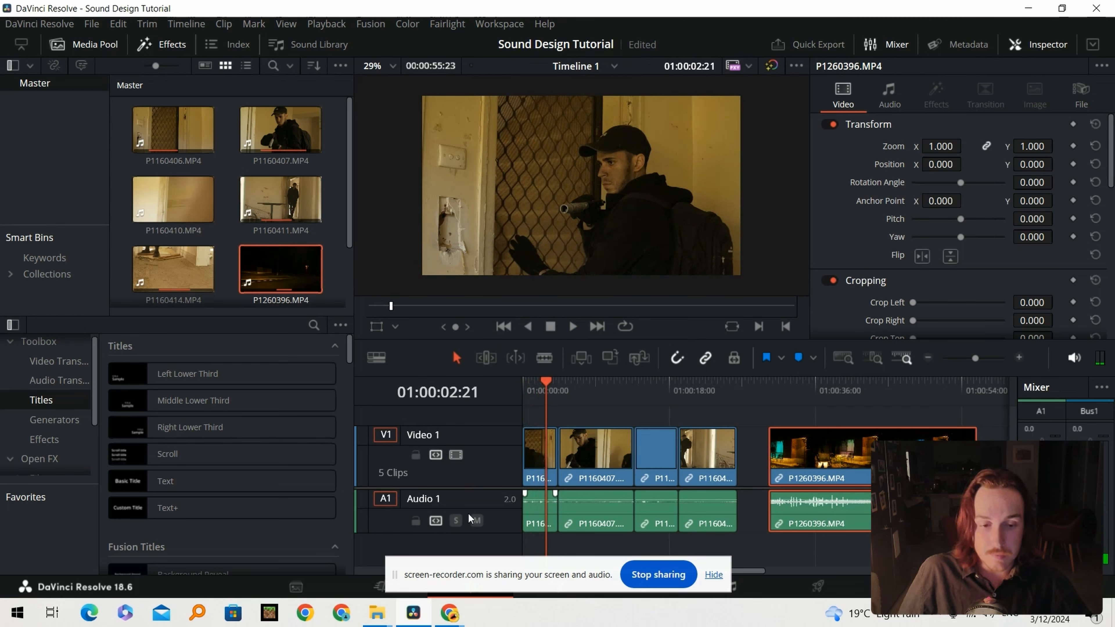
Switch to YouTube in Chrome and search for "screen door closing sound effect"
mouse_move(449, 614)
click(372, 552)
click(399, 86)
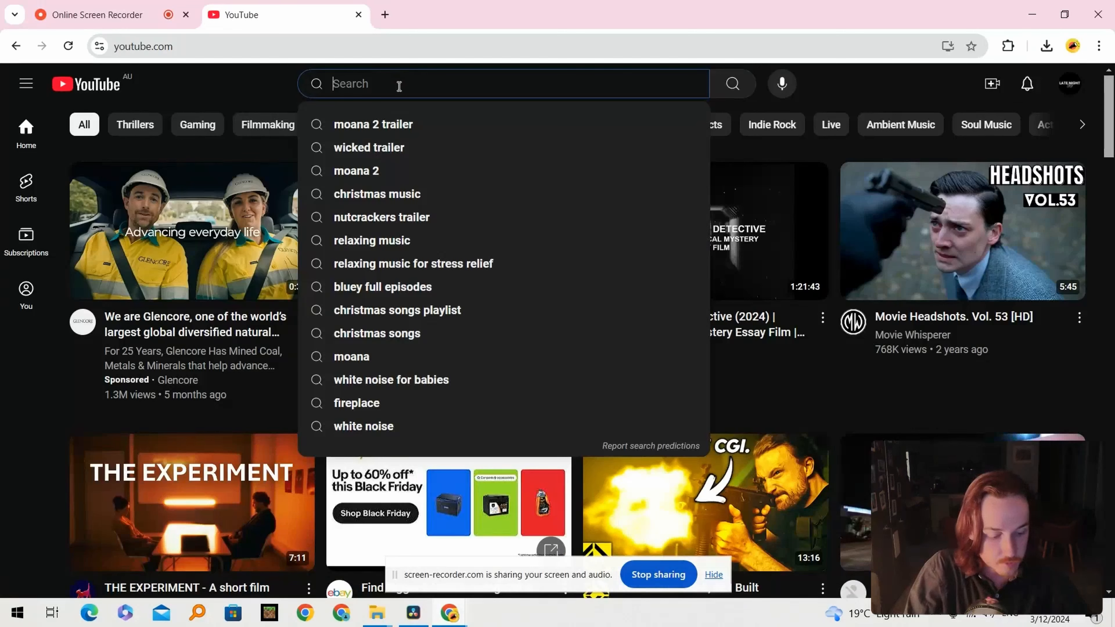
text(scre)
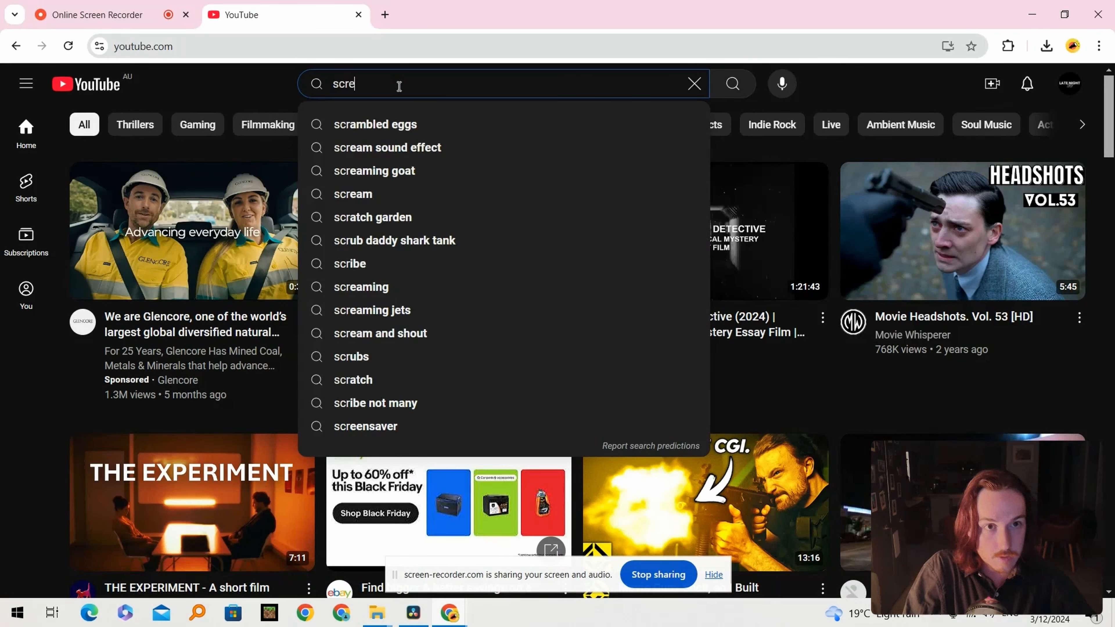
text(en door sound effect)
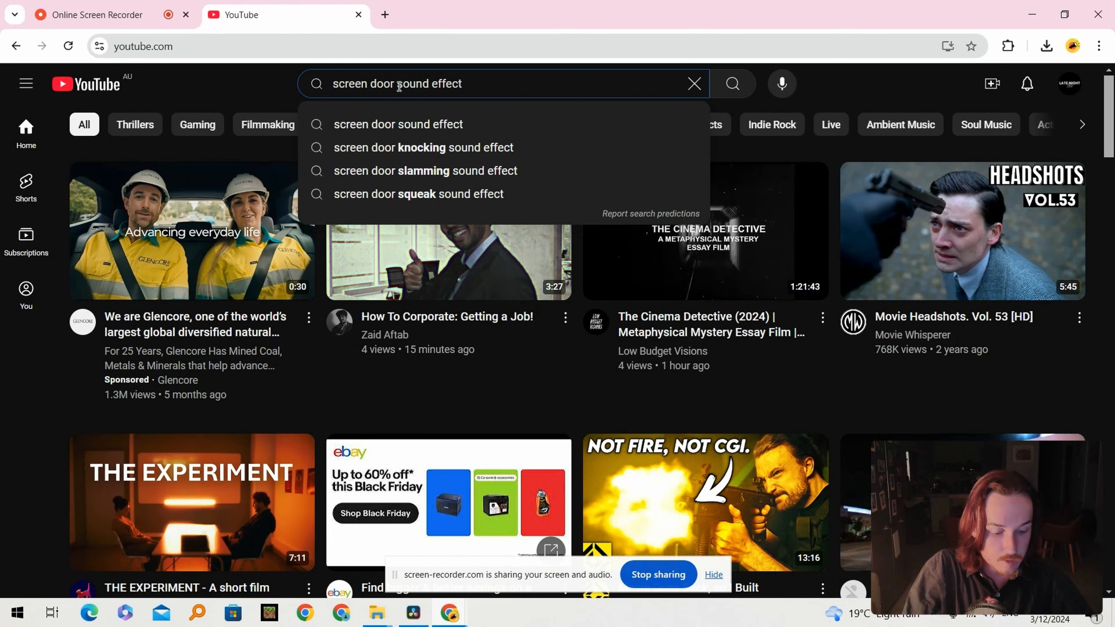
text(p)
text(losing)
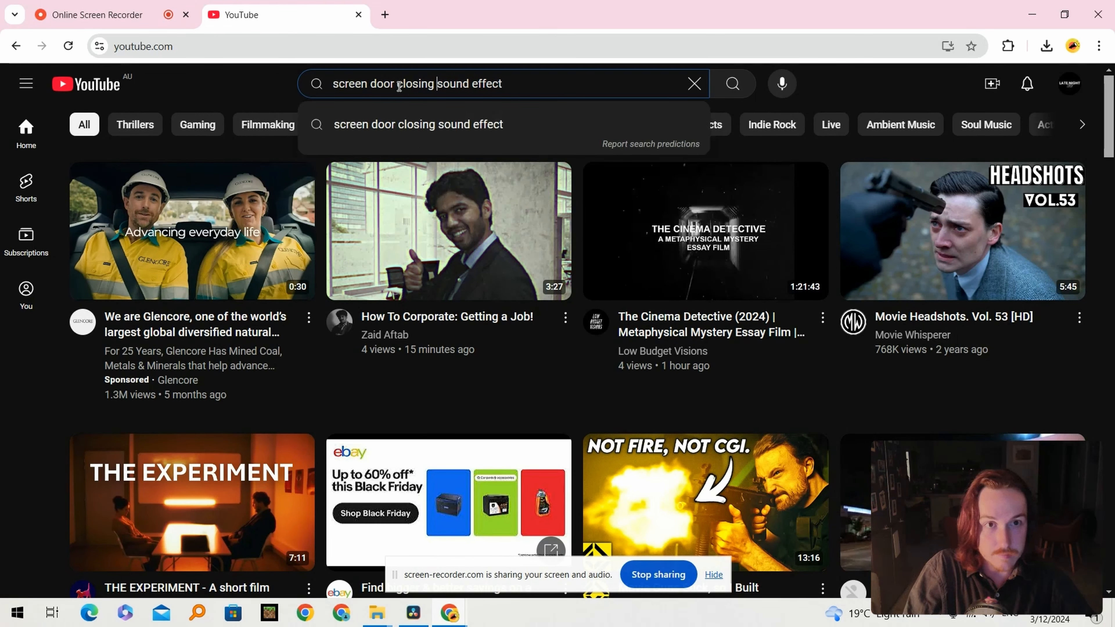
key(Return)
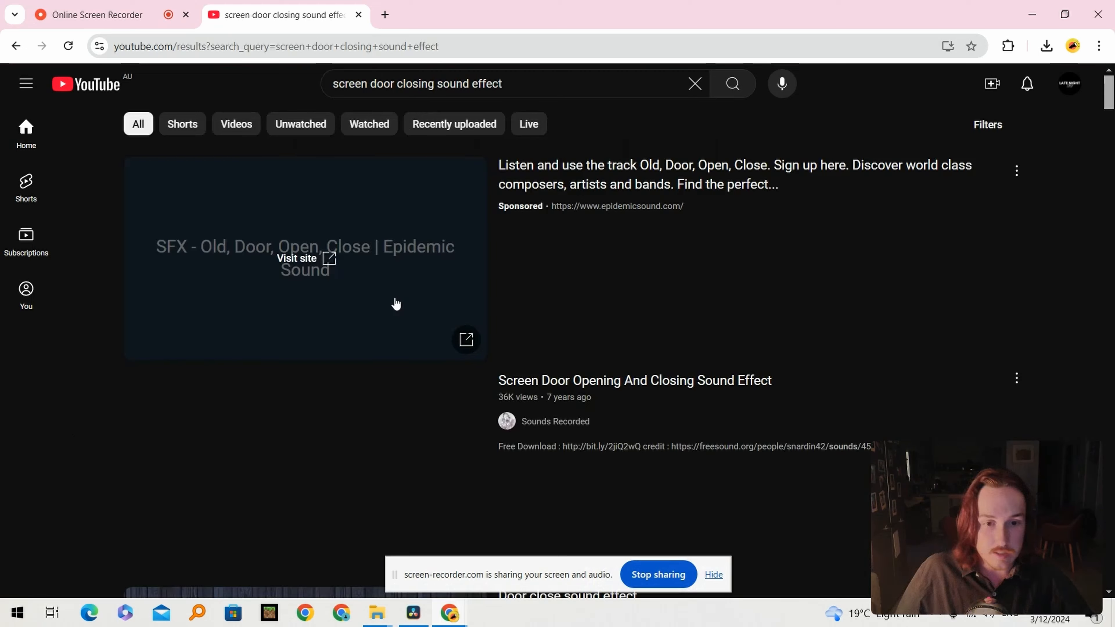
Open the "Screen Door Opening And Closing Sound Effect" video, listen to it and pause it
scroll(610, 364, down, 2)
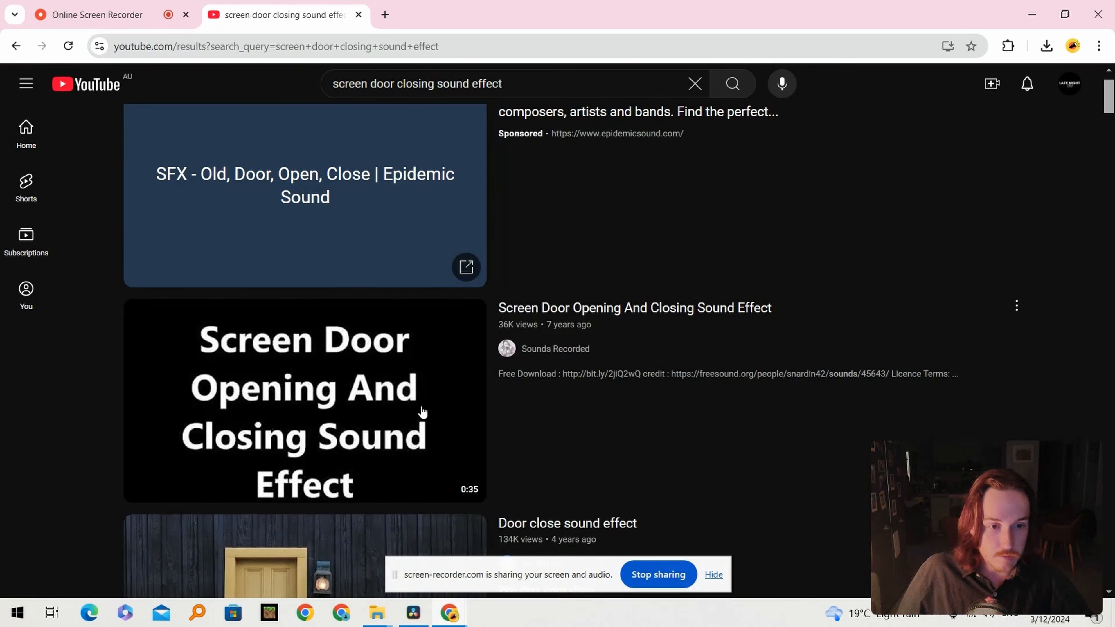
click(359, 387)
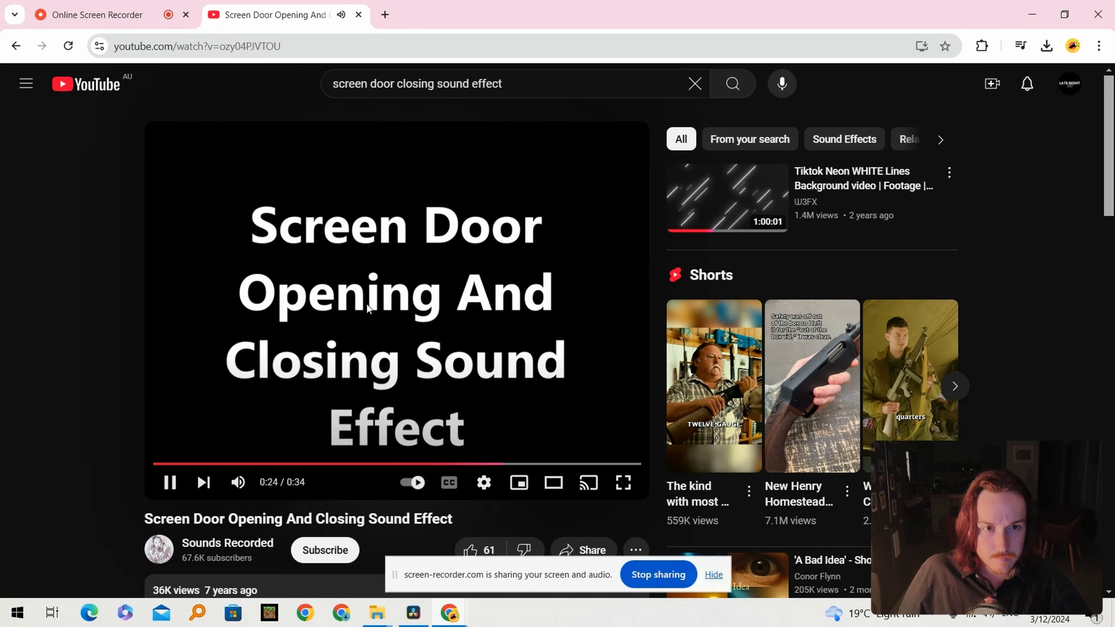
click(411, 293)
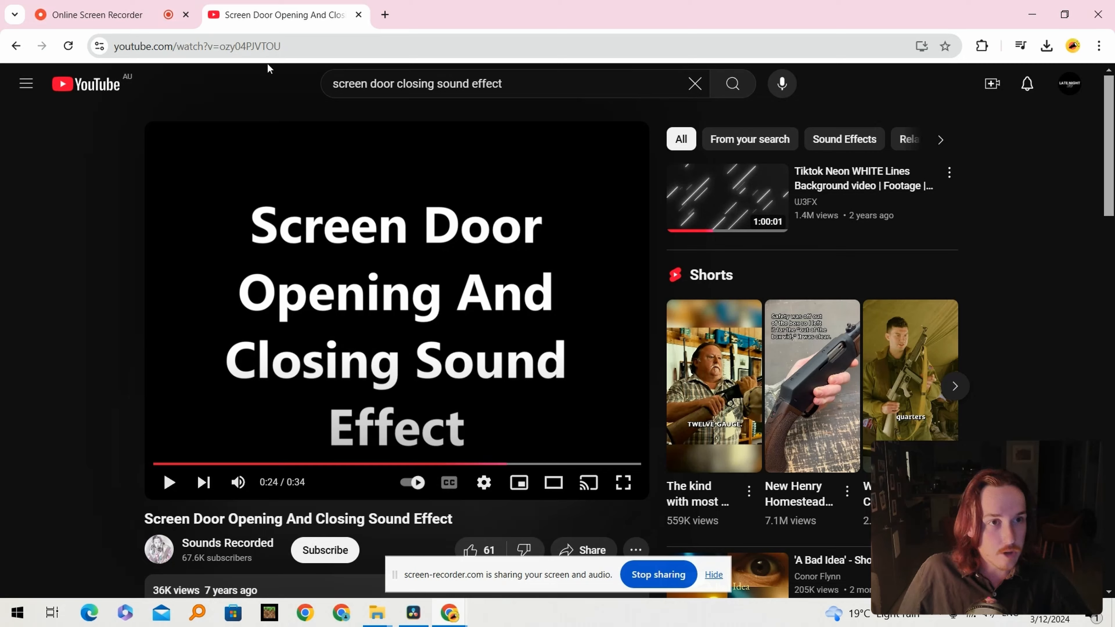
Open the YTMP3 converter in a new tab and paste the screen door video's link as the source URL
click(385, 14)
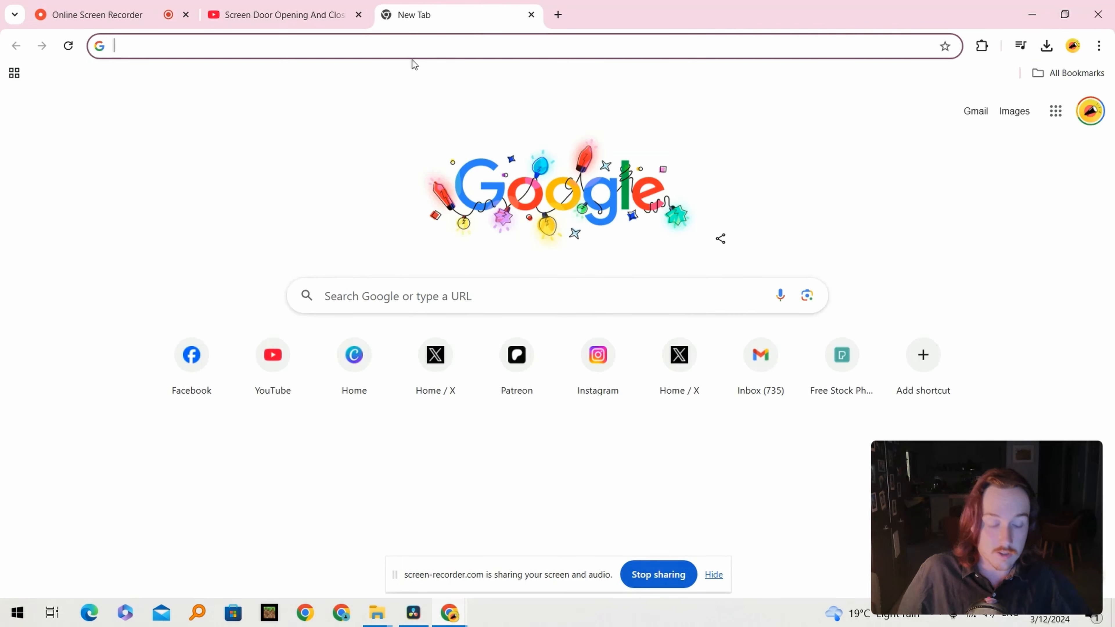
text(youtube)
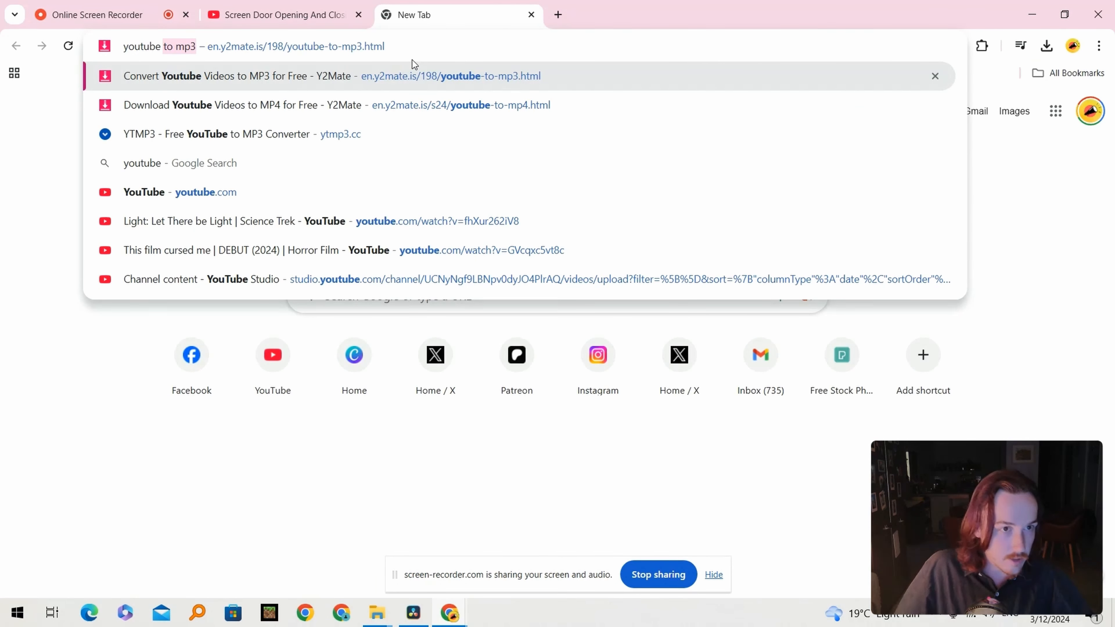
click(354, 133)
click(306, 12)
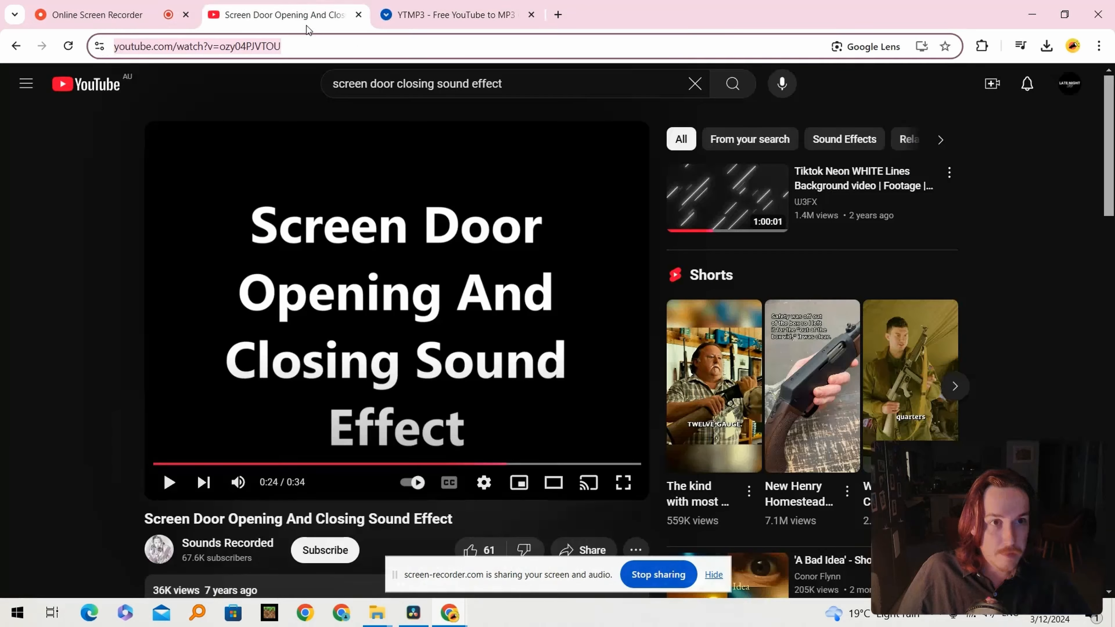
click(440, 13)
click(428, 181)
key(ctrl+v)
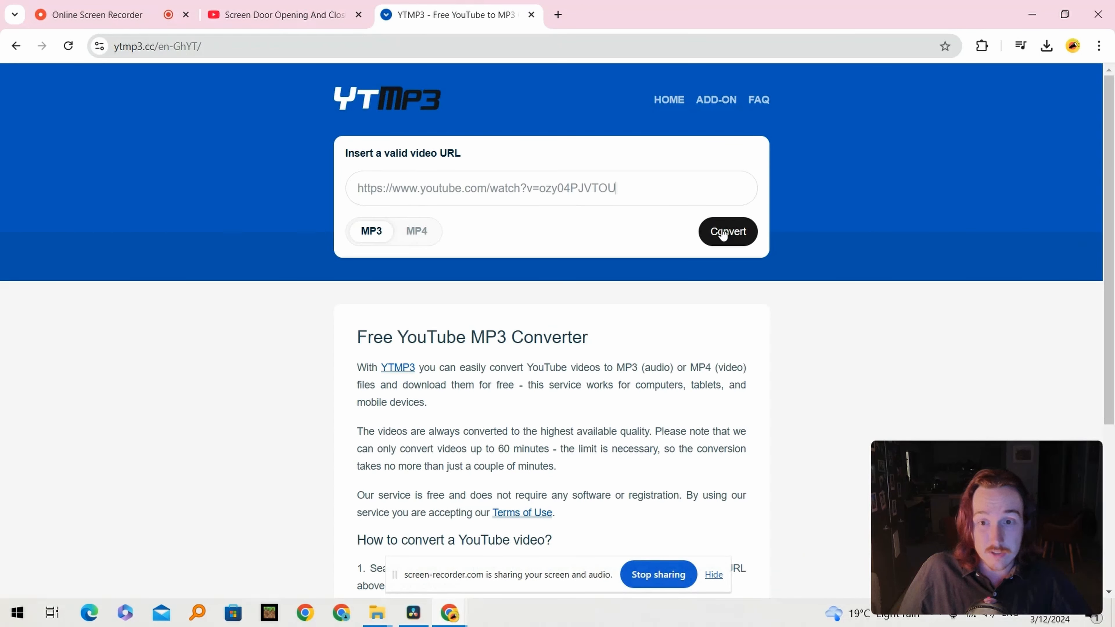
Convert the video to MP3 and bring the downloaded sound effect into the DaVinci Resolve project
click(727, 232)
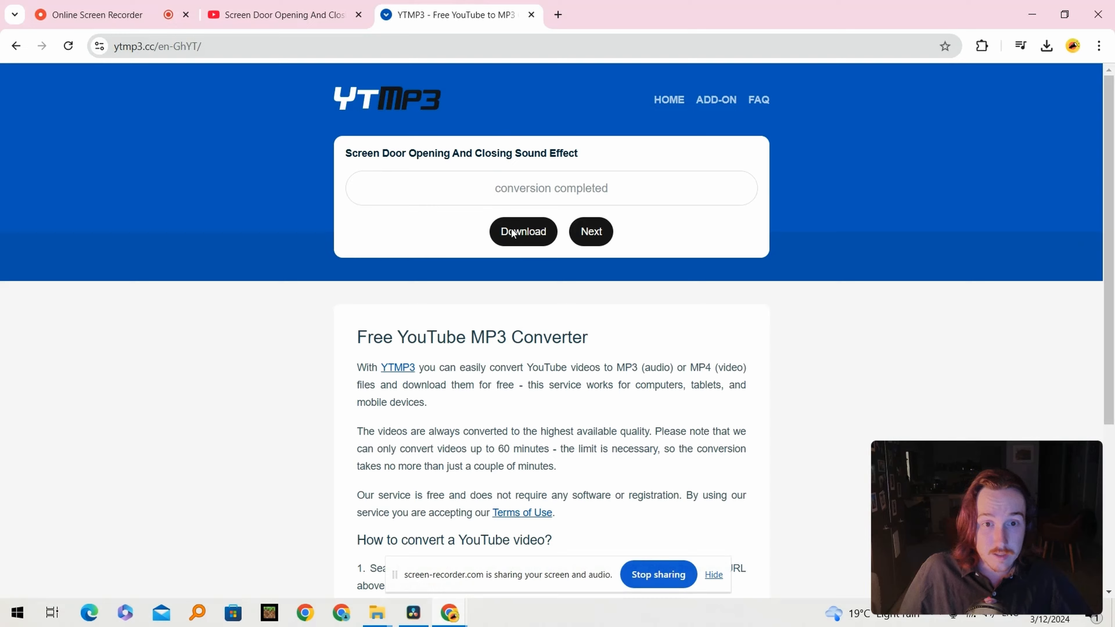
click(512, 230)
middle_click(612, 13)
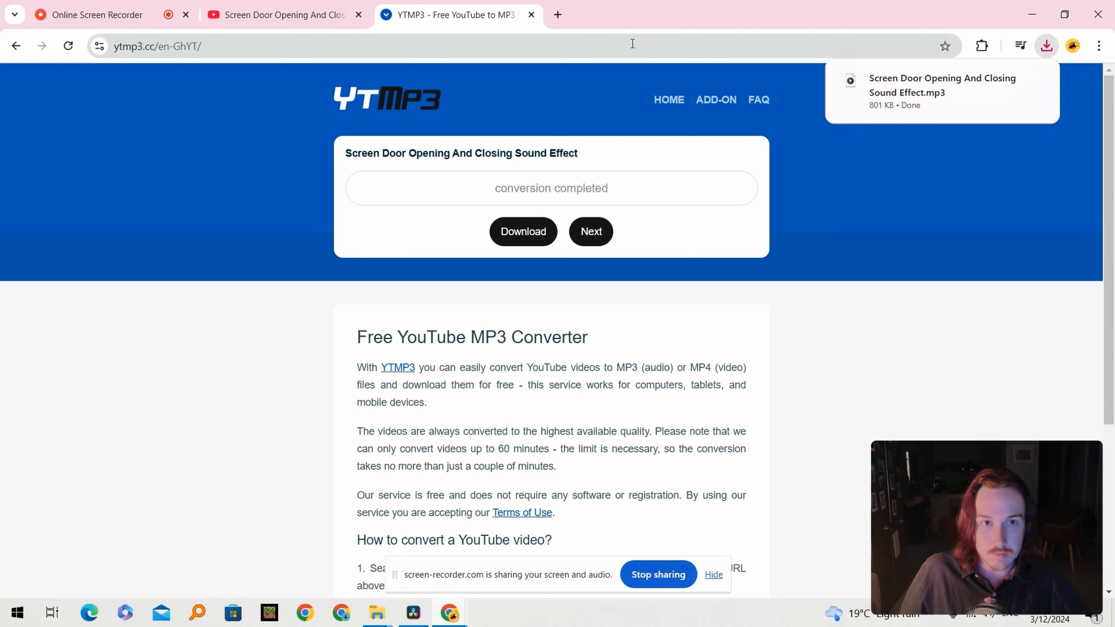
drag(900, 90, 371, 545)
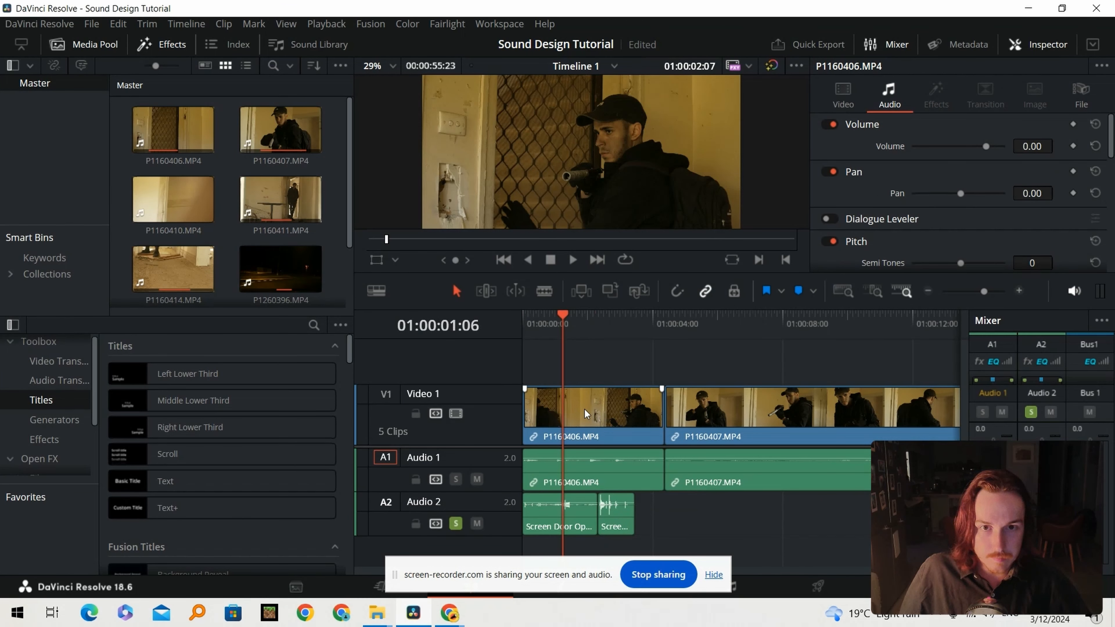
Replay the opening shot repeatedly to check the timing of the two screen door sound clips against the picture
key(space)
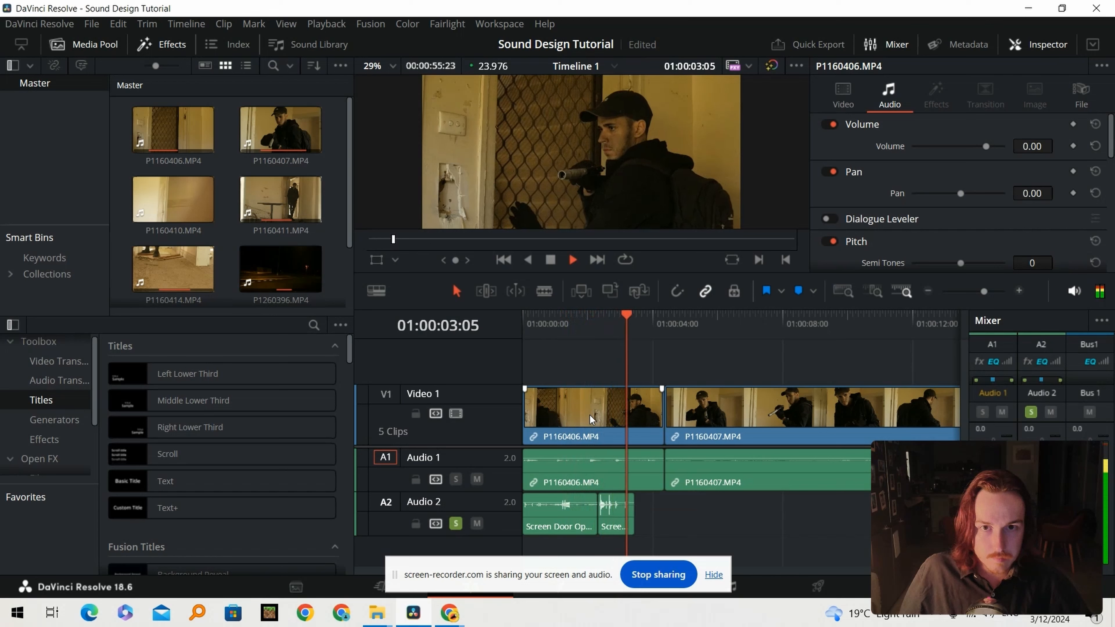
key(space)
click(579, 316)
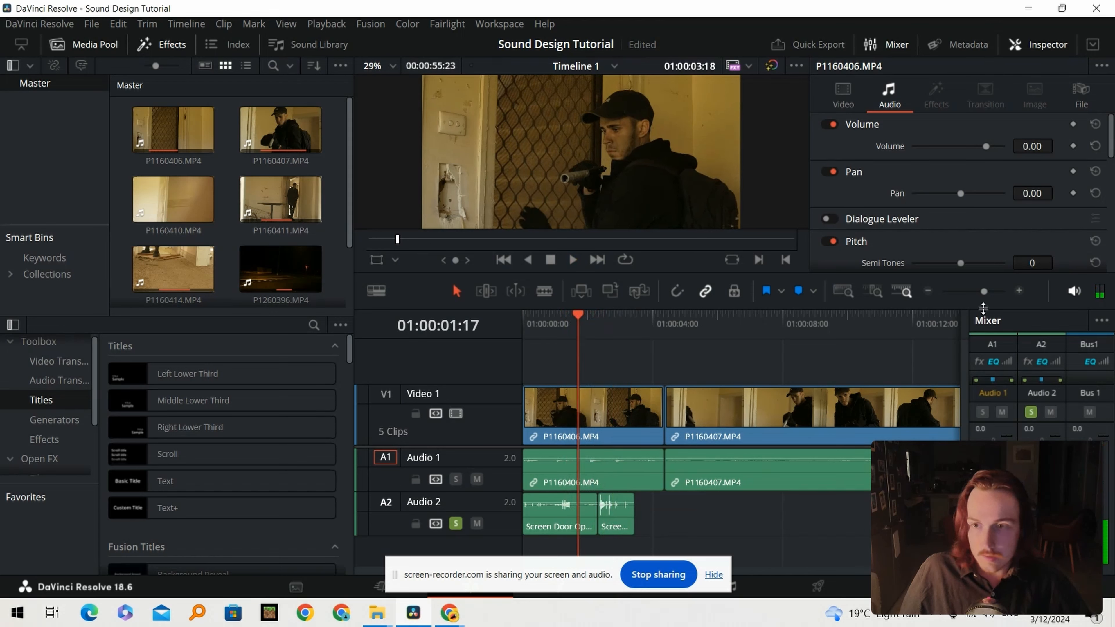
click(1018, 291)
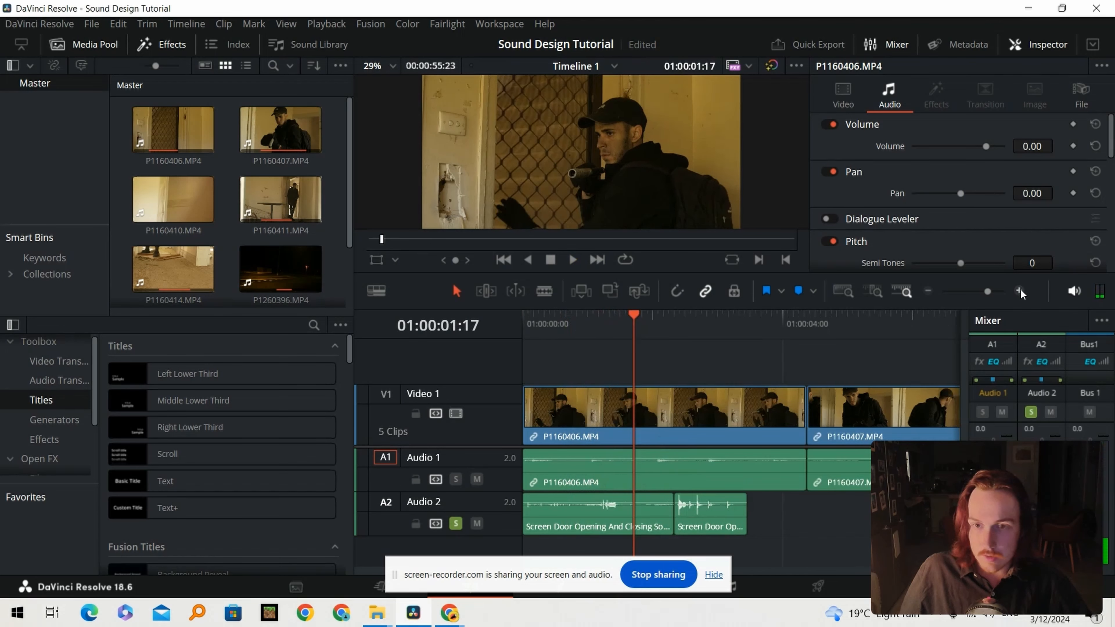
click(673, 334)
key(space)
key(space)
click(679, 325)
click(670, 329)
key(space)
key(space)
click(645, 325)
key(space)
key(space)
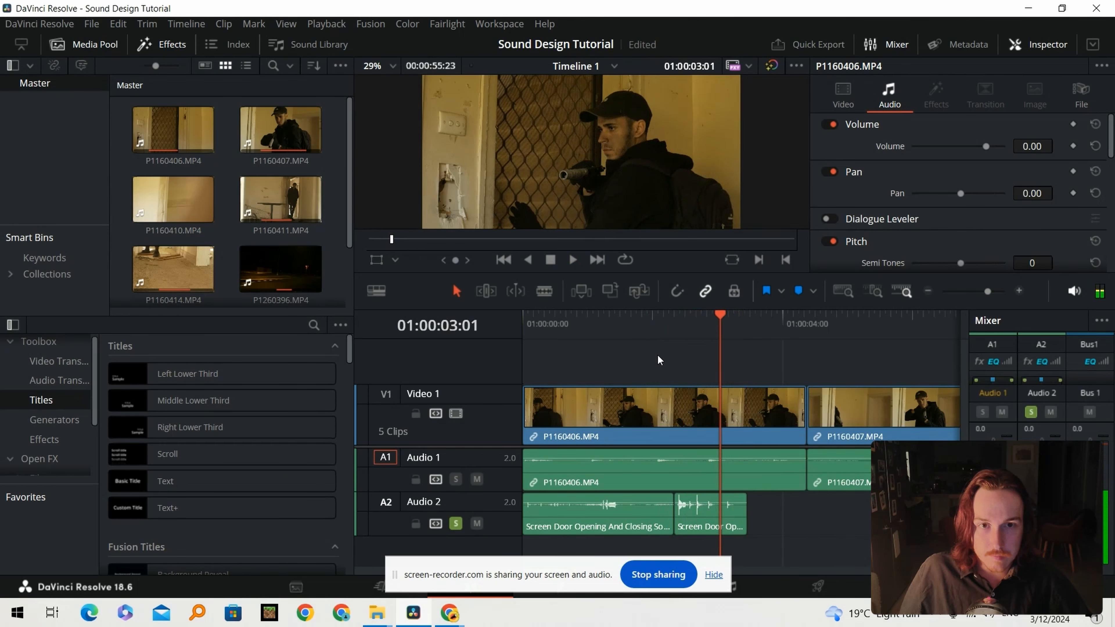
Shift the second screen door clip on Audio 2 slightly later and trim its start to the door action around 01:00:02:20
click(696, 325)
scroll(546, 147, up, 3)
key(Right)
key(Right)
key(Right)
key(Right)
key(Right)
key(Right)
key(Left)
key(Left)
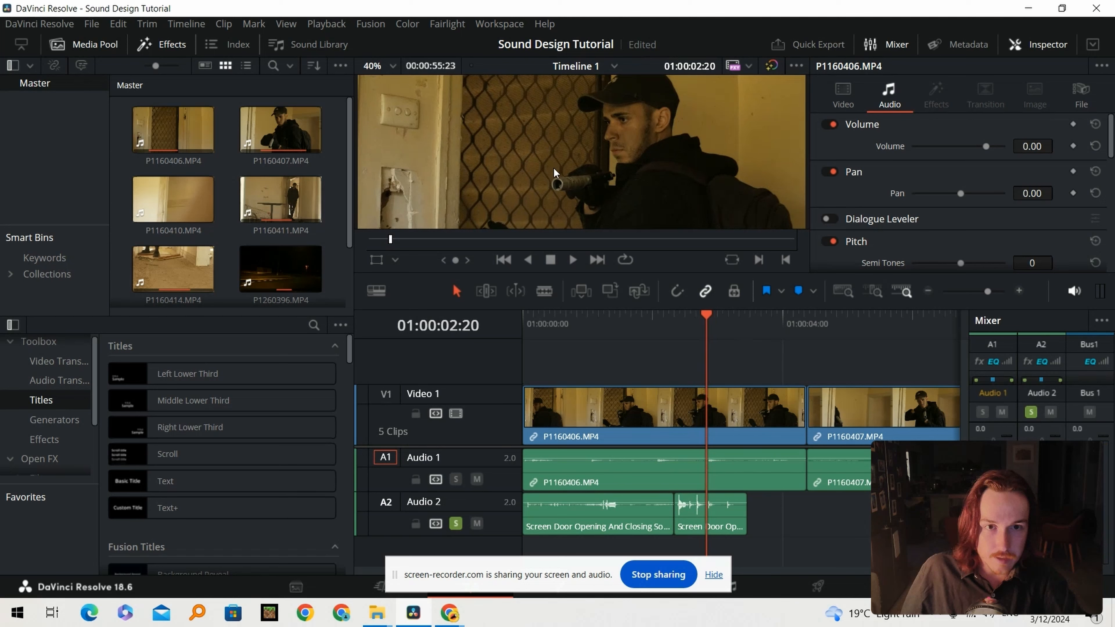
drag(727, 521, 730, 519)
key(b)
click(702, 519)
key(BackSpace)
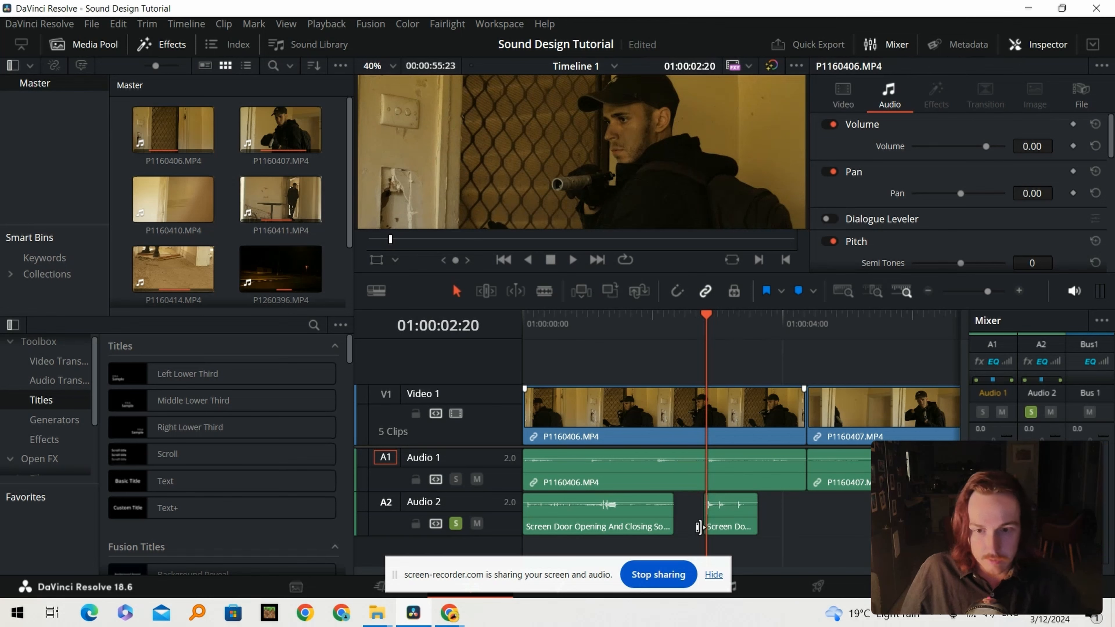
Extend the end of the first screen door clip to meet the second clip, and play back the result
drag(673, 519, 703, 520)
click(588, 323)
key(space)
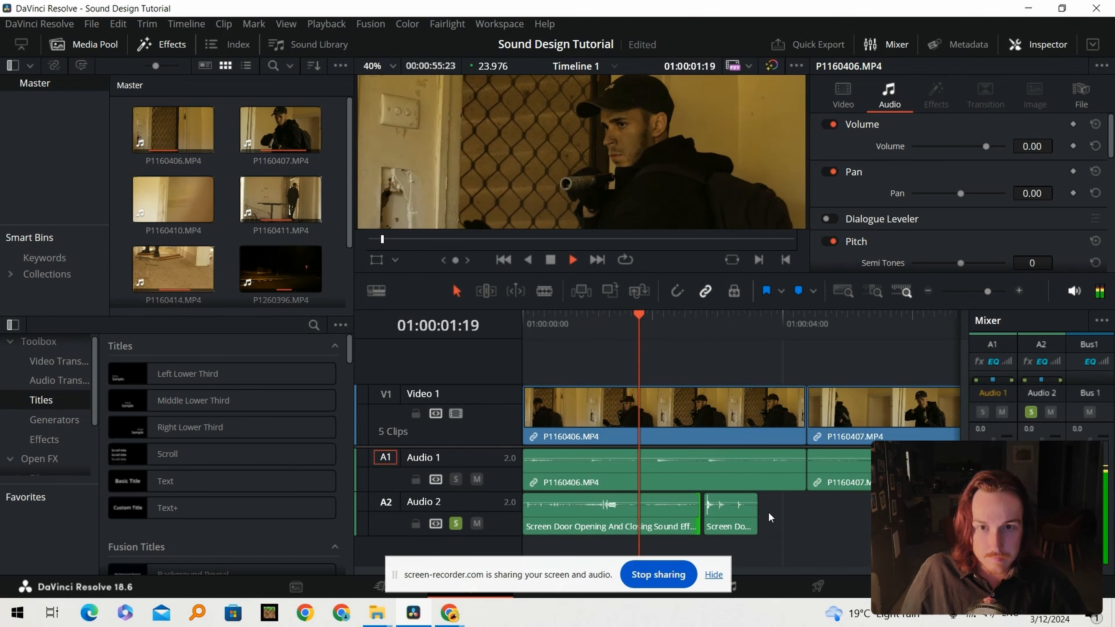
key(space)
Trim about 8 frames off the start of the second screen door clip and slide it back against the first clip
drag(621, 513, 668, 513)
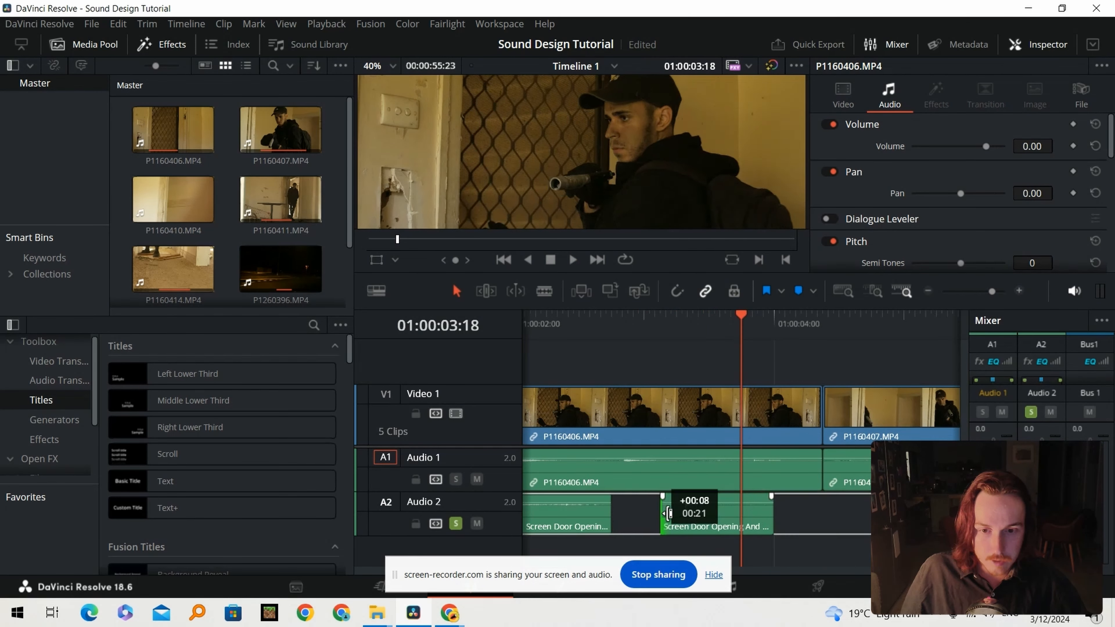
drag(700, 518, 641, 515)
click(549, 321)
key(space)
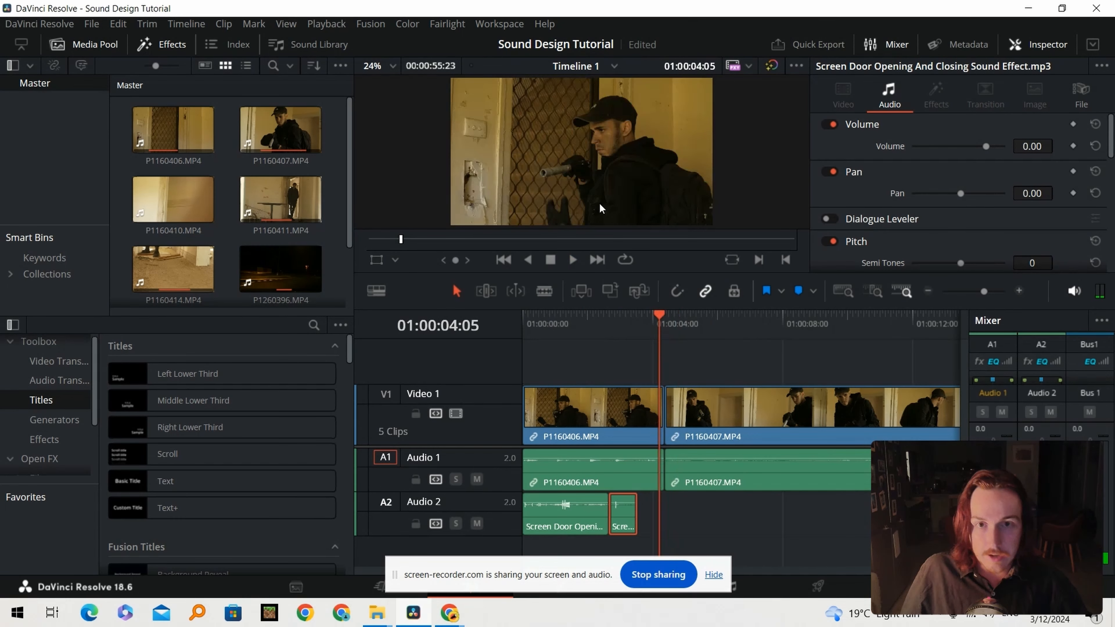
Play the start of the P1160407.MP4 shot repeatedly to examine the gun movement that needs a sound
key(space)
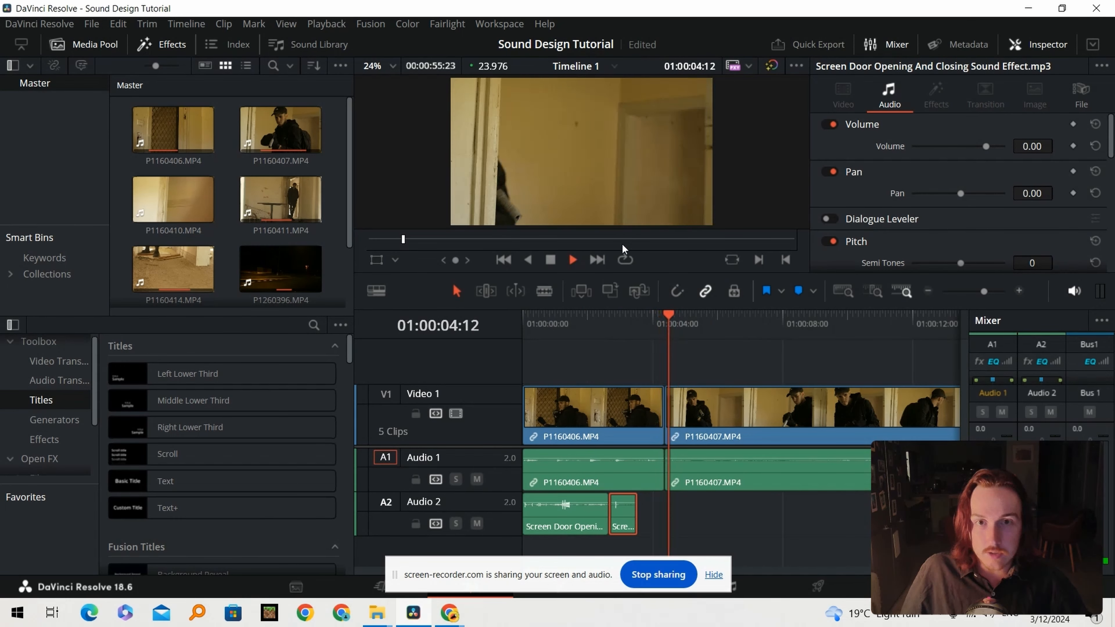
click(668, 333)
click(667, 333)
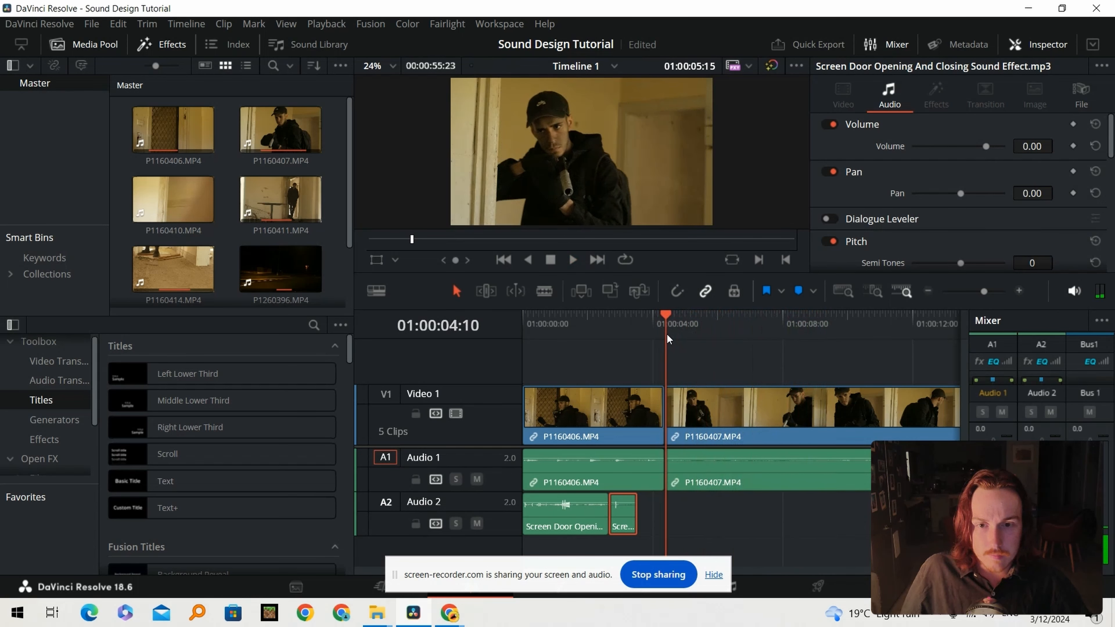
key(space)
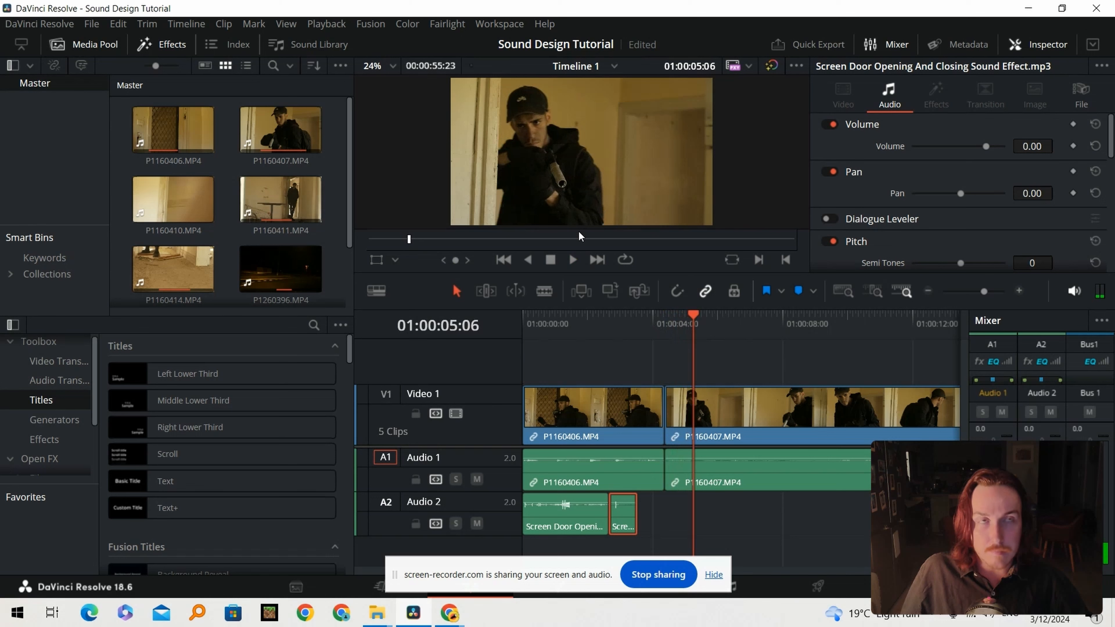
click(665, 318)
key(space)
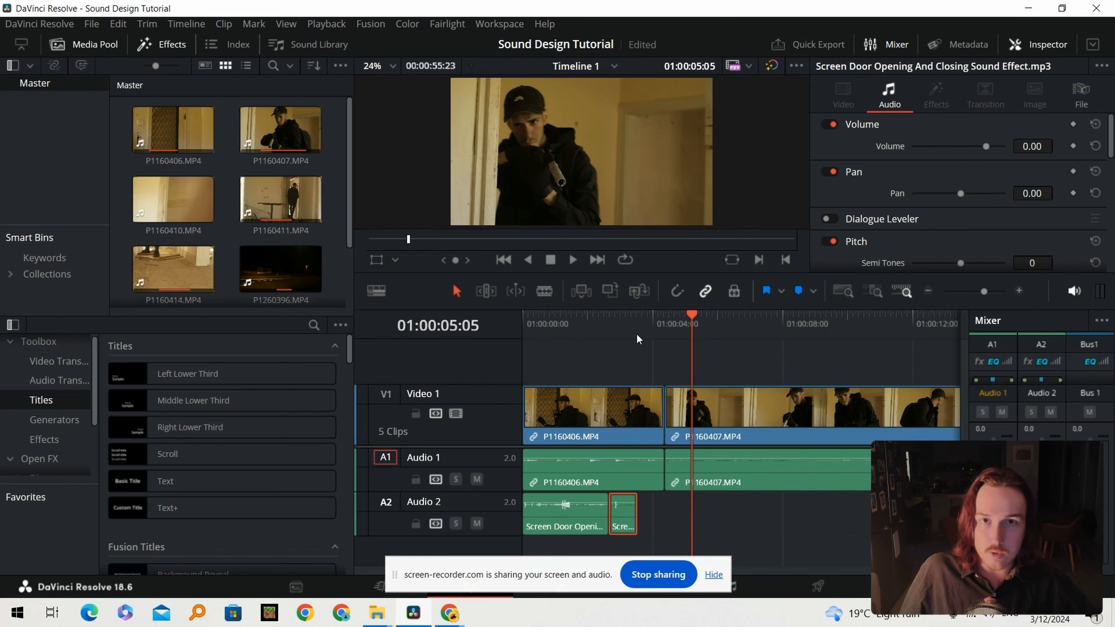
Switch to YouTube in the browser, search for "pistol gun handling sound effect" and open the Grabbing a Gun Handling Sound Effect video
mouse_move(452, 612)
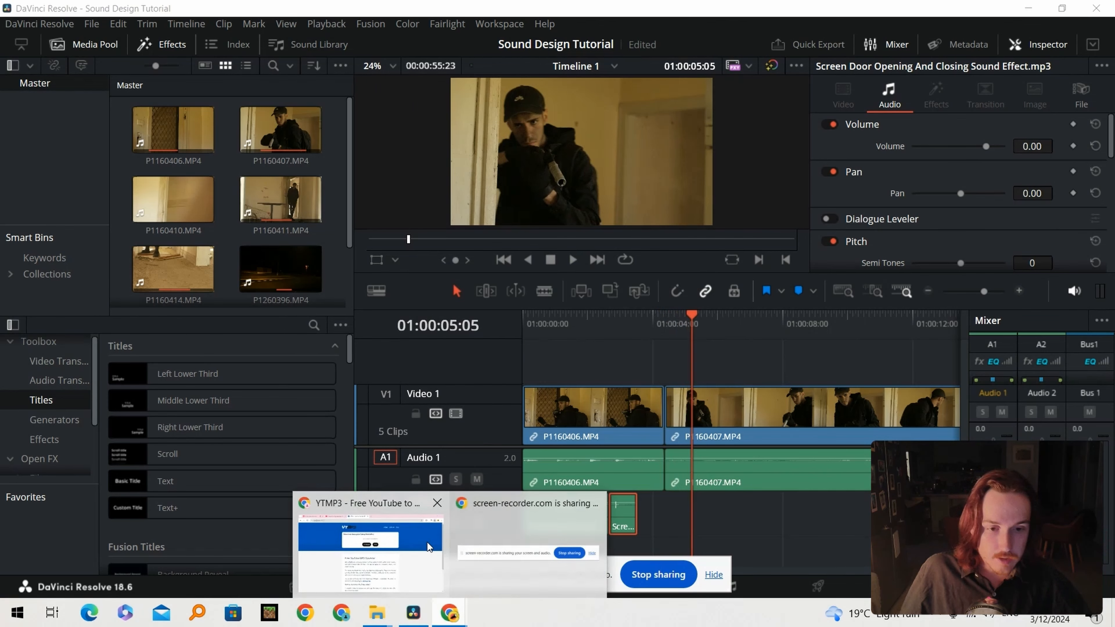
click(417, 530)
click(338, 11)
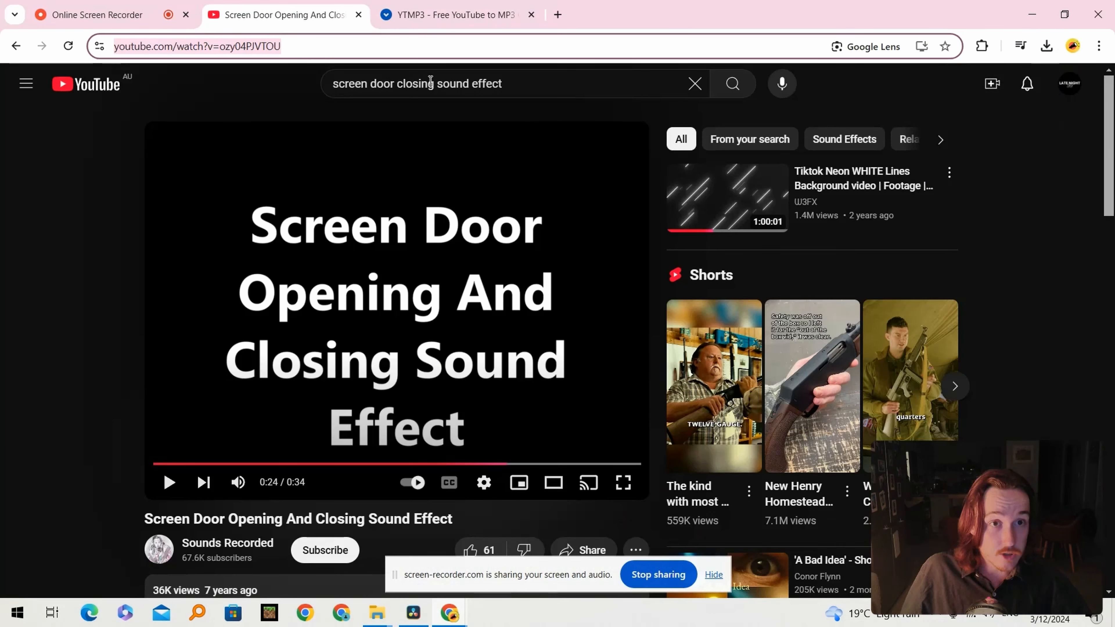
drag(435, 83, 351, 80)
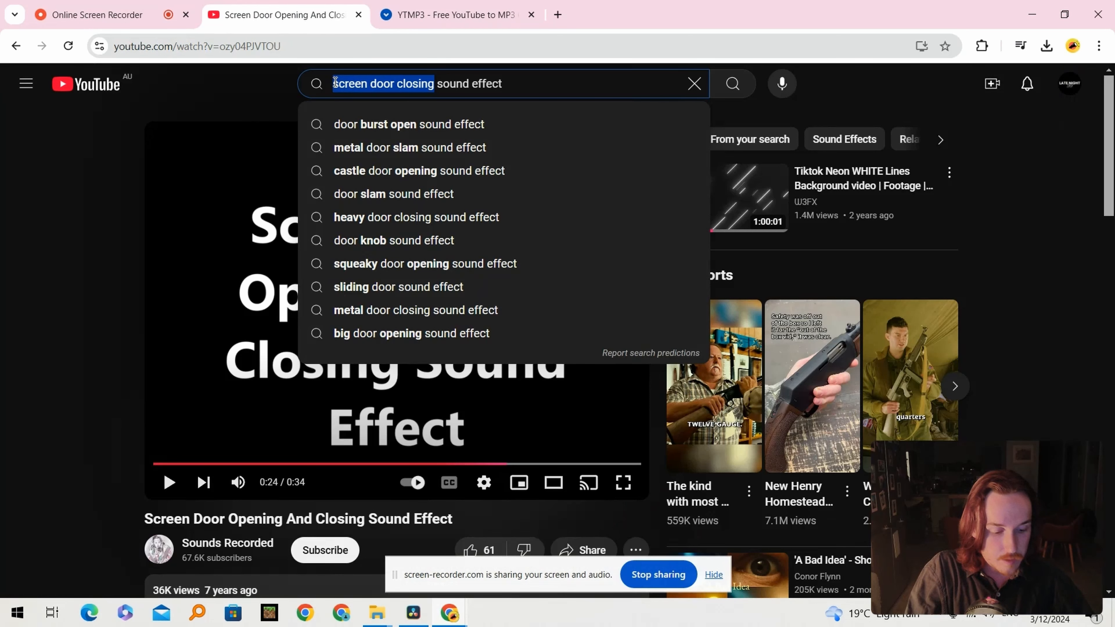
text(pis)
text(tol gun handling)
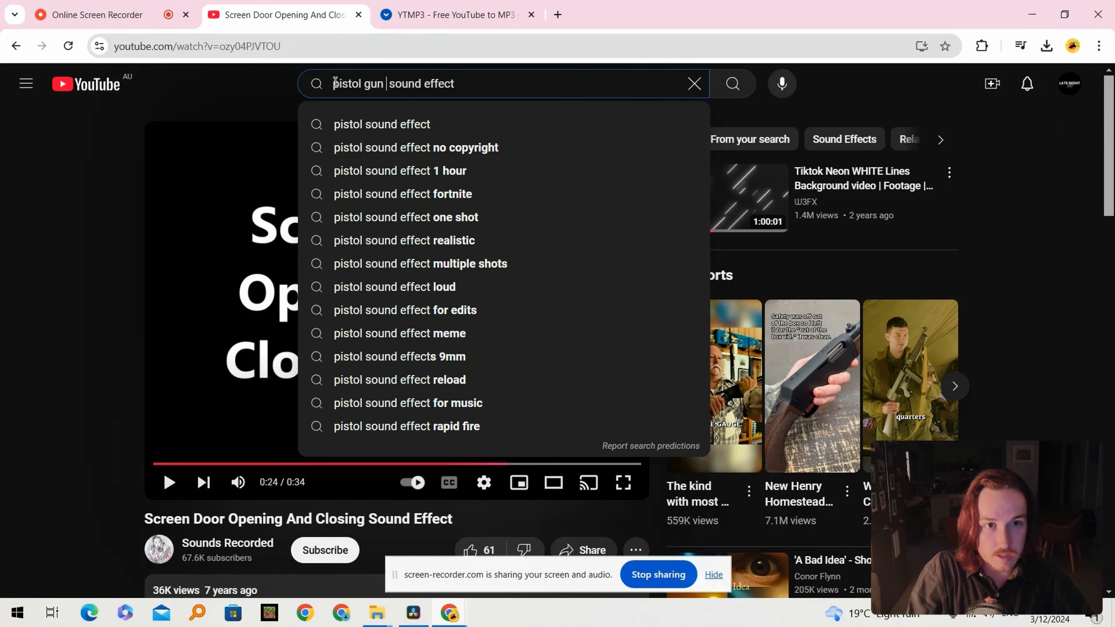
key(Return)
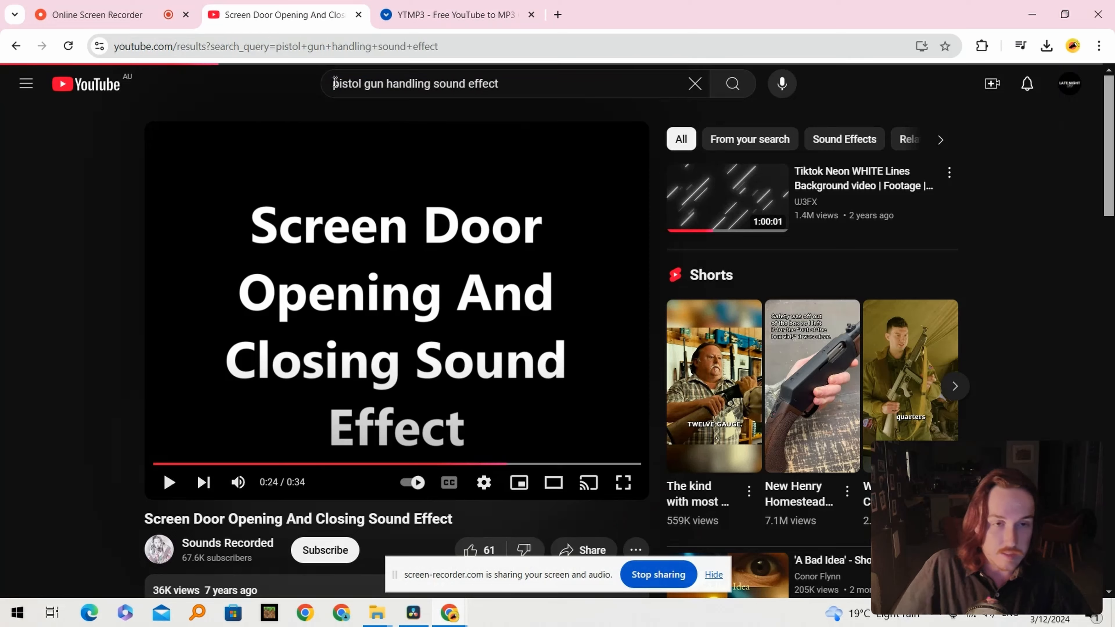
scroll(518, 329, down, 7)
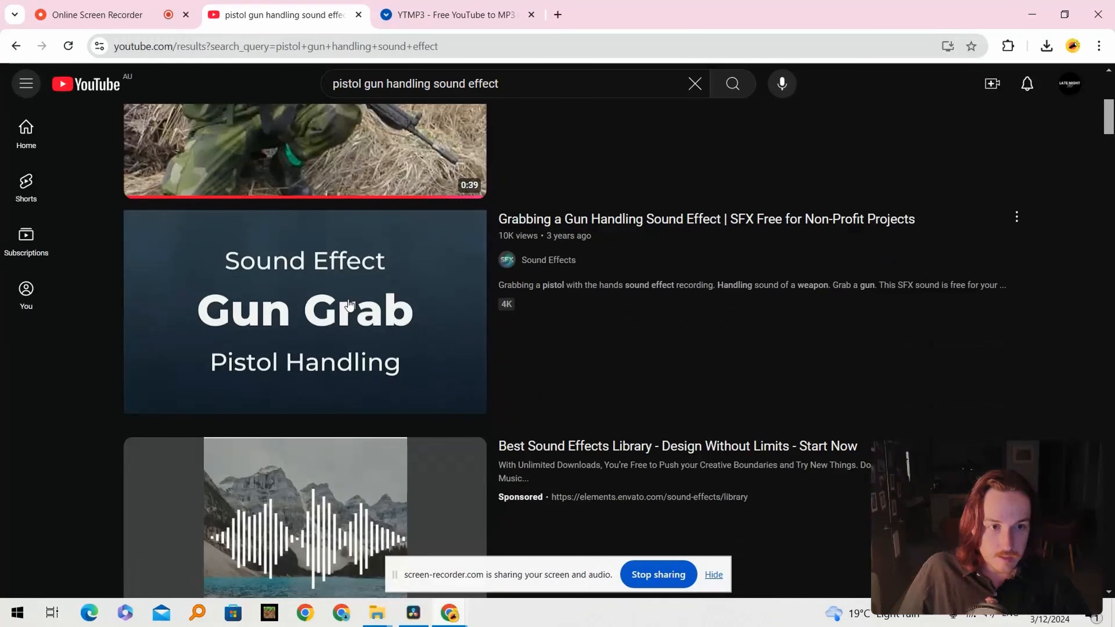
click(349, 303)
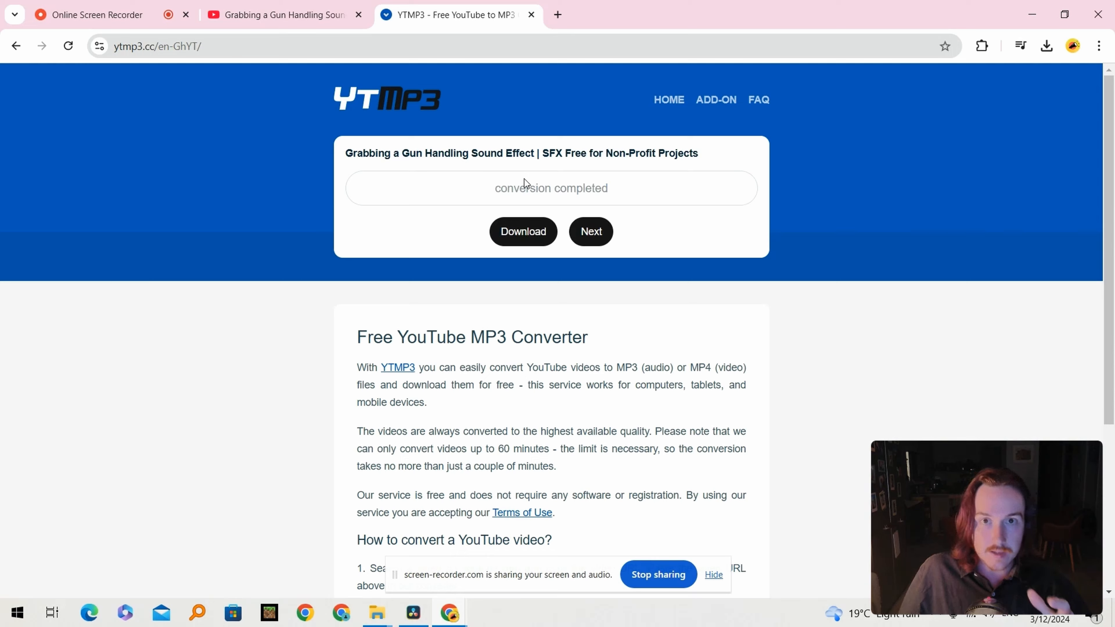
Download the converted gun handling MP3 and place it on Audio 2 in DaVinci Resolve, starting just before the P1160407.MP4 shot
click(524, 231)
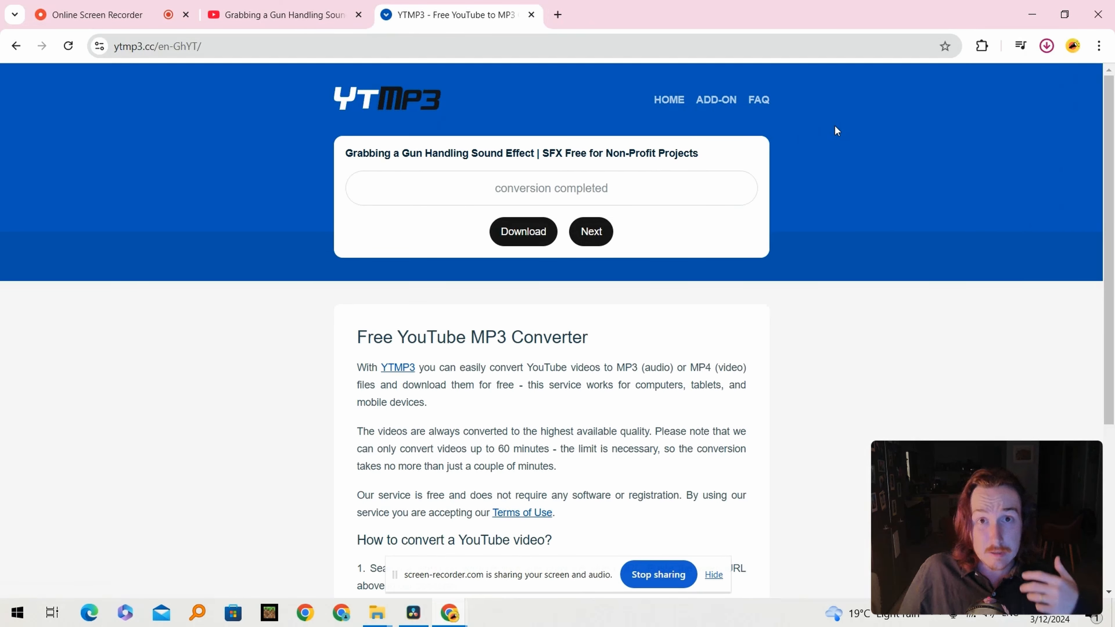
drag(949, 88, 672, 519)
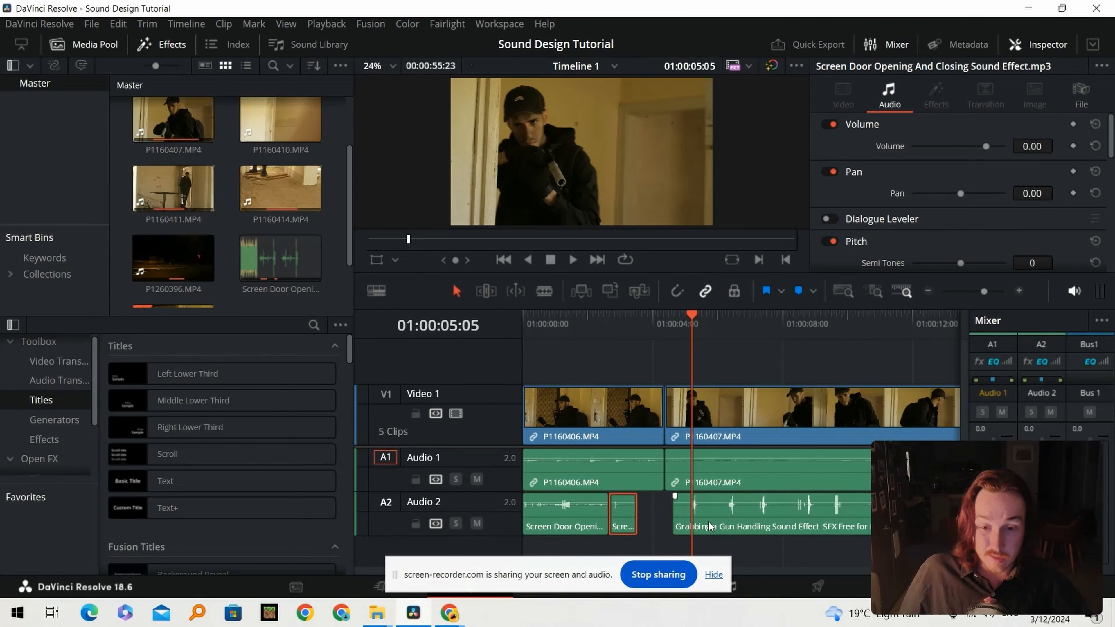
drag(742, 513, 724, 522)
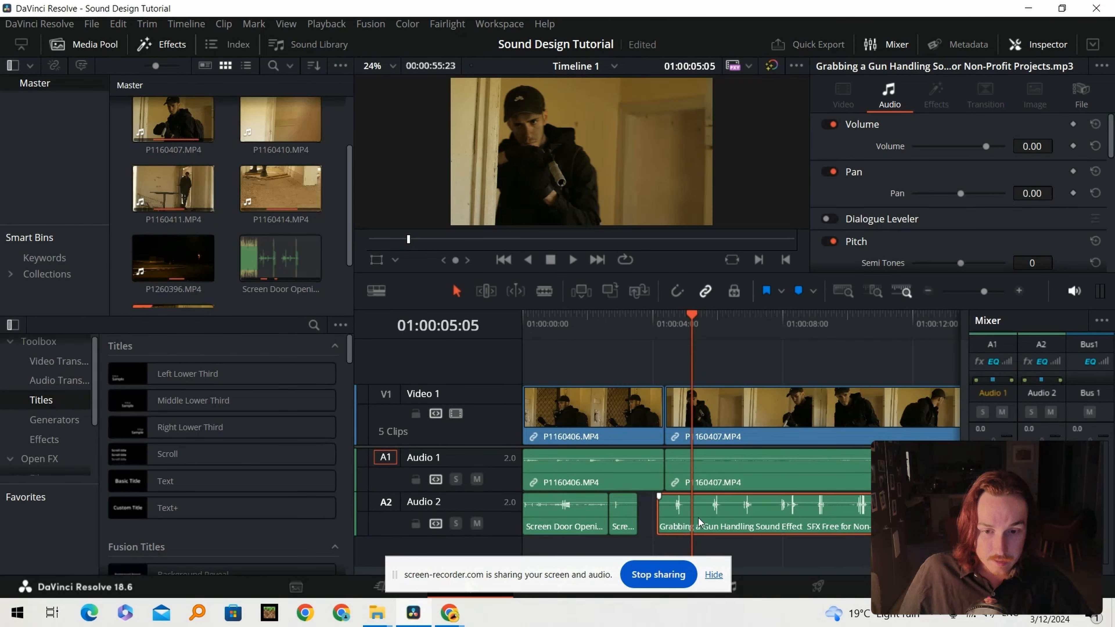
Split the gun handling clip after its first sound, delete the remainder and play back the result
key(b)
click(697, 515)
key(a)
click(734, 518)
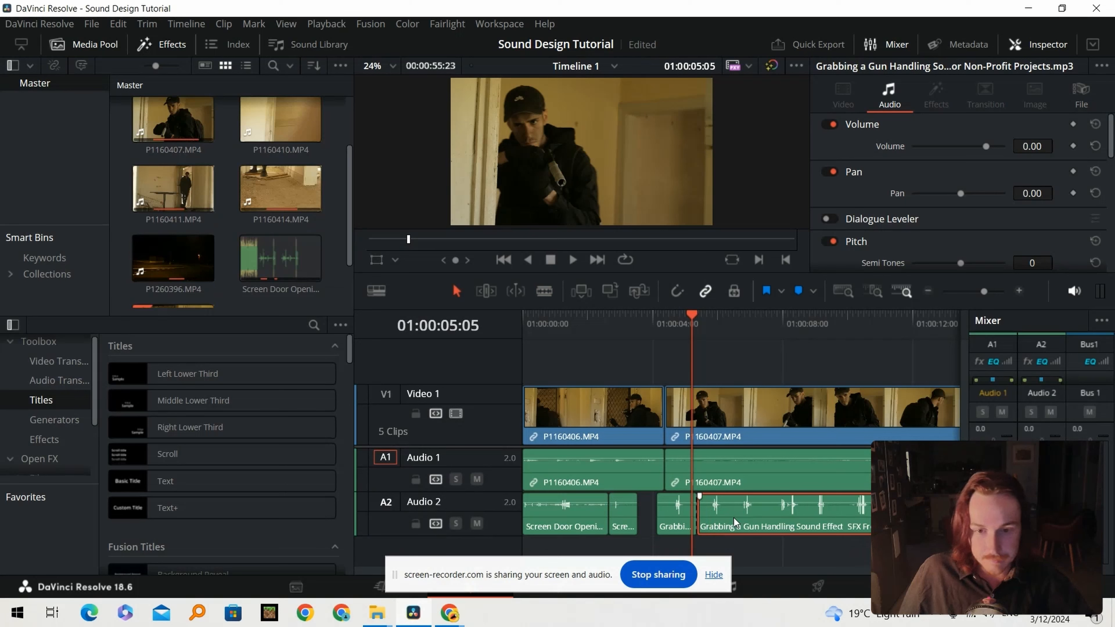
key(BackSpace)
click(660, 324)
key(space)
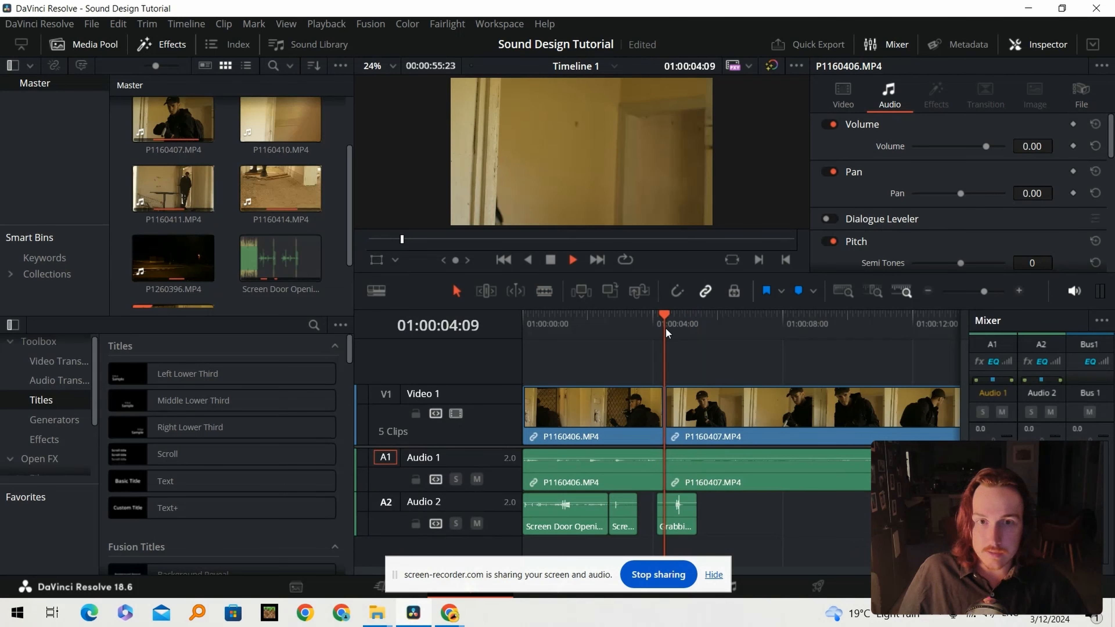
key(space)
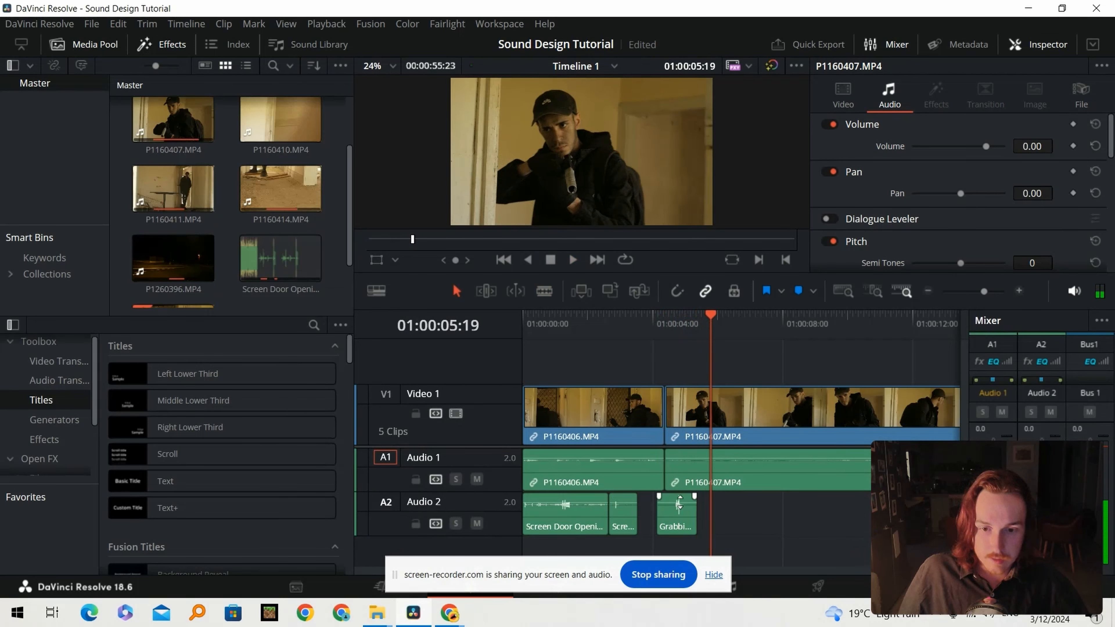
Lower the gun handling clip's volume to -13.64 dB and play it back against the gun movement
drag(685, 499, 685, 507)
click(656, 324)
key(space)
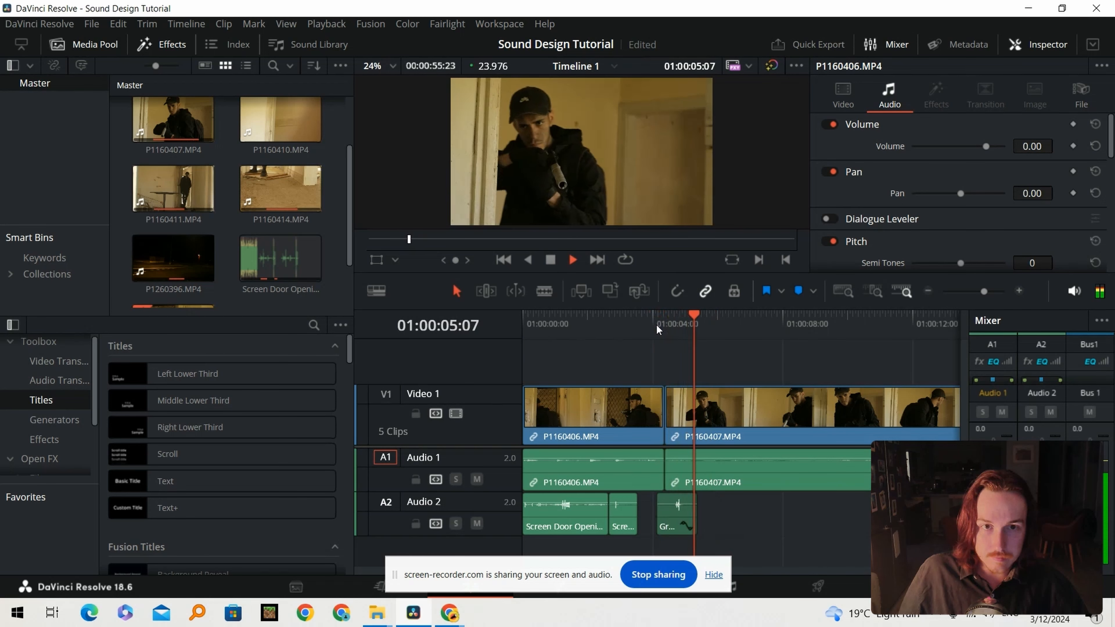
drag(684, 507, 684, 502)
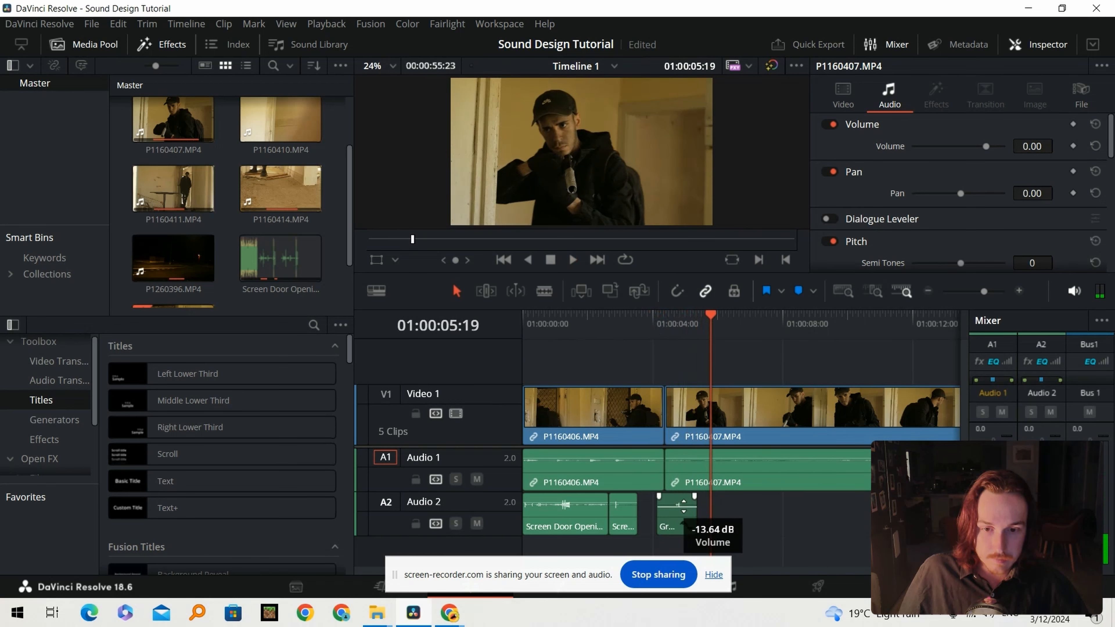
click(652, 325)
key(space)
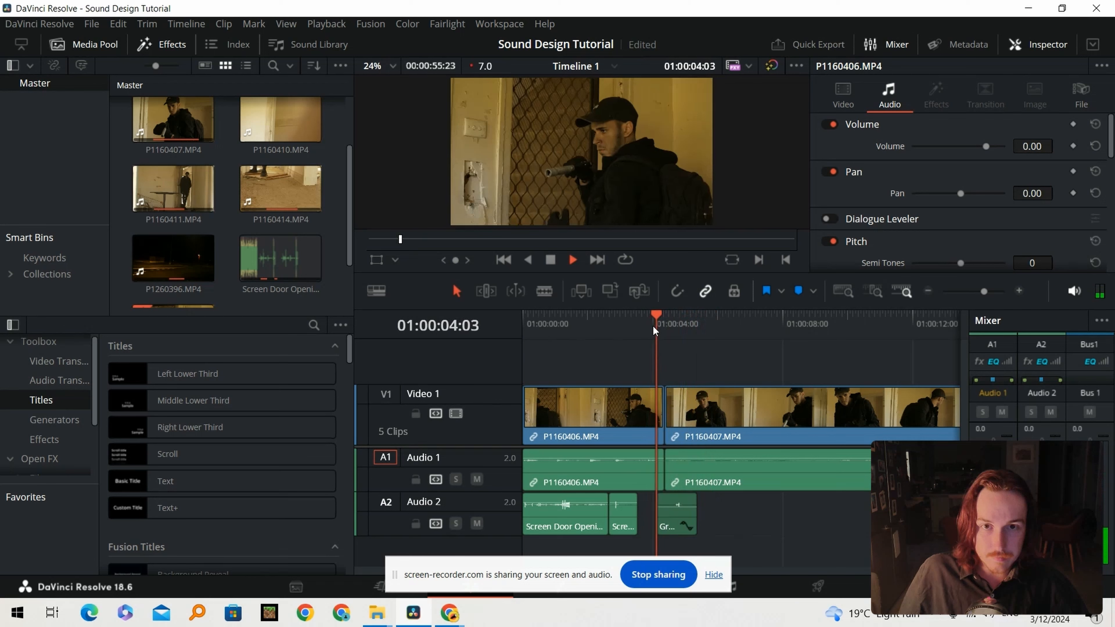
key(space)
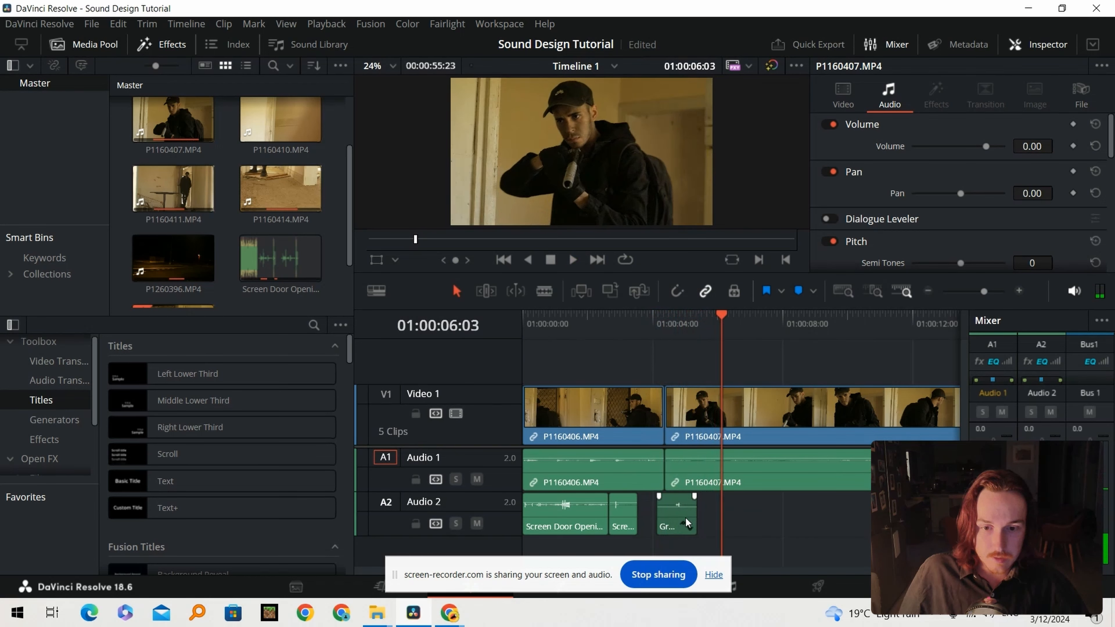
Set the gun handling clip's pitch to -1 semitone and -4 cents, and play back the result
click(674, 521)
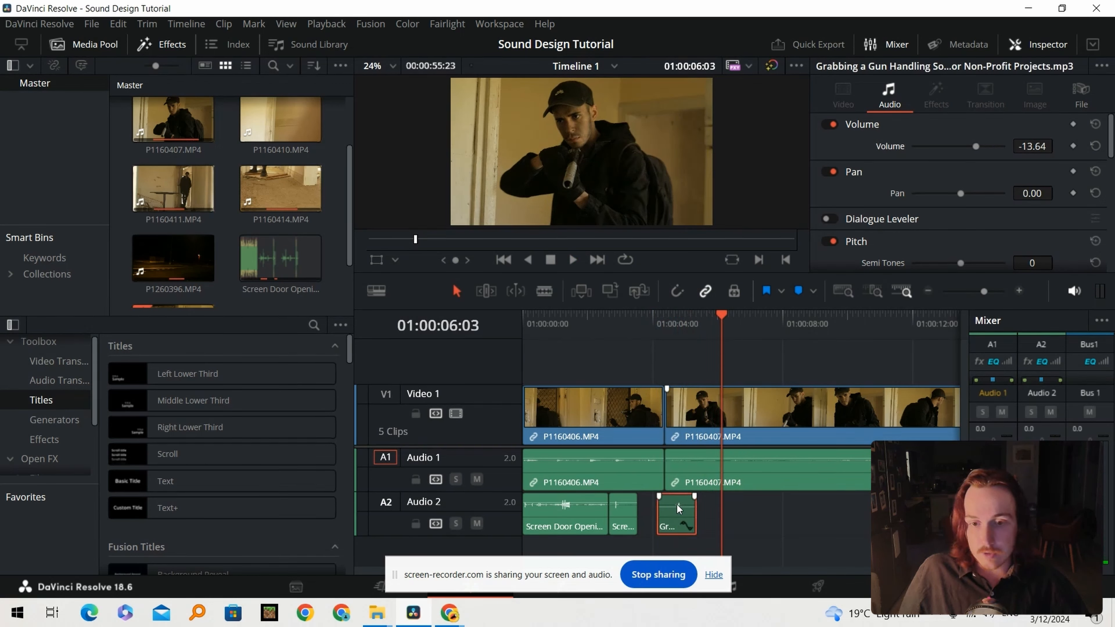
scroll(899, 203, down, 1)
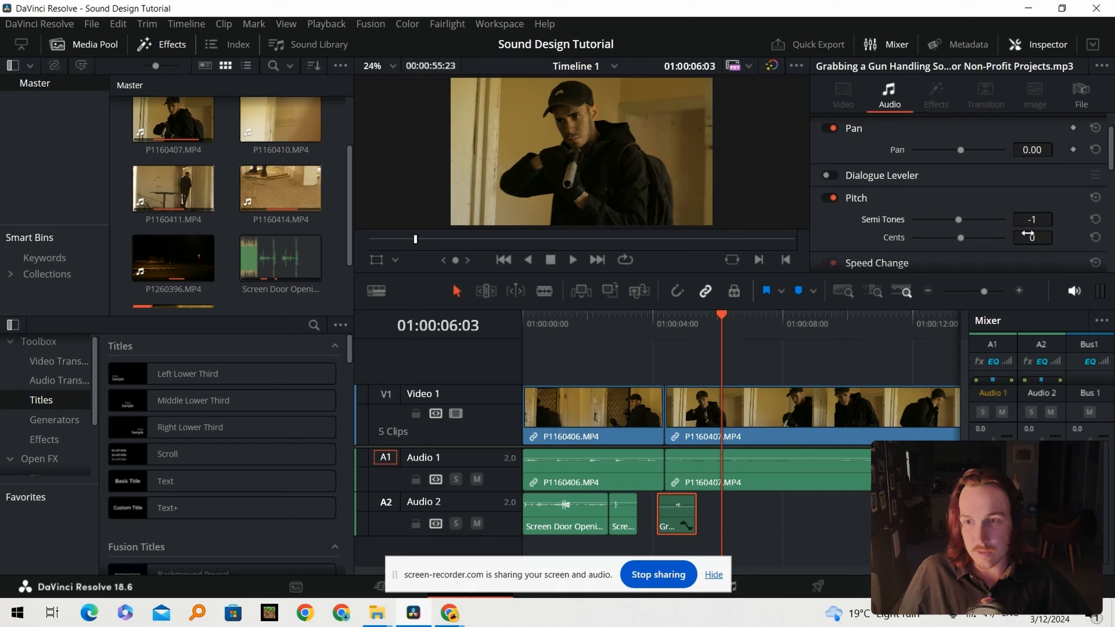
click(661, 328)
key(space)
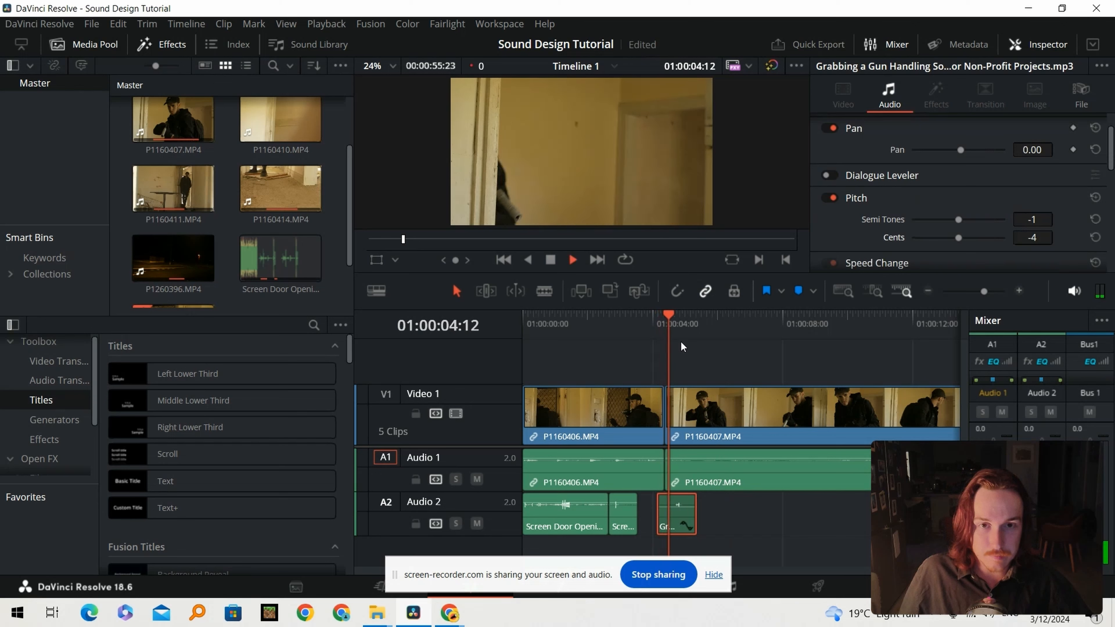
Play through the rest of P1160407.MP4 and the start of P1160414.MP4, enlarging the viewer image to examine the footsteps on the wood
click(786, 519)
click(750, 408)
key(space)
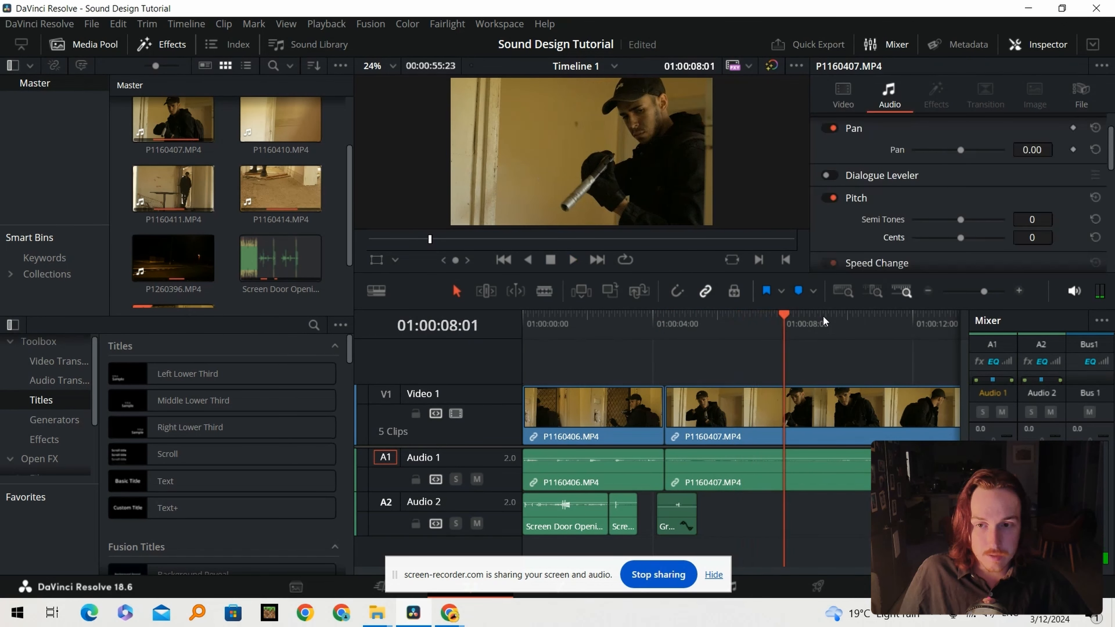
click(929, 290)
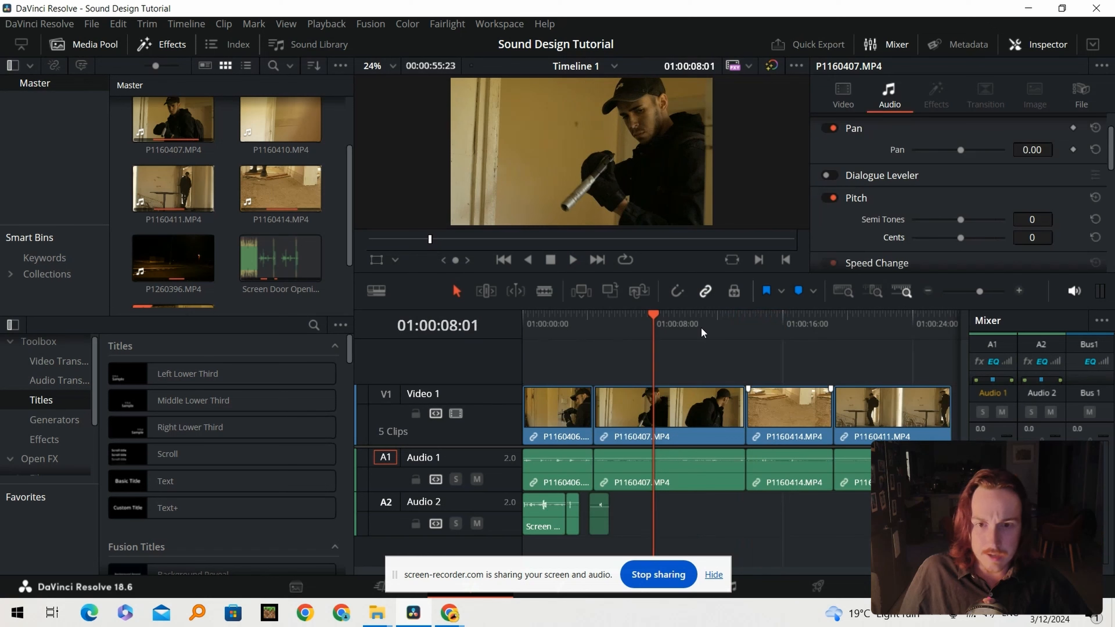
click(723, 334)
key(space)
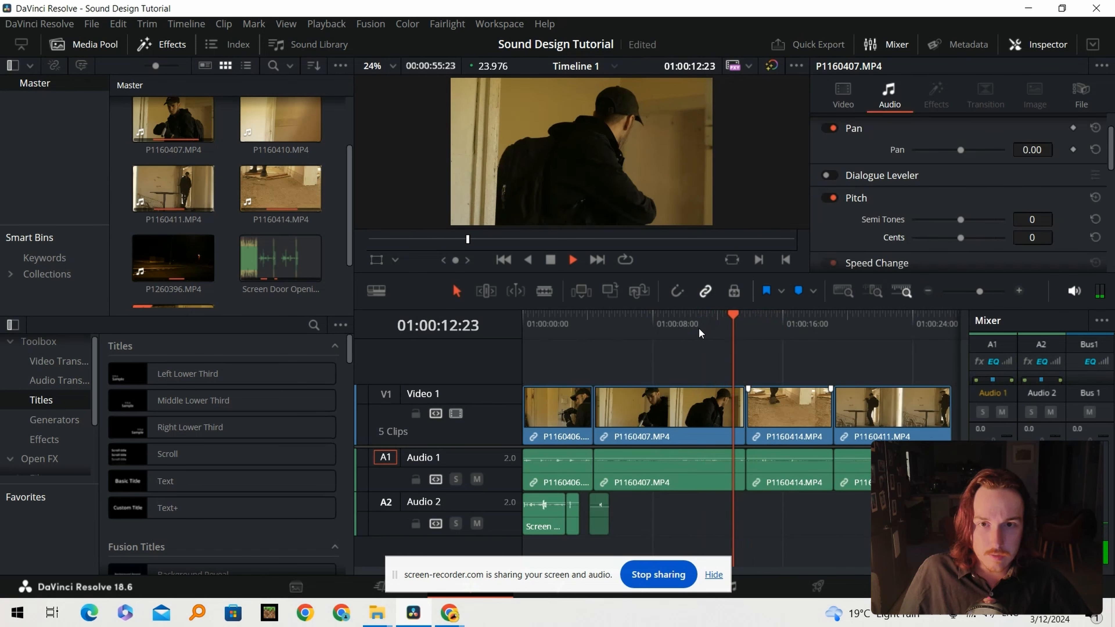
key(space)
scroll(531, 113, down, 1)
scroll(531, 115, up, 4)
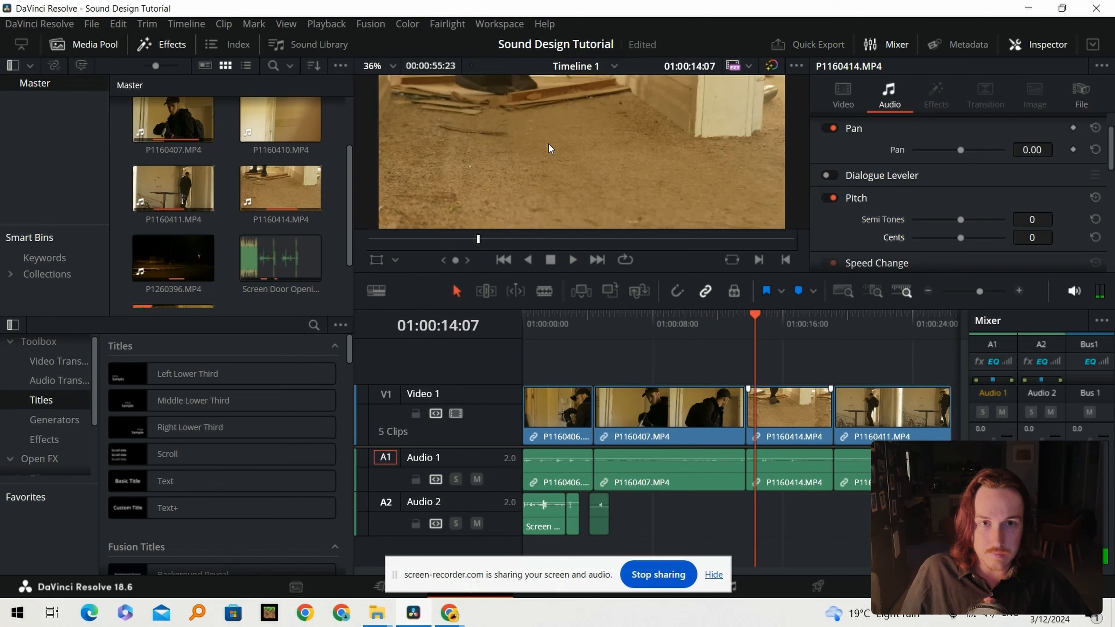
click(748, 325)
key(space)
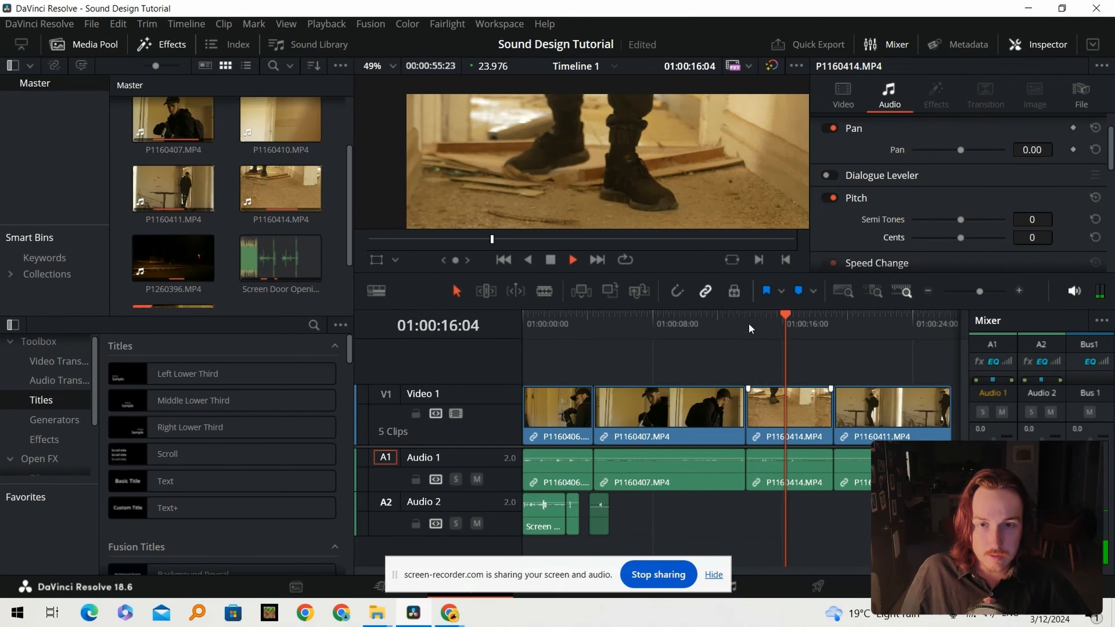
click(752, 326)
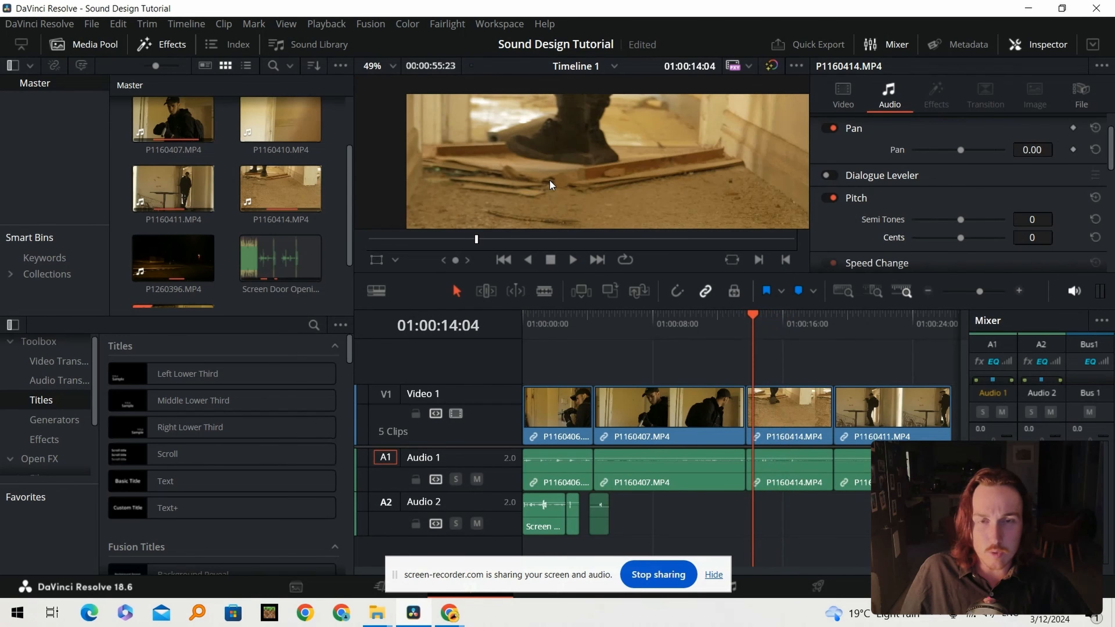
Switch to YouTube in the browser and search for "wood creaking sound effect"
mouse_move(458, 615)
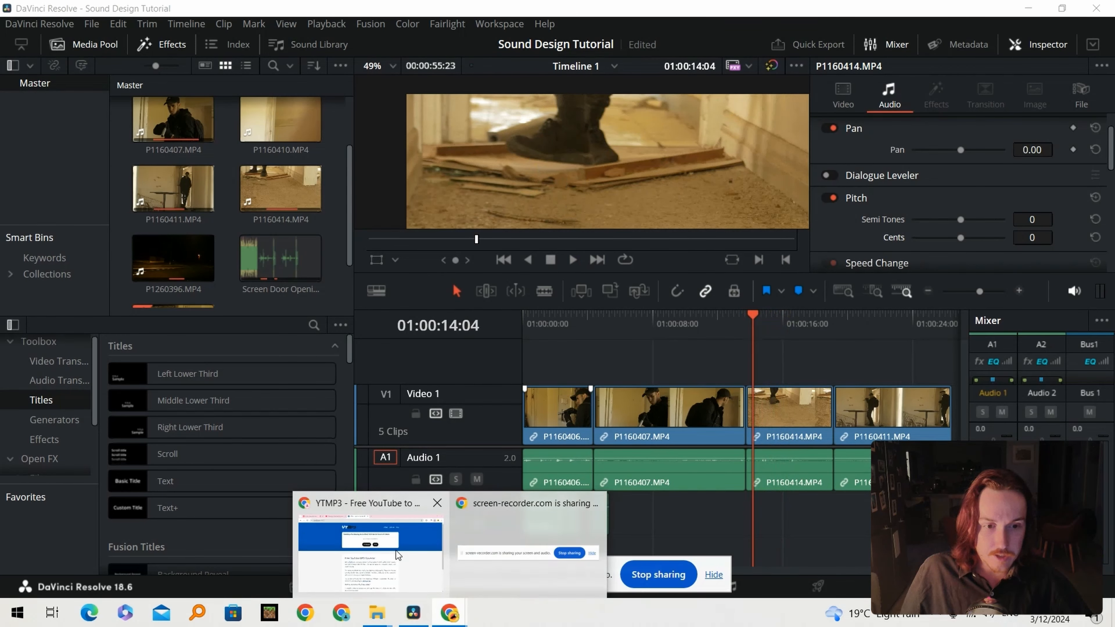
click(413, 556)
click(311, 15)
click(431, 83)
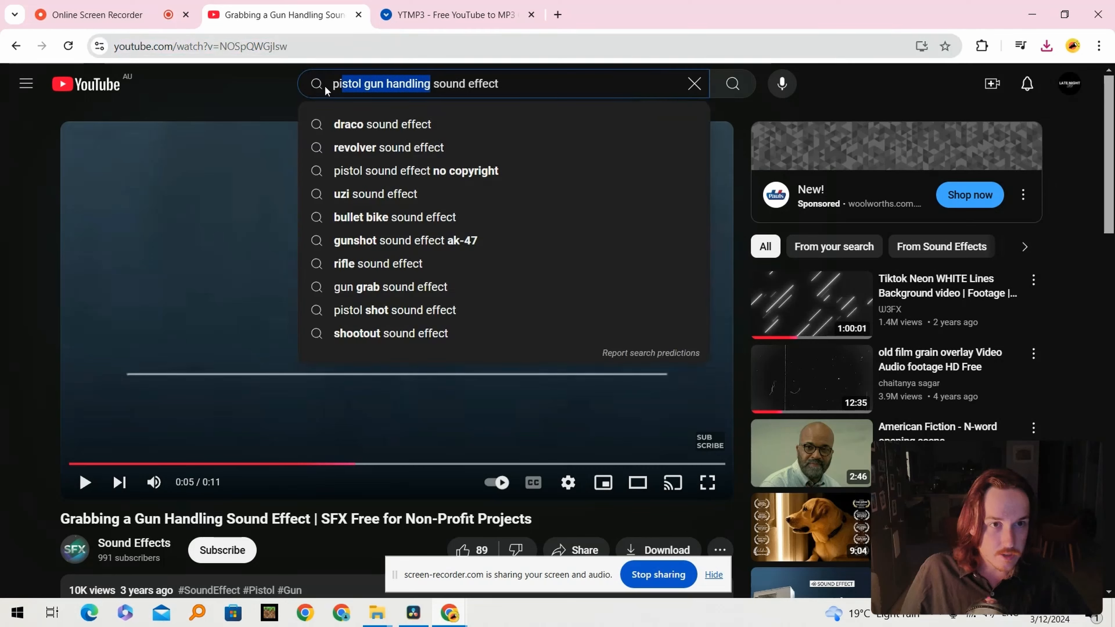
drag(431, 83, 311, 83)
text(wood)
text( creaking)
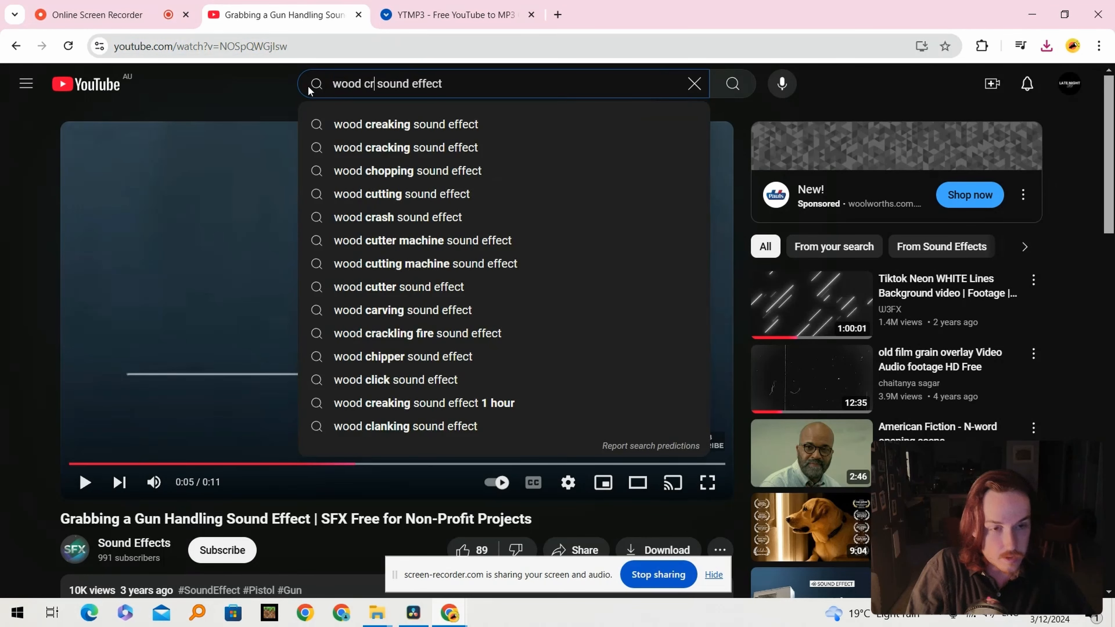
key(Return)
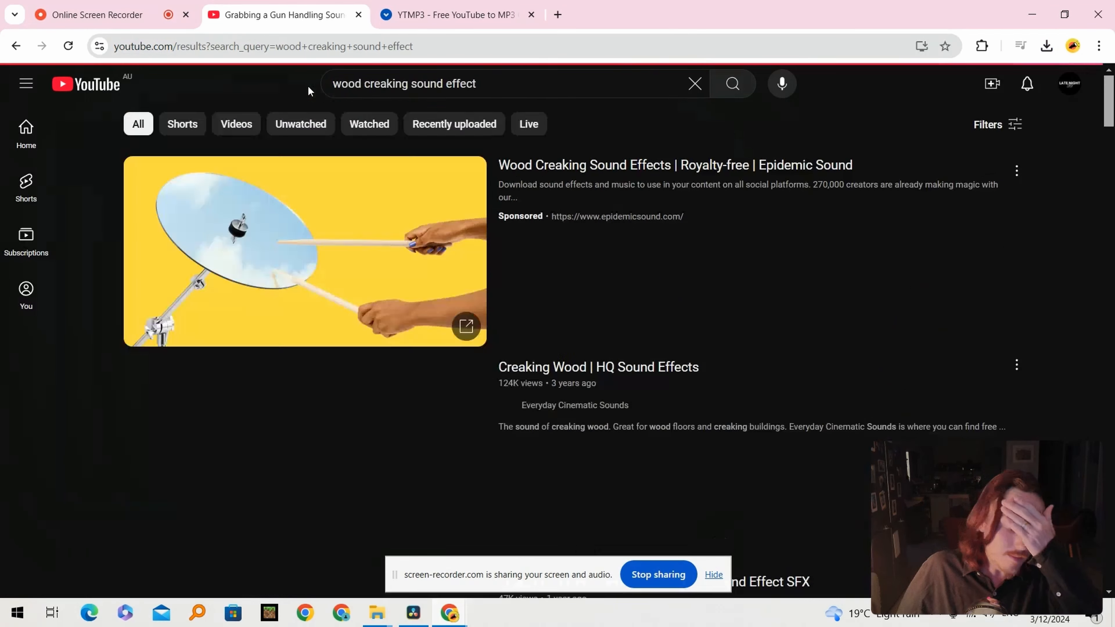
Preview the Scary Horror Wooden Floor Creaks video and return to the search results
scroll(311, 318, down, 6)
click(381, 321)
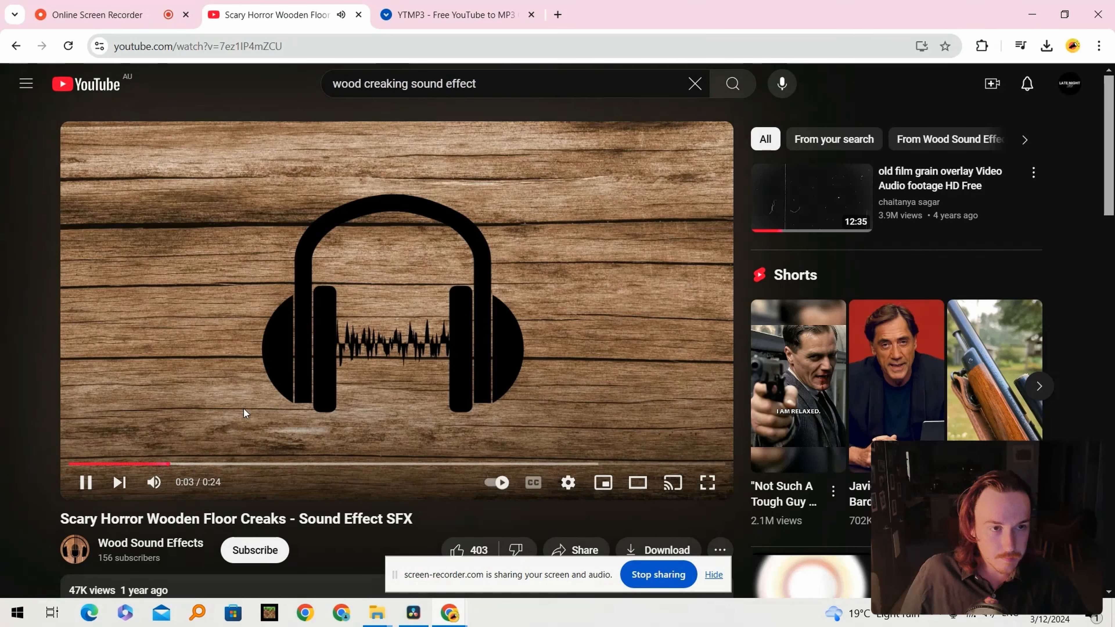
click(16, 46)
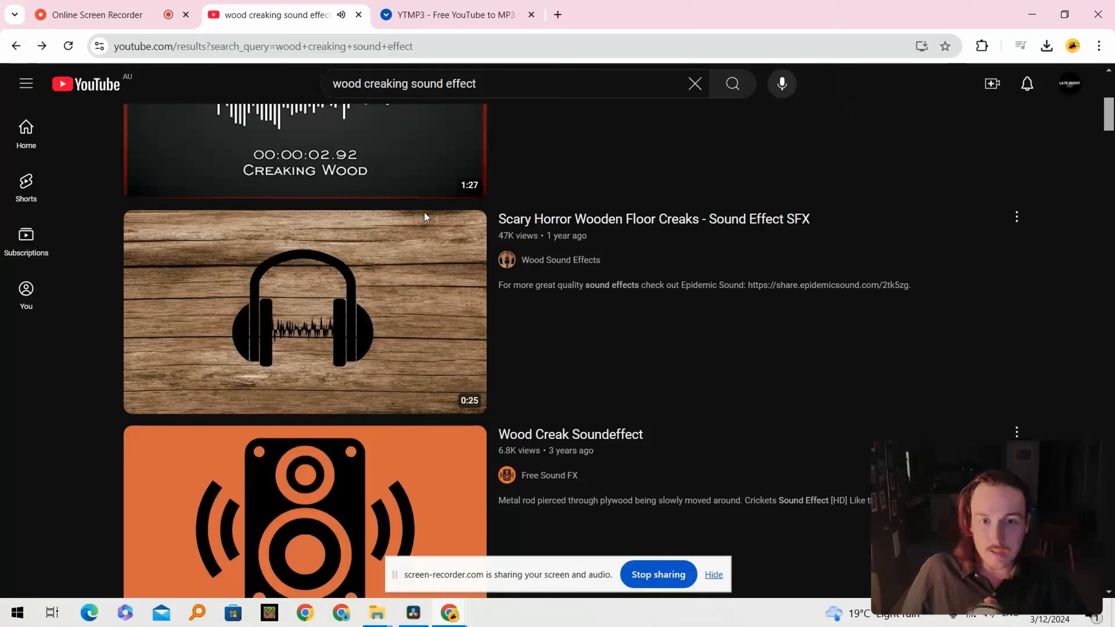
Open the Wood Creak Soundeffect video from the search results and enter its link in the YTMP3 converter
scroll(336, 321, down, 4)
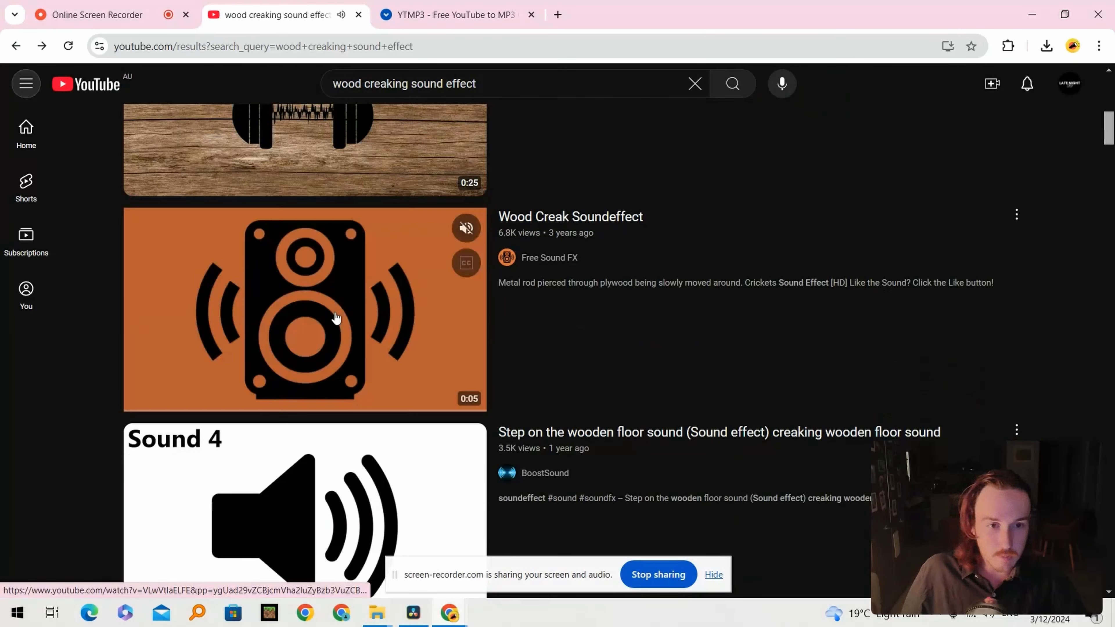
click(333, 320)
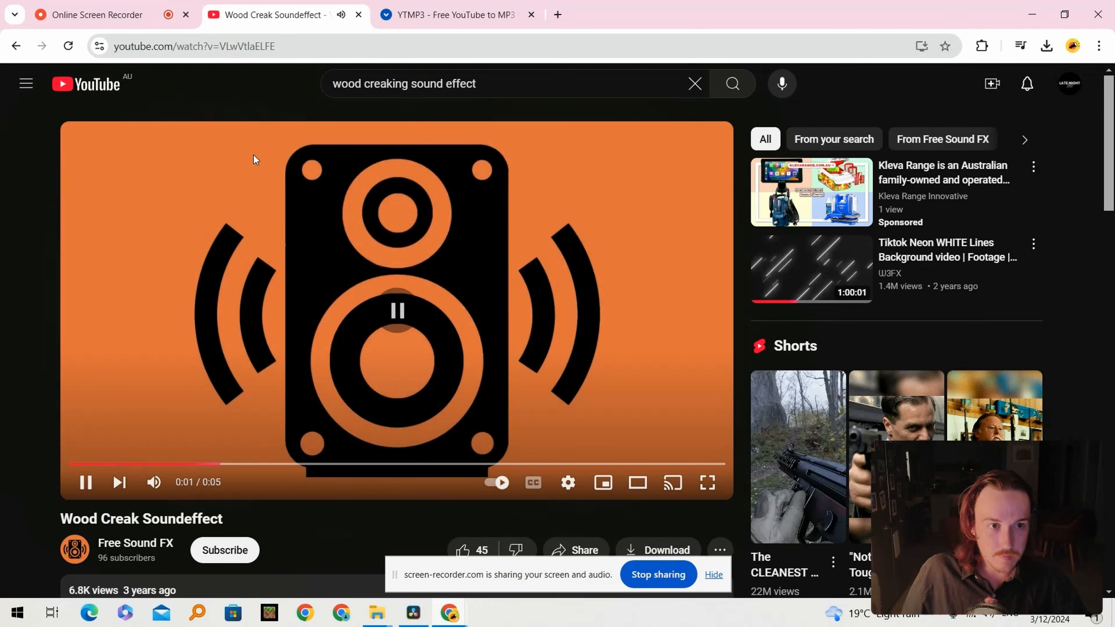
click(252, 46)
click(441, 13)
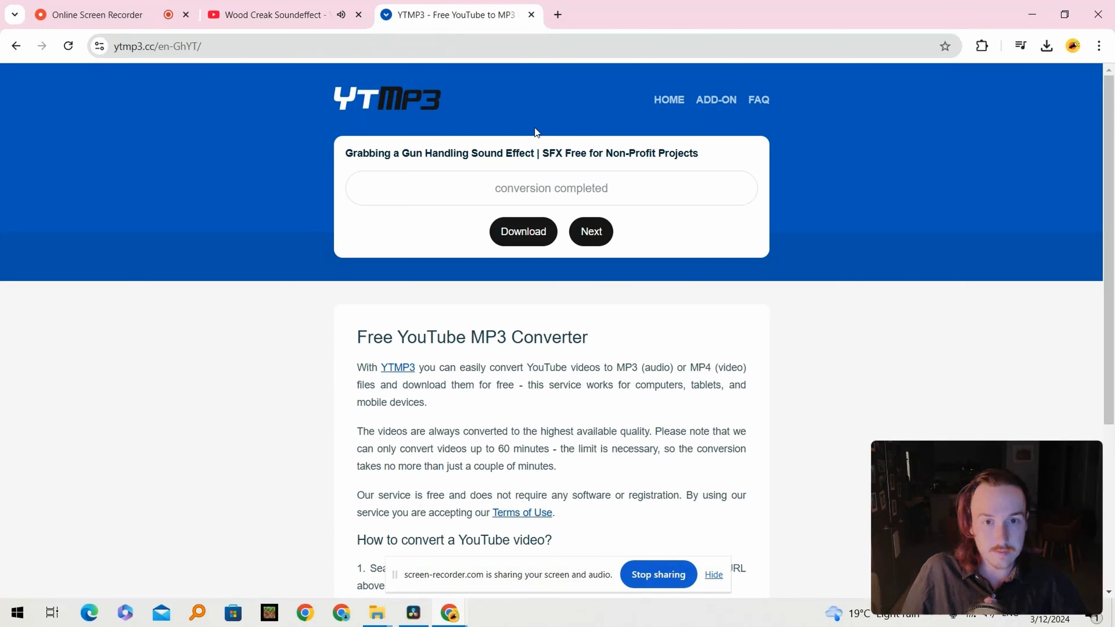
click(591, 231)
click(480, 196)
key(ctrl+v)
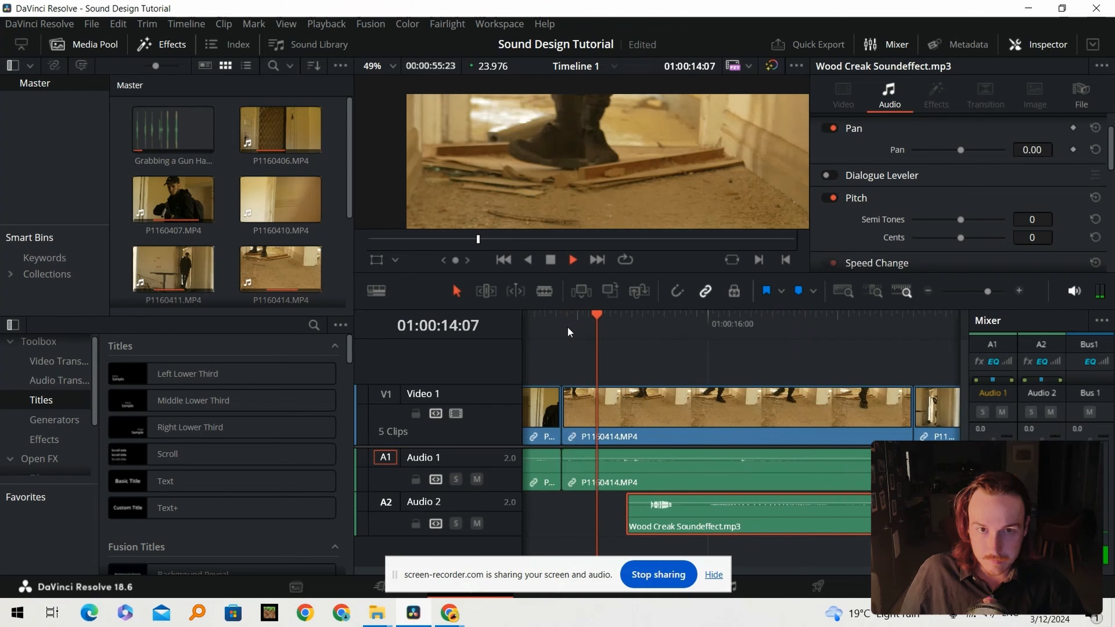
Replay the first footstep in P1160414.MP4 and move the Wood Creak Soundeffect clip earlier on Audio 2 to match it
key(space)
click(591, 320)
key(space)
key(space)
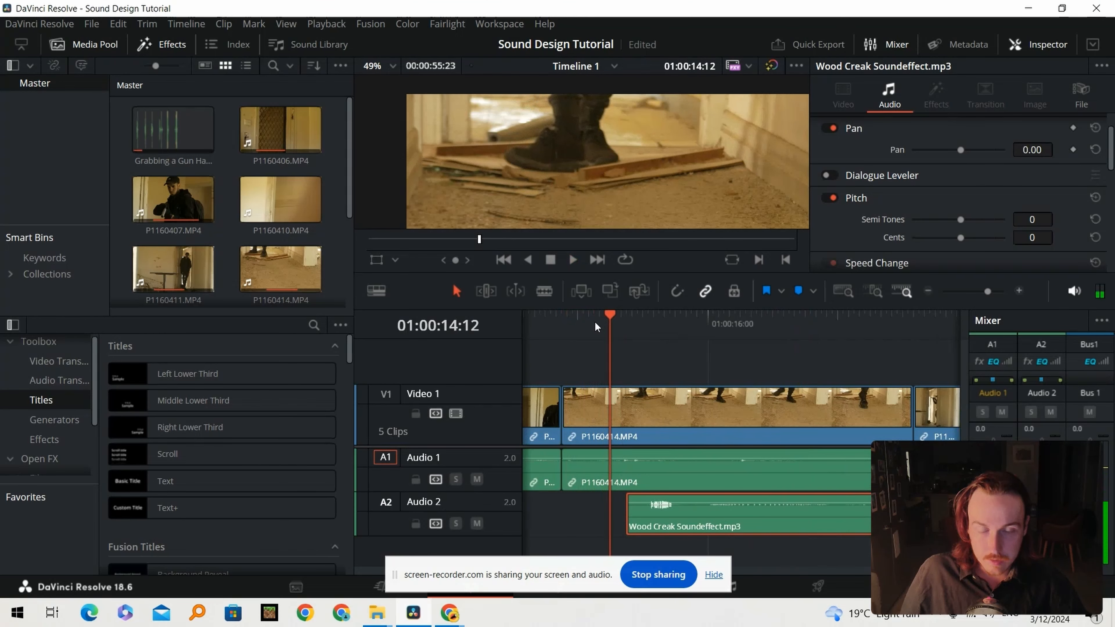
click(589, 319)
key(space)
key(space)
drag(679, 526, 642, 527)
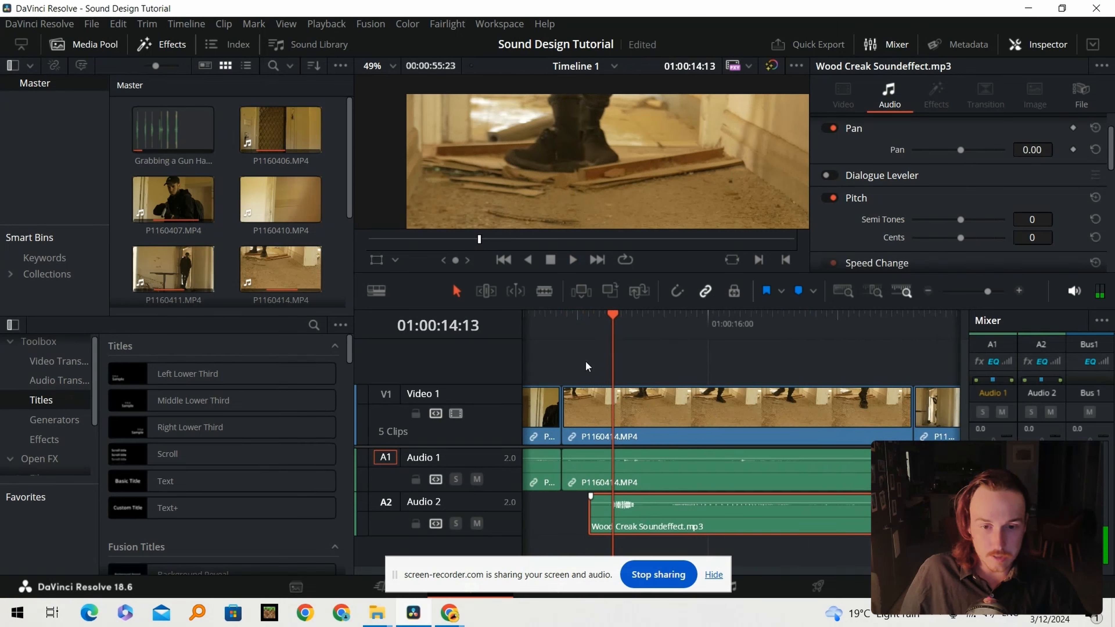
Play back the synced creak and split the Wood Creak Soundeffect clip just after its first creak
click(572, 321)
key(space)
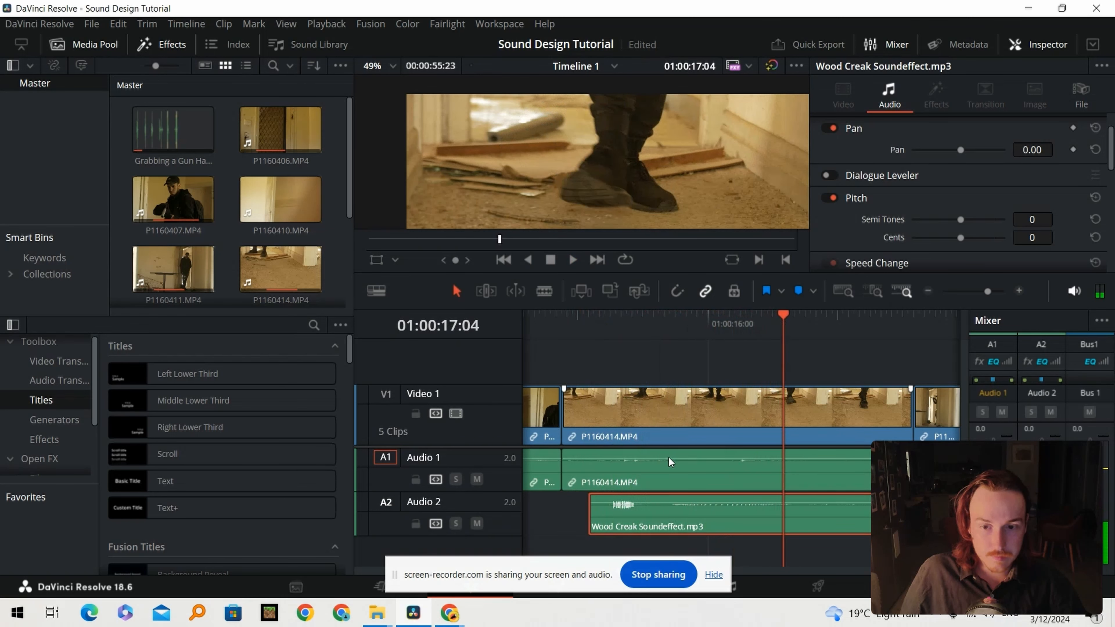
key(b)
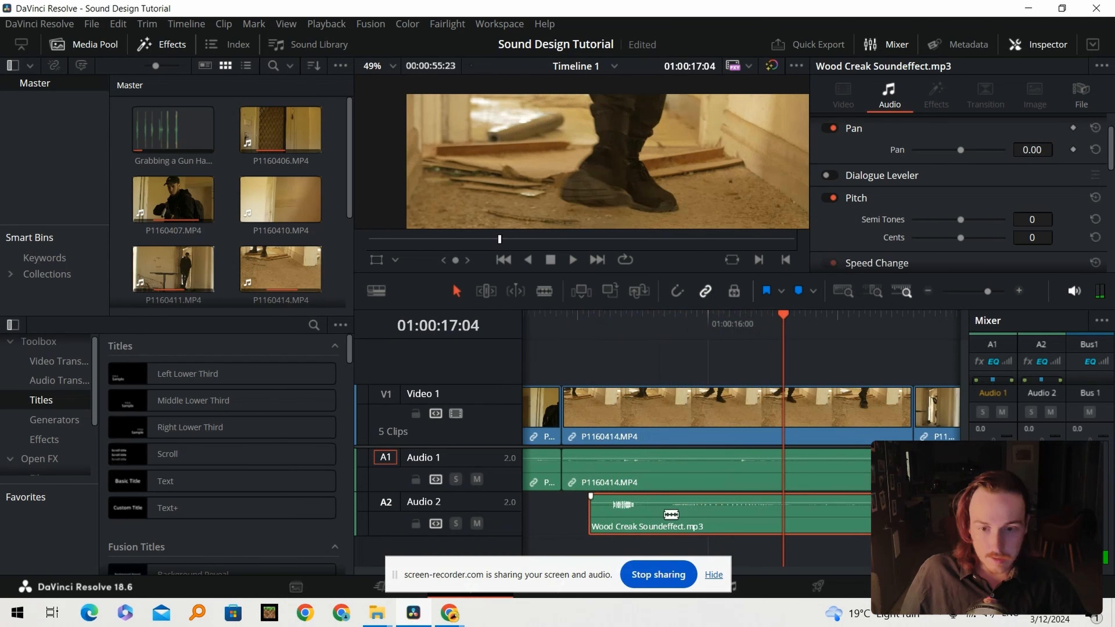
click(663, 514)
Separate the second part of the wood creak from the first and align it with the footstep near 01:00:15:18
key(a)
click(694, 511)
drag(694, 515, 733, 516)
drag(654, 333, 692, 344)
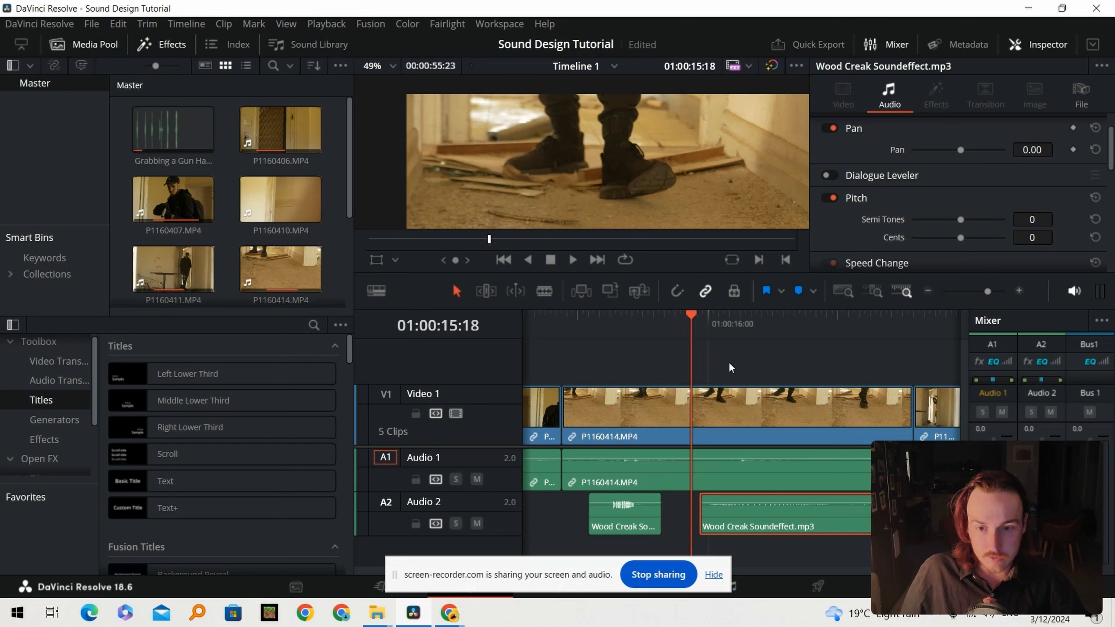
drag(762, 528, 743, 523)
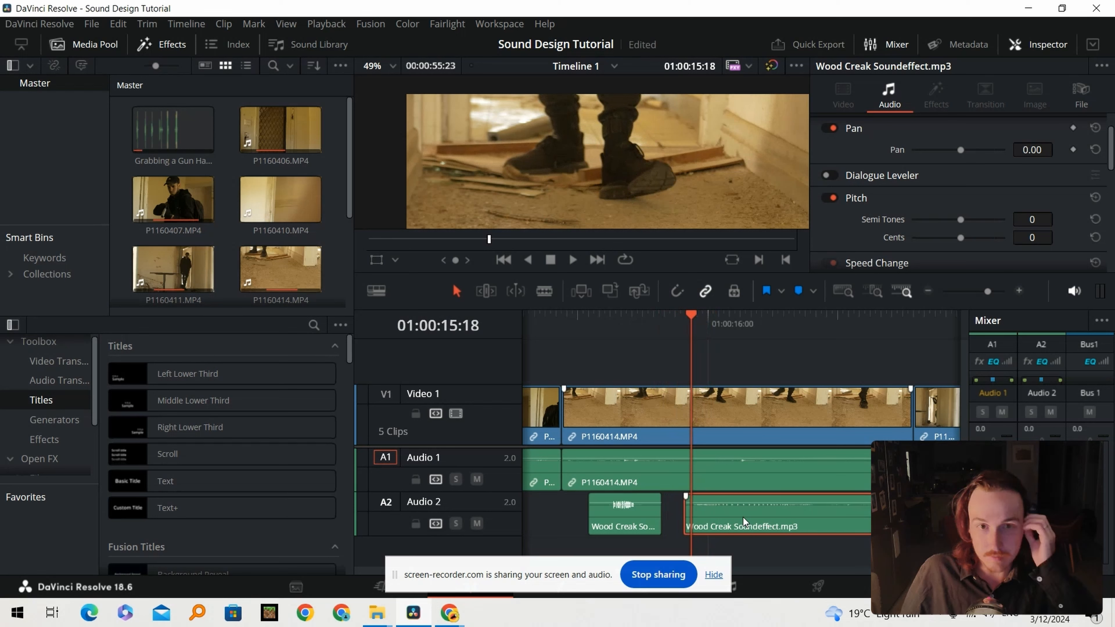
Play back both creaks against an enlarged viewer image, and cut off and delete the tail of the second creak clip
click(597, 339)
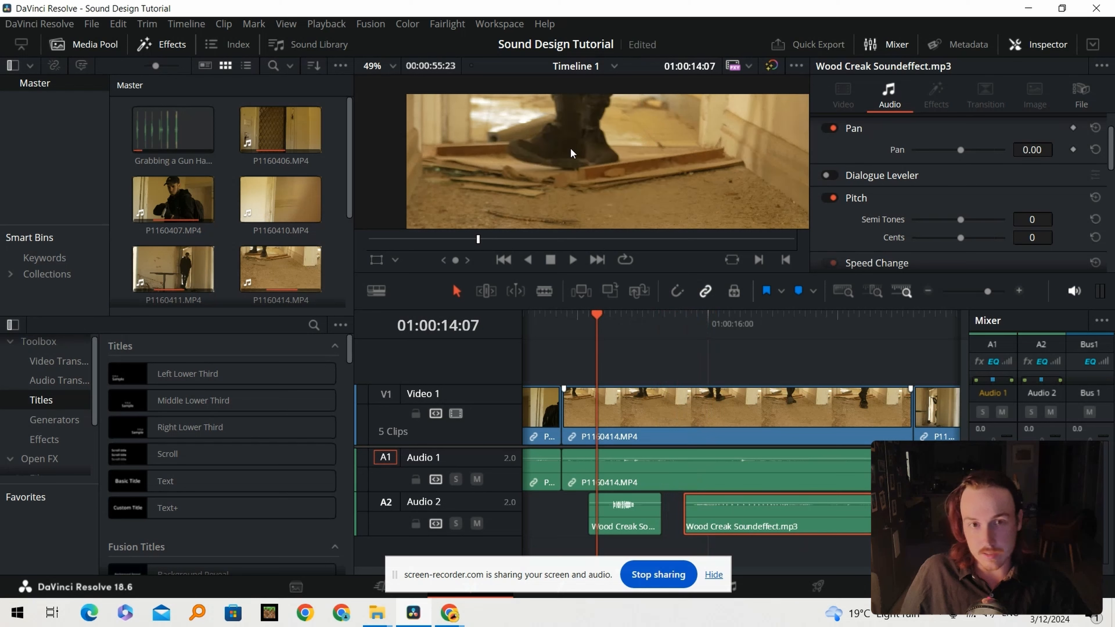
scroll(574, 168, up, 3)
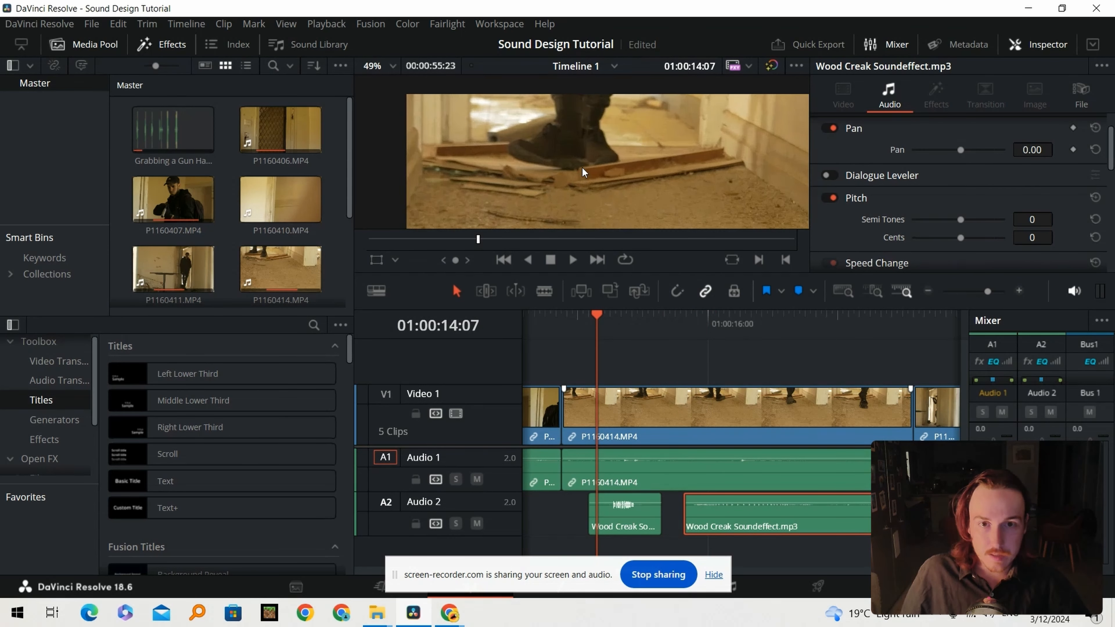
scroll(588, 178, up, 4)
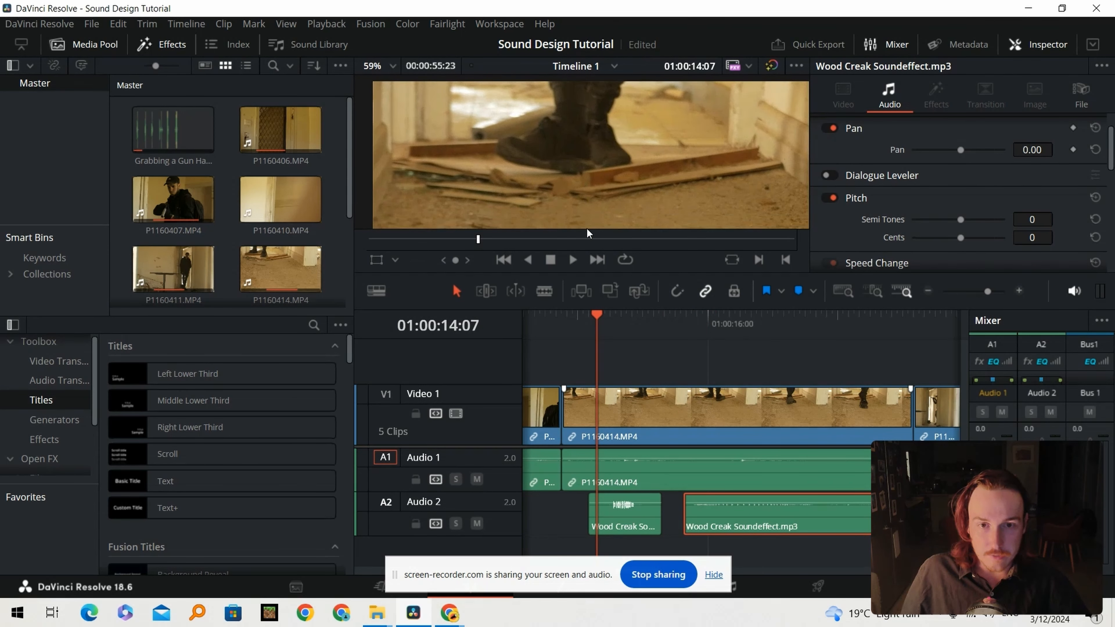
click(588, 325)
click(573, 259)
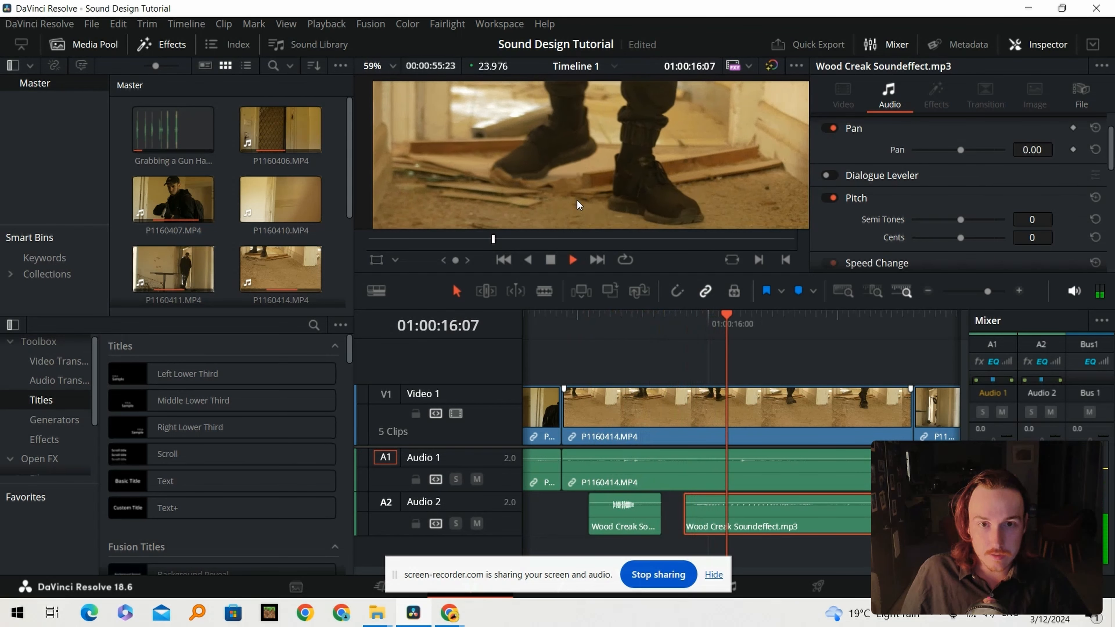
key(space)
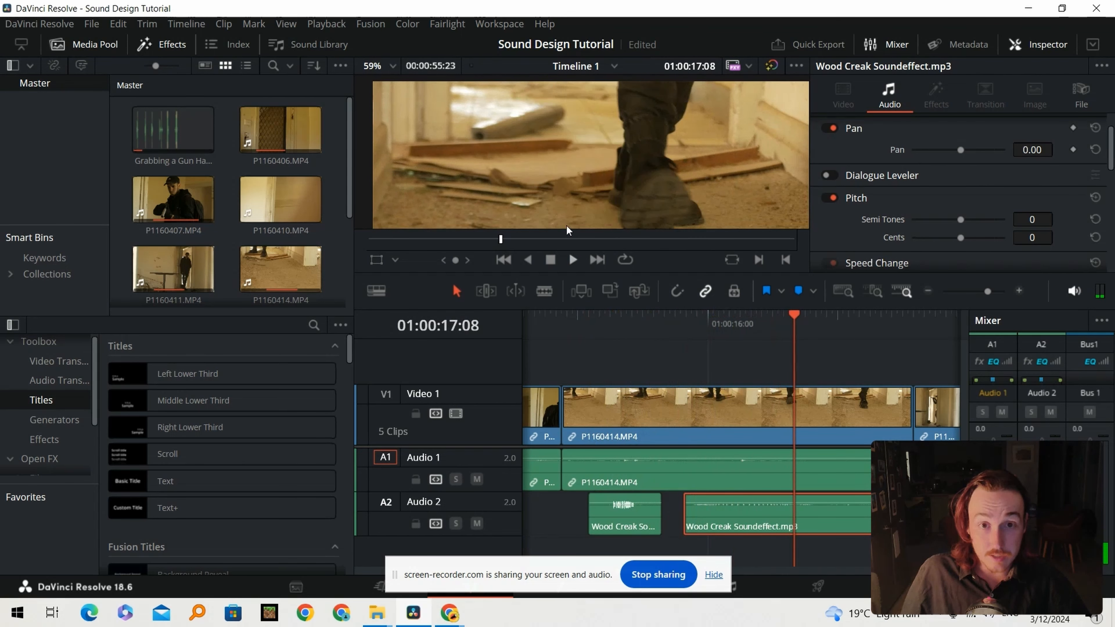
drag(696, 330, 817, 330)
key(b)
click(846, 522)
key(Delete)
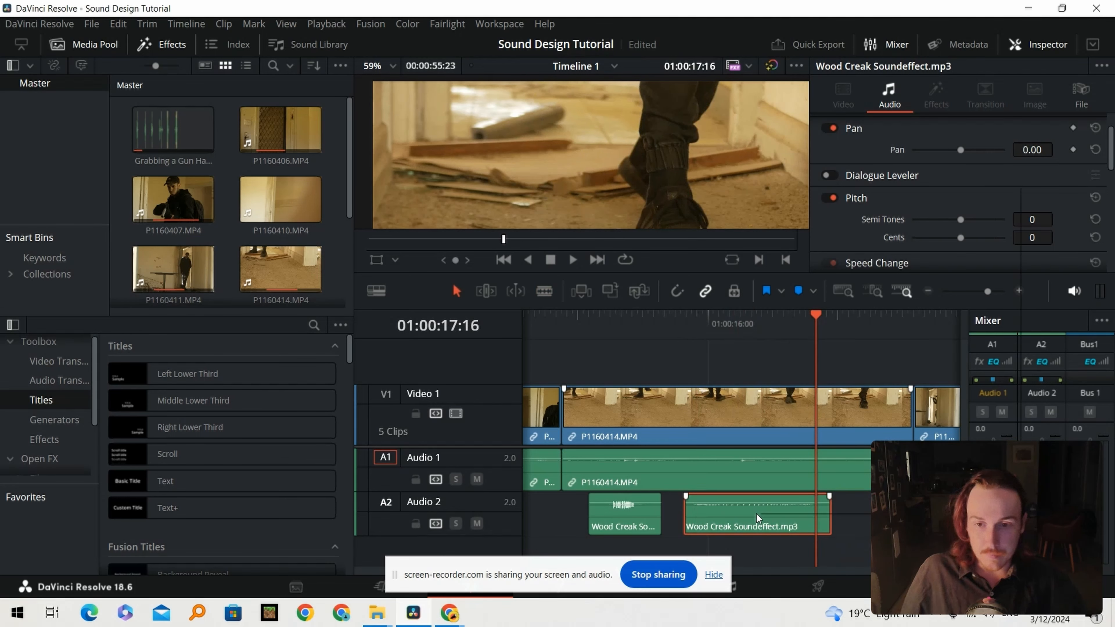
Change the second wood creak clip's speed to 198% with pitch correction, shorten its end, and play back the result
right_click(757, 518)
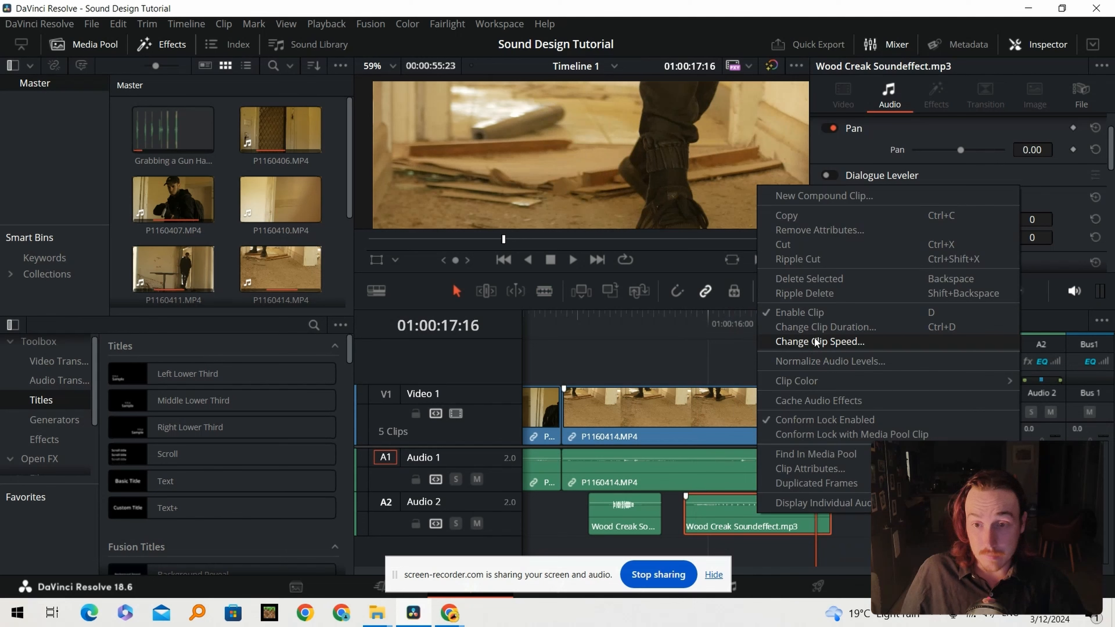
click(815, 341)
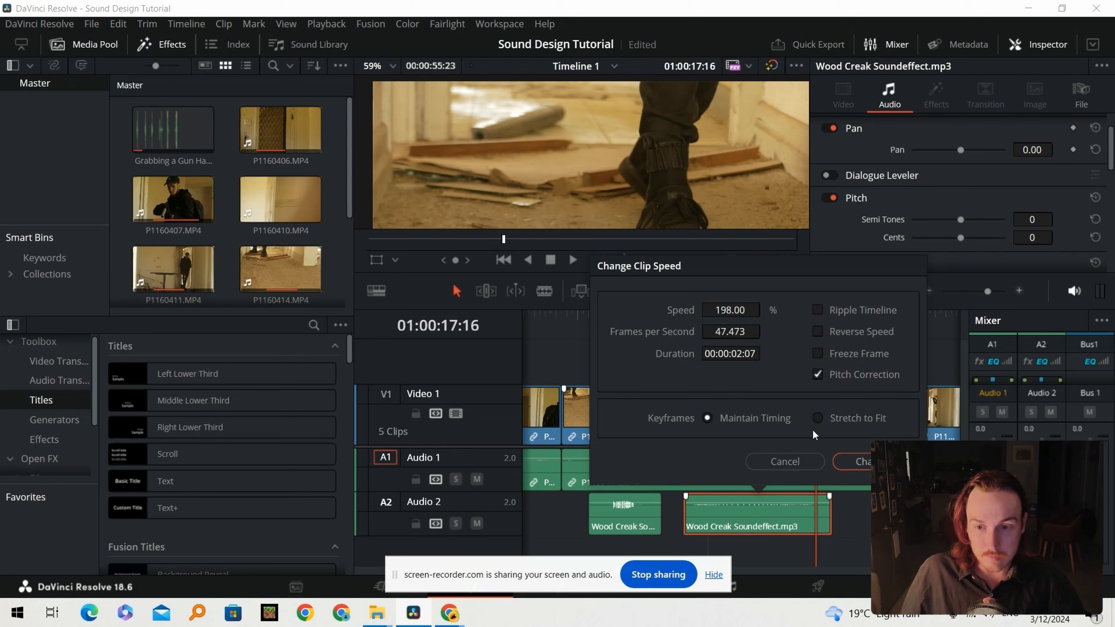
click(853, 461)
drag(824, 515, 766, 515)
click(672, 315)
key(space)
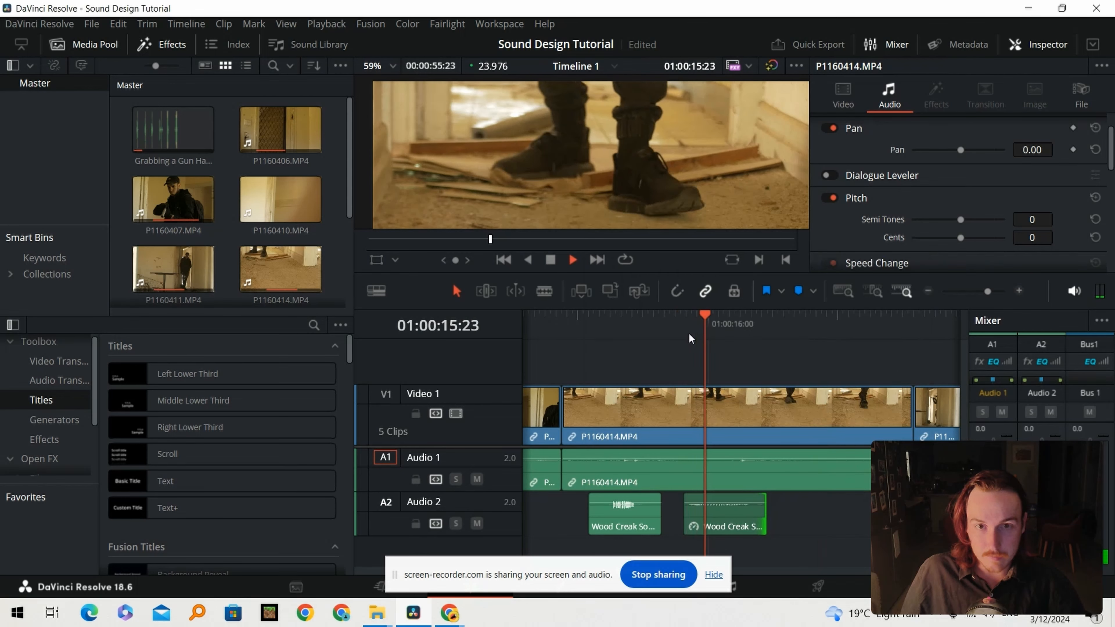
key(space)
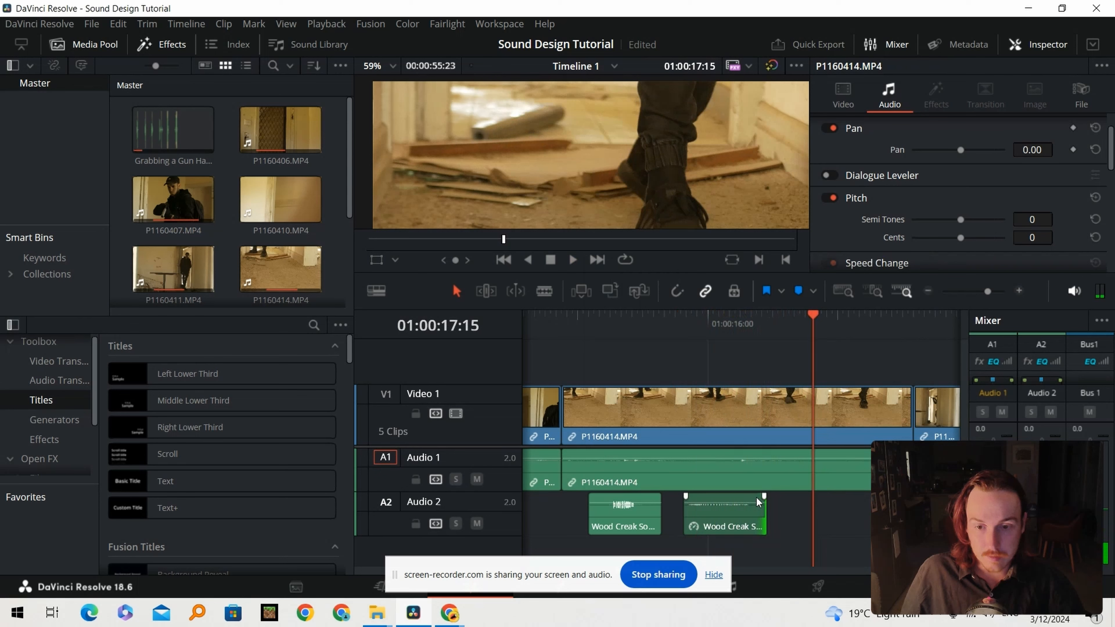
Show more of the timeline and play through the first part of P1160411.MP4 with the whole frame visible in the viewer
click(925, 295)
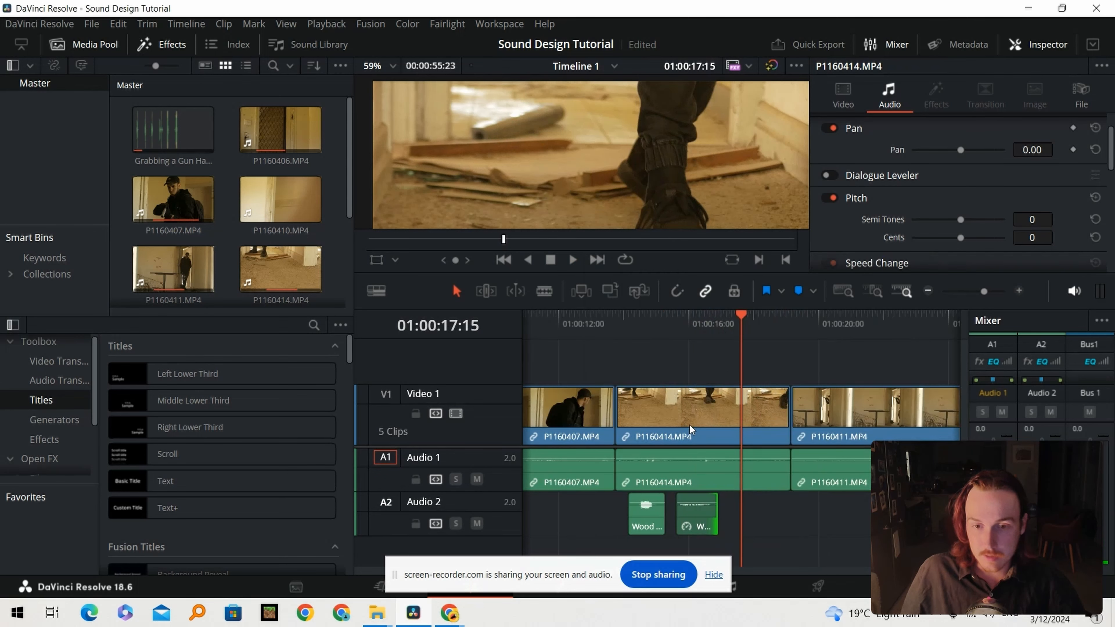
key(ctrl+minus)
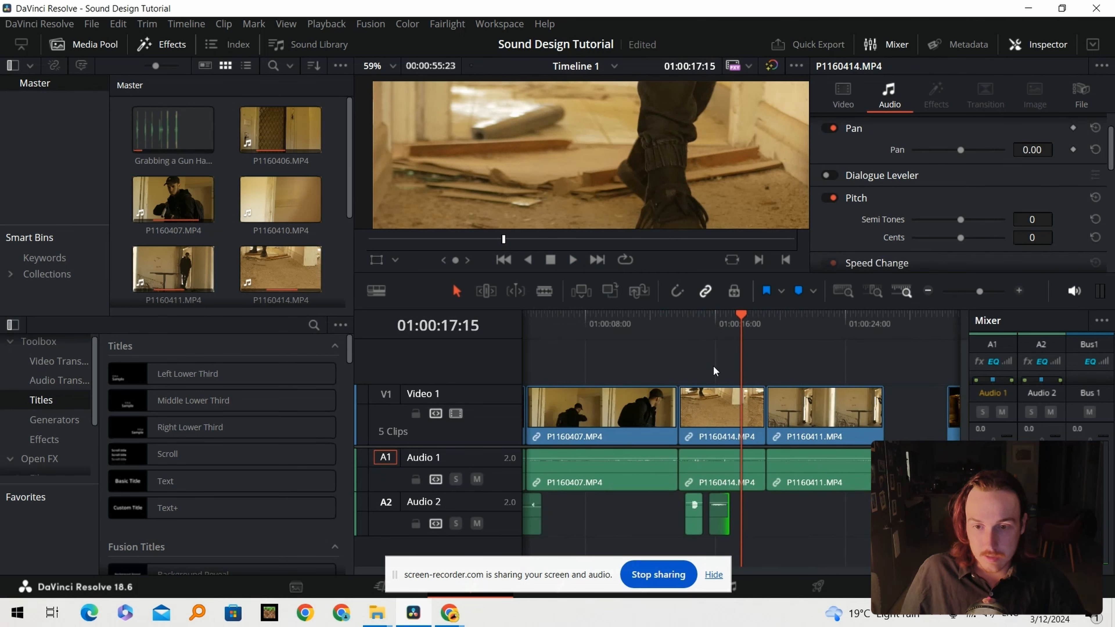
drag(760, 333, 781, 335)
scroll(657, 177, down, 5)
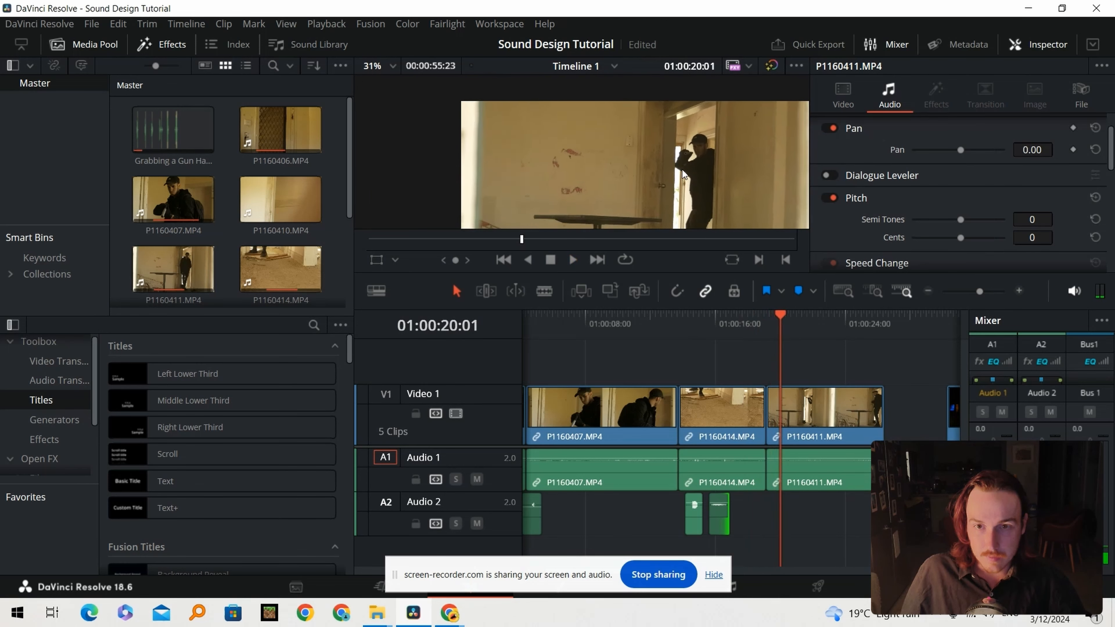
scroll(657, 177, down, 1)
click(773, 327)
key(space)
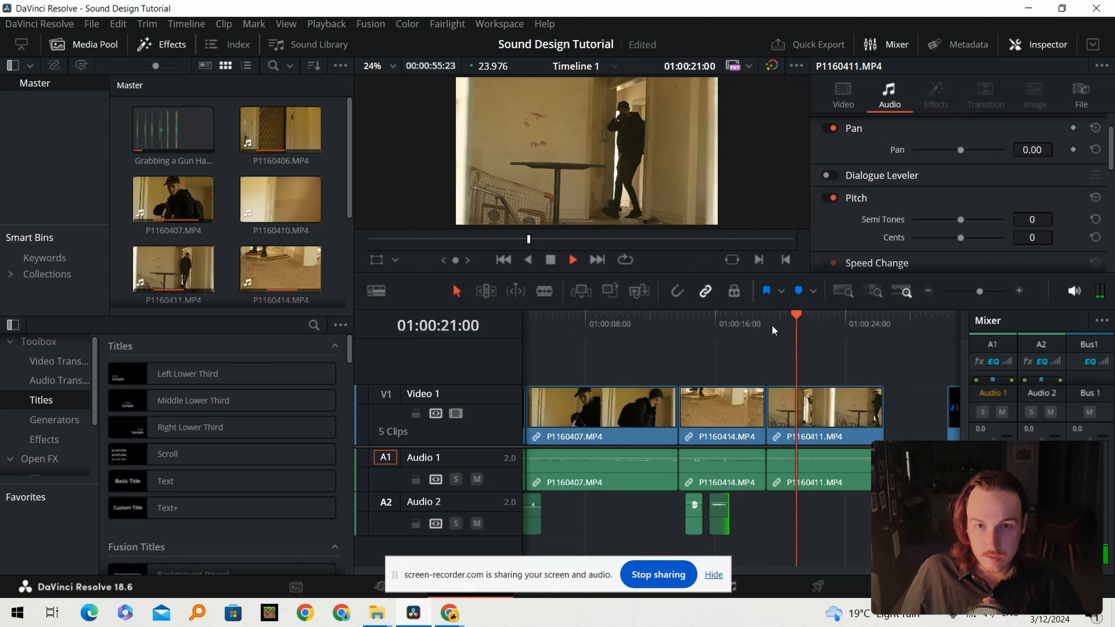
key(space)
click(807, 328)
key(space)
key(space)
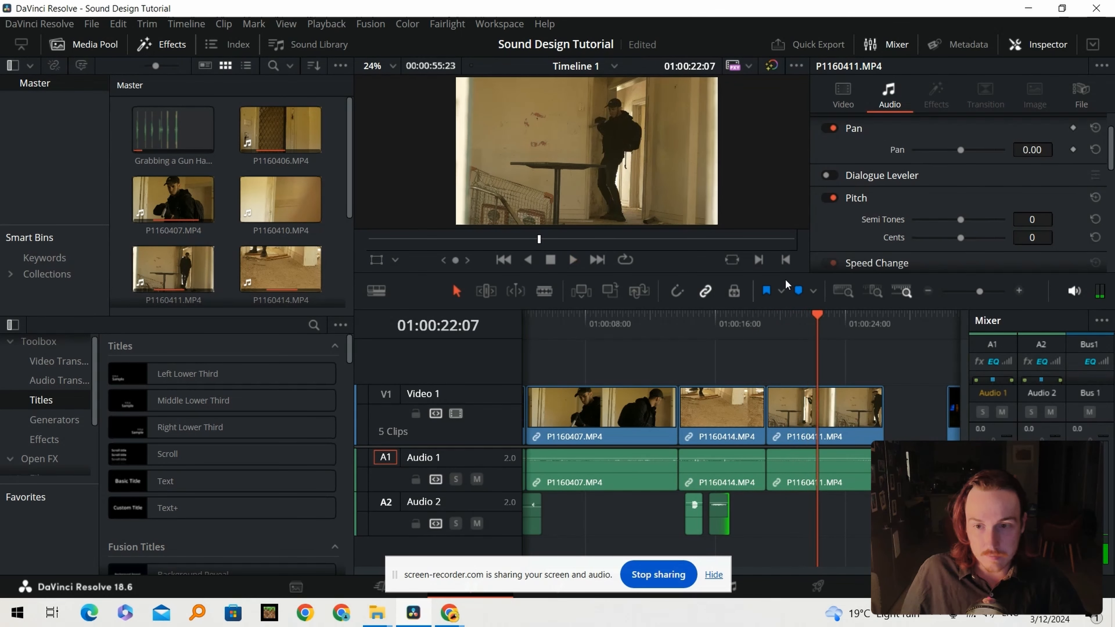
Enlarge the viewer image and replay P1160411.MP4 around 01:00:22:05 to examine the gun movement
click(812, 326)
key(space)
key(space)
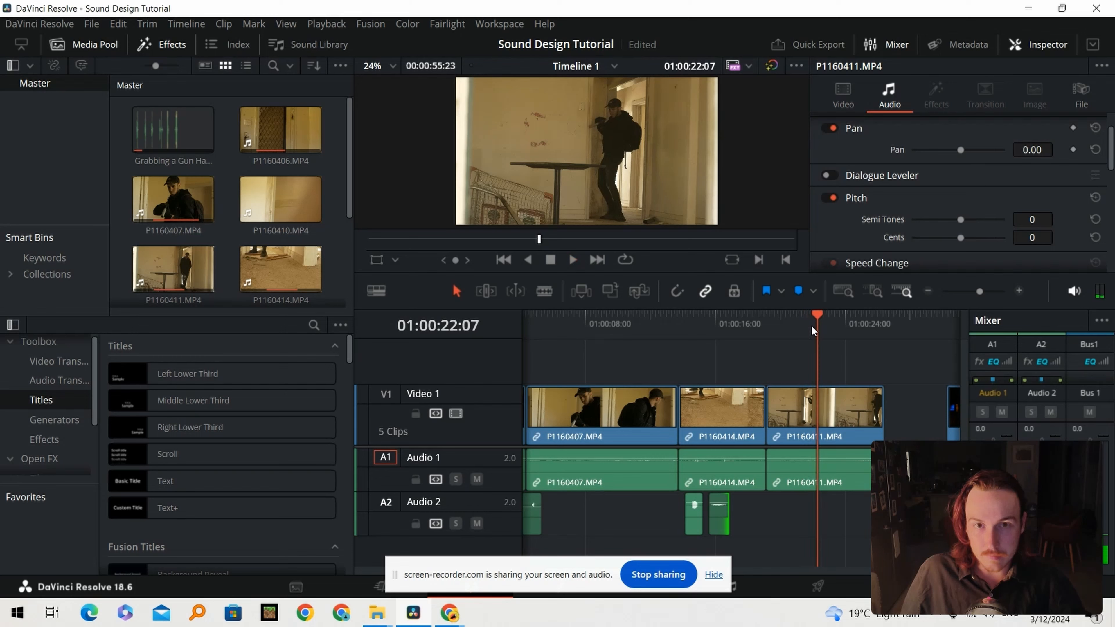
scroll(561, 104, up, 5)
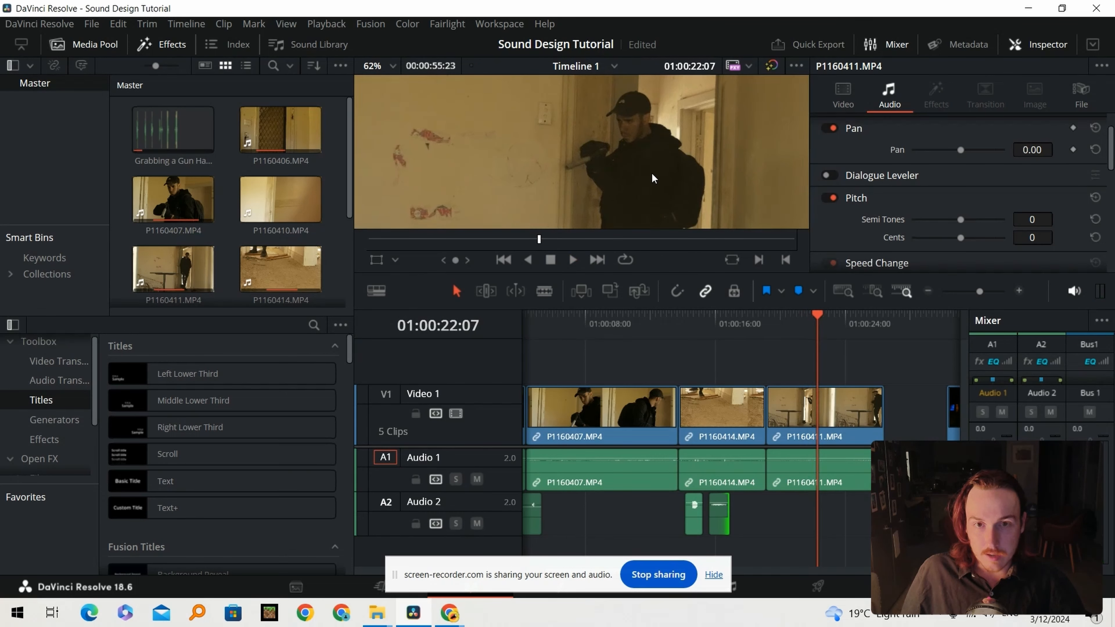
click(805, 325)
key(space)
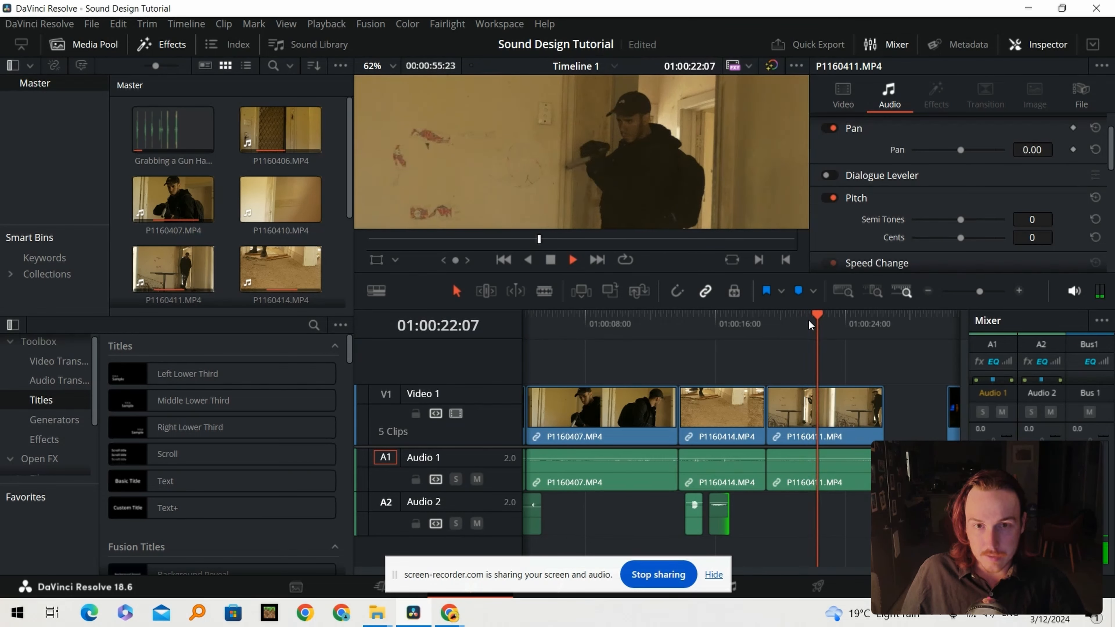
click(810, 325)
key(space)
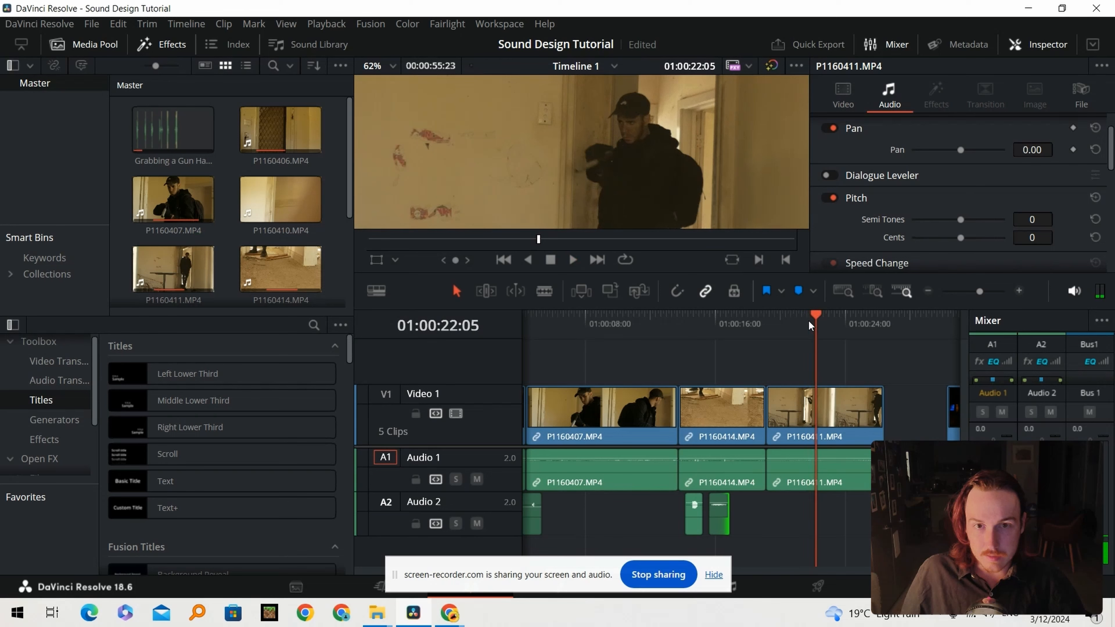
Add the Grabbing a Gun Handling sound to Audio 2 under P1160411.MP4 and trim its start to about 01:00:22:05
drag(174, 129, 824, 523)
scroll(755, 518, right, 3)
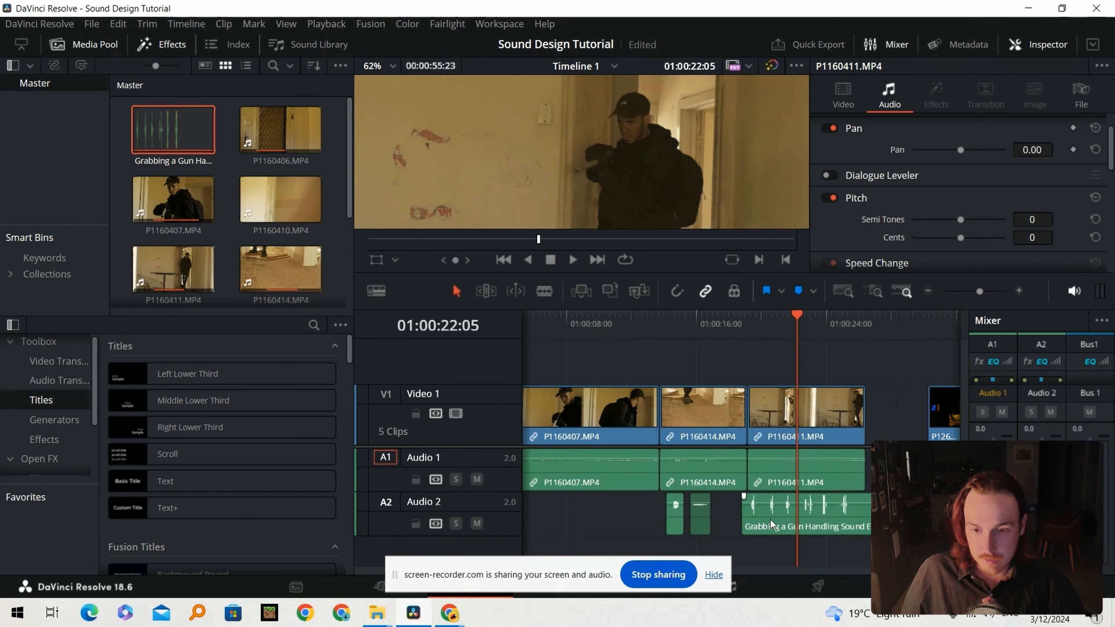
drag(751, 519, 798, 519)
Solo Audio 2, play the gun handling clip, and cut it down to the single sound just before 01:00:25:15
click(459, 524)
mouse_move(796, 322)
mouse_down()
mouse_move(812, 326)
mouse_move(801, 326)
mouse_up()
key(space)
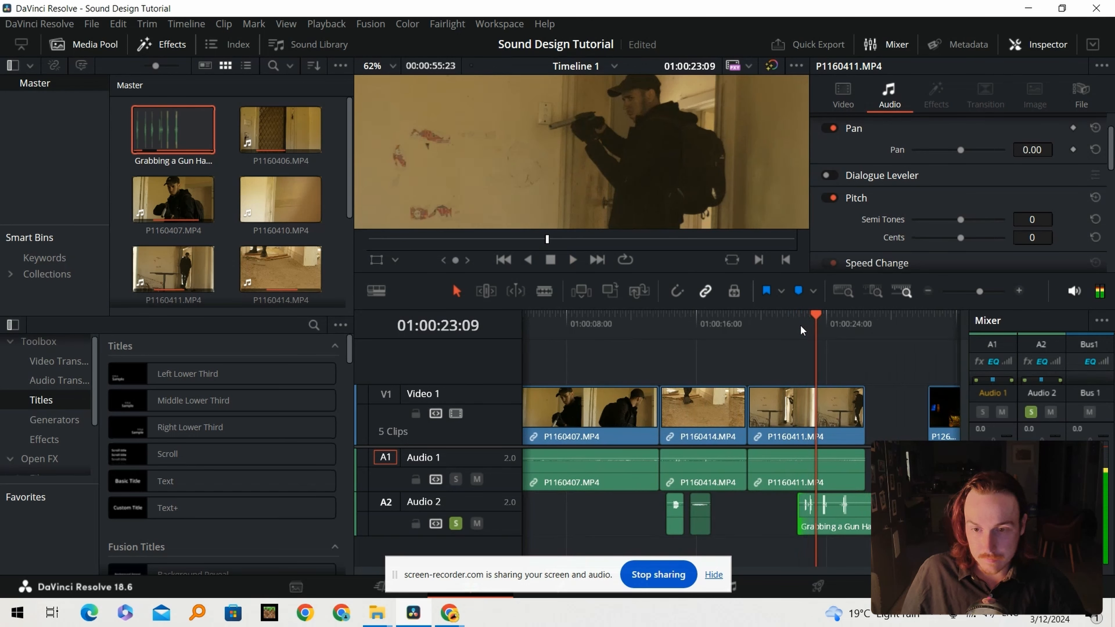
key(space)
click(855, 516)
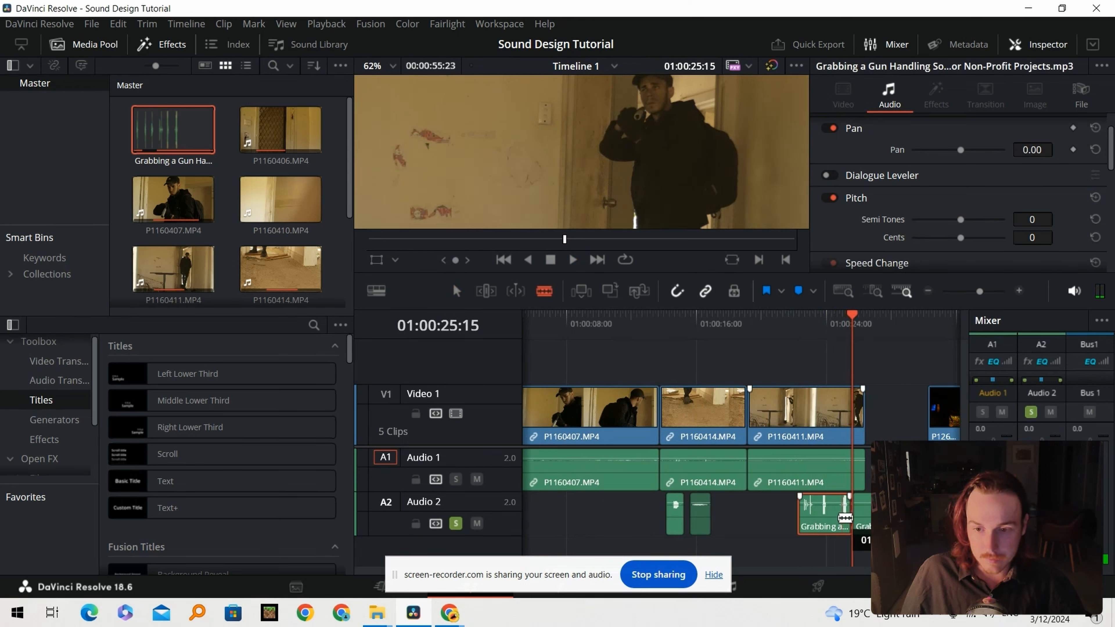
click(838, 518)
key(a)
key(BackSpace)
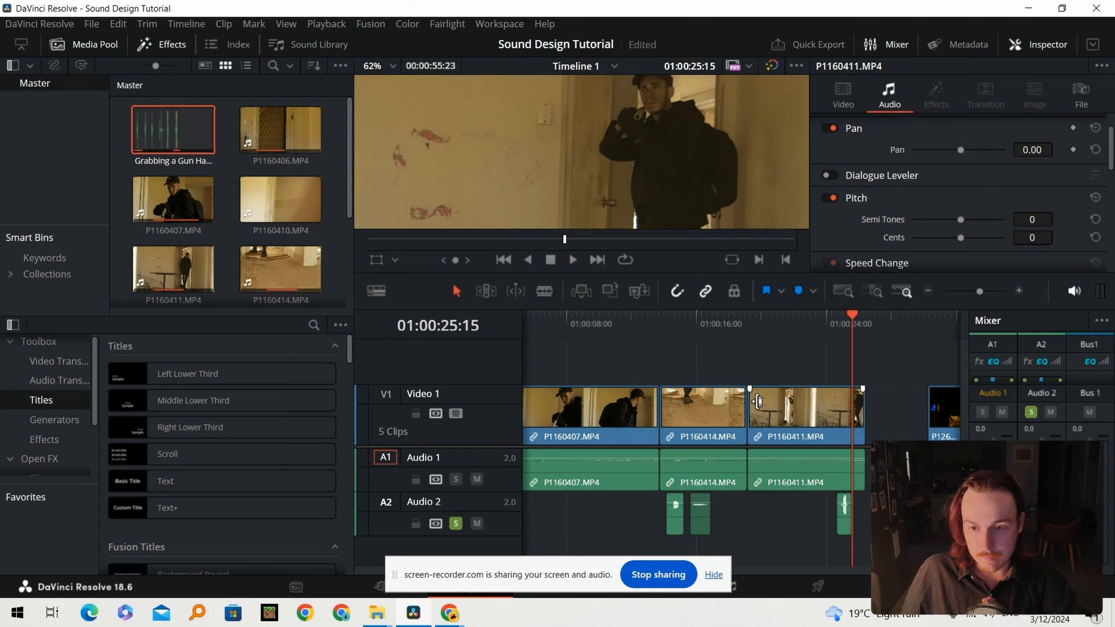
Locate the gun movement in P1160411.MP4 frame by frame and move the short gun handling clip to 01:00:22:00 on Audio 2
click(777, 325)
key(space)
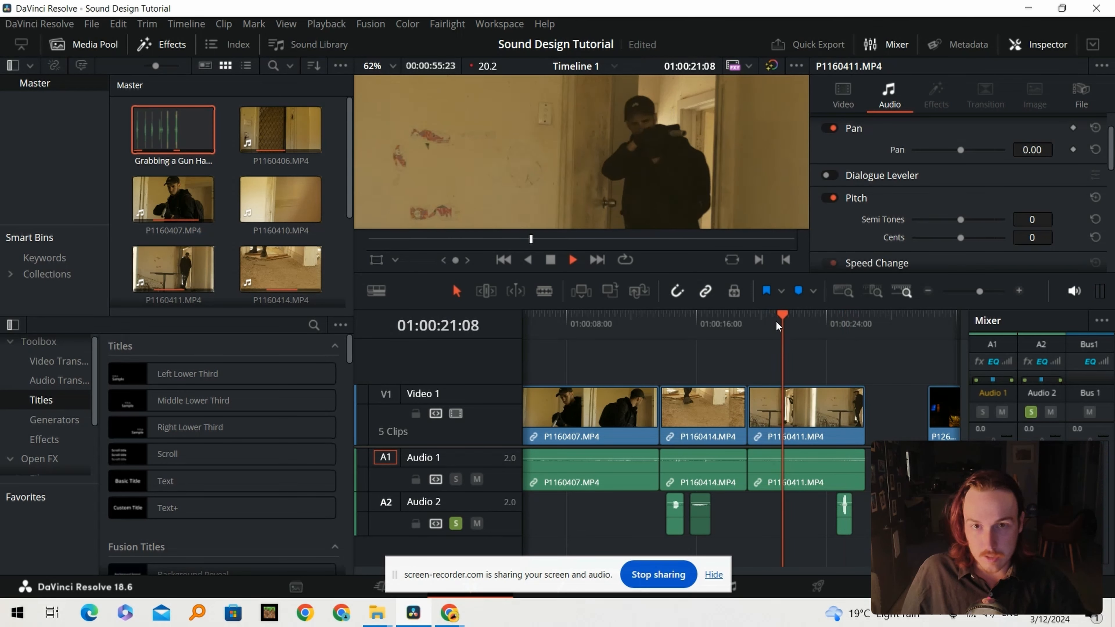
key(space)
key(Right)
key(Right)
key(Left)
key(Left)
key(Left)
key(Left)
key(Left)
key(Left)
drag(850, 521, 799, 521)
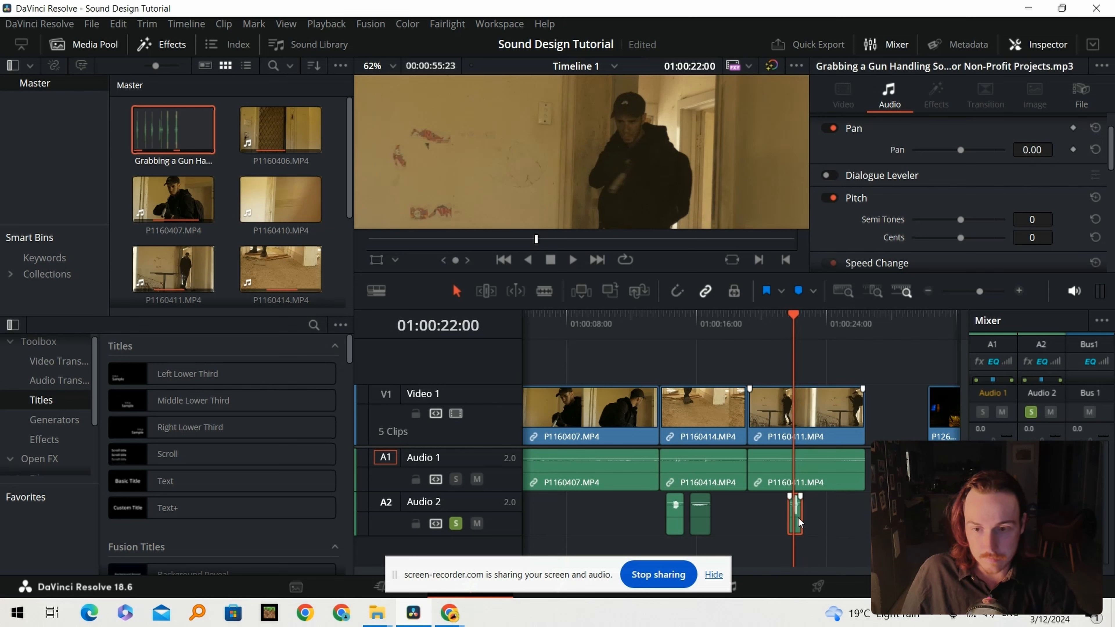
Play the gun handling clip on Audio 2, pan it to -36.40, lower its volume, and replay it from 01:00:21:12
click(784, 327)
key(space)
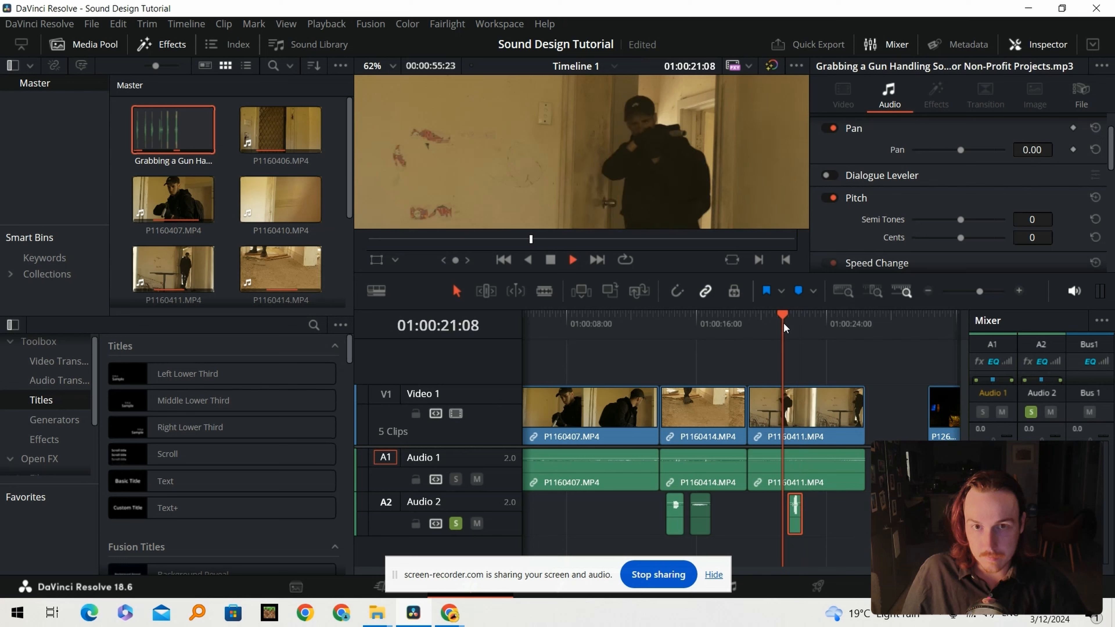
key(space)
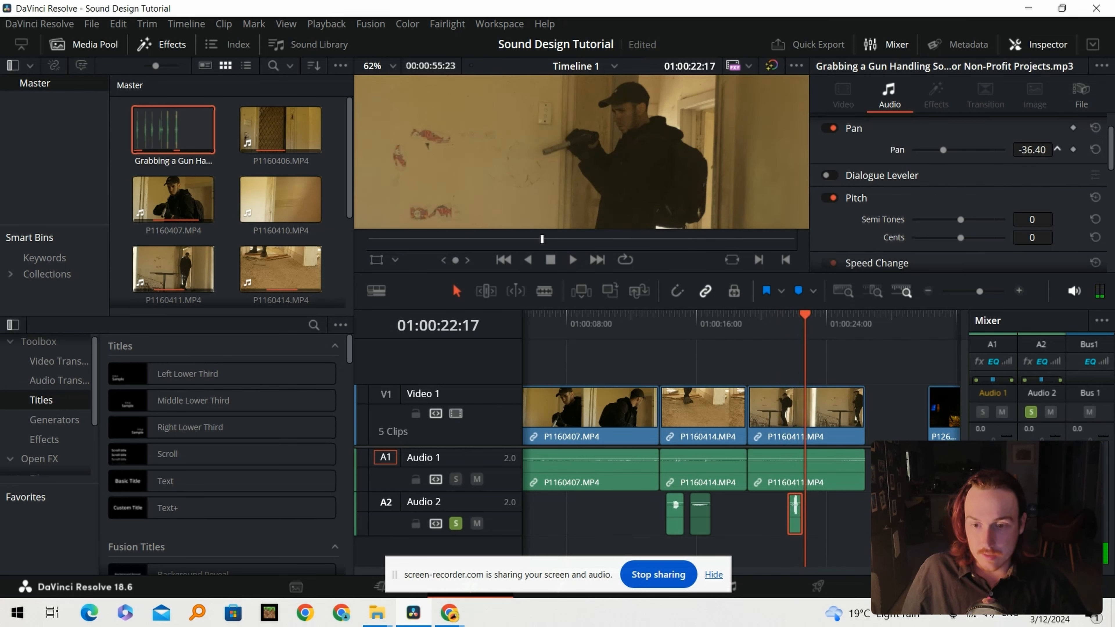
drag(796, 505, 796, 522)
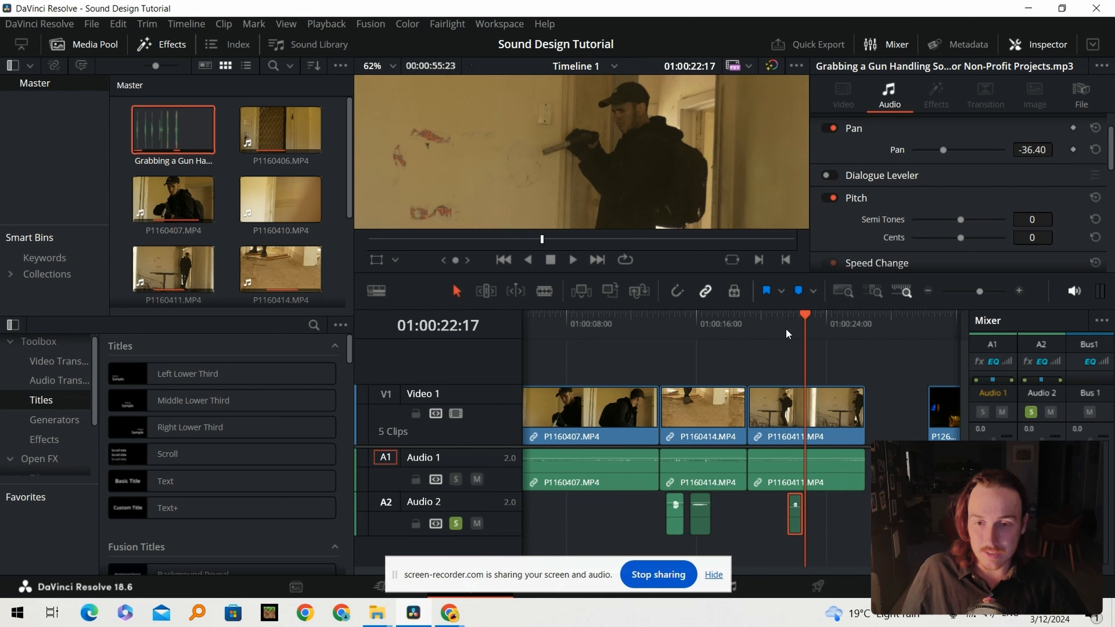
click(786, 334)
scroll(573, 159, down, 3)
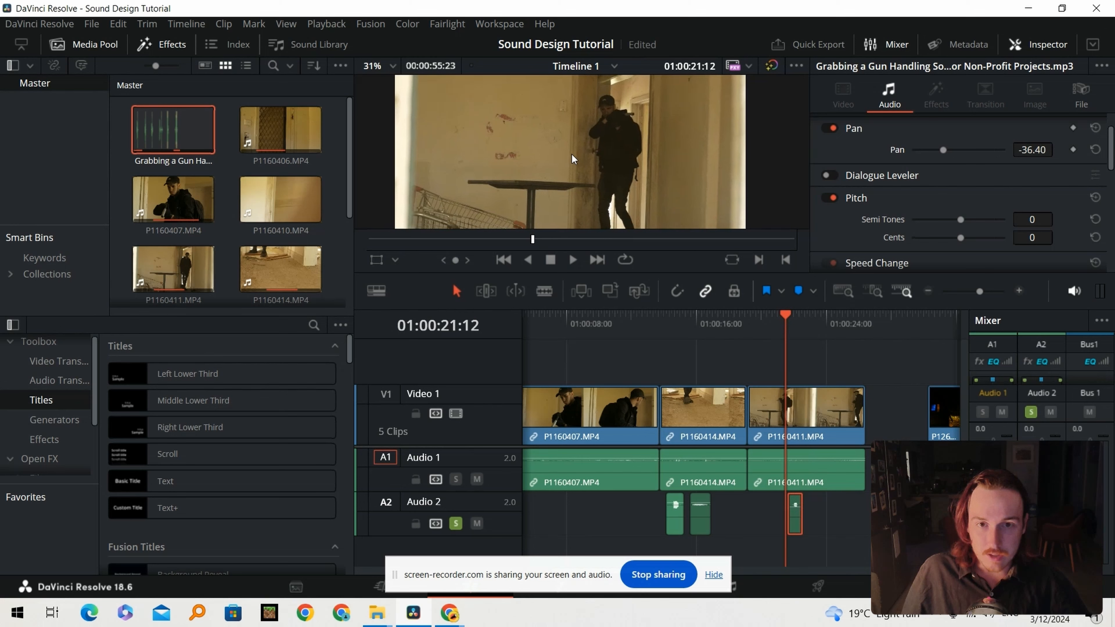
scroll(573, 159, down, 1)
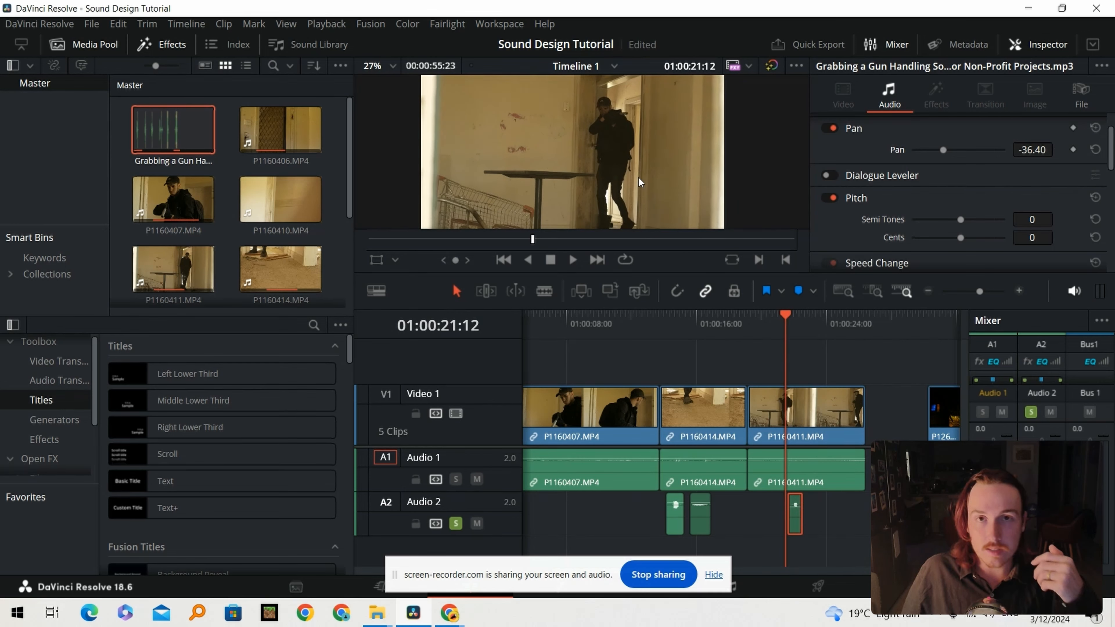
key(space)
key(space)
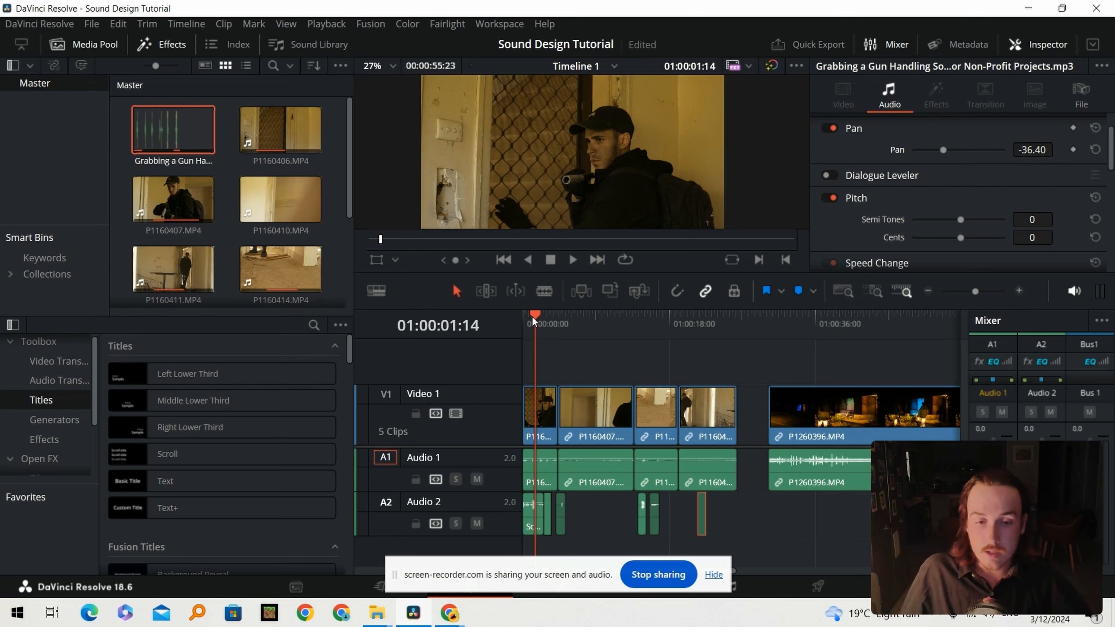
Replay the opening of P1160406.MP4 to examine the gloved hand's movement at the screen door
click(527, 328)
scroll(522, 202, up, 4)
key(space)
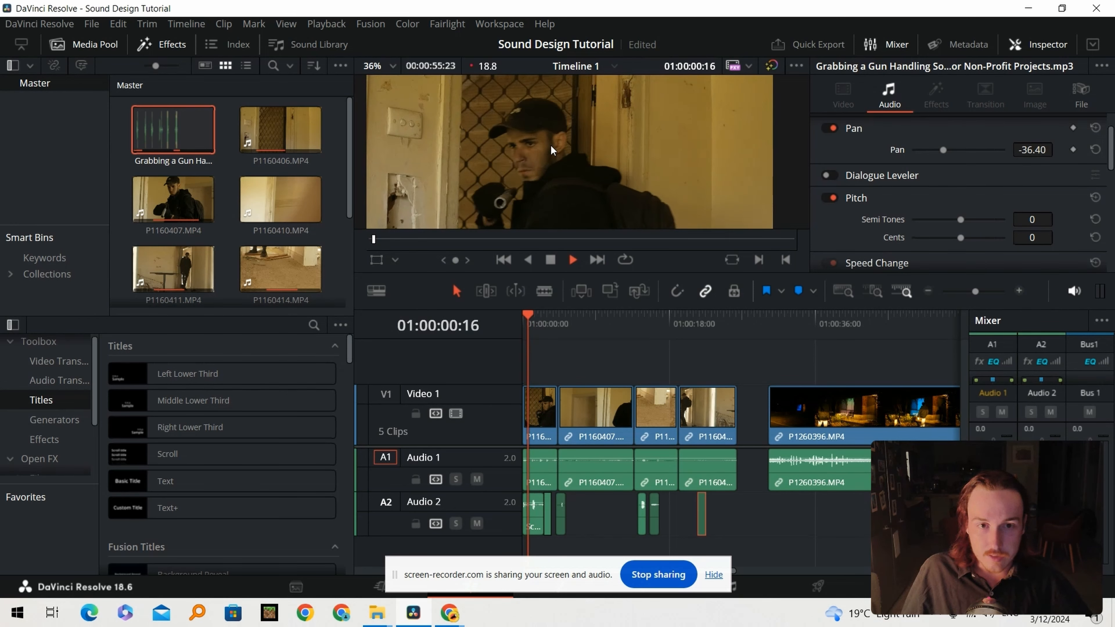
scroll(564, 143, down, 1)
key(space)
key(space)
scroll(549, 154, up, 1)
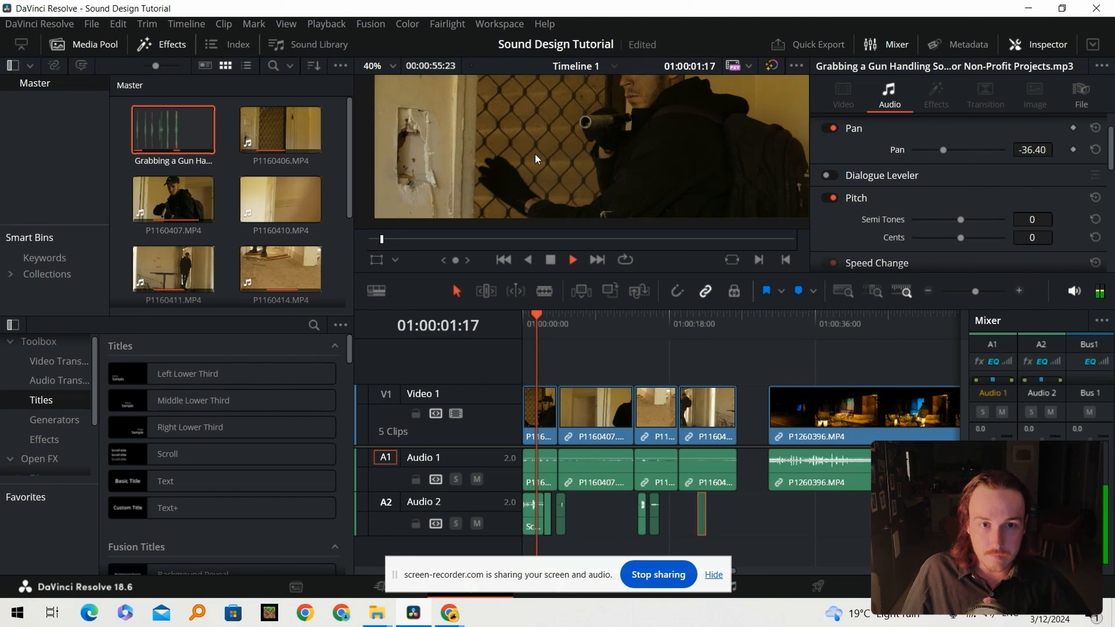
key(space)
scroll(495, 189, up, 1)
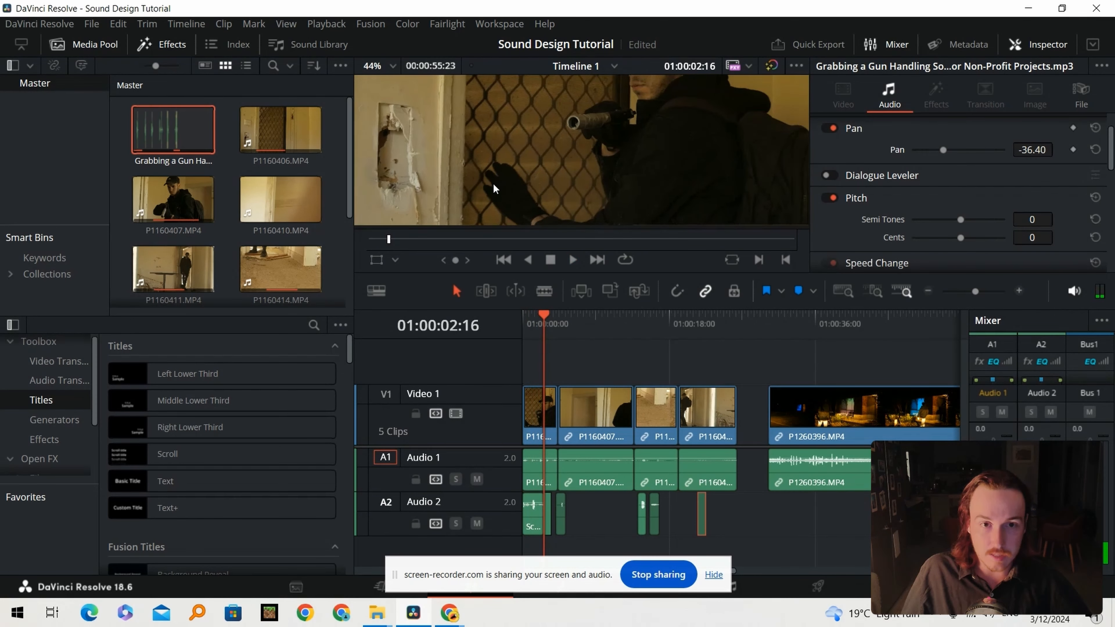
click(1019, 292)
Switch to YouTube and search for "cloth grab sound effect"
drag(408, 84, 354, 86)
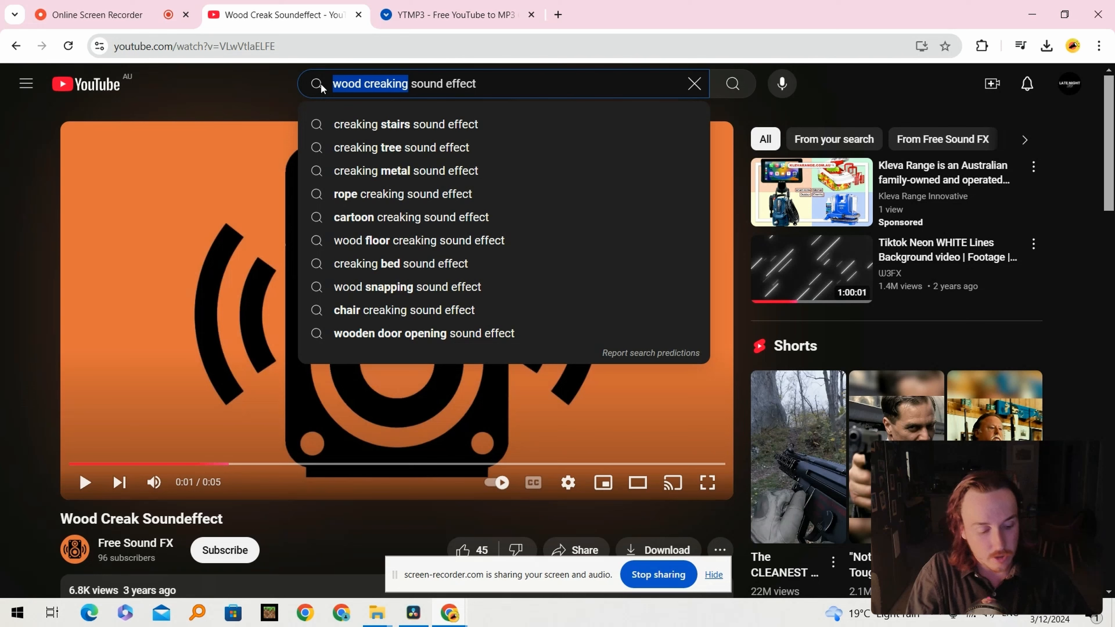
text(gl)
key(BackSpace)
key(BackSpace)
text(clo)
text(grab)
key(Return)
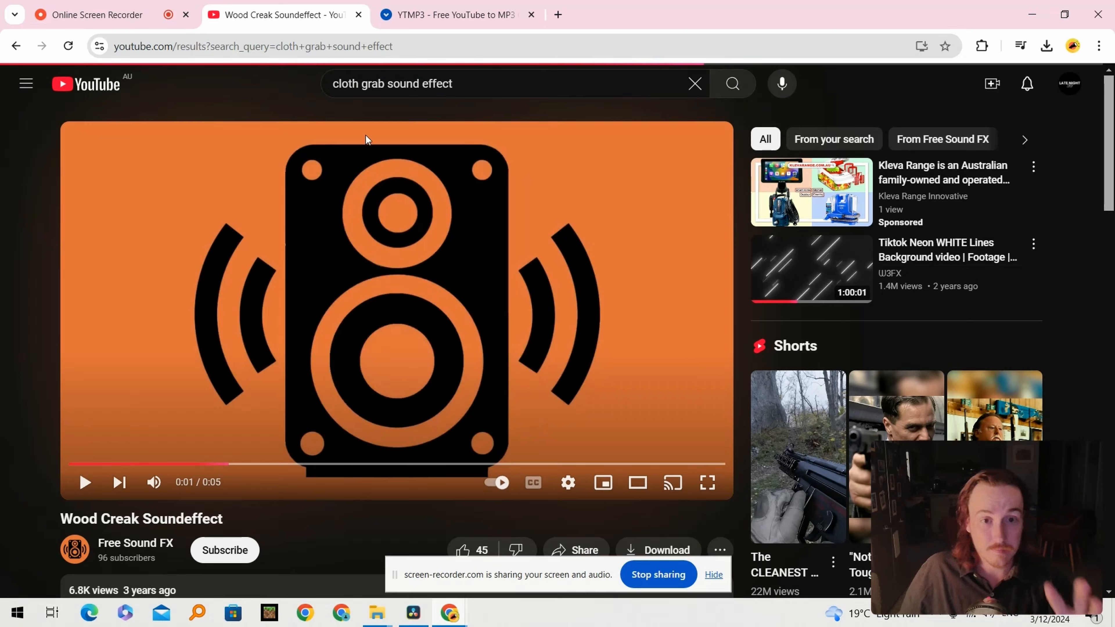
Find the Clothes Movement | Free Sound Effect video by Jochi SFX among the results and preview it
scroll(531, 384, down, 10)
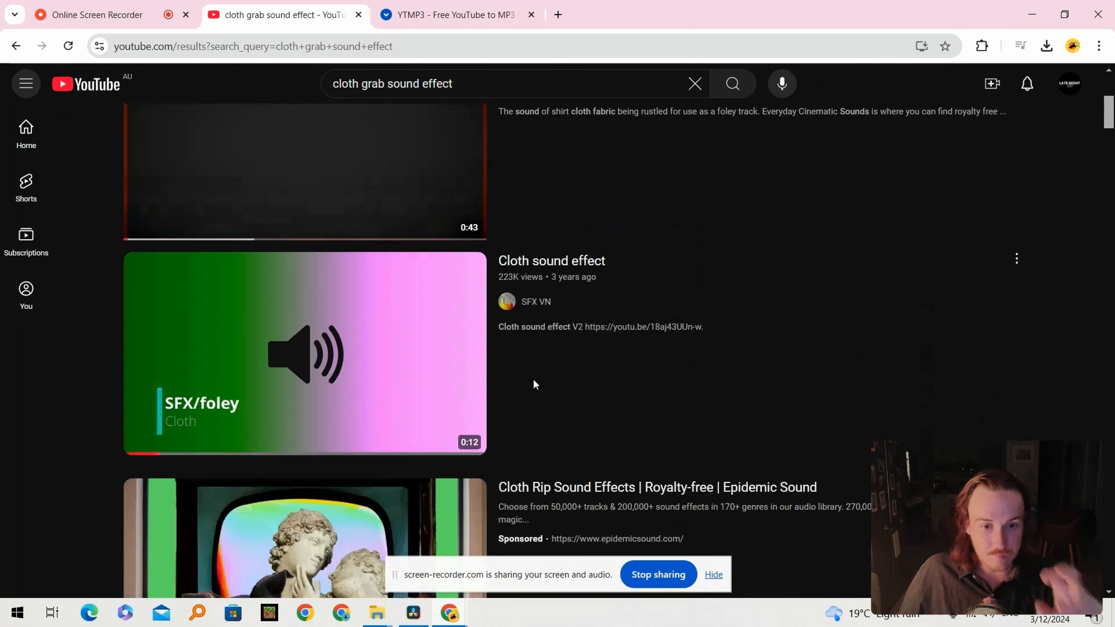
scroll(529, 327, down, 11)
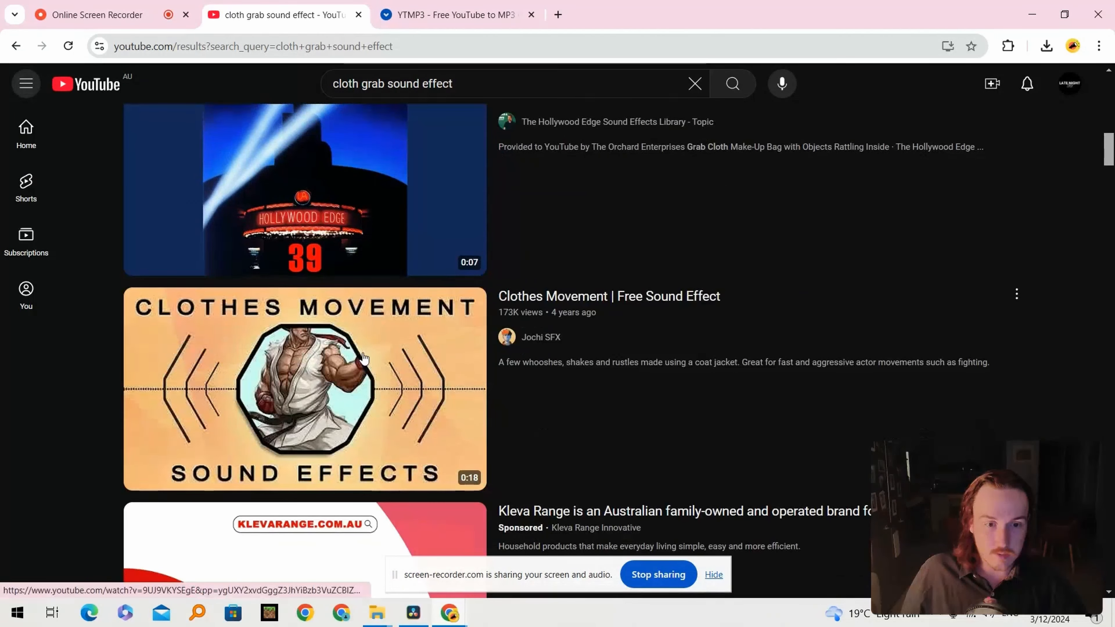
click(159, 481)
click(157, 487)
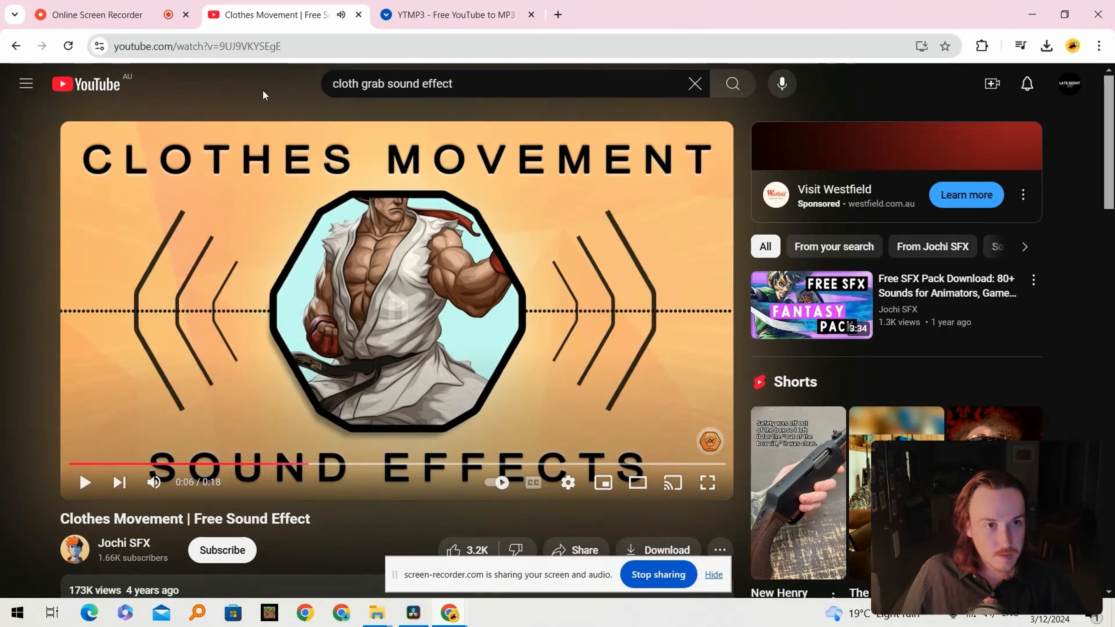
click(441, 20)
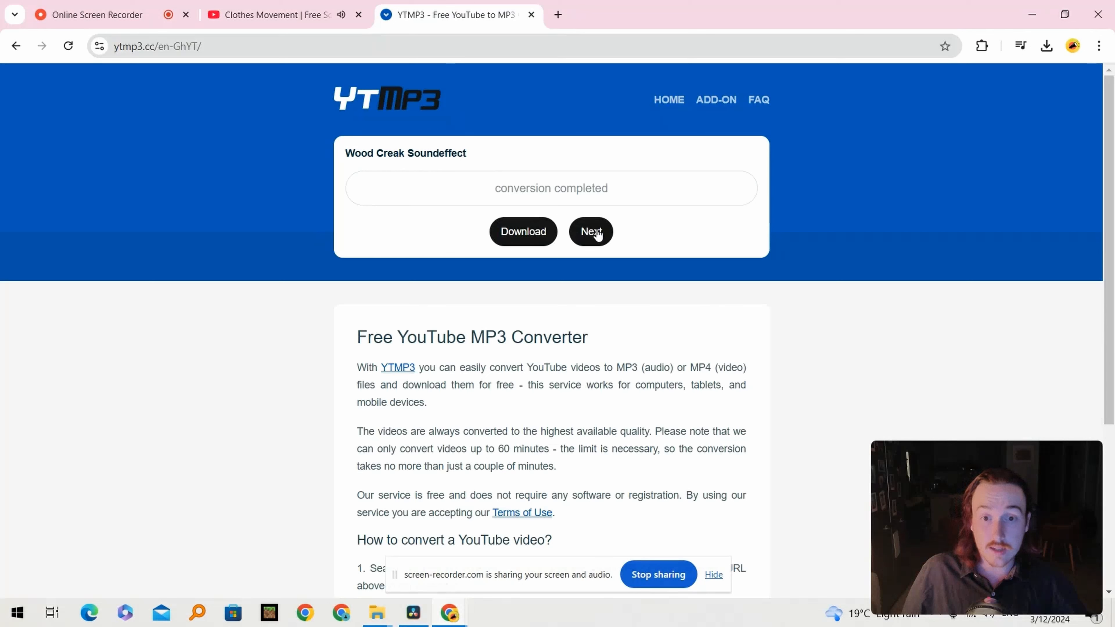
click(480, 189)
text(https://www.youtube.com/watch?v=9UJ9VKYSEgE)
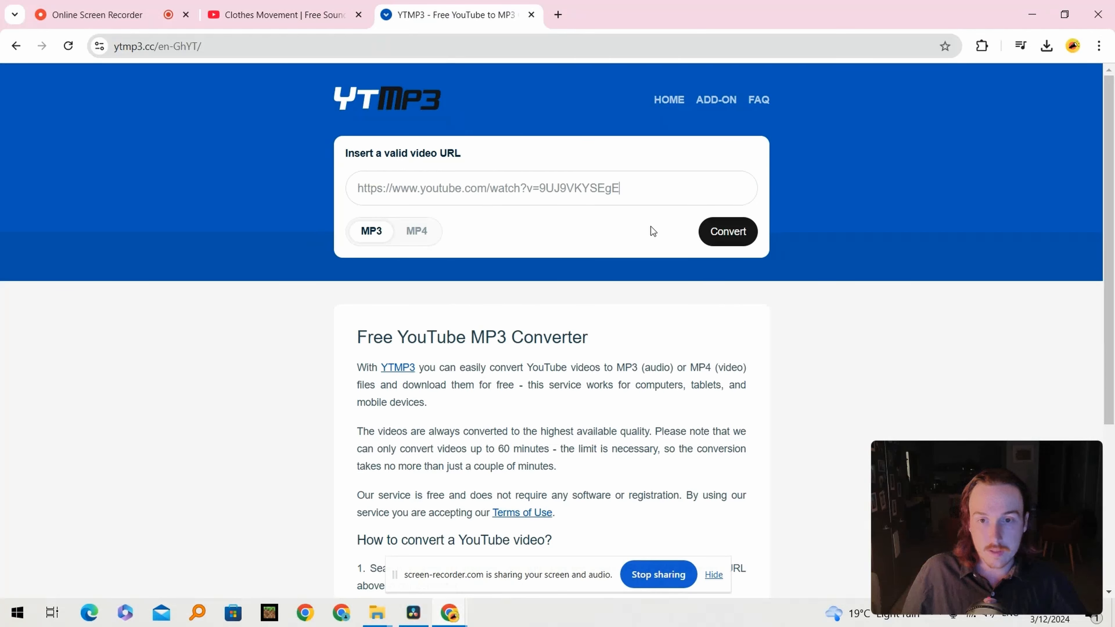
click(723, 231)
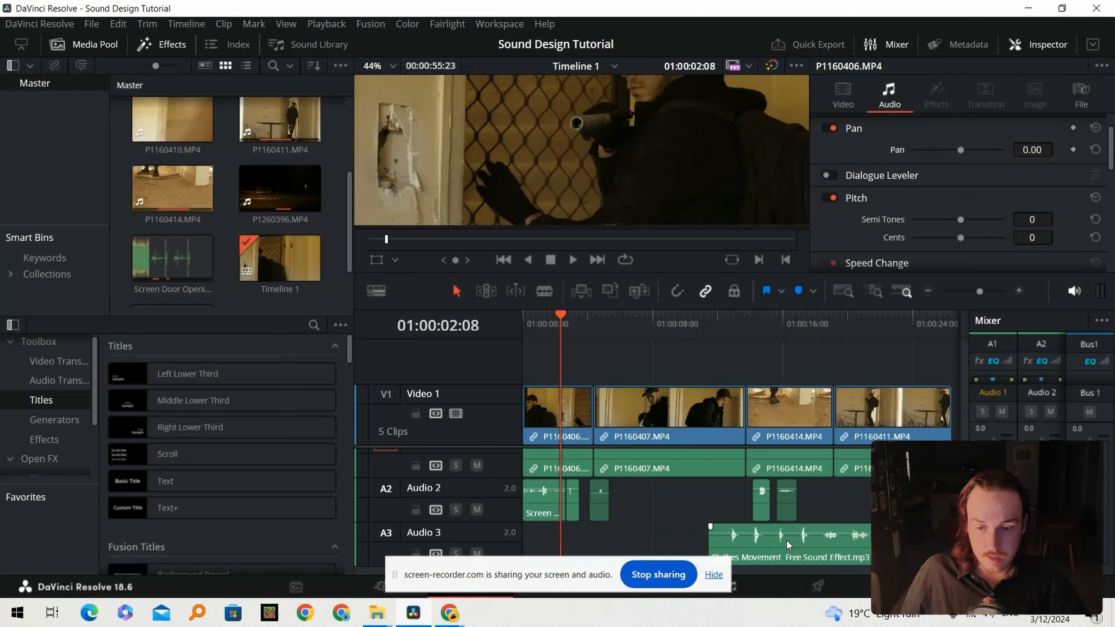
Cut the Clothes Movement clip on Audio 3 into short sounds and delete the surplus pieces at both ends
drag(787, 540, 691, 538)
key(b)
click(729, 540)
click(748, 542)
click(776, 549)
key(a)
click(793, 551)
key(BackSpace)
click(710, 548)
key(BackSpace)
Move one clothes movement piece to about 01:00:04:05 on Audio 3, lower its volume, and play it with the footage
key(Down)
drag(738, 541, 602, 540)
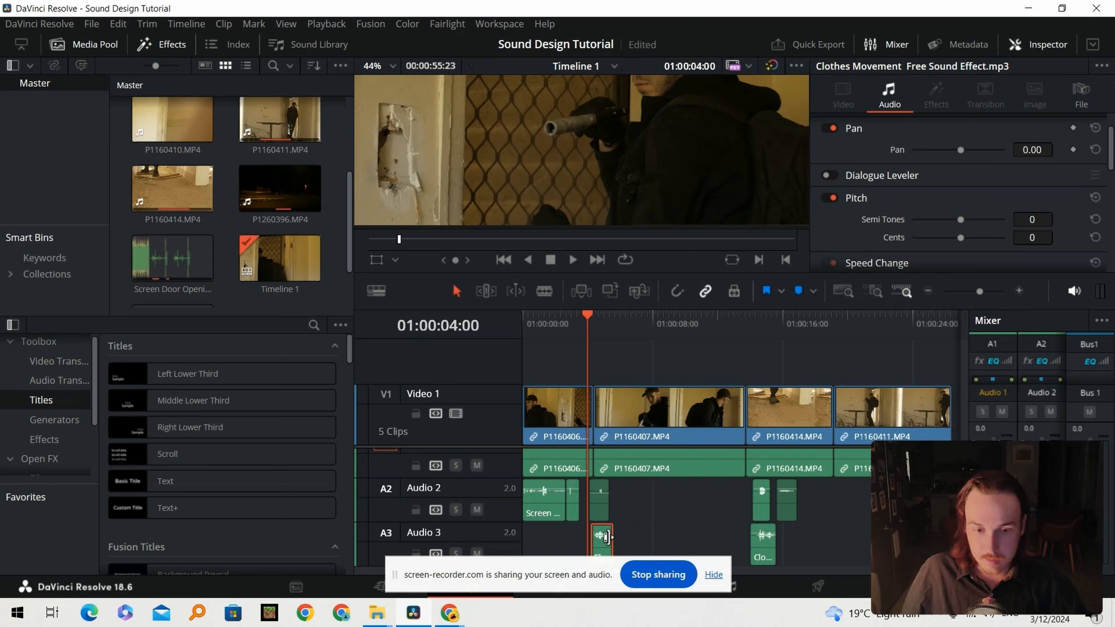
drag(604, 535, 604, 538)
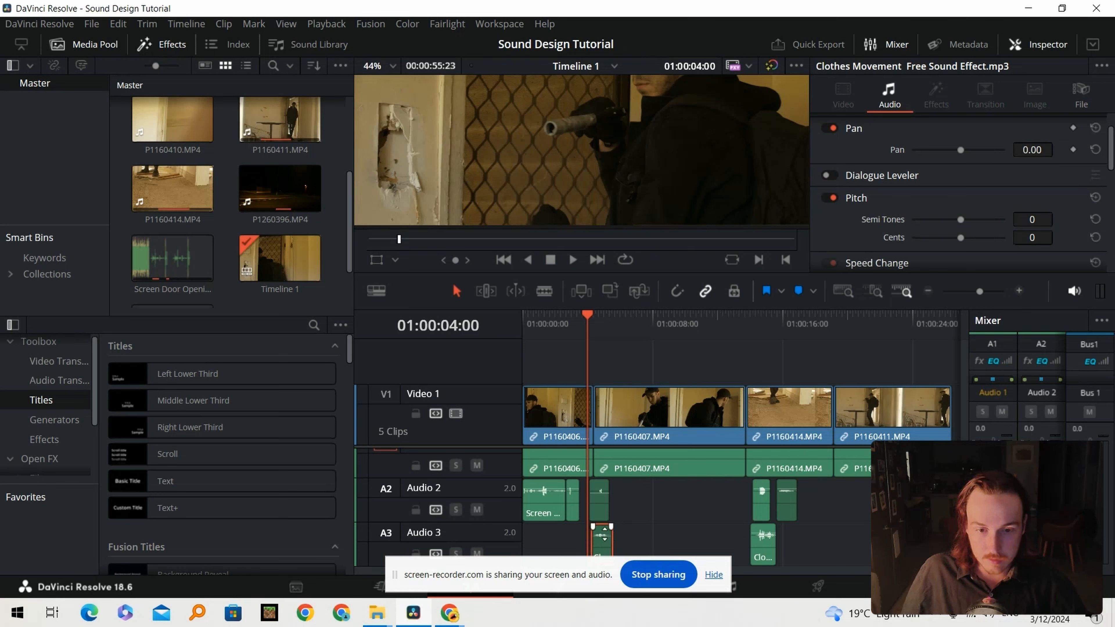
click(647, 516)
scroll(593, 185, down, 2)
click(592, 318)
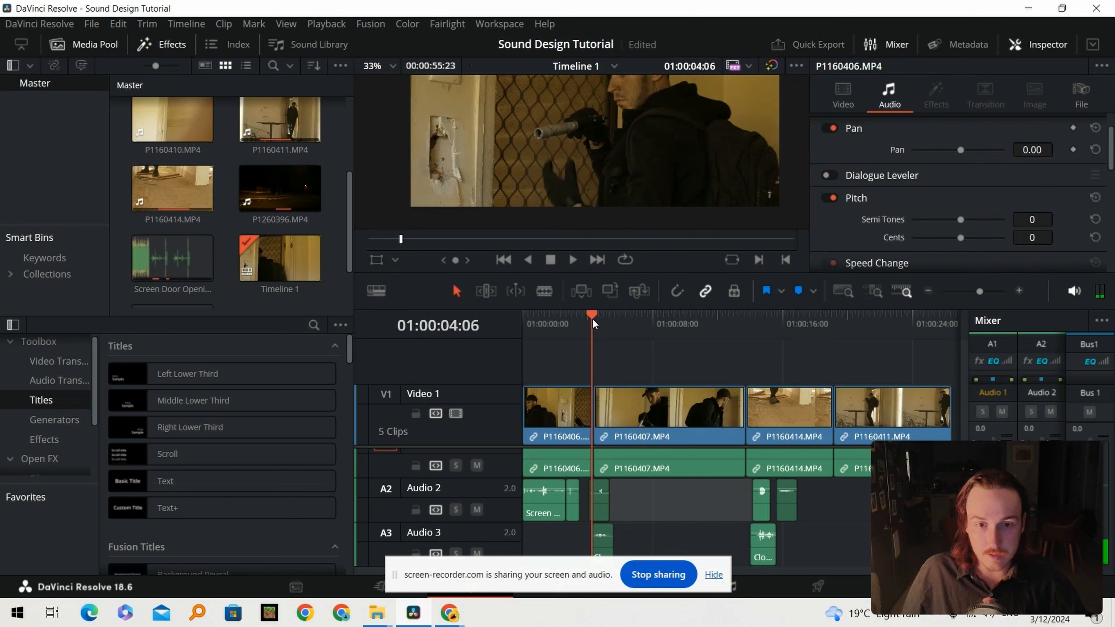
scroll(578, 133, down, 2)
key(space)
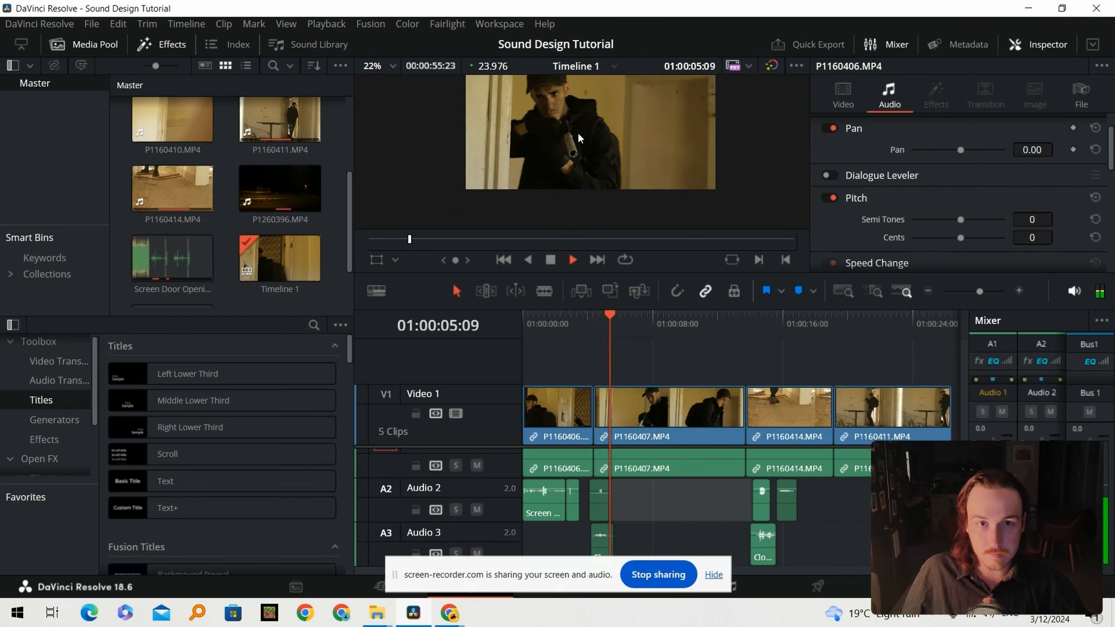
key(space)
Set the speed of the clothes movement clip near 01:00:04:05 to 69% and play it back
click(1020, 292)
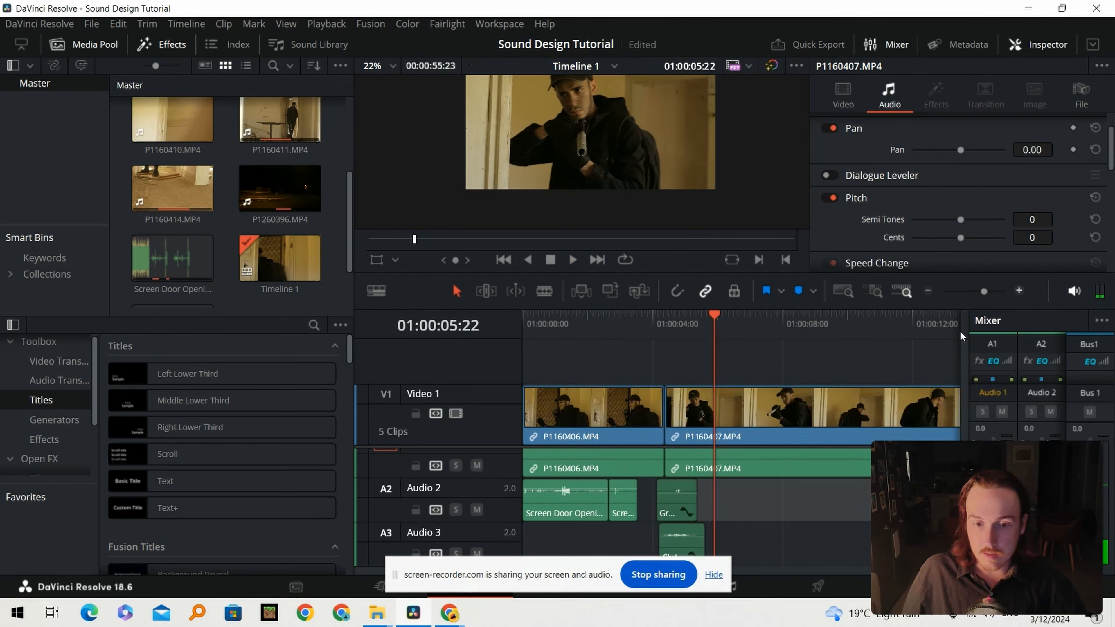
key(ctrl+=)
key(ctrl+=)
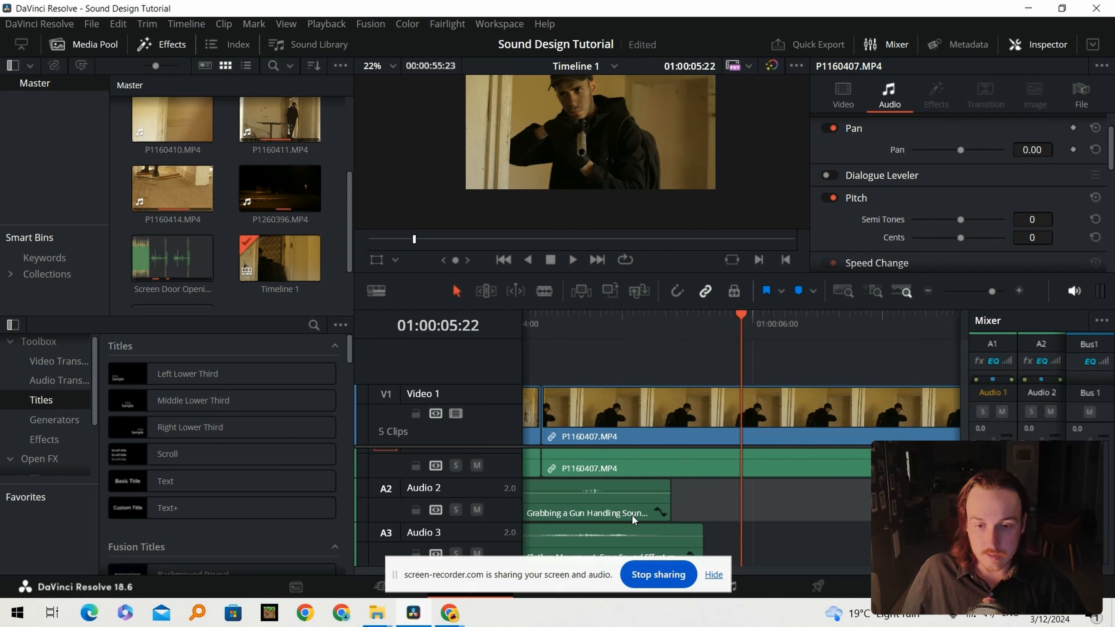
key(ctrl+minus)
click(676, 538)
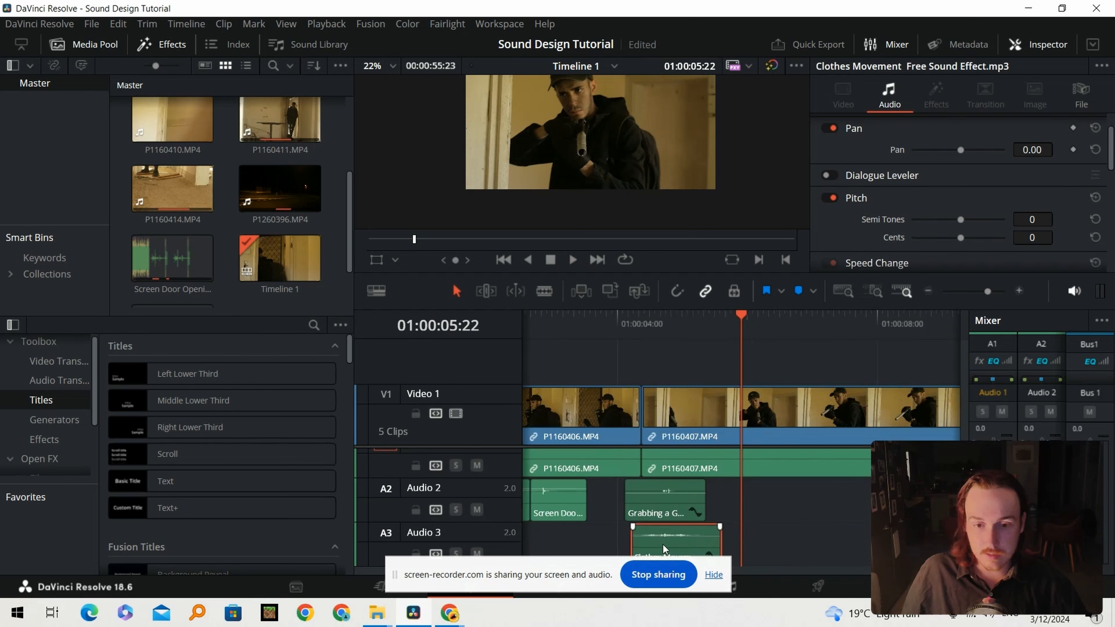
right_click(676, 538)
click(707, 377)
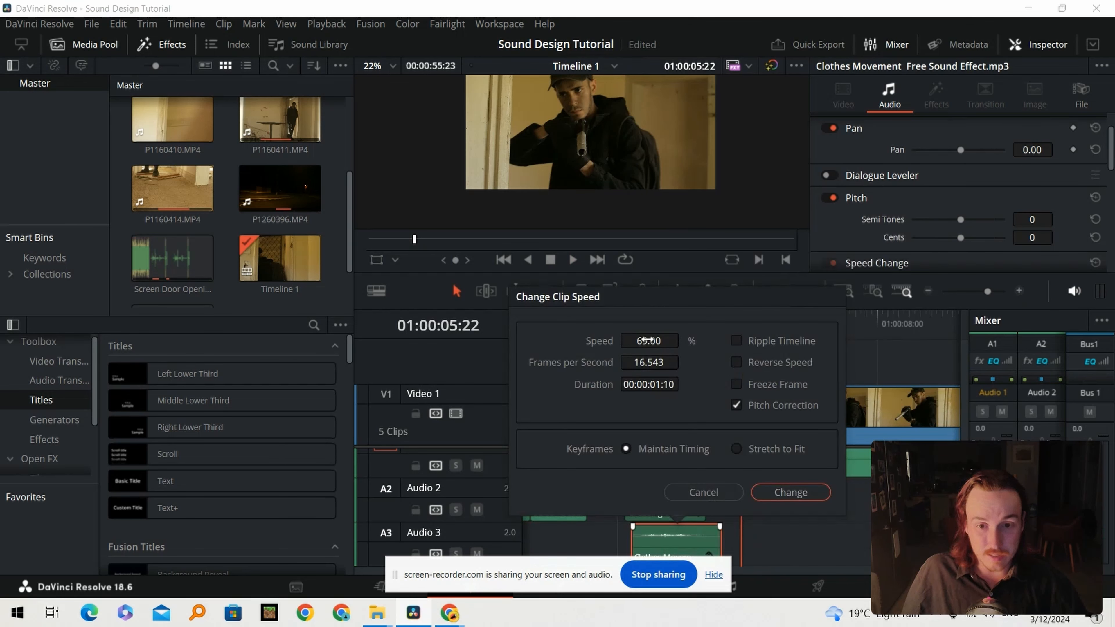
click(767, 494)
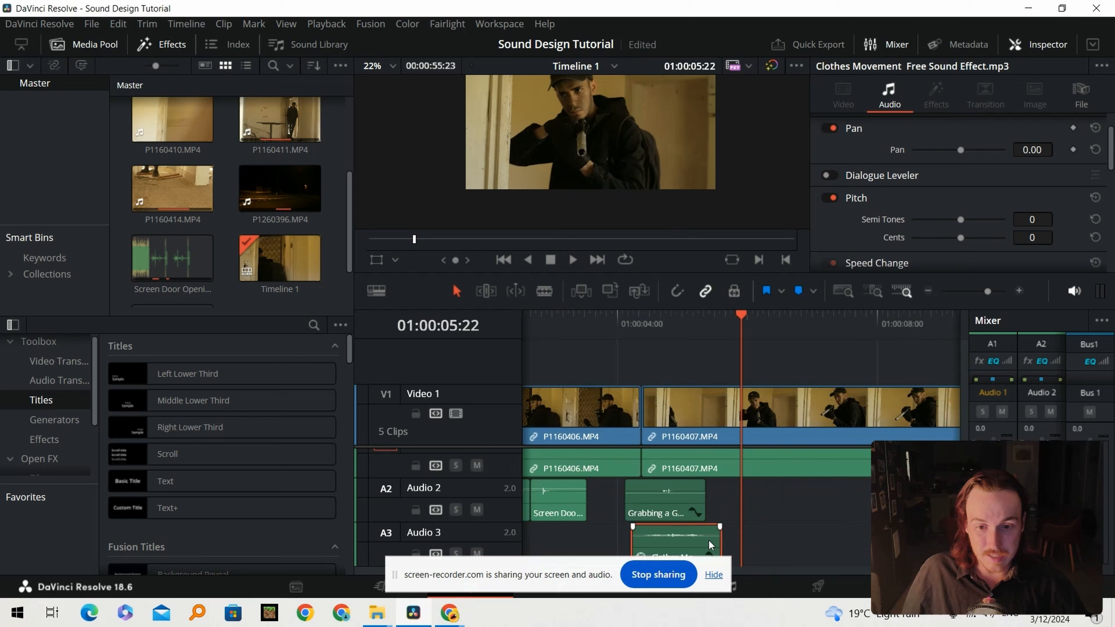
click(642, 337)
key(space)
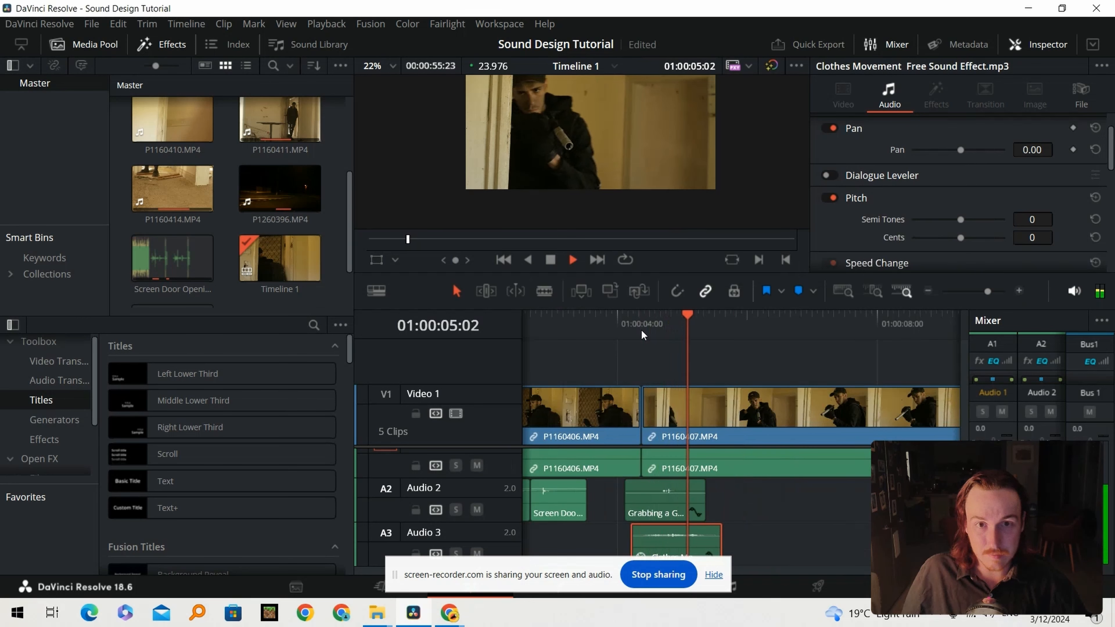
key(space)
Lower the volume of the slowed clothes movement clip further and replay it with P1160407.MP4
drag(681, 535, 685, 542)
click(633, 325)
key(space)
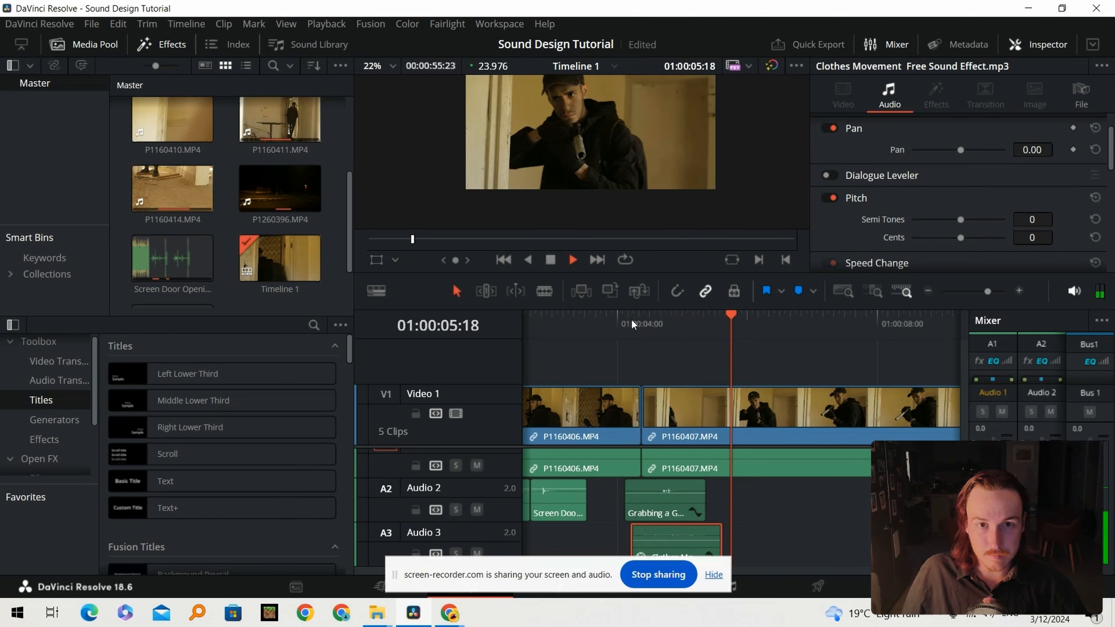
key(space)
Move the remaining clothes movement piece under the gun handling clip at about 01:00:21:08 and play it
click(929, 290)
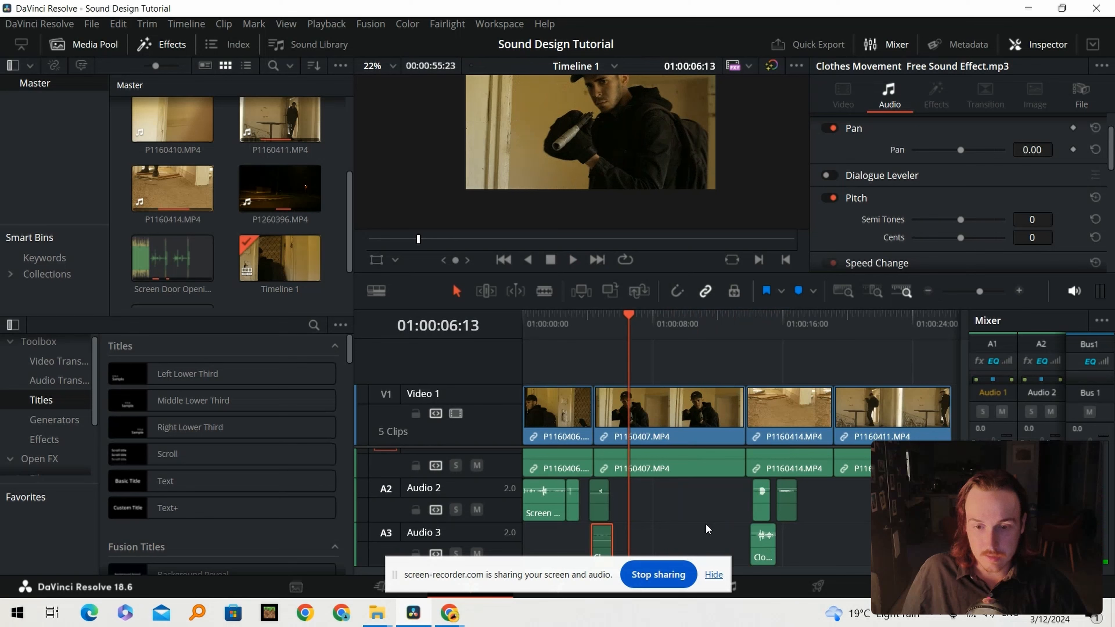
scroll(707, 525, right, 3)
drag(646, 550, 765, 546)
click(752, 320)
key(space)
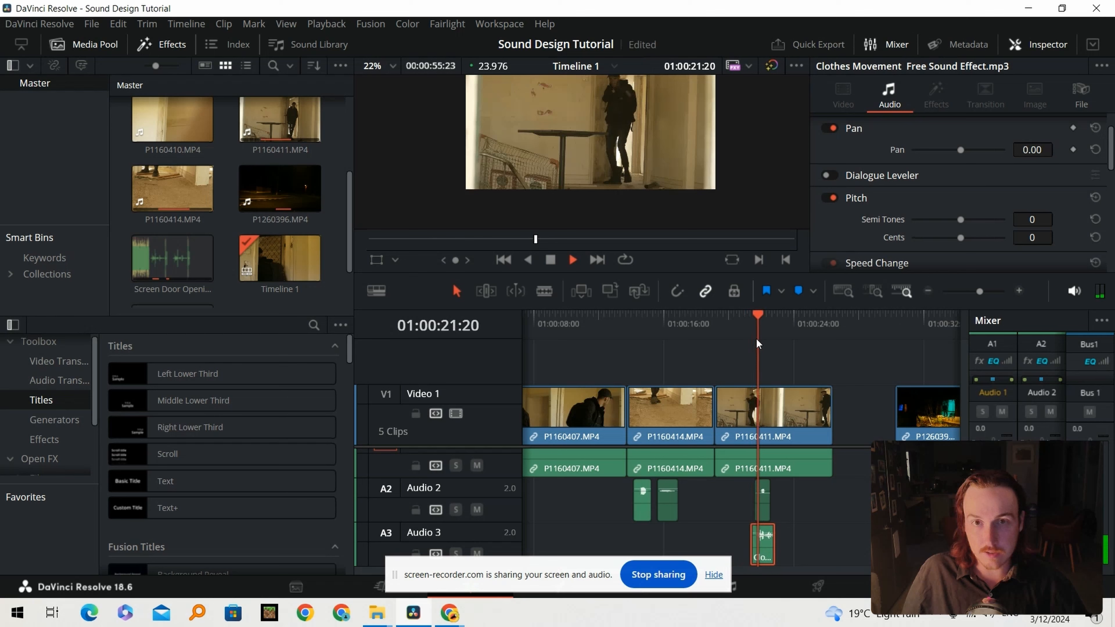
Shorten the end of the clothes movement clip under P1160411.MP4, add a short fade-out, and play it back
click(749, 326)
click(1018, 290)
click(1019, 290)
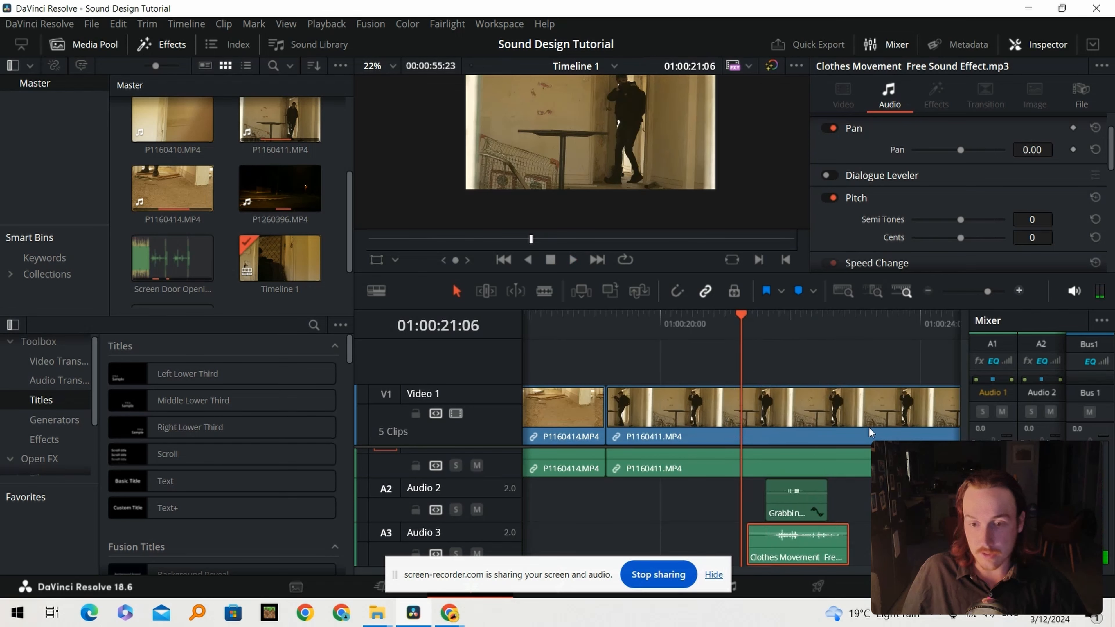
drag(839, 555, 808, 527)
click(757, 319)
scroll(614, 159, down, 2)
key(space)
key(space)
Lower the volume of the clothes movement clip under P1160411.MP4 in two passes, replaying it in between
drag(788, 529, 788, 533)
click(755, 334)
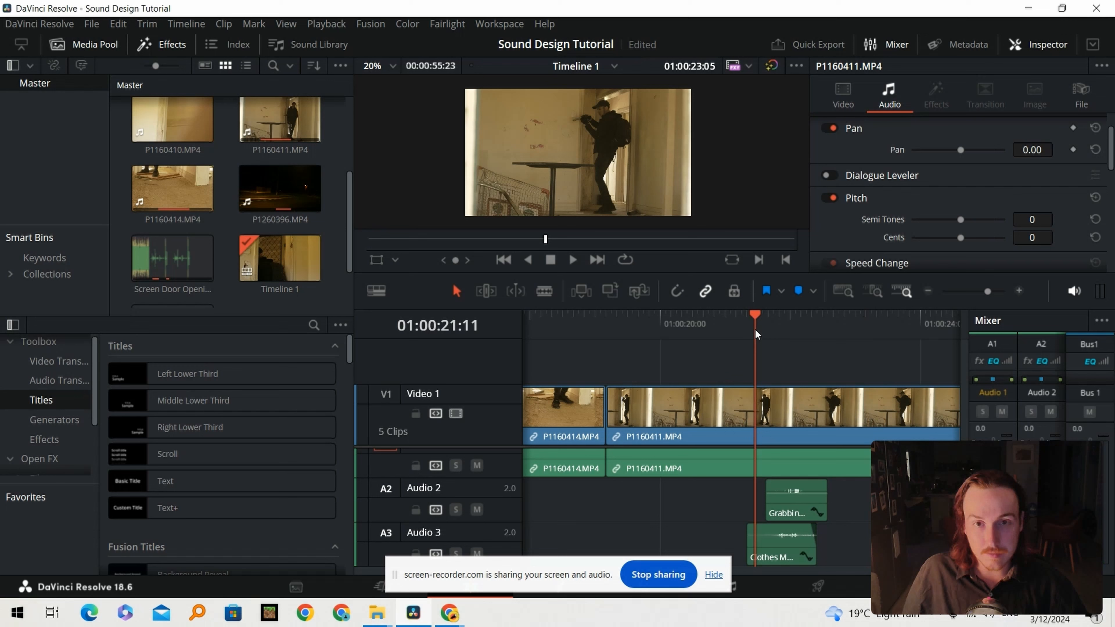
key(space)
key(space)
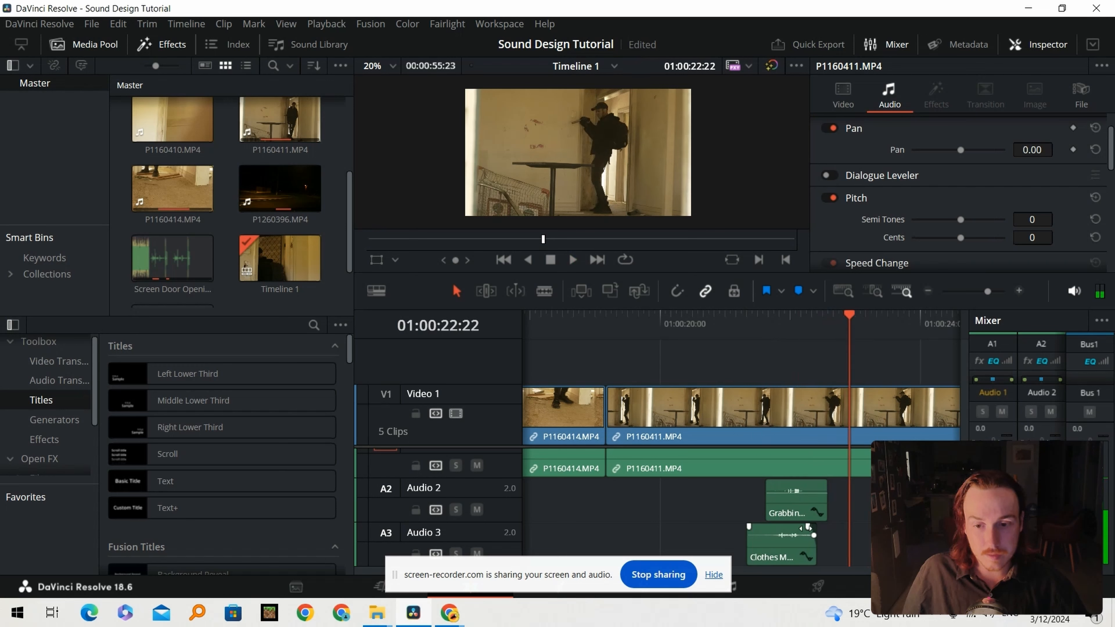
drag(795, 535, 796, 539)
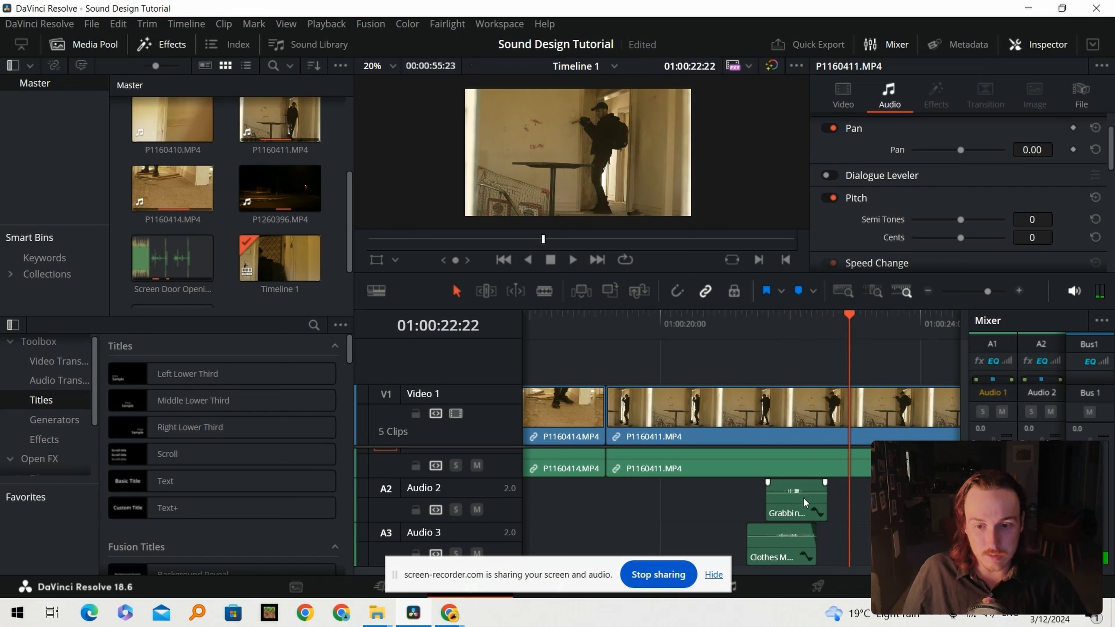
Lower the volume of the gun handling clip under P1160411.MP4 and replay both sounds from about 01:00:21:08
drag(806, 490, 808, 493)
click(748, 342)
scroll(639, 134, down, 1)
key(space)
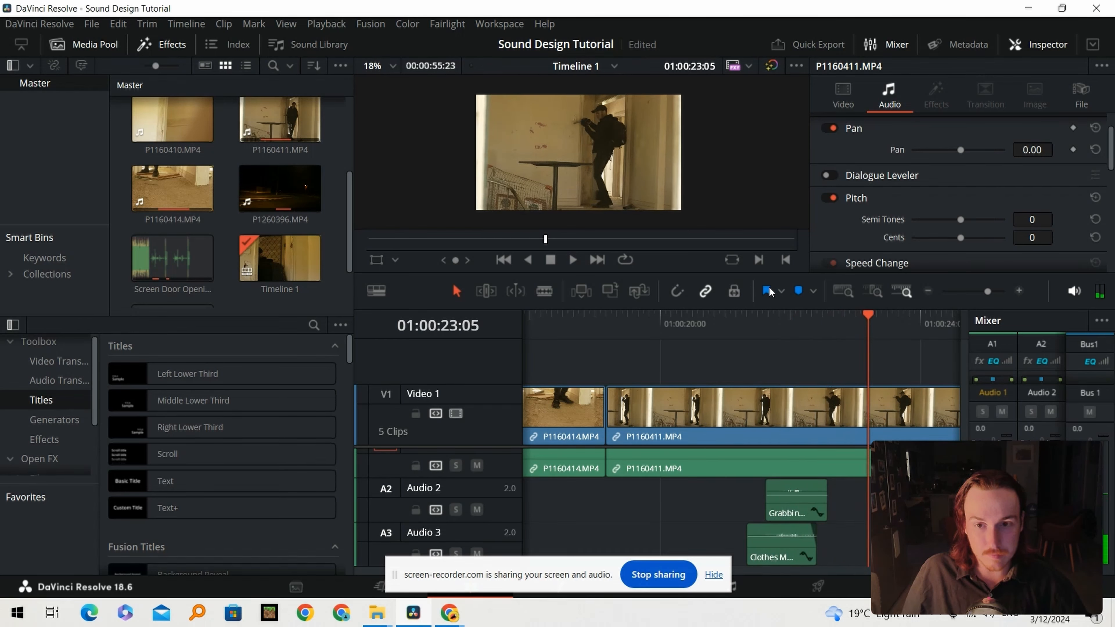
Switch to the browser and audition the Cloth sound effect video by SFX VN from the cloth grab search results
key(space)
click(927, 291)
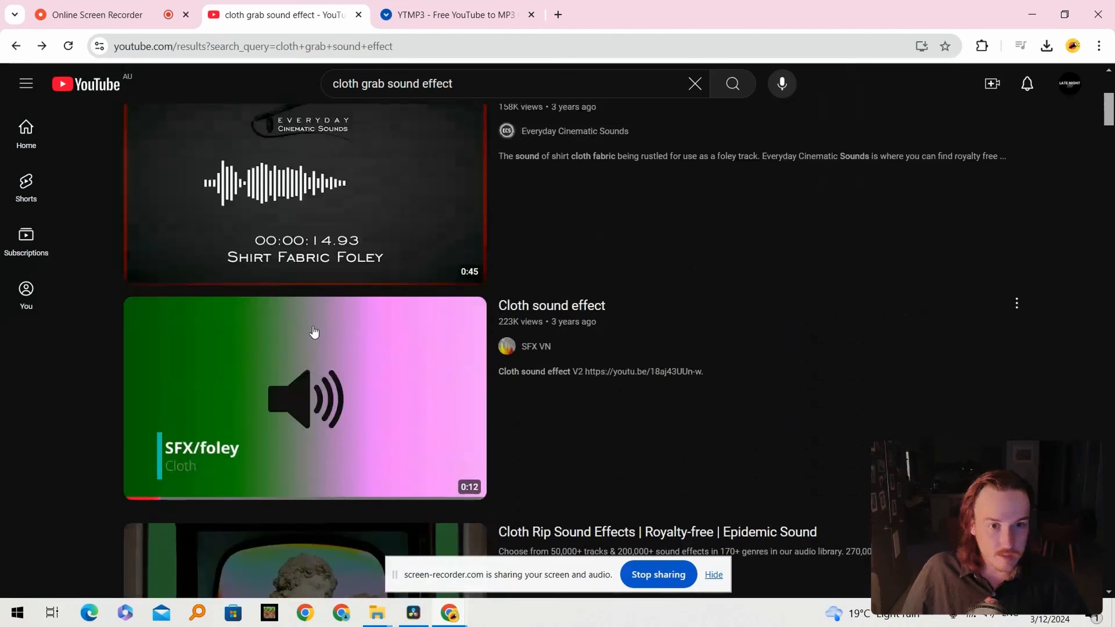
scroll(346, 324, up, 1)
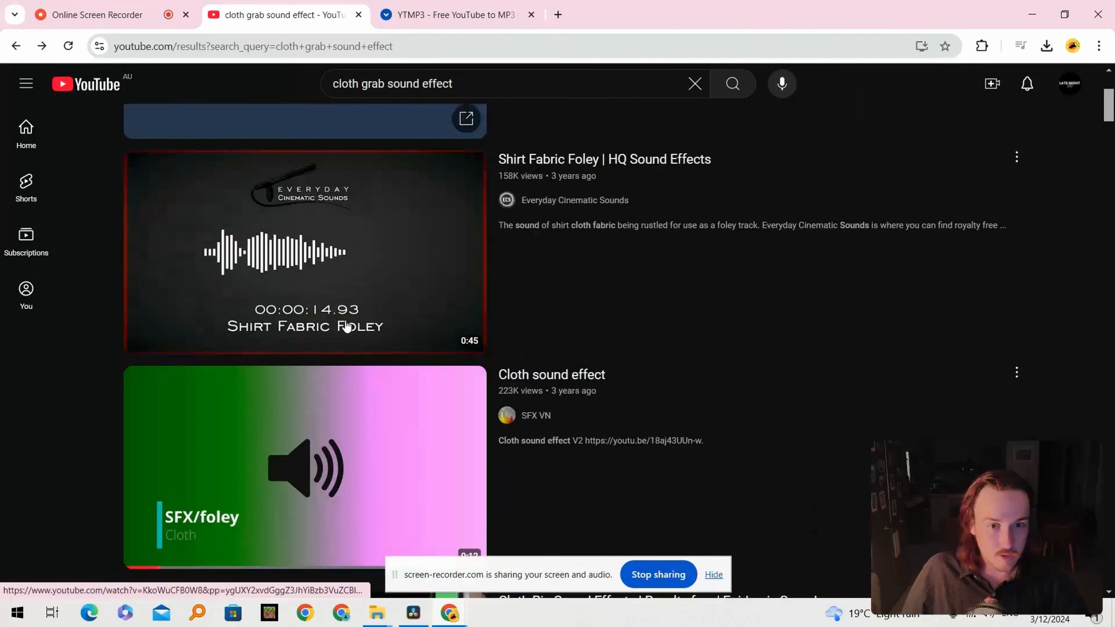
scroll(350, 337, down, 2)
click(350, 337)
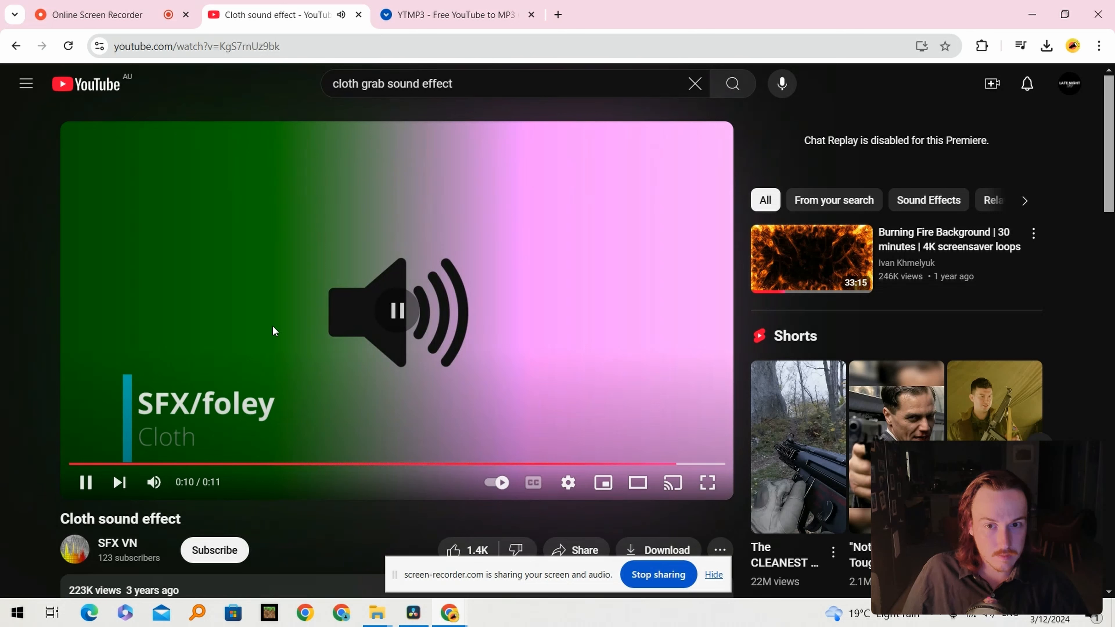
Switch to DaVinci Resolve and add the Clothes Movement sound to a new Audio 4 track, keeping only its first section
click(415, 615)
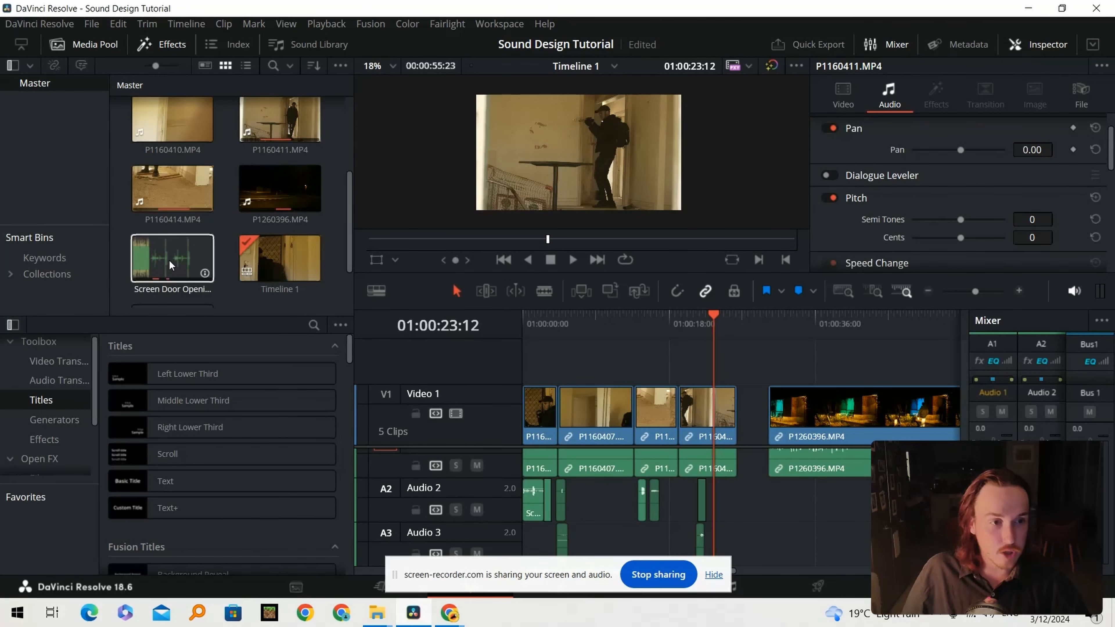
scroll(174, 264, up, 3)
scroll(188, 263, up, 1)
drag(203, 147, 593, 545)
key(b)
click(573, 545)
key(a)
click(596, 543)
key(Delete)
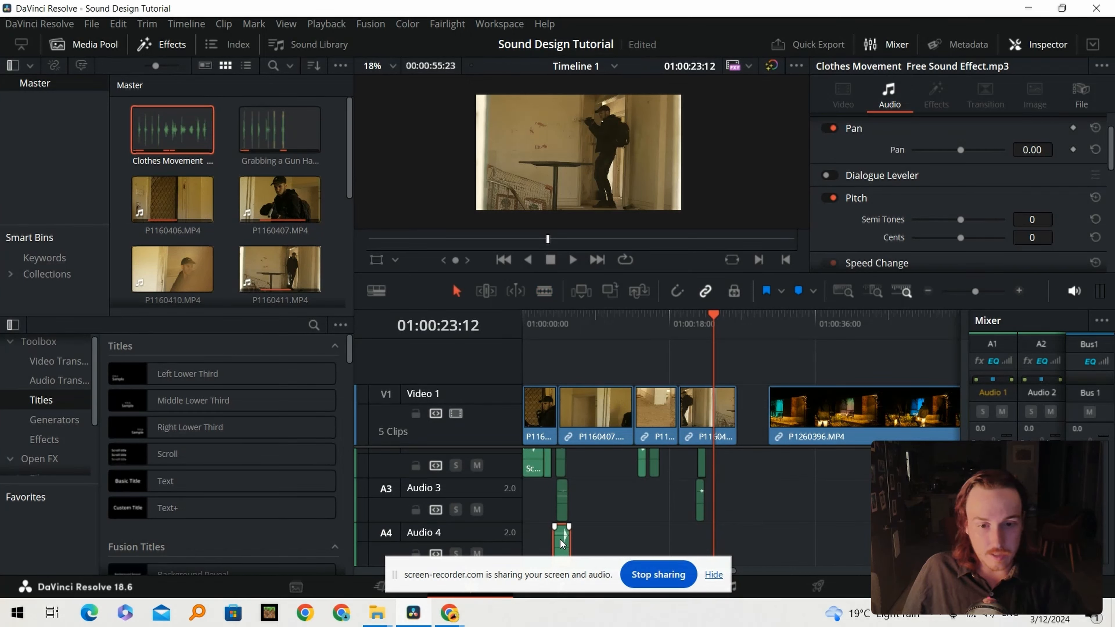
Move the Audio 4 clothes movement piece under P1160406.MP4 and play it back from about 01:00:02:22
drag(565, 546, 554, 546)
click(547, 327)
click(1019, 291)
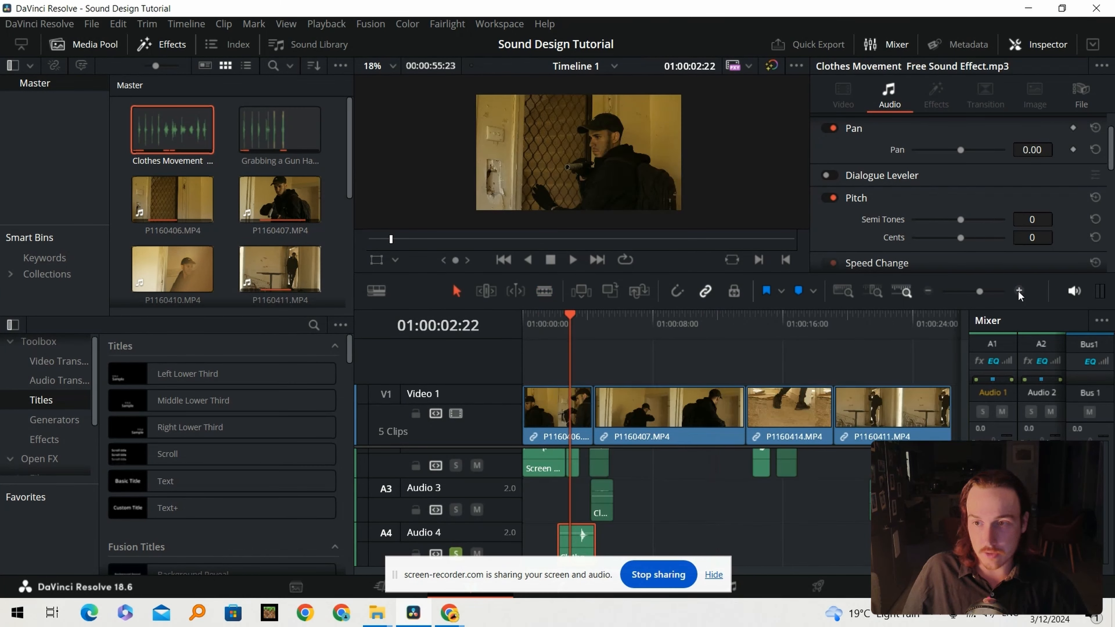
click(1019, 291)
key(space)
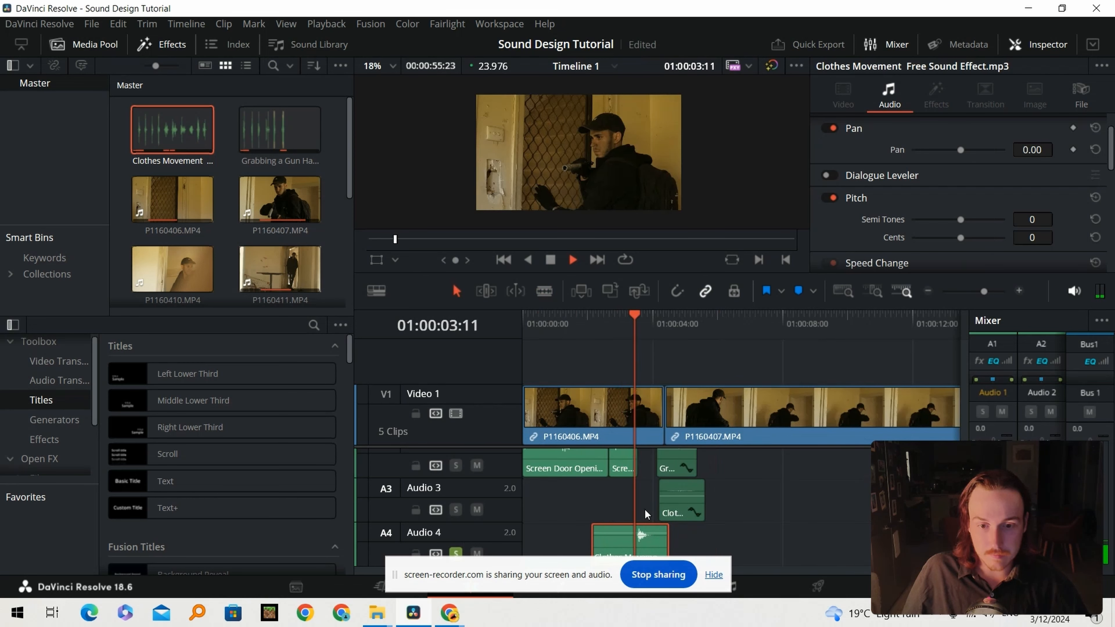
key(space)
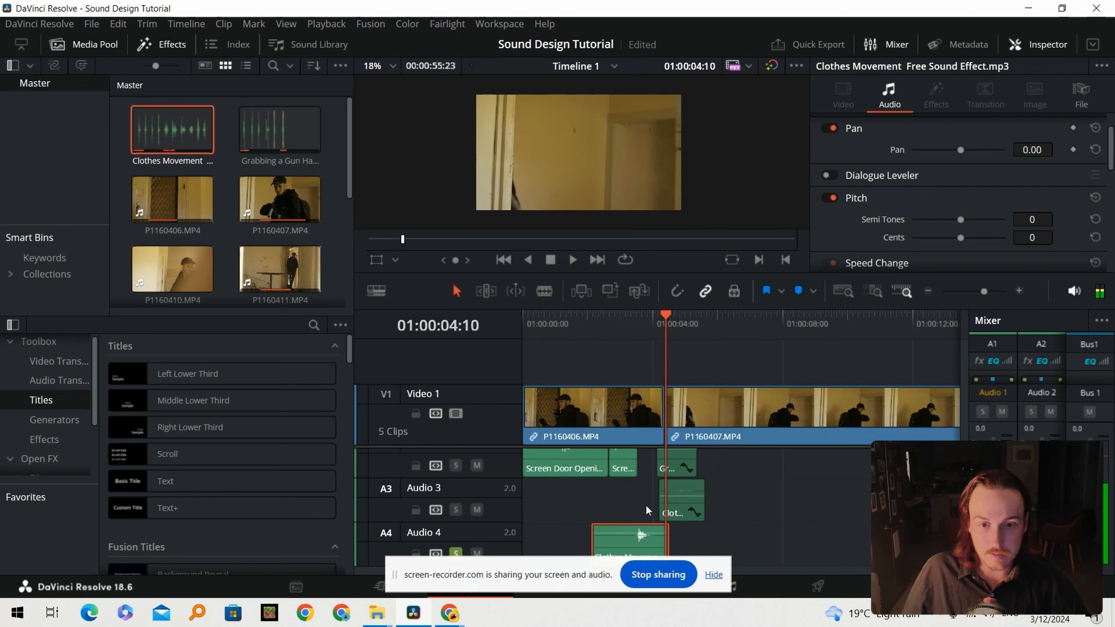
Find the hand movement at about 01:00:02:03 in P1160406.MP4 and align the peak of the Audio 4 clothes movement clip with it
click(641, 324)
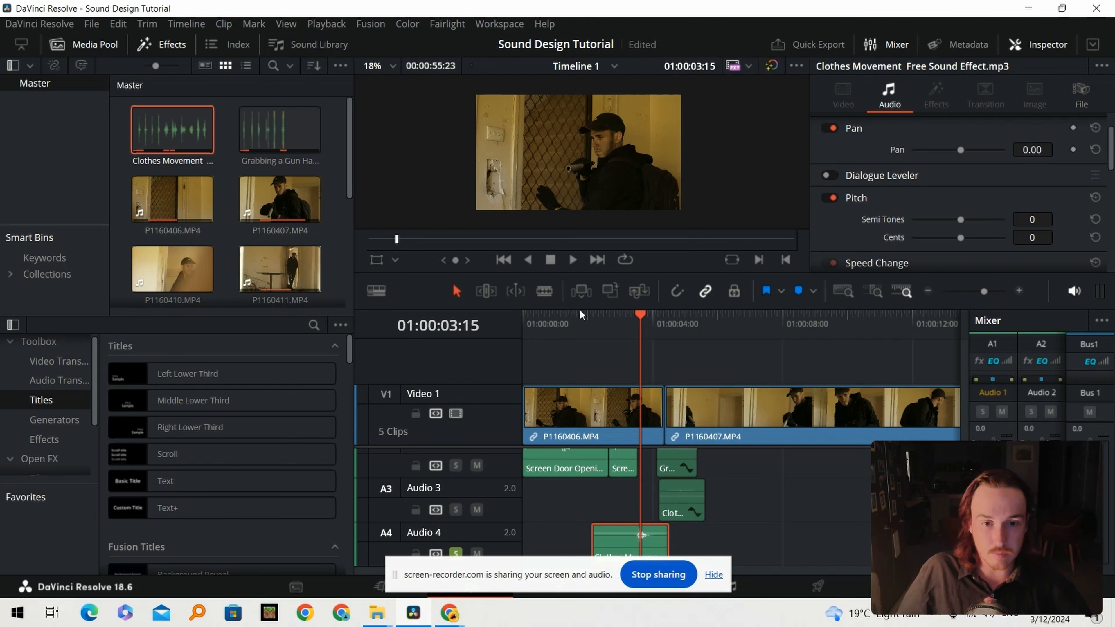
click(563, 324)
key(space)
key(space)
scroll(624, 127, up, 3)
scroll(625, 127, up, 1)
key(Right)
key(Right)
key(Right)
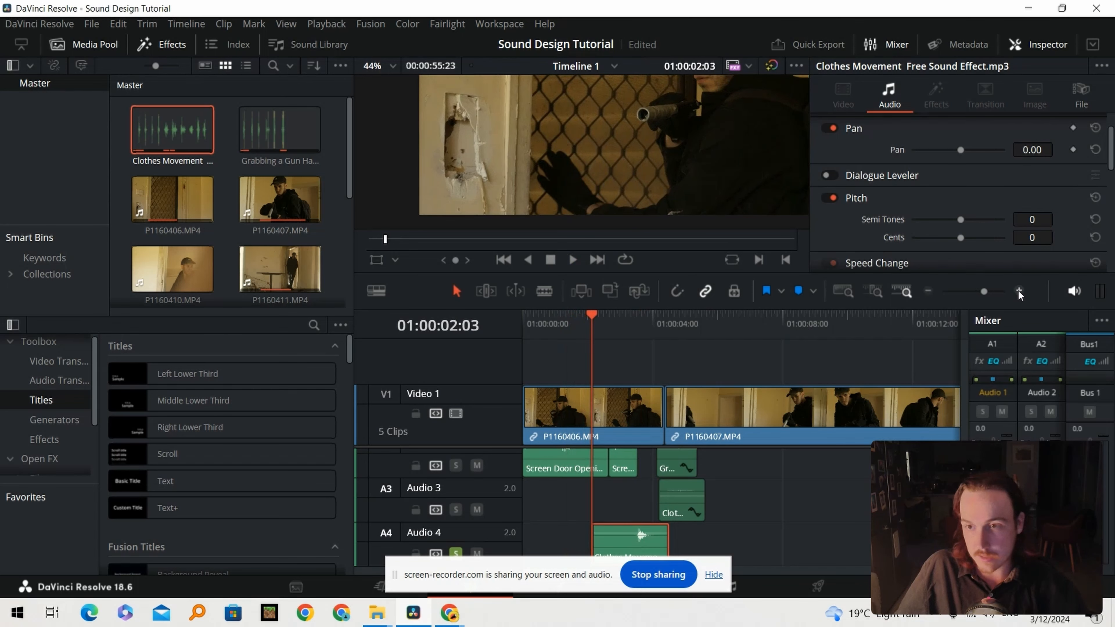
click(1019, 291)
drag(763, 545, 668, 546)
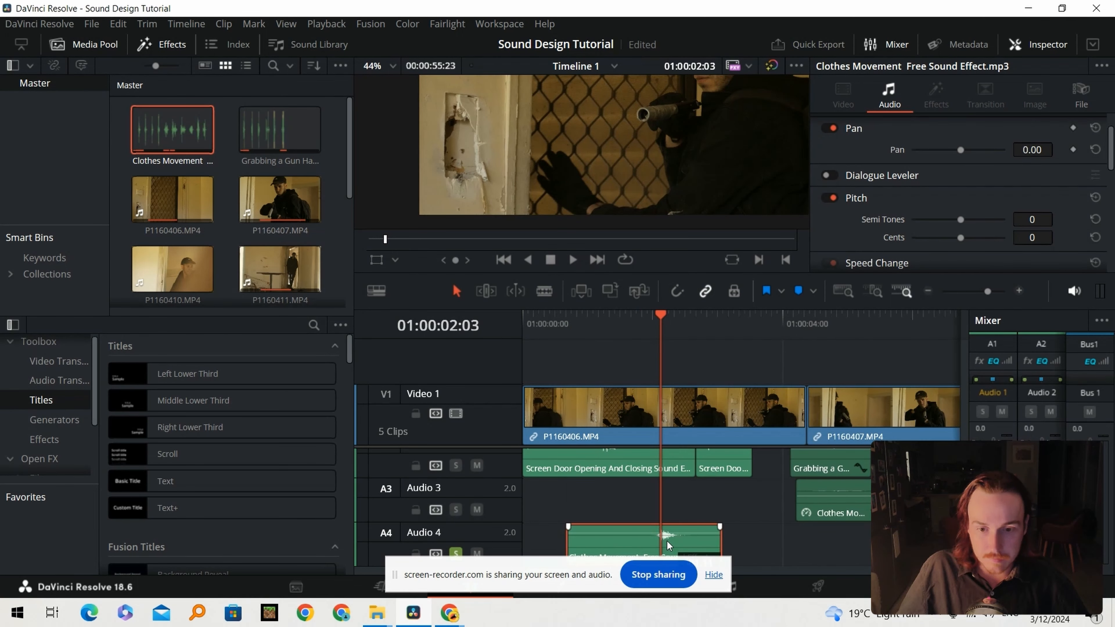
Increase the playback speed of the Audio 4 clothes movement clip and trim it around the hand movement at about 01:00:02:03
right_click(698, 545)
click(751, 370)
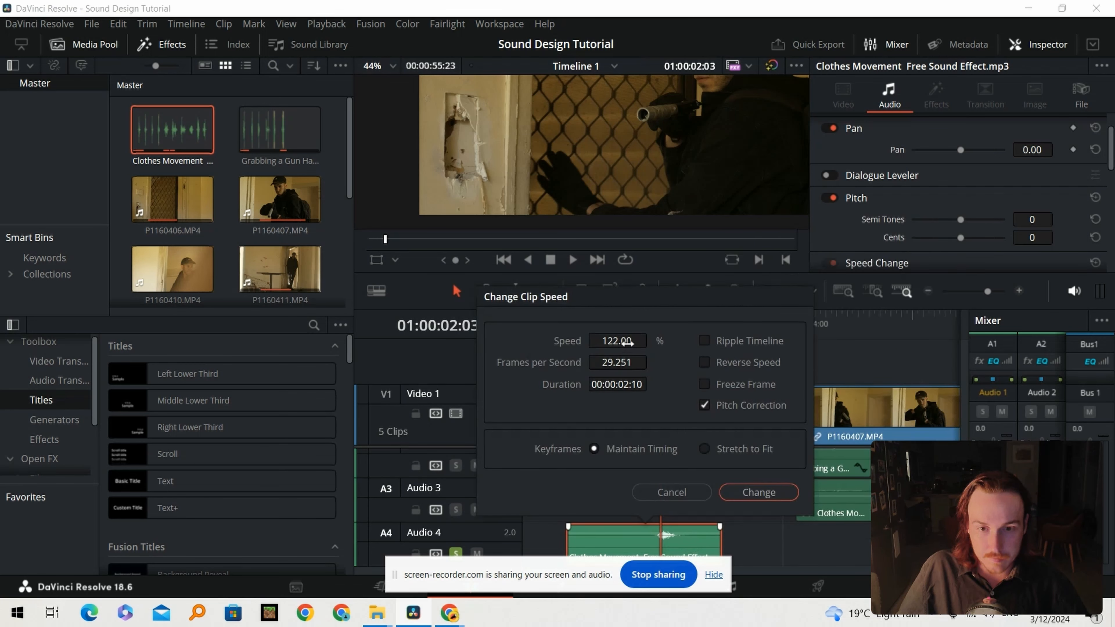
click(759, 492)
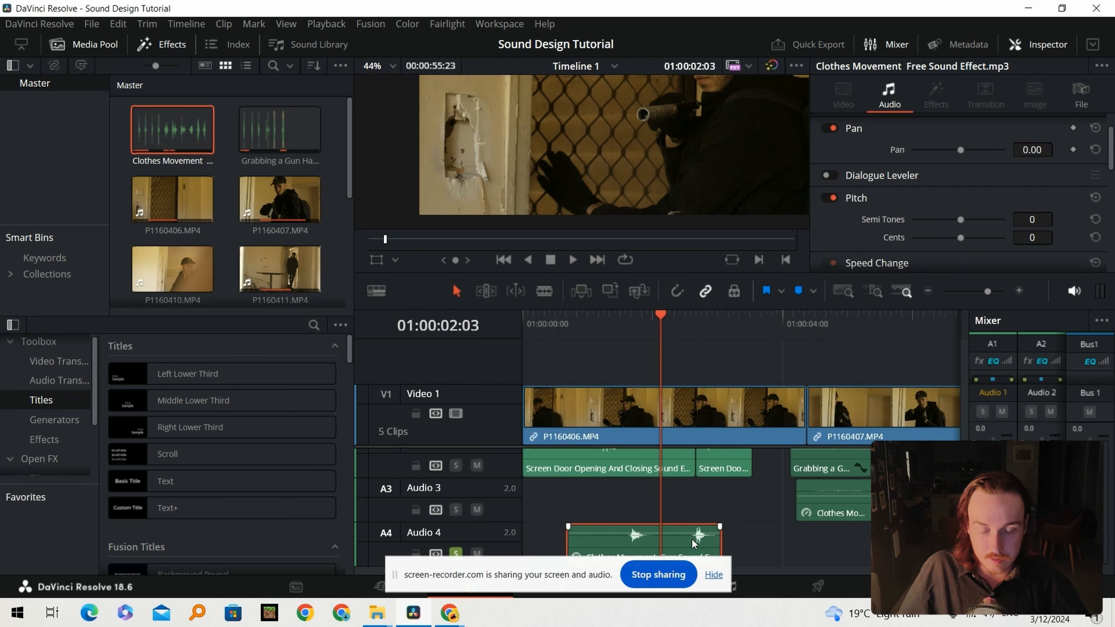
drag(720, 540, 654, 547)
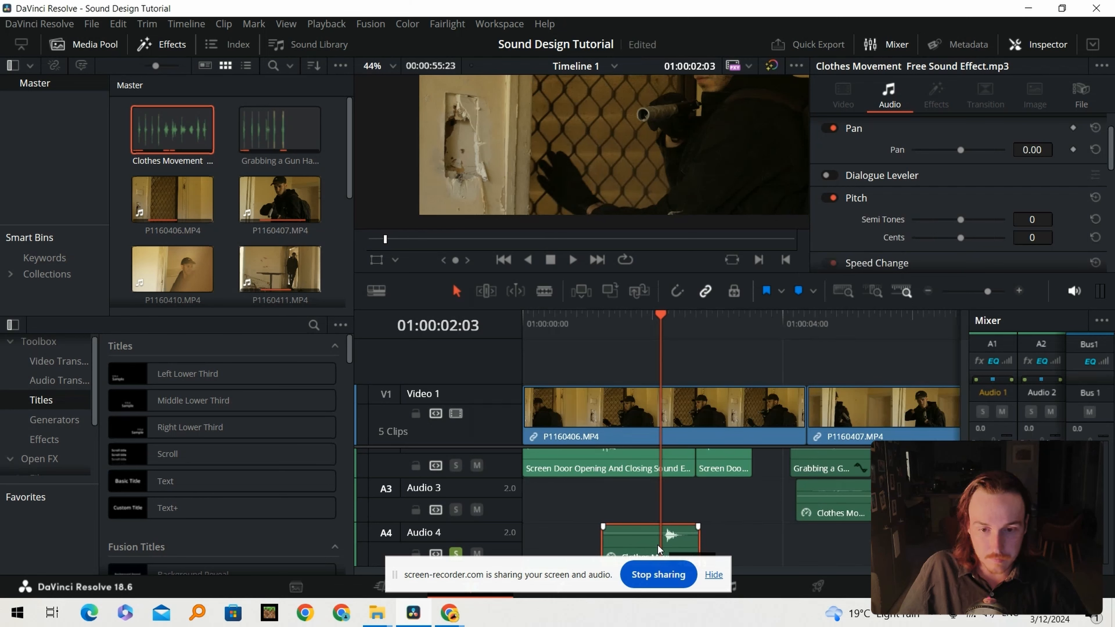
drag(685, 548, 664, 540)
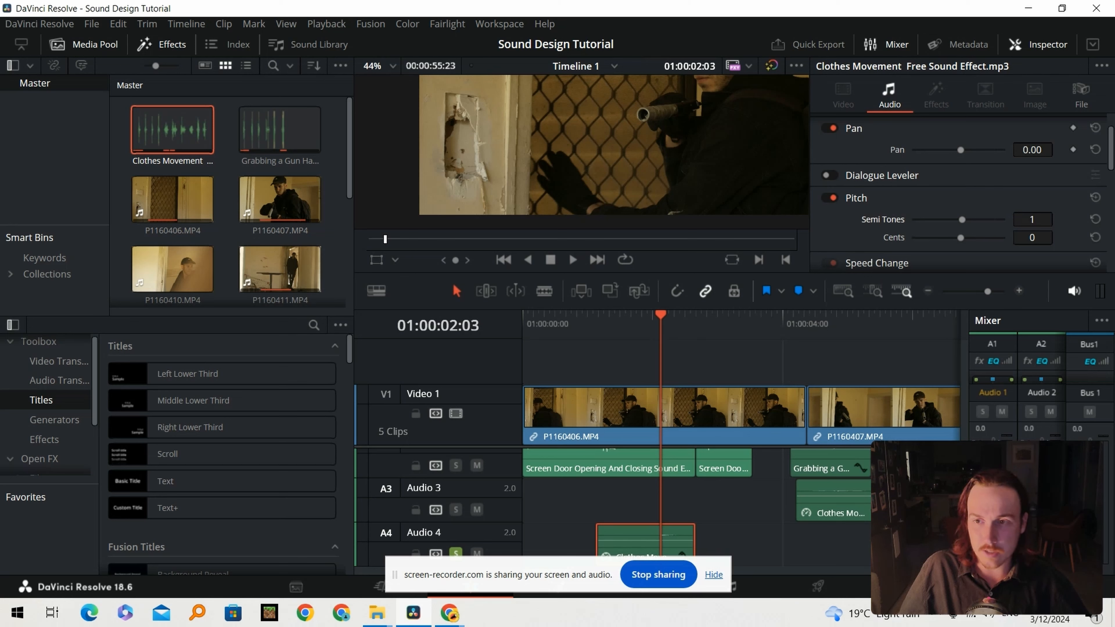
Set the Audio 4 clothes movement clip's pitch to -2 semitones, replay it, and fine-tune its volume
click(645, 330)
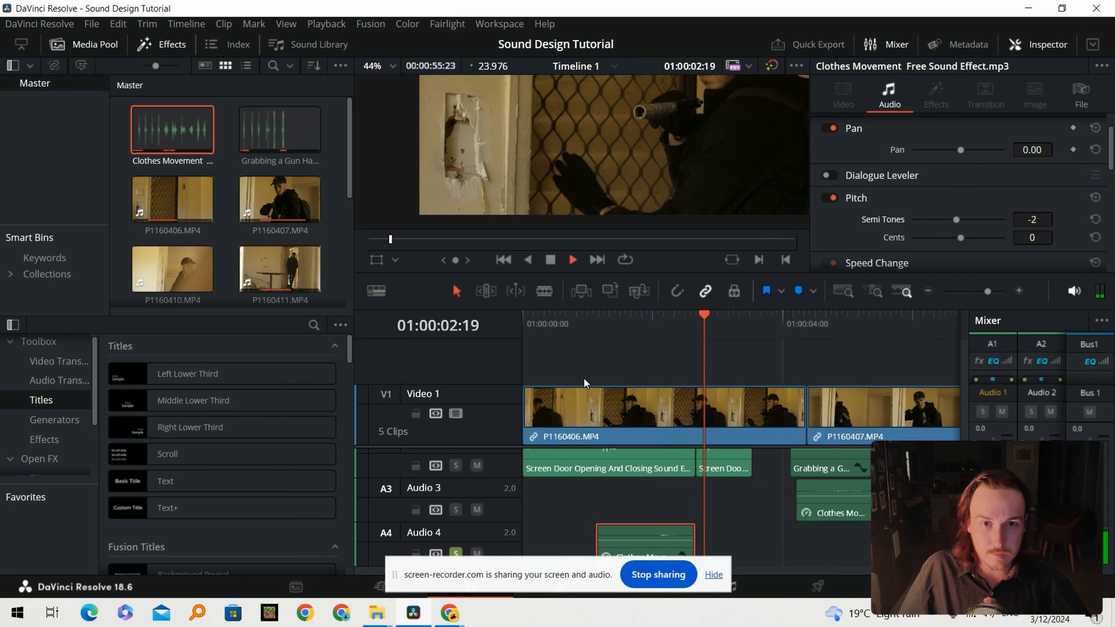
click(658, 329)
drag(659, 333, 647, 331)
click(647, 331)
drag(665, 541, 664, 535)
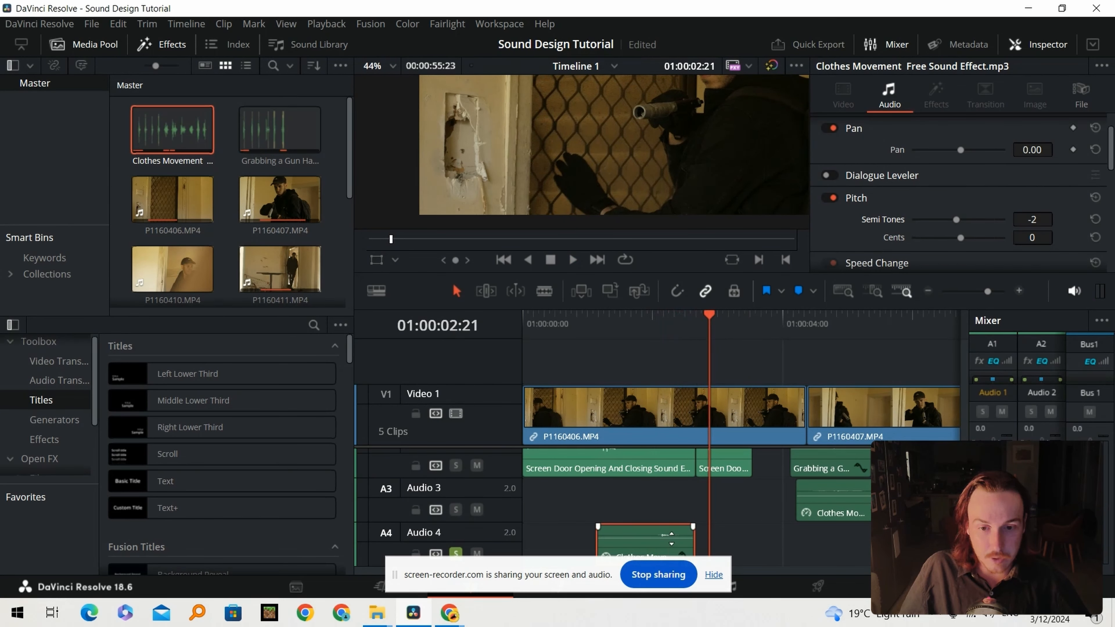
Show more of the picture in the viewer and play the timeline from the start to check the sounds under the opening shots
click(931, 293)
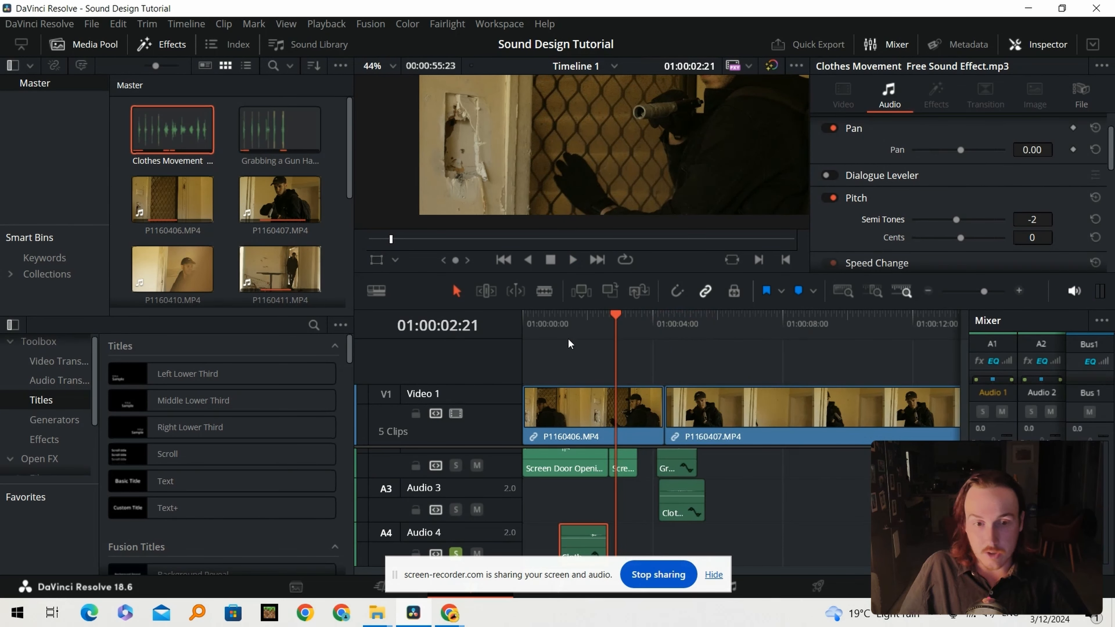
click(566, 329)
key(Home)
click(929, 292)
scroll(663, 162, down, 4)
drag(693, 134, 631, 163)
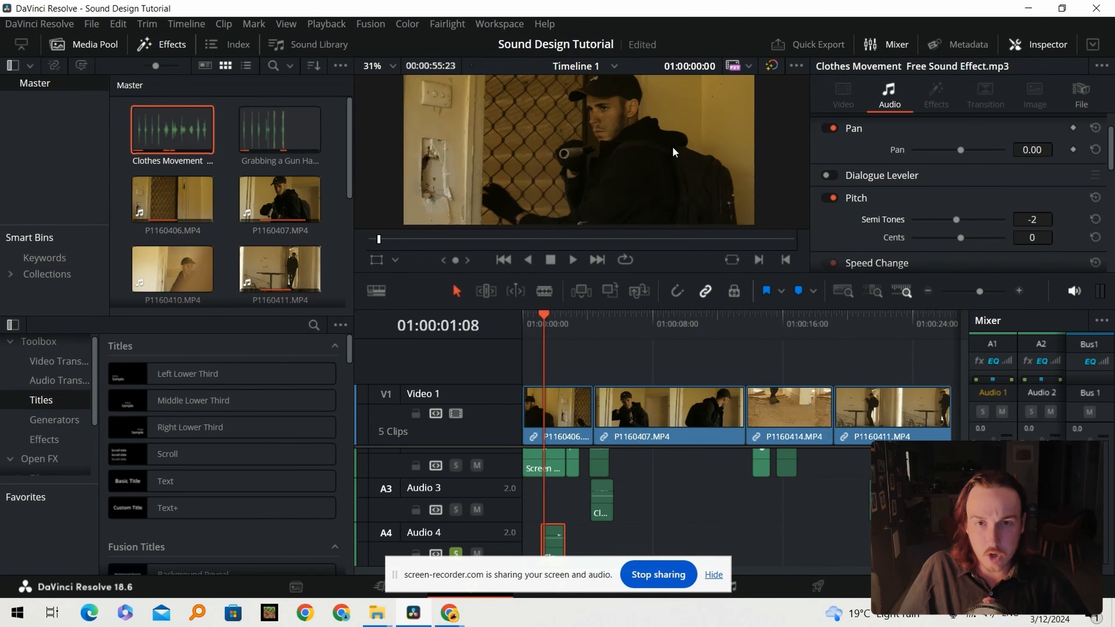
scroll(675, 152, down, 2)
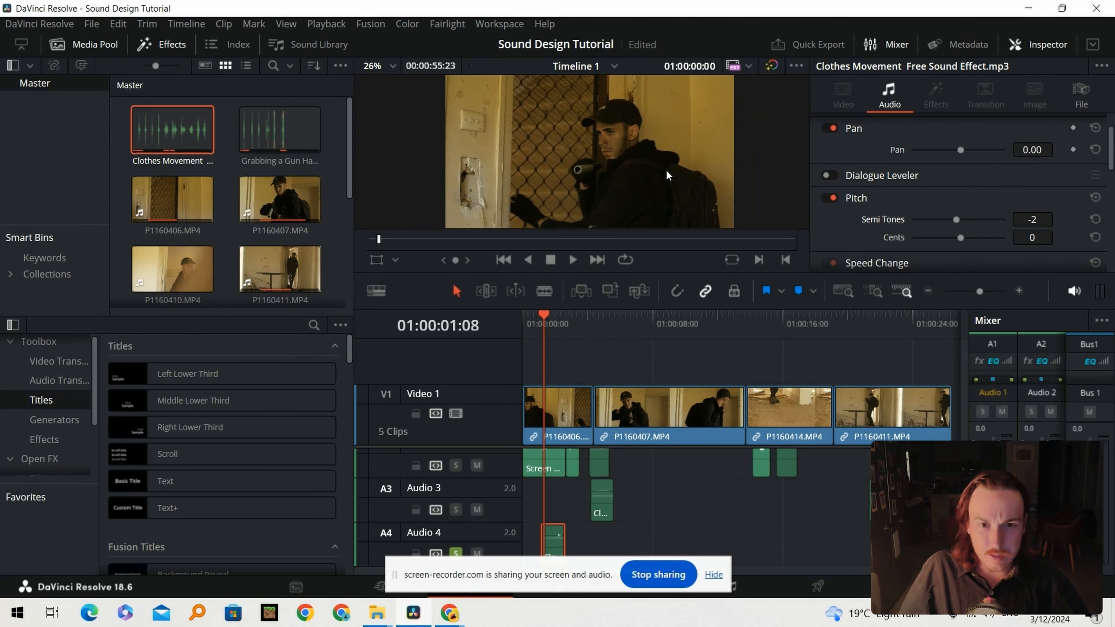
scroll(668, 176, up, 1)
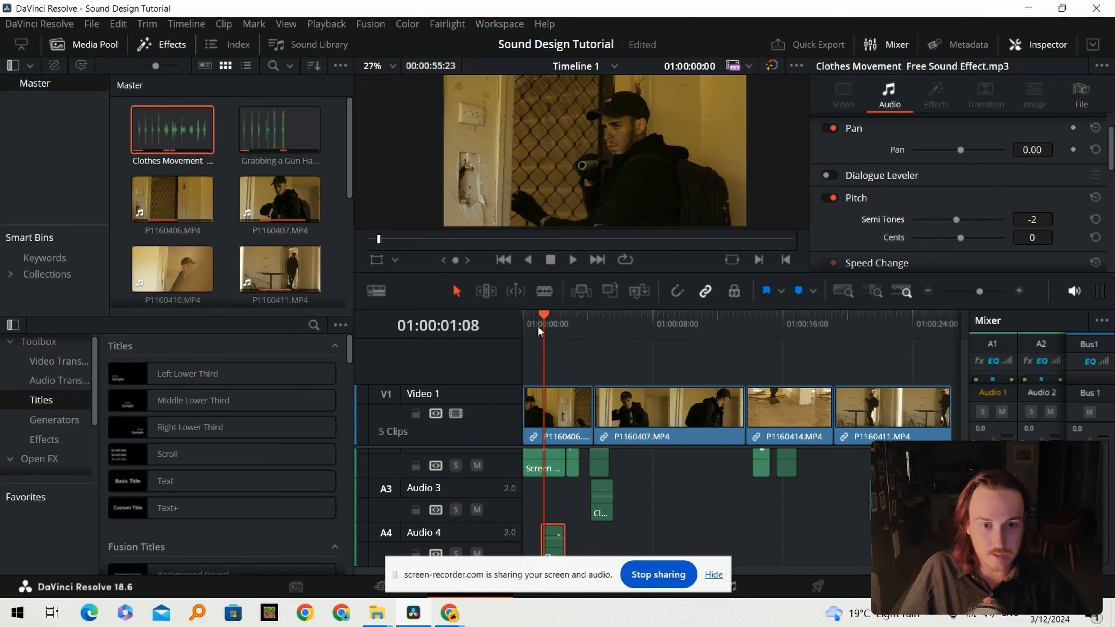
key(Home)
key(space)
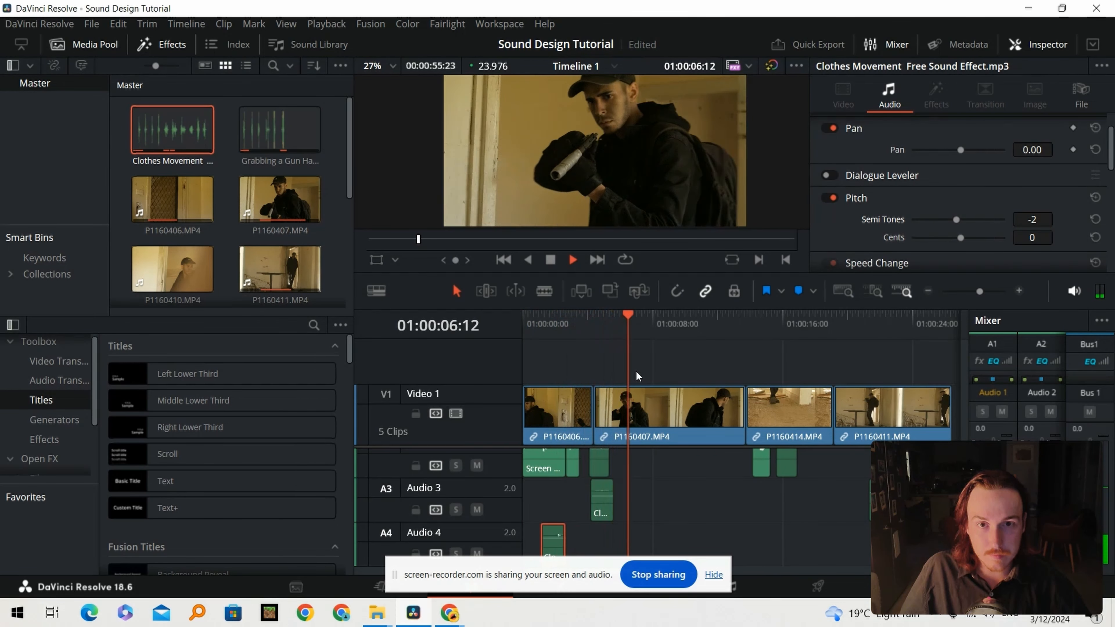
key(space)
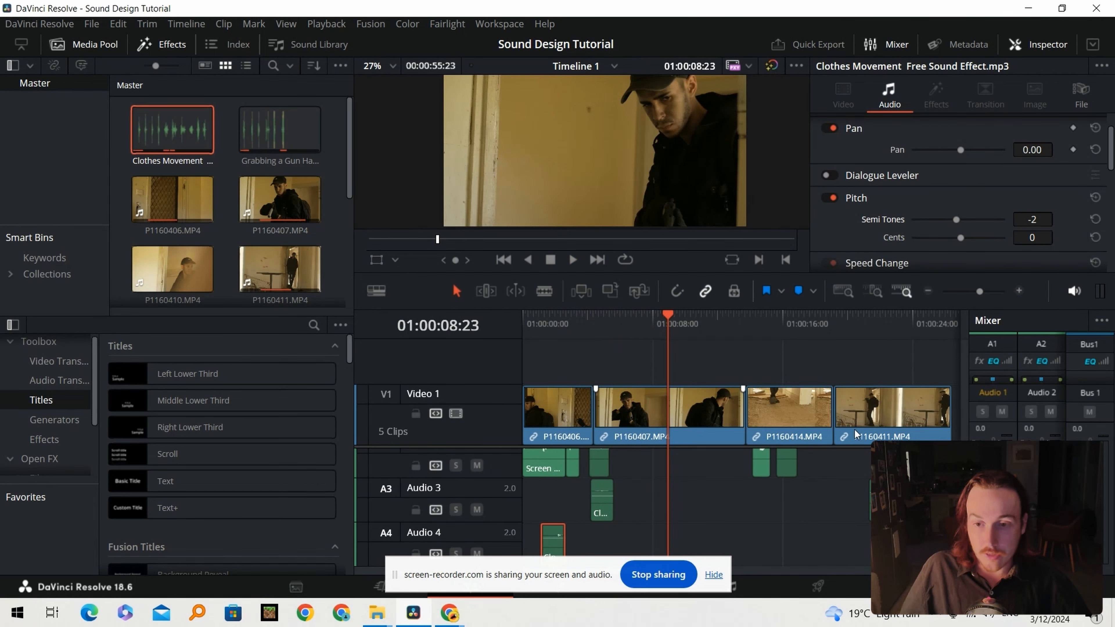
Examine the boots and the ground surface in P1160414.MP4 at about 01:00:17:01 to judge which footstep sound fits
click(927, 290)
click(538, 325)
drag(538, 325, 661, 321)
scroll(571, 159, up, 2)
scroll(571, 159, up, 5)
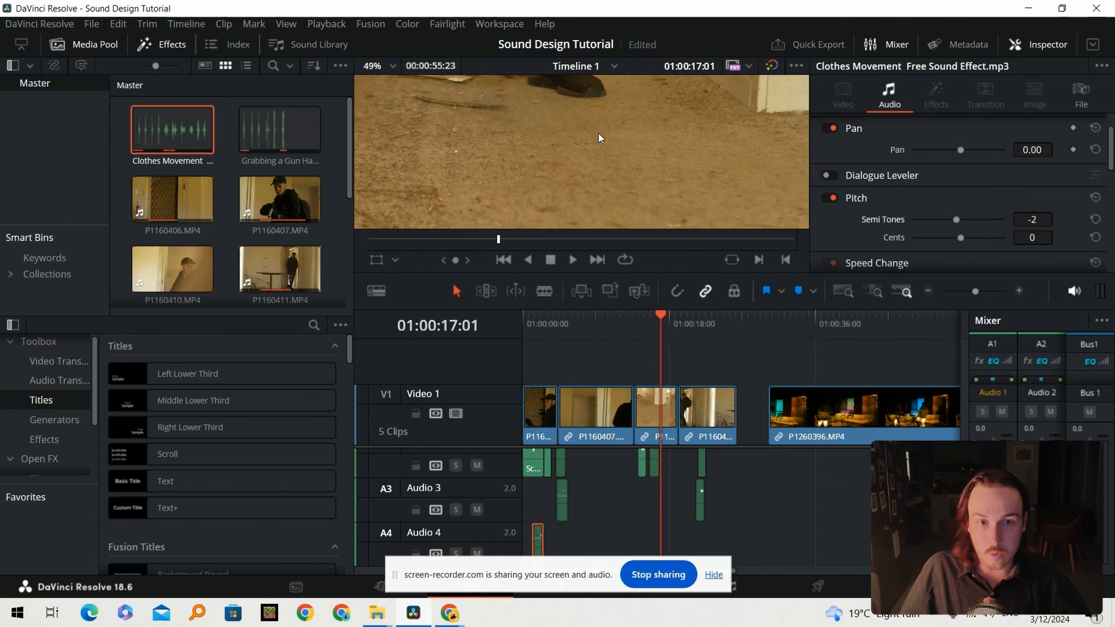
scroll(606, 163, down, 5)
scroll(606, 129, up, 3)
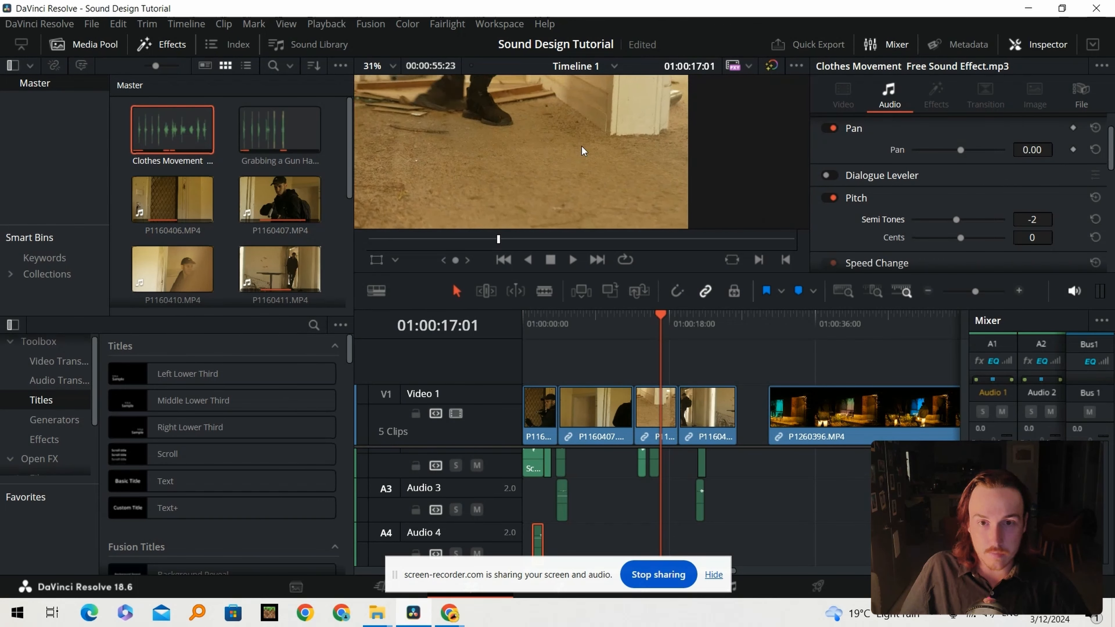
scroll(578, 123, up, 4)
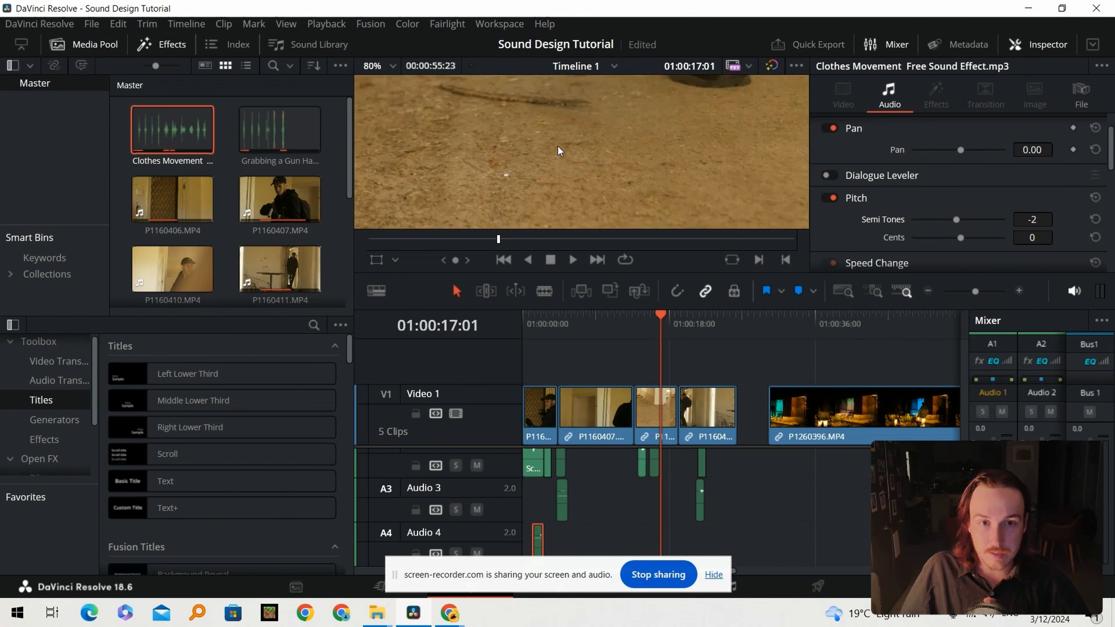
scroll(521, 121, up, 2)
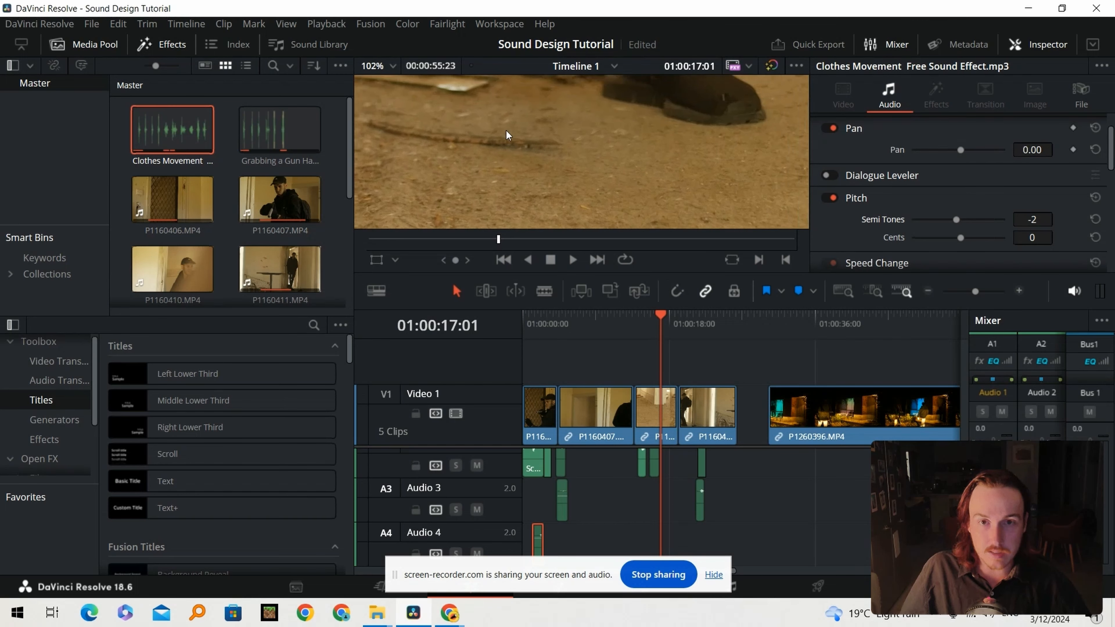
scroll(577, 149, down, 4)
scroll(660, 187, down, 2)
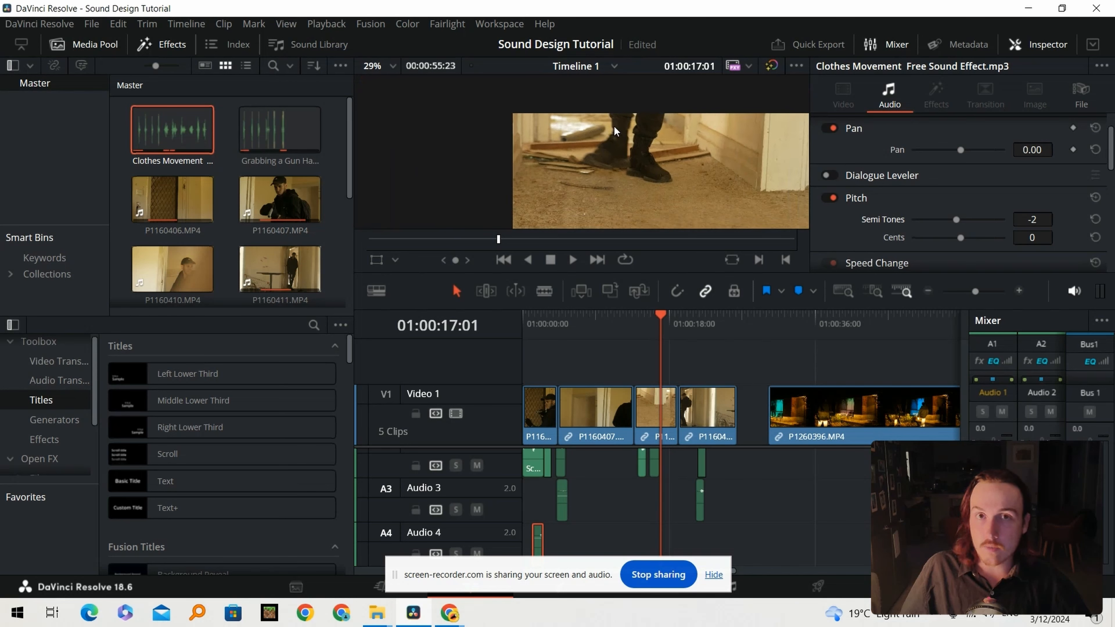
scroll(618, 129, up, 1)
drag(673, 183, 631, 158)
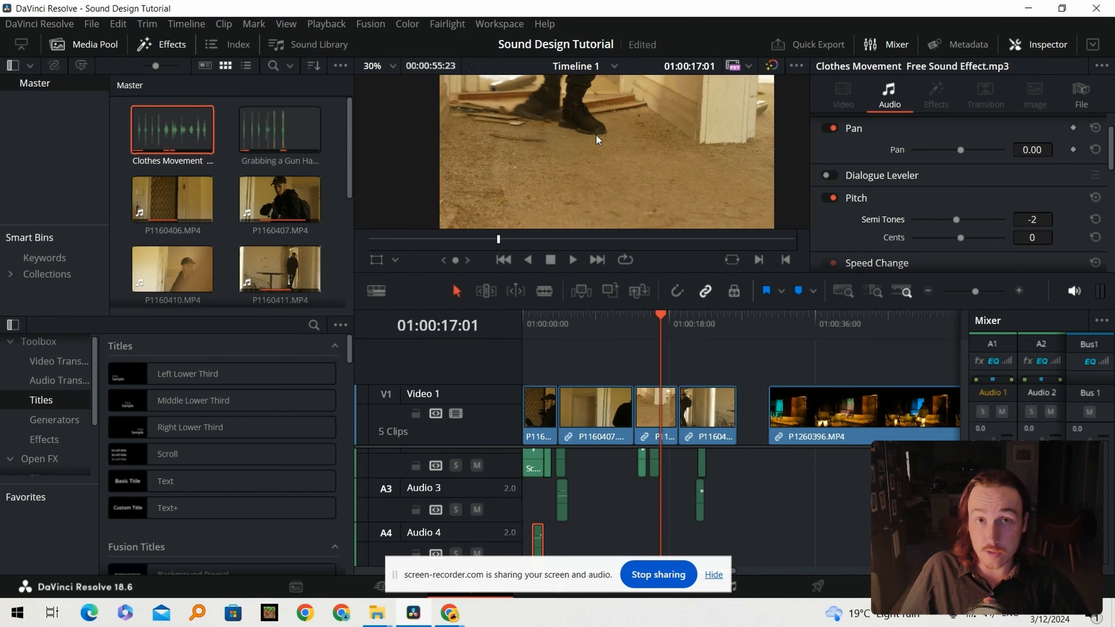
drag(532, 98, 570, 136)
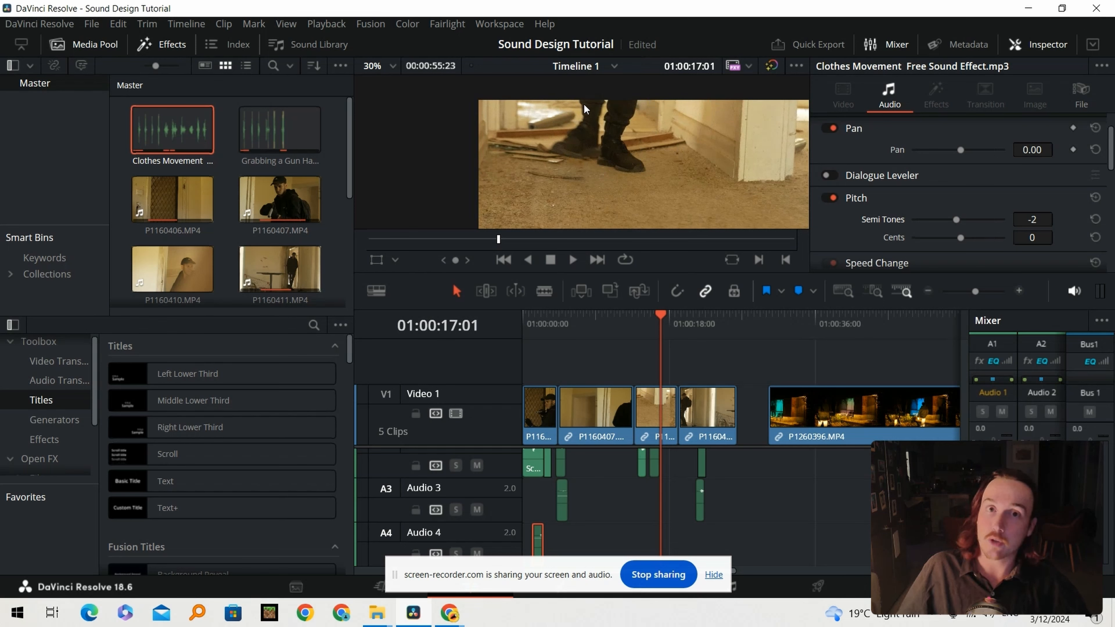
Switch to the browser, copy the link of the YouTube video Footsteps on carpet sound effect, and convert it to MP3 with YTMP3
click(458, 615)
click(372, 545)
click(211, 44)
click(439, 18)
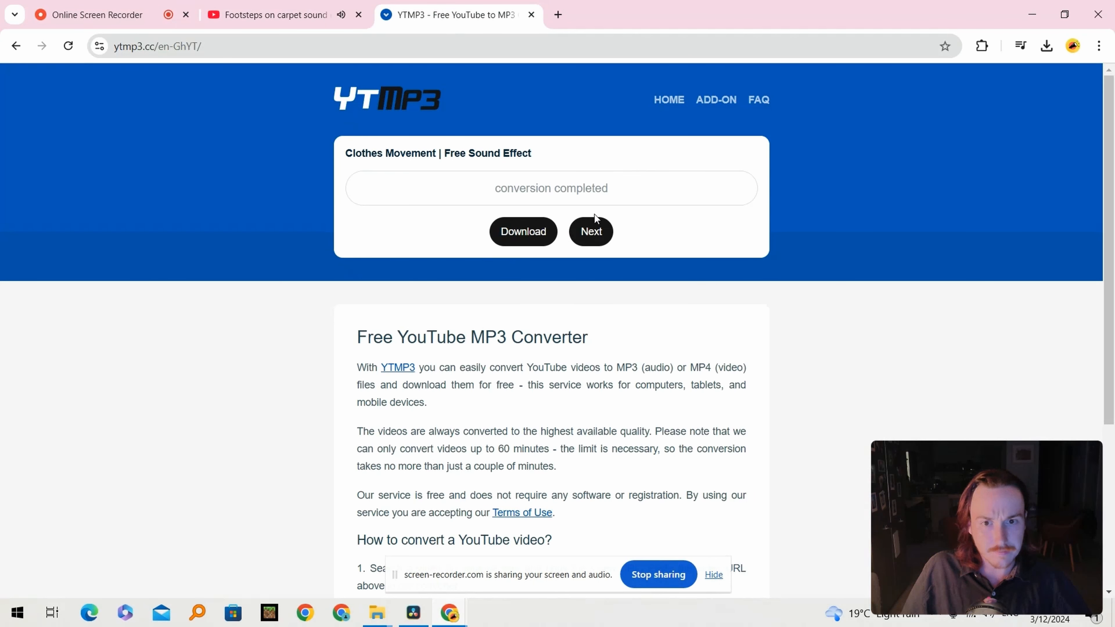
click(578, 193)
key(ctrl+v)
key(Return)
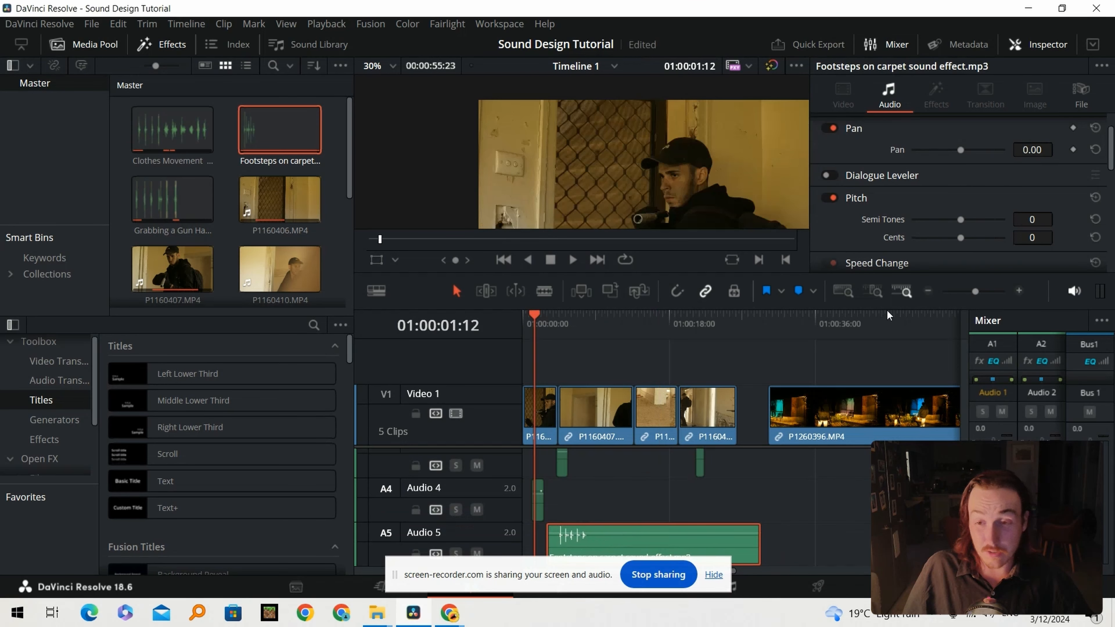
Move the Footsteps on carpet sound effect clip from Audio 5 to Audio 4, starting under the beginning of P1160414.MP4
scroll(654, 157, down, 3)
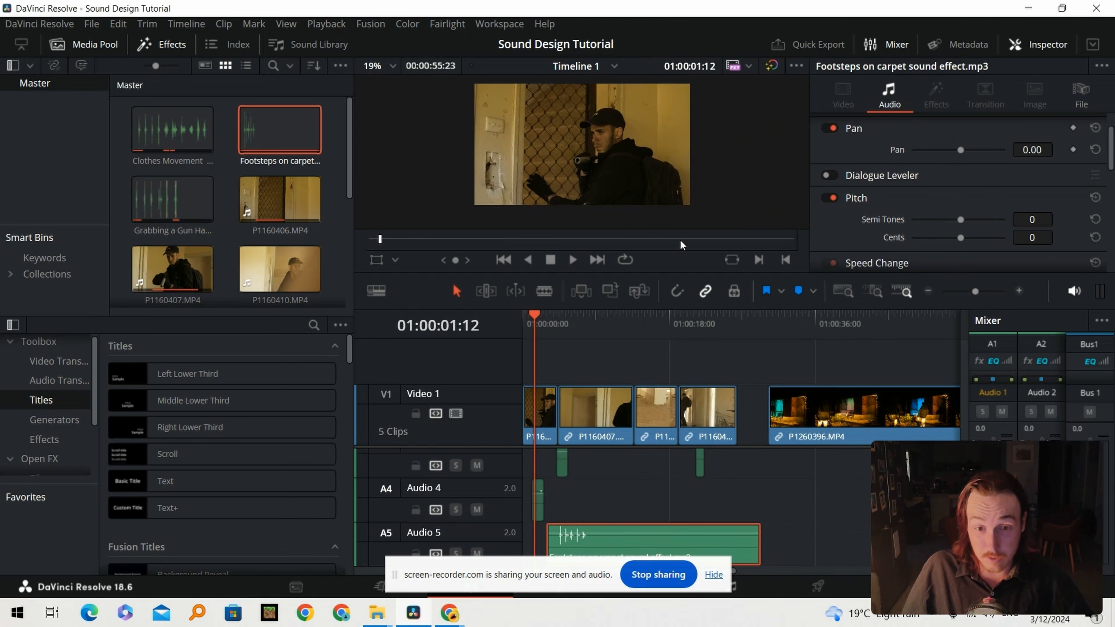
drag(647, 537, 739, 501)
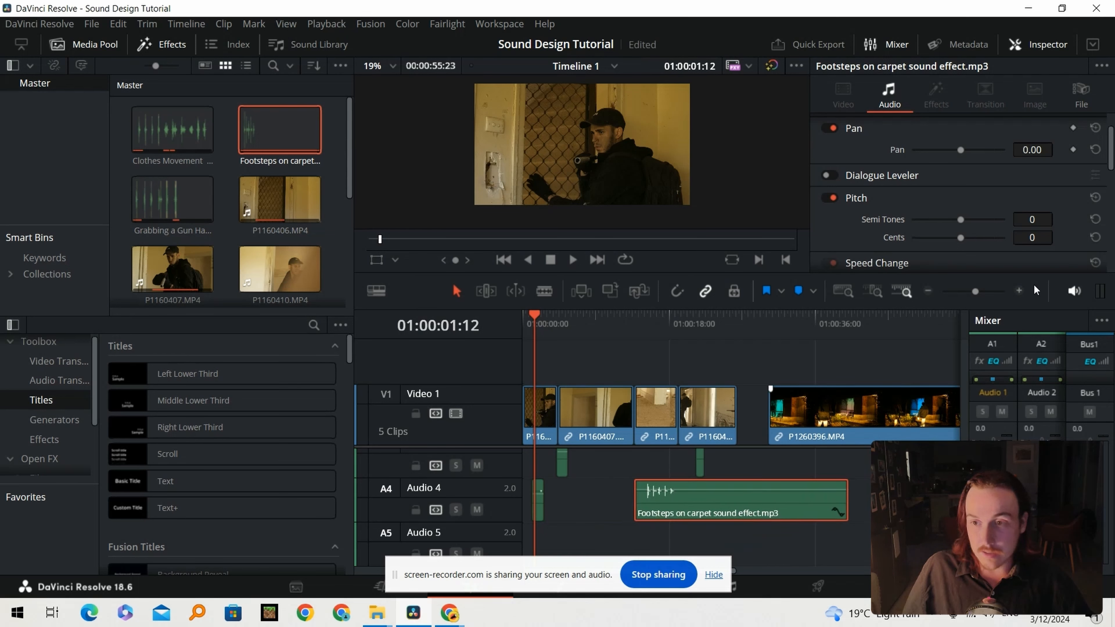
click(1021, 292)
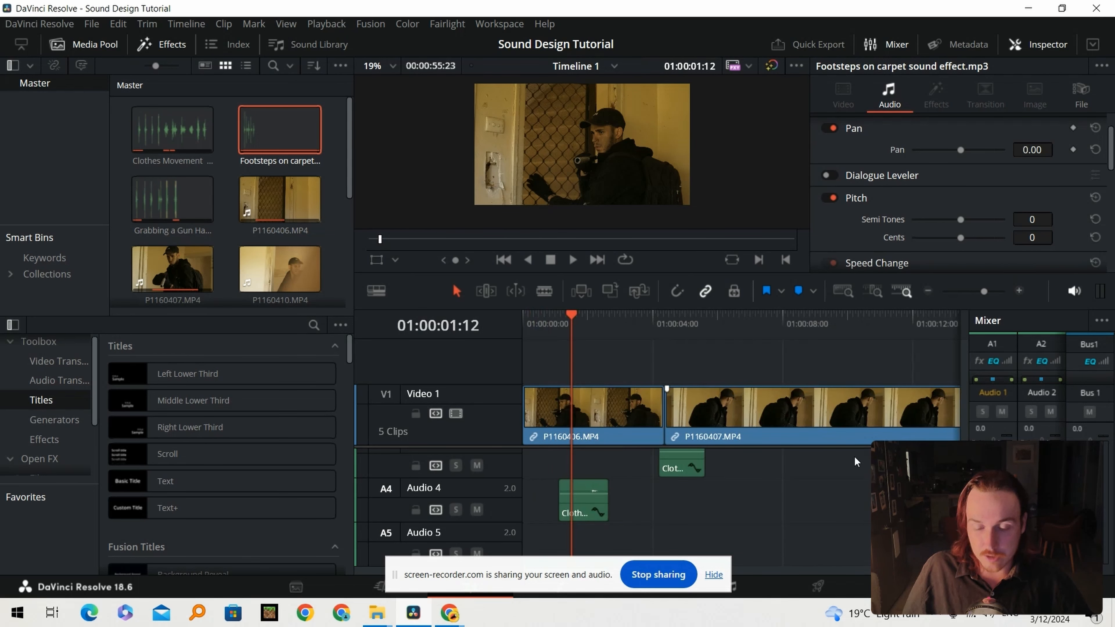
Find the frame in P1160414.MP4 where the first boot lands, at about 01:00:15:17, with the viewer enlarged on the feet
scroll(792, 441, right, 5)
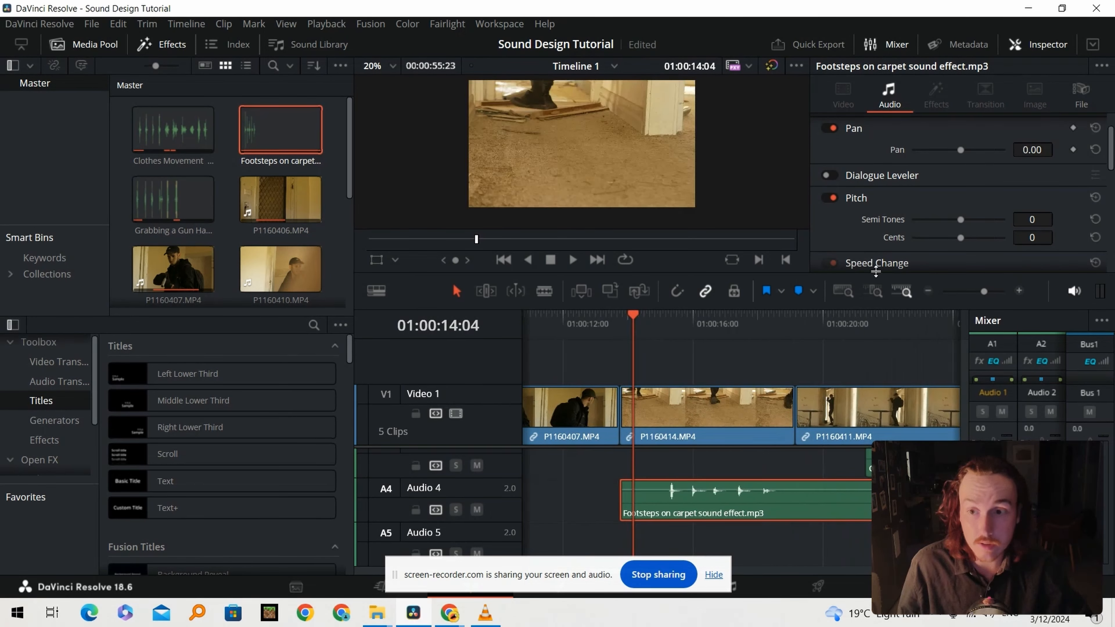
click(1015, 292)
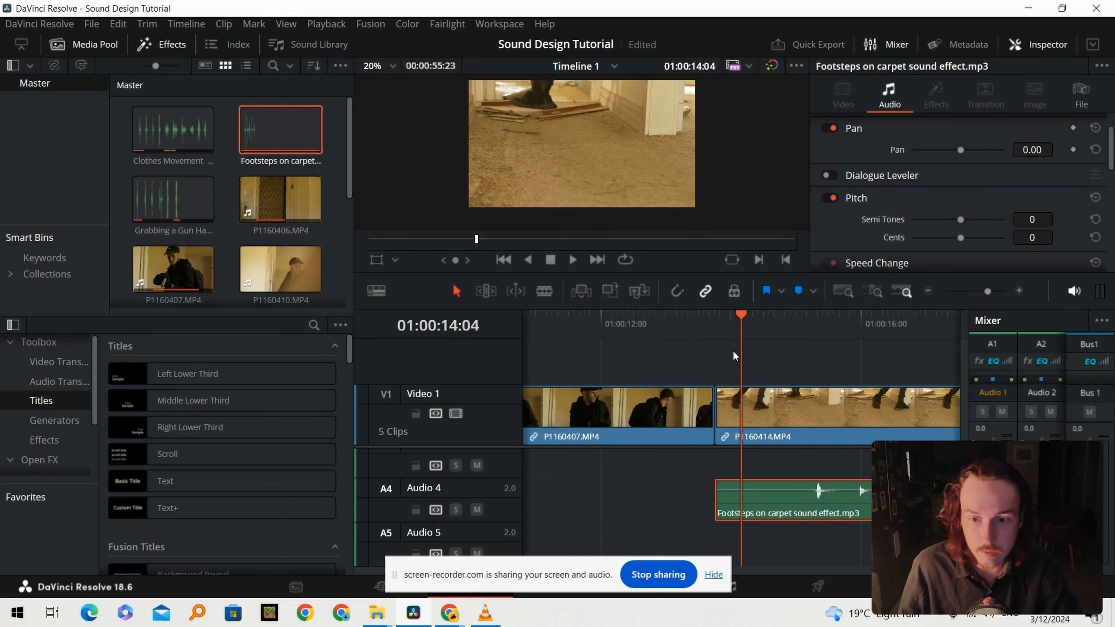
key(Right)
click(784, 327)
key(Right)
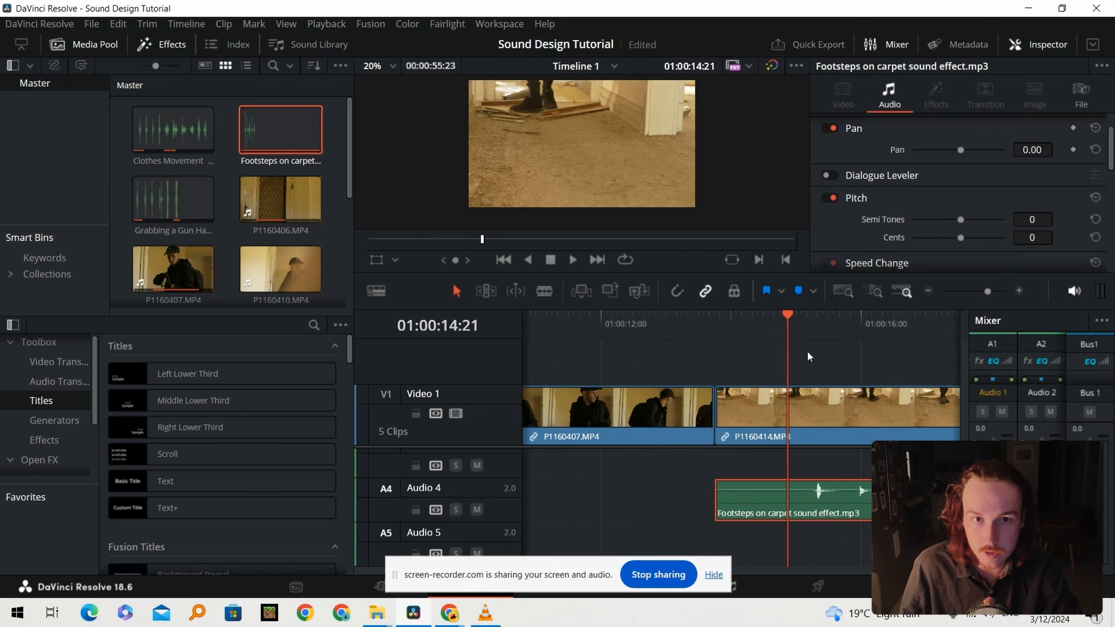
key(space)
key(space)
scroll(597, 150, up, 3)
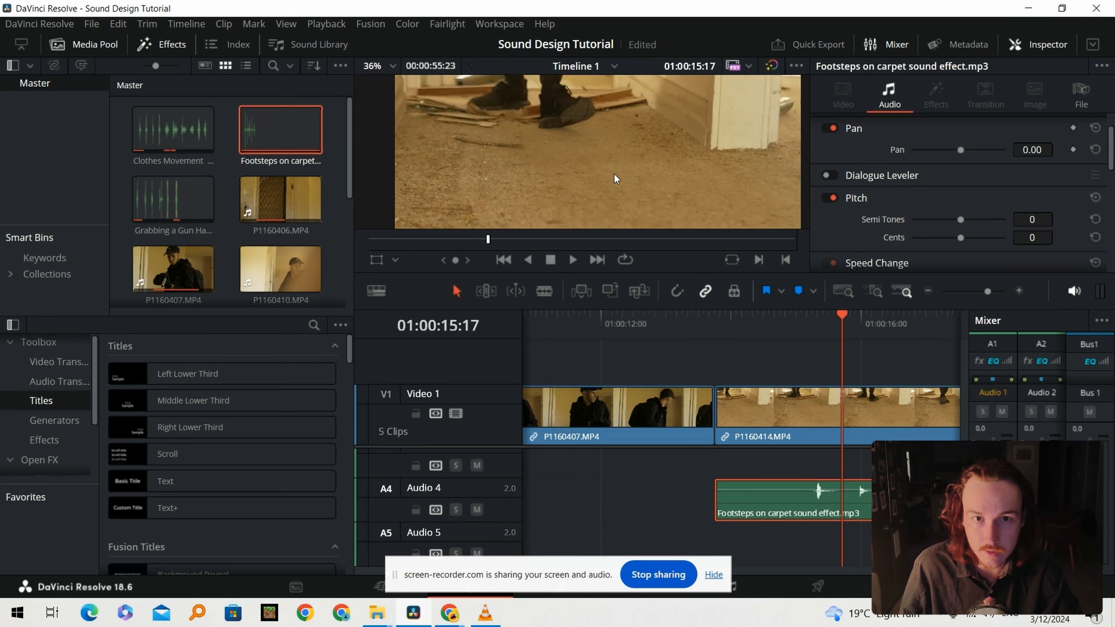
scroll(601, 153, up, 1)
key(Left)
key(Left)
key(Left)
key(Right)
key(Right)
scroll(604, 176, up, 2)
key(Right)
drag(604, 175, 557, 136)
scroll(850, 483, right, 5)
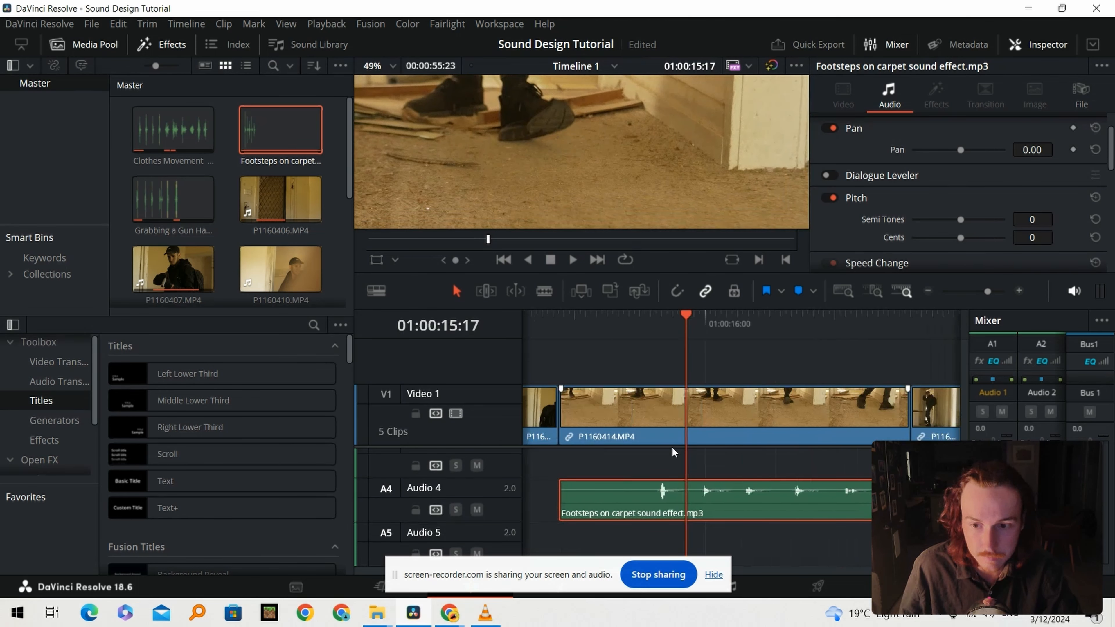
Align the first footstep of the Audio 4 carpet clip with 01:00:15:17 and split the clip after it, moving the remainder away
drag(674, 514, 787, 505)
key(b)
click(682, 504)
key(a)
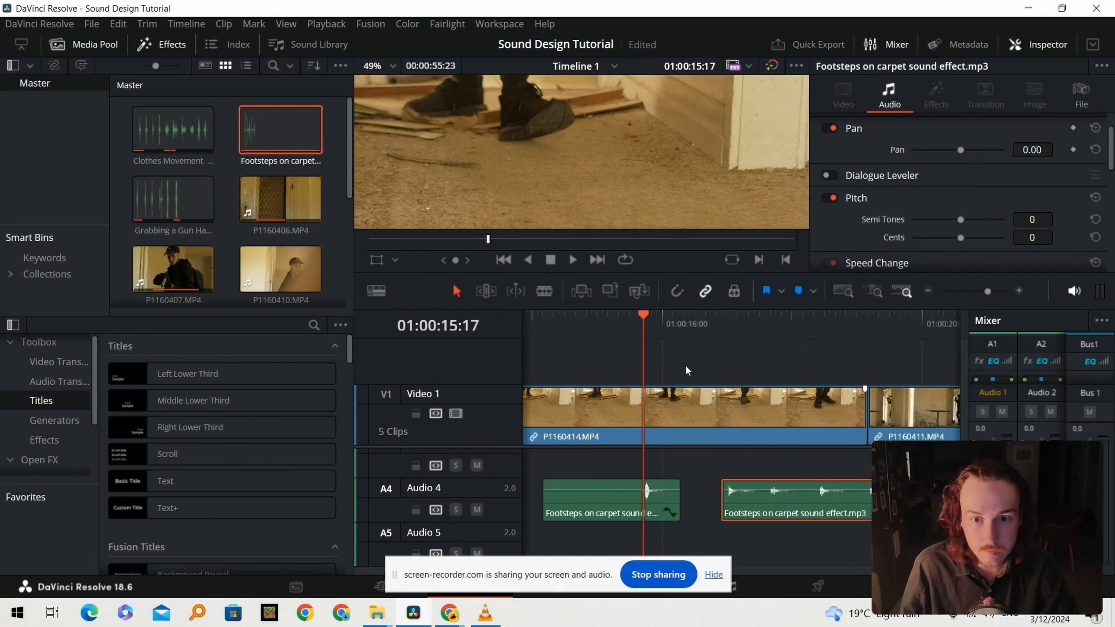
Move the remaining carpet footsteps to the boot landing at 01:00:17:10 and split off their first footstep
drag(657, 328, 755, 339)
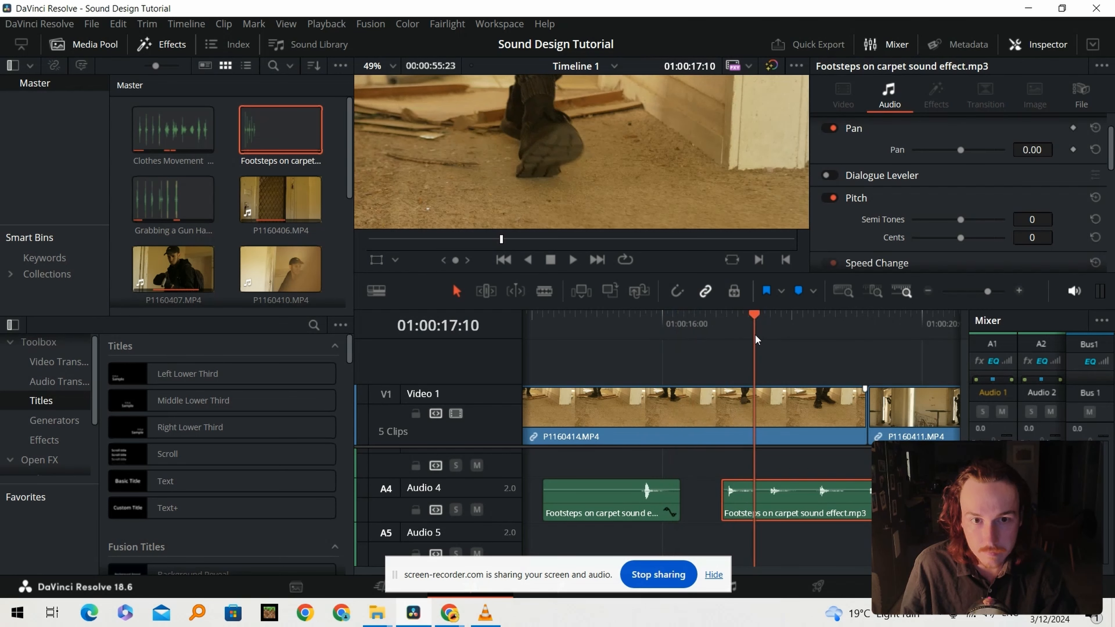
drag(801, 522, 810, 513)
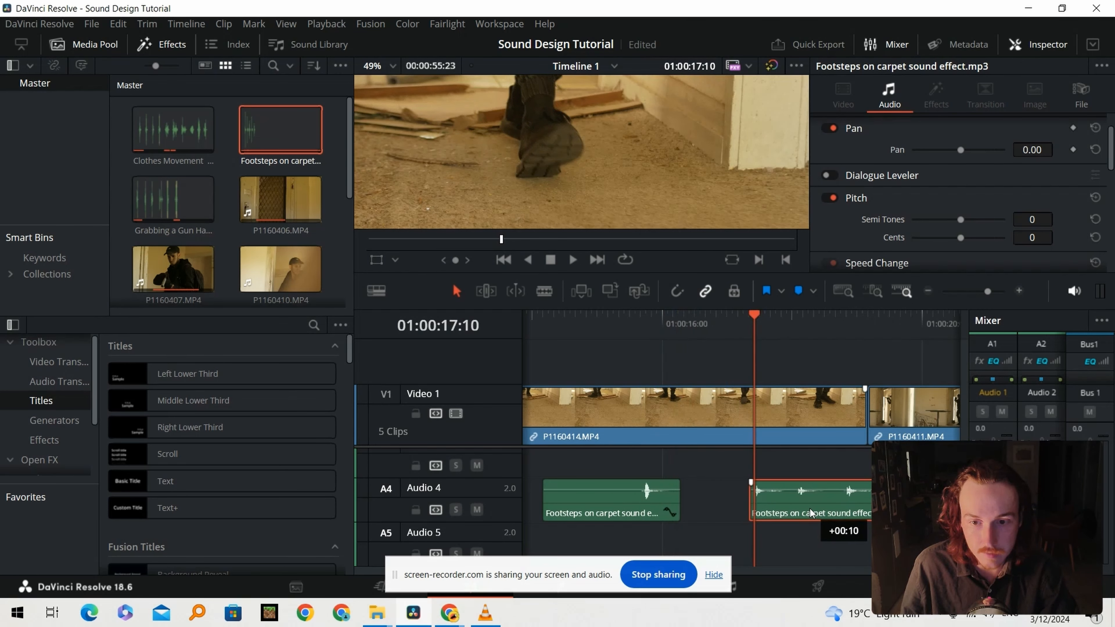
key(b)
click(793, 503)
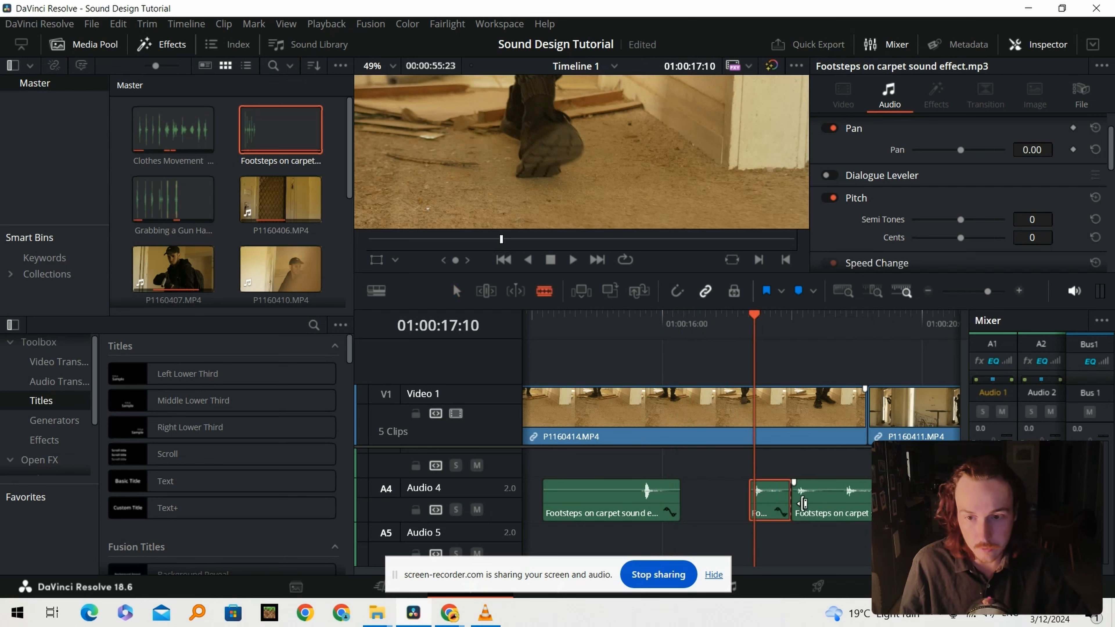
Sync the next carpet footstep with the boot landing at 01:00:18:14, separating it from the rest of the clip
drag(812, 511, 871, 511)
scroll(692, 456, right, 5)
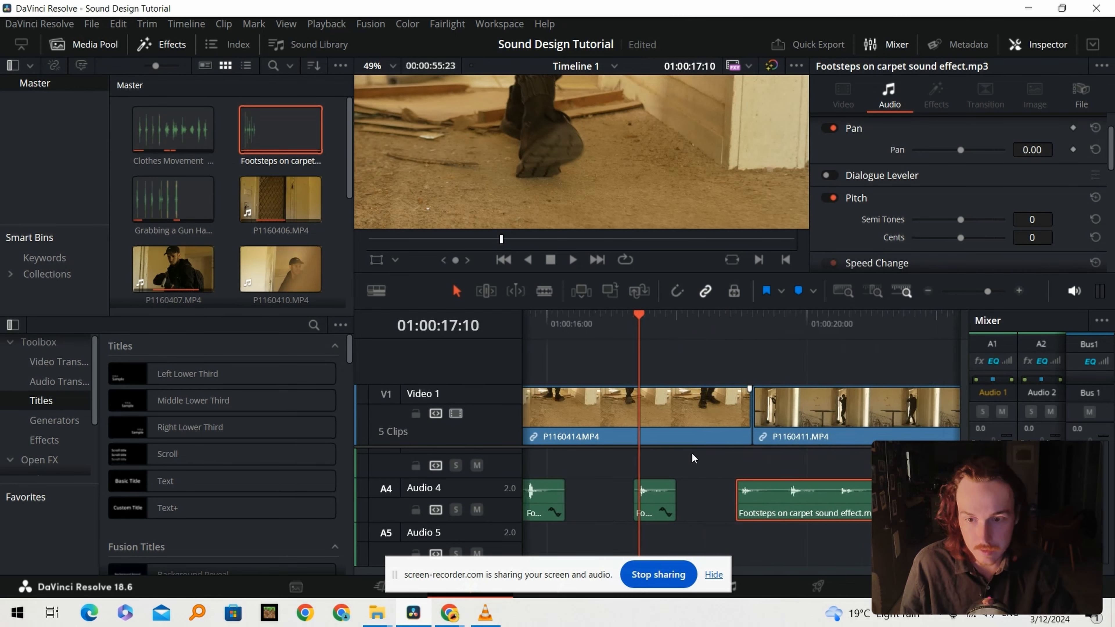
click(630, 334)
drag(630, 334, 680, 348)
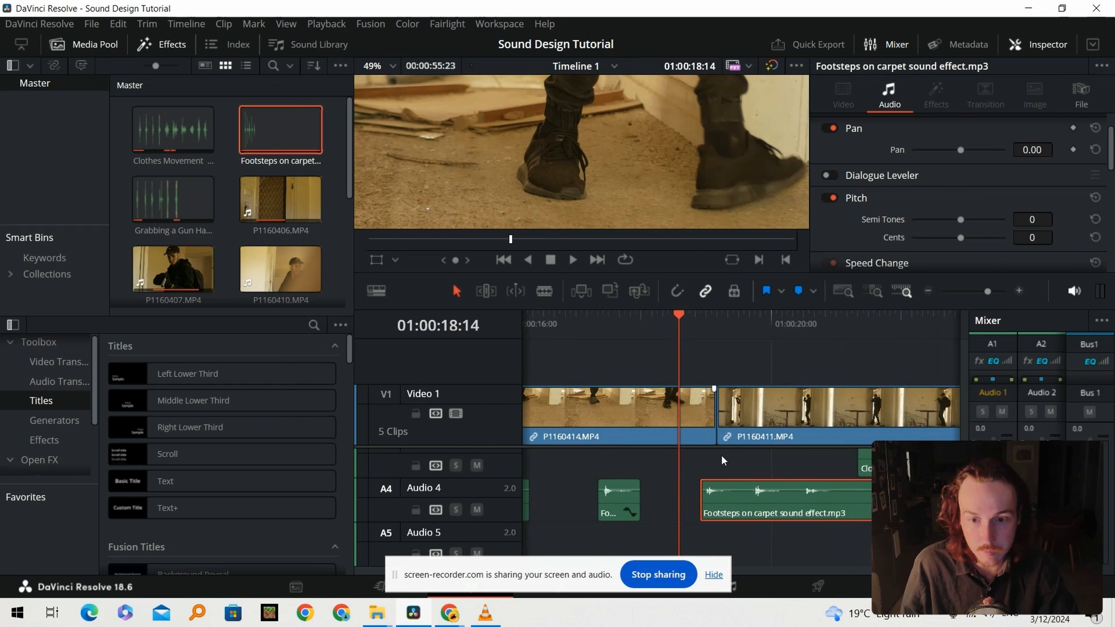
drag(738, 509, 712, 502)
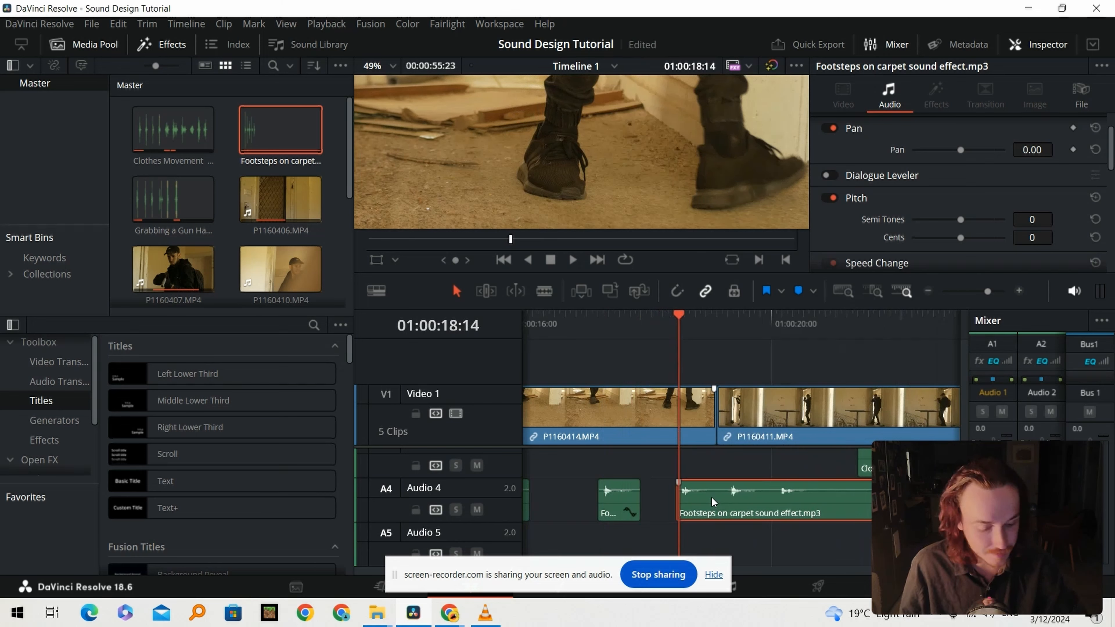
click(720, 500)
drag(746, 500, 815, 501)
Look through the start of P1160411.MP4, around 01:00:19:12, for the next step to match with a footstep
scroll(769, 486, right, 2)
scroll(696, 479, right, 1)
drag(614, 344, 663, 342)
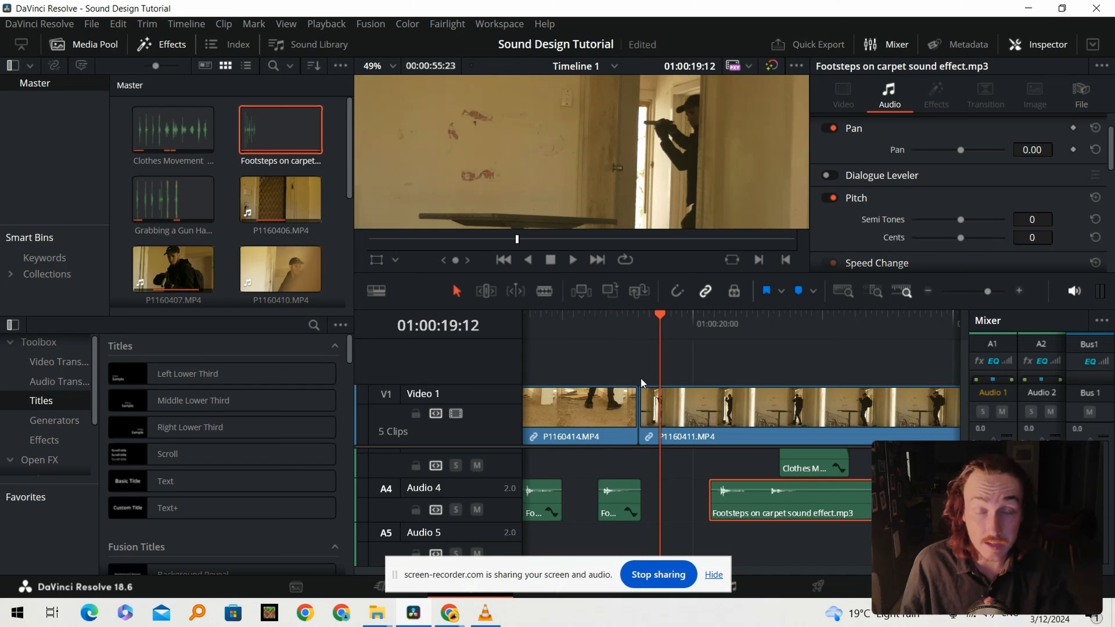
scroll(687, 461, right, 2)
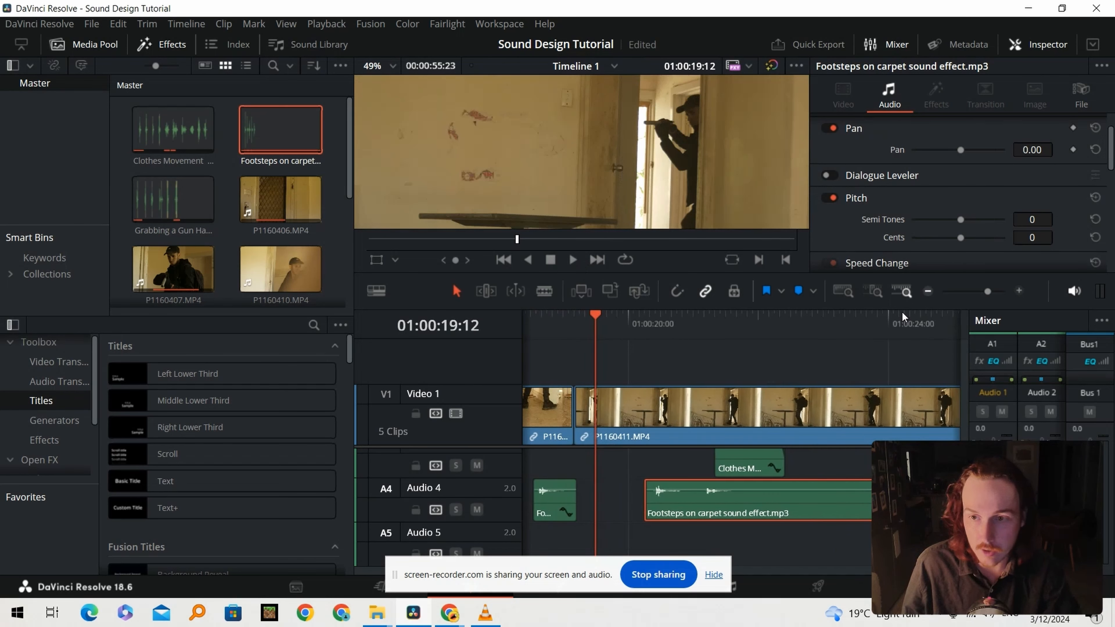
scroll(903, 315, down, 2)
scroll(707, 465, right, 5)
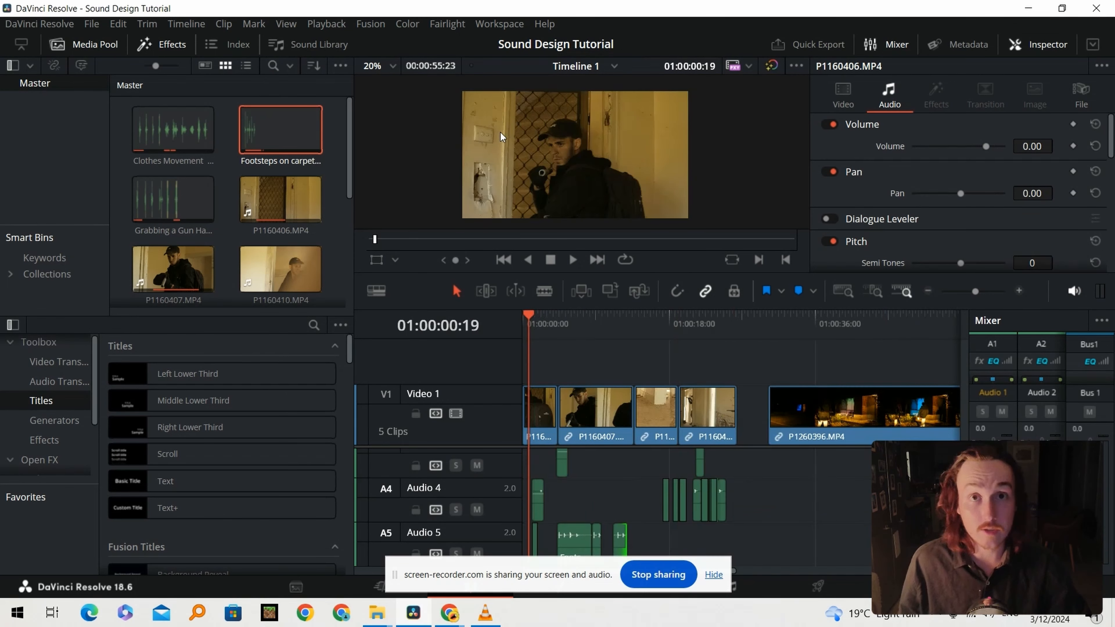
Play the timeline across P1160414.MP4 and P1160411.MP4 to check the footsteps against the picture
click(659, 325)
key(space)
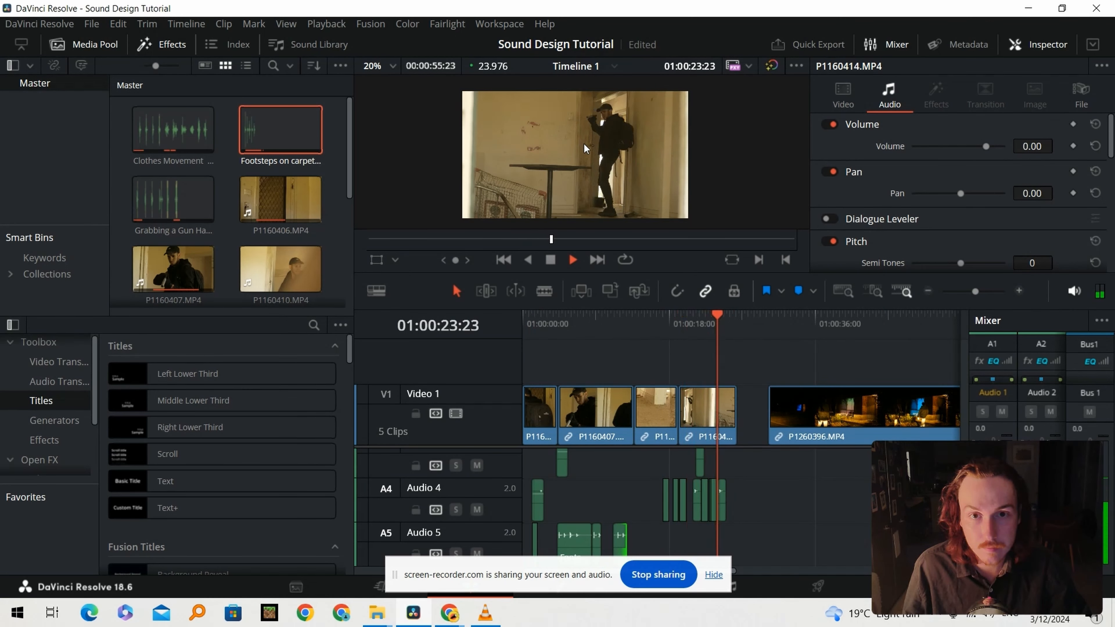
click(714, 329)
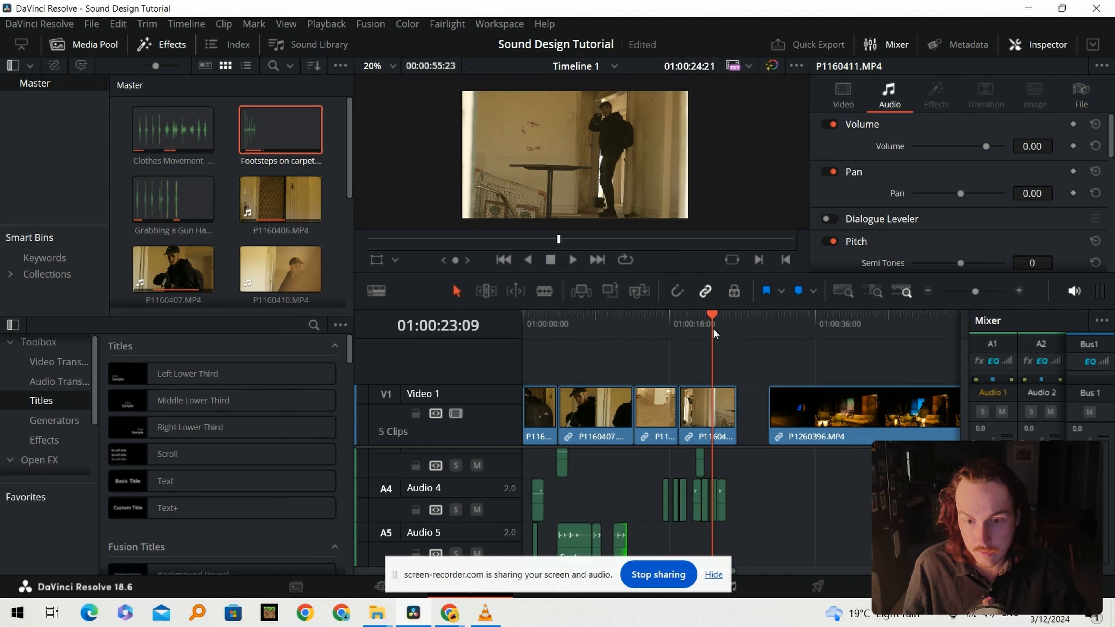
Enlarge the boots in P1160411.MP4 and play from about 01:00:22:17 to check the sync of the last footsteps
scroll(613, 184, up, 1)
scroll(614, 183, up, 6)
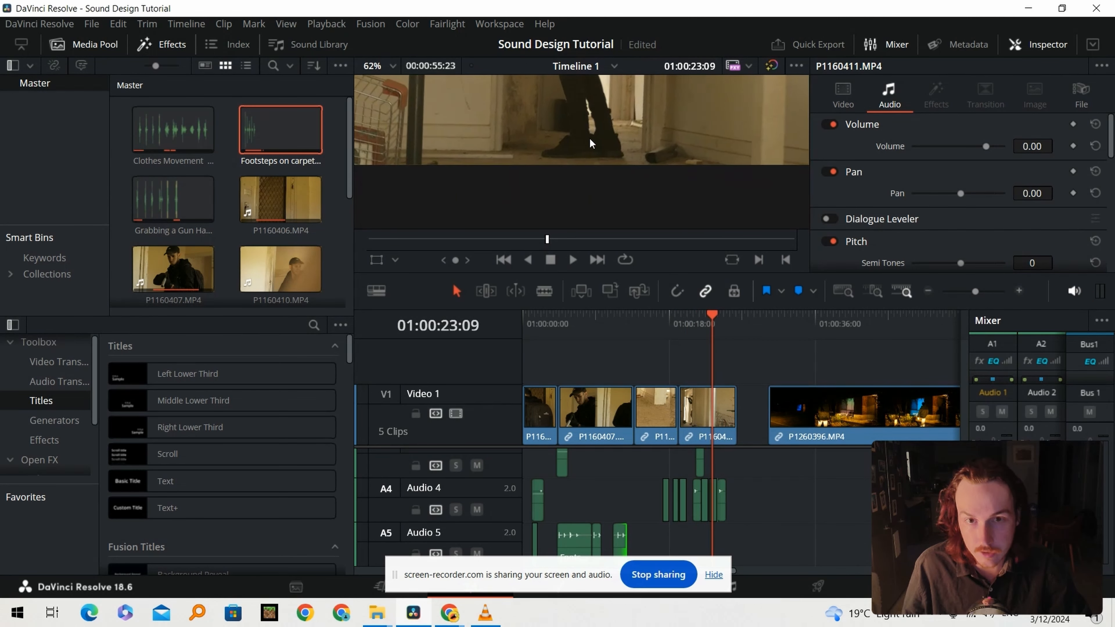
drag(590, 140, 589, 154)
click(708, 322)
key(space)
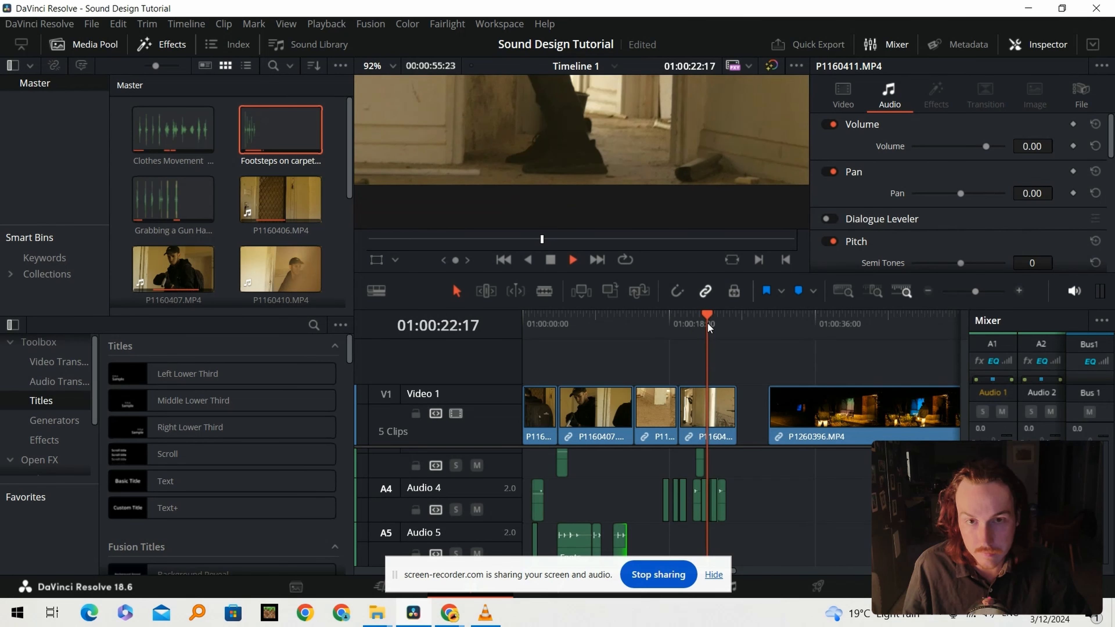
key(space)
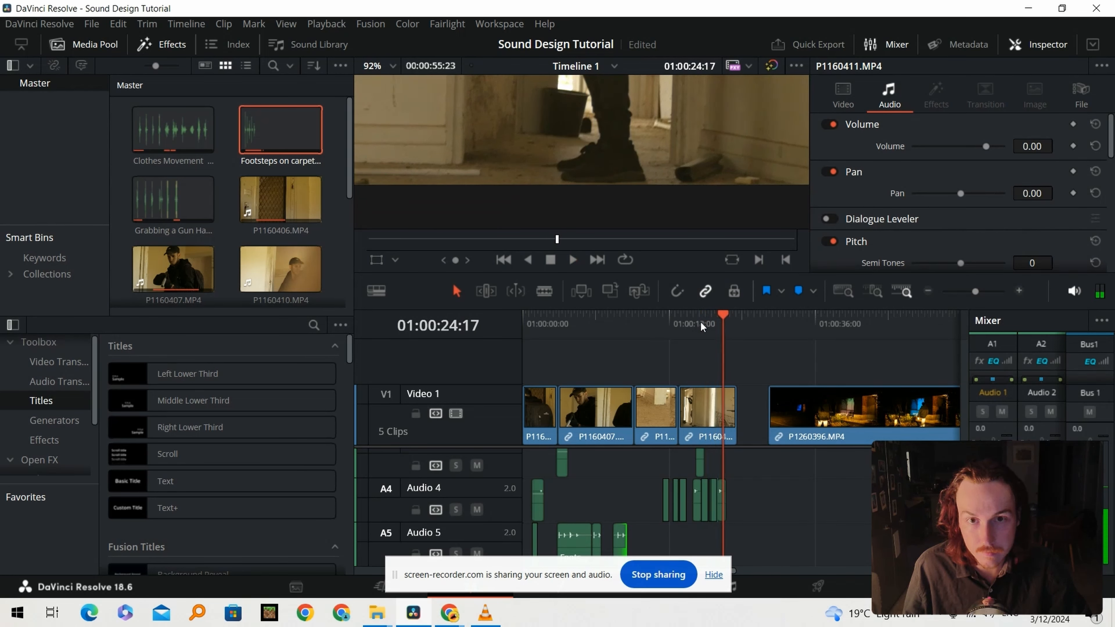
scroll(576, 149, down, 5)
scroll(535, 161, down, 3)
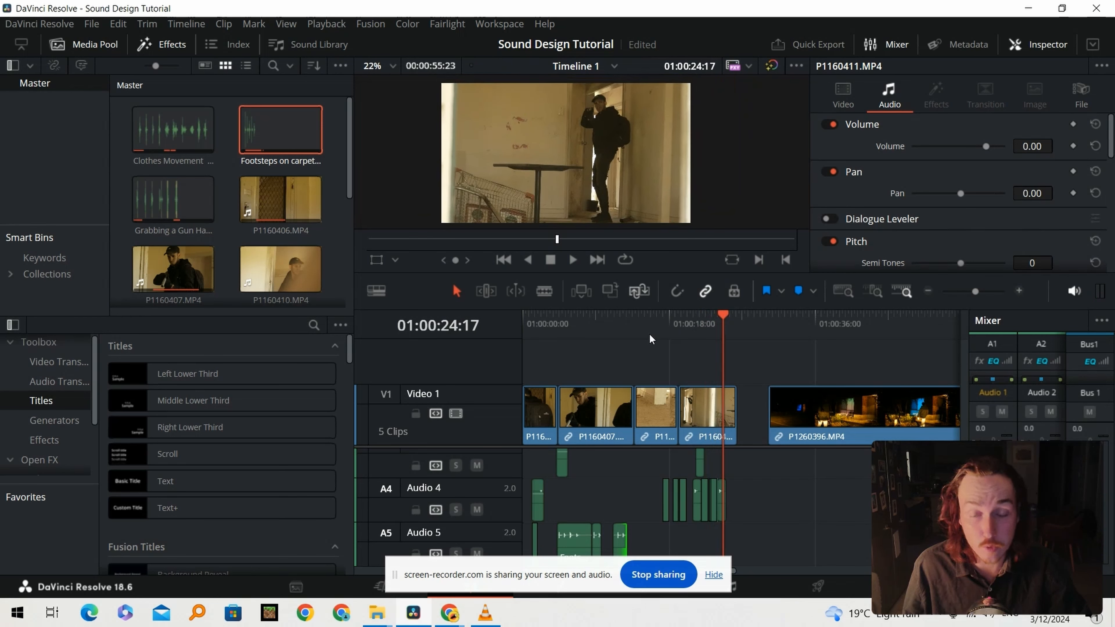
Play the opening of P1160407.MP4 up to about 01:00:07:07 to check its sounds
click(648, 343)
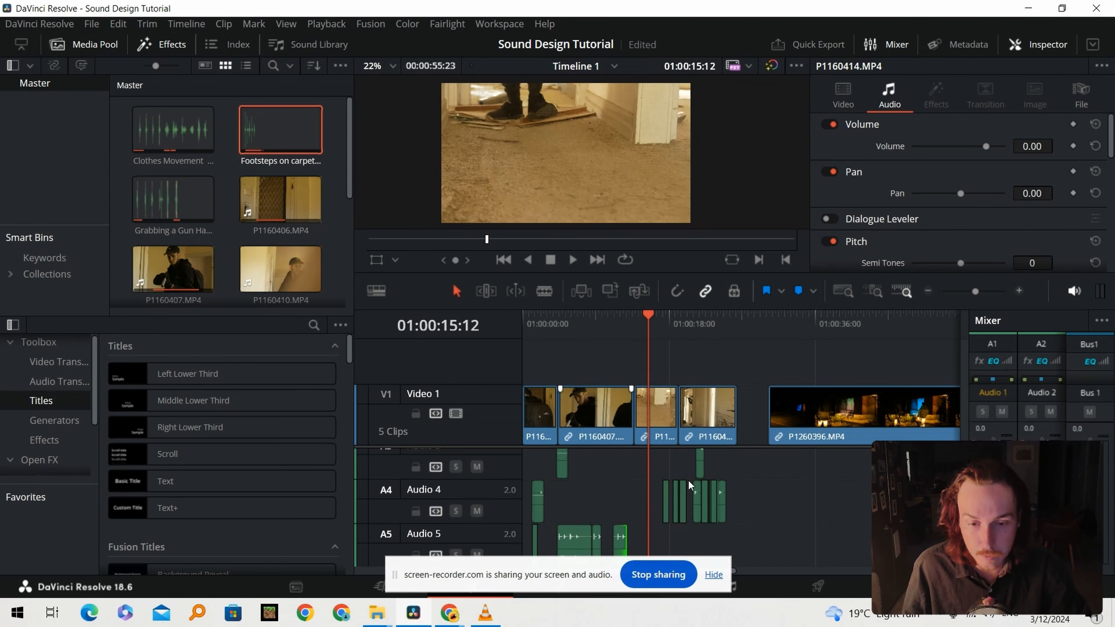
drag(606, 324, 566, 354)
key(space)
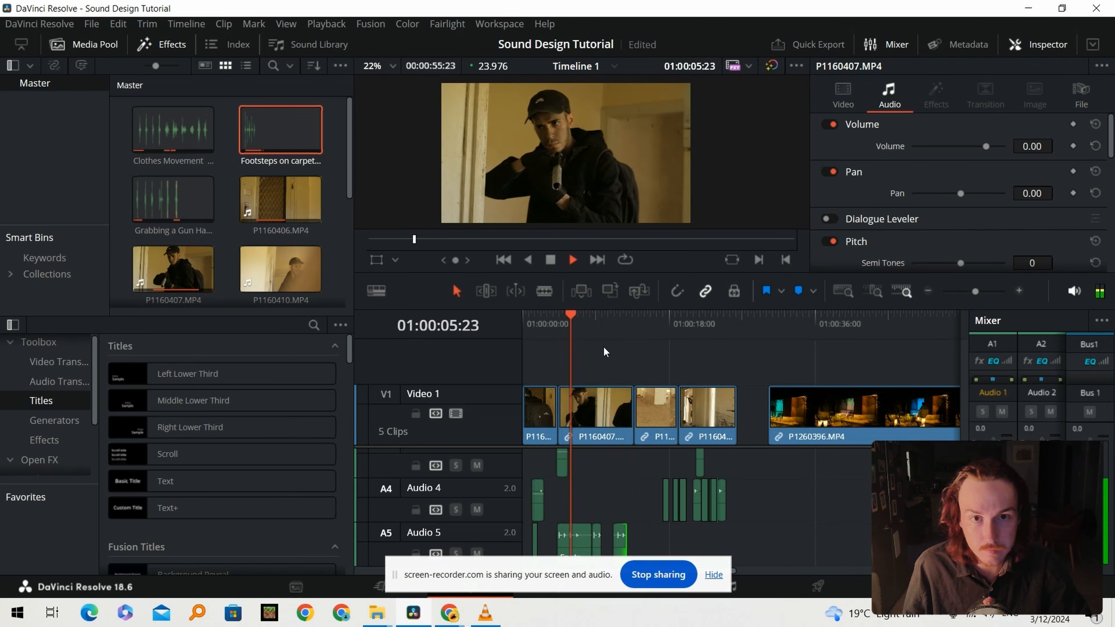
key(space)
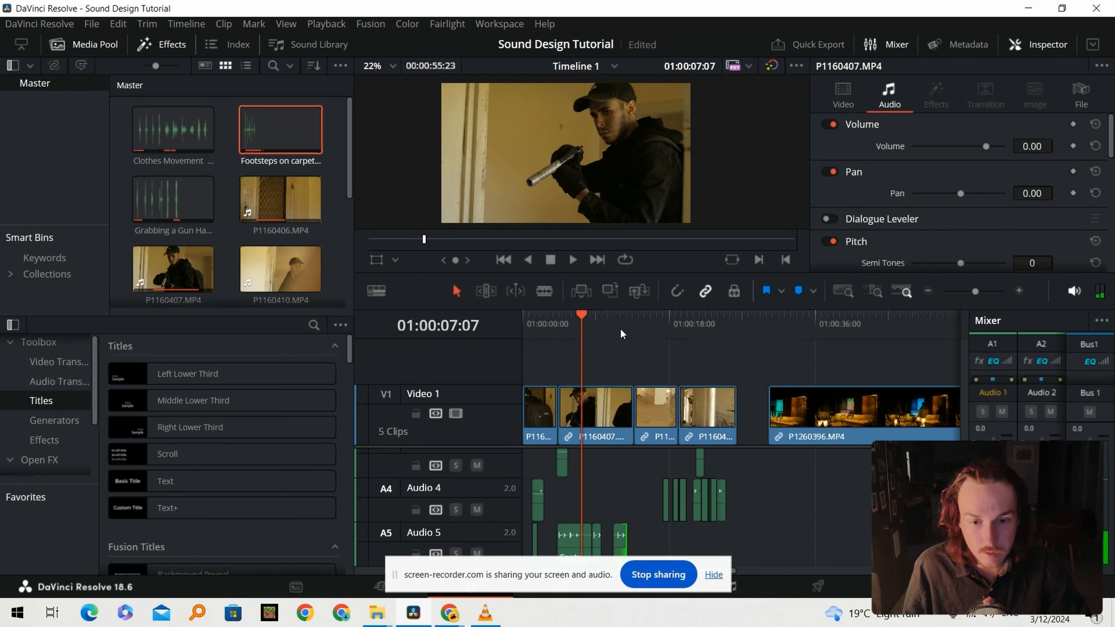
Examine the boots and the debris underfoot in P1160414.MP4 at 01:00:14:11 to judge which extra sound fits
drag(634, 320, 641, 321)
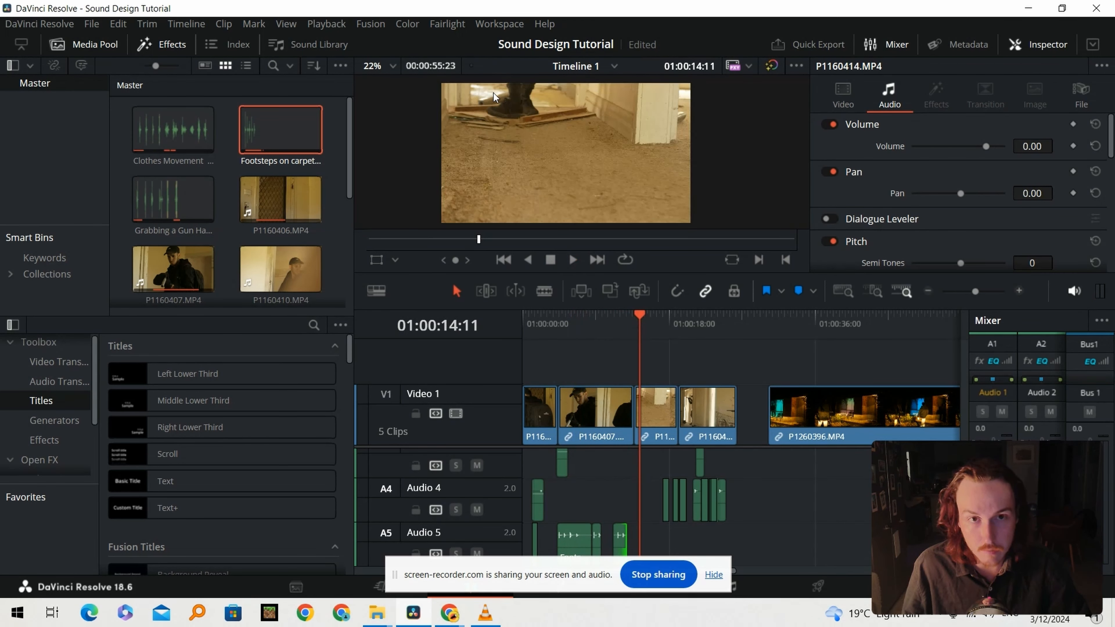
scroll(508, 118, up, 5)
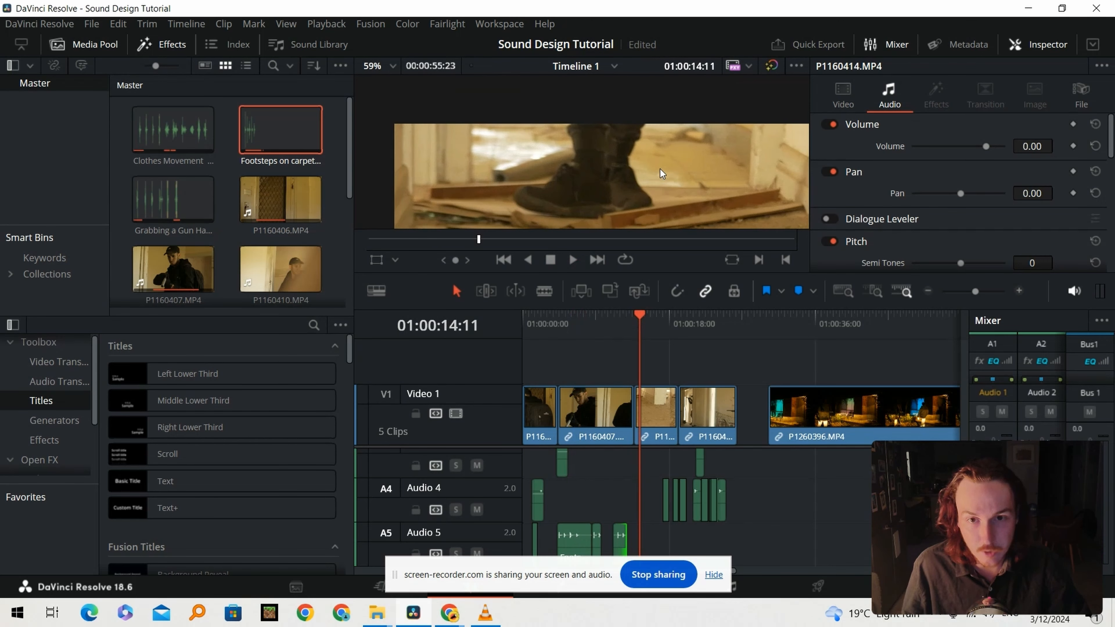
scroll(662, 172, up, 2)
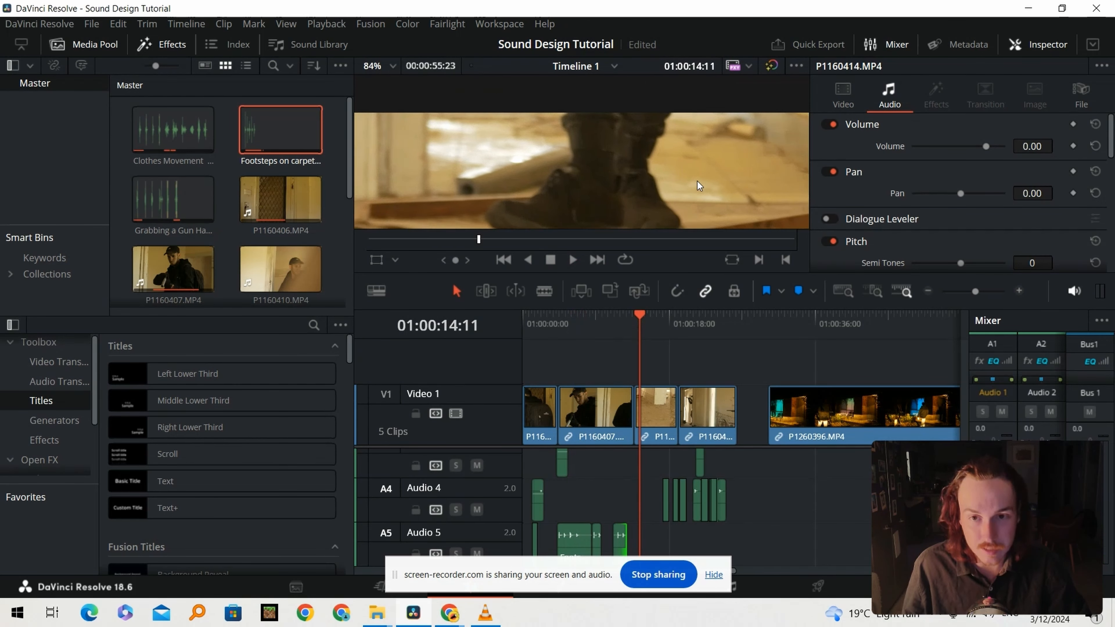
scroll(697, 180, down, 1)
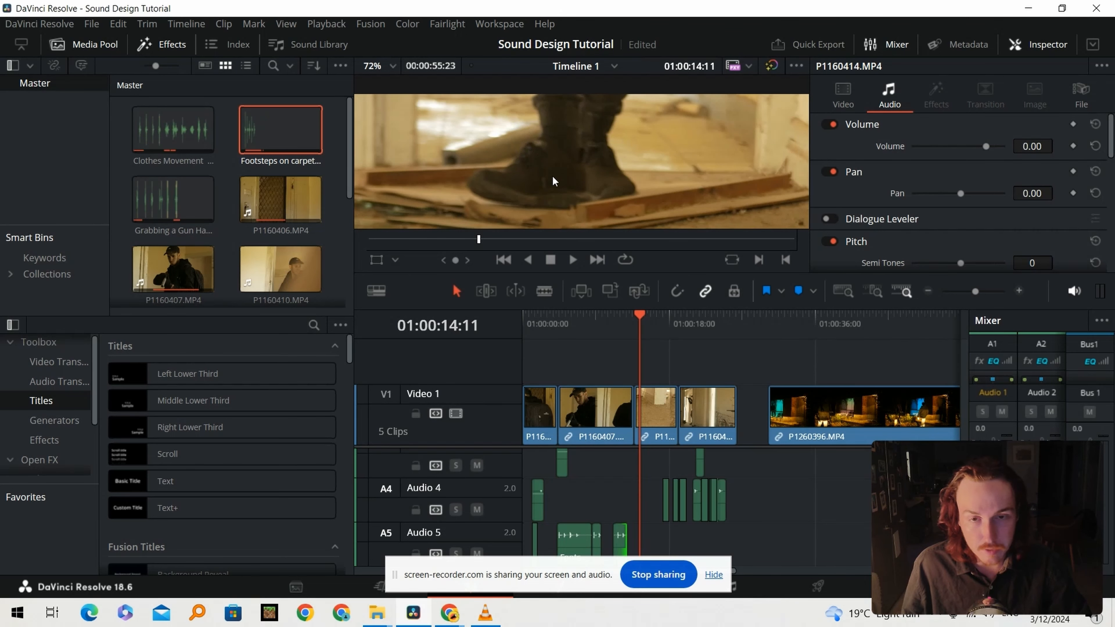
scroll(565, 214, down, 5)
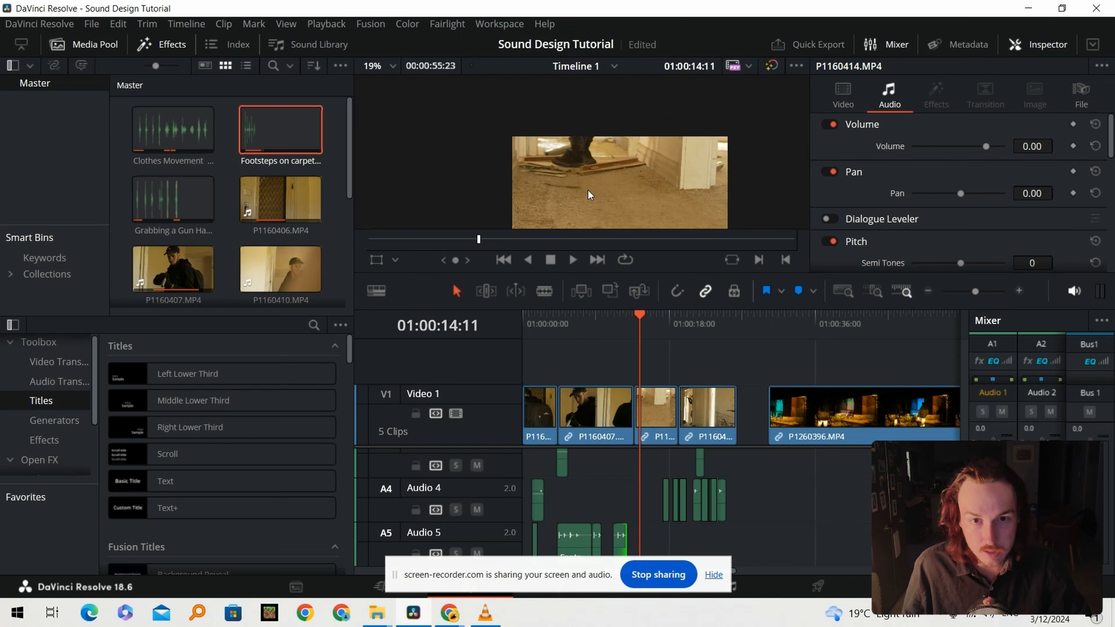
scroll(589, 194, up, 2)
click(629, 325)
scroll(587, 172, down, 2)
scroll(588, 172, up, 1)
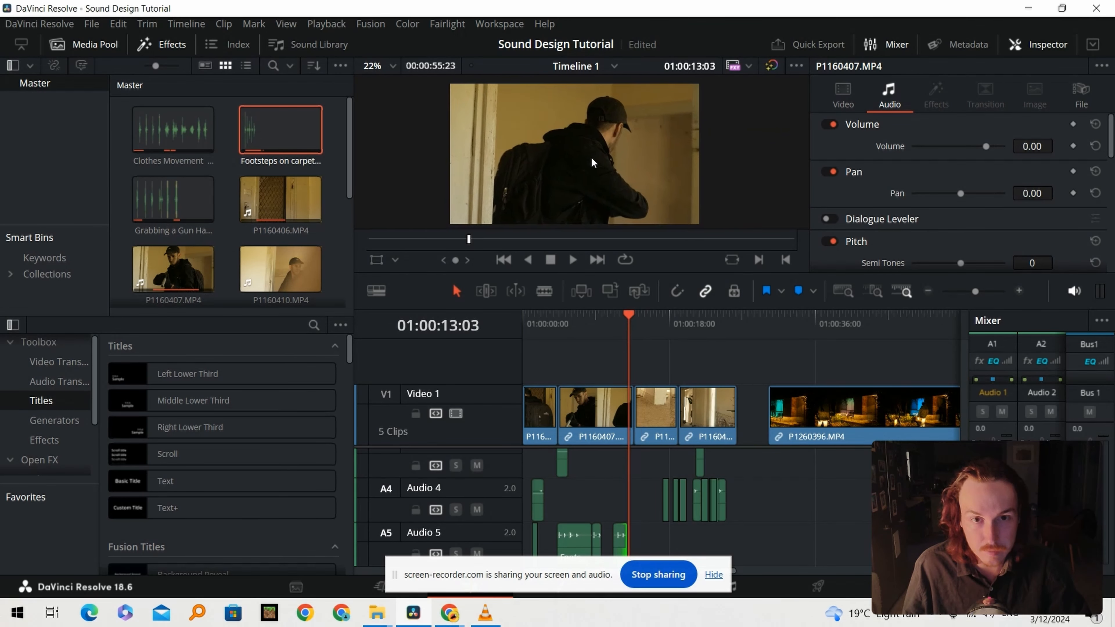
Switch to the browser and search YouTube for "stepping on broken glass sound effect"
mouse_move(456, 614)
click(365, 554)
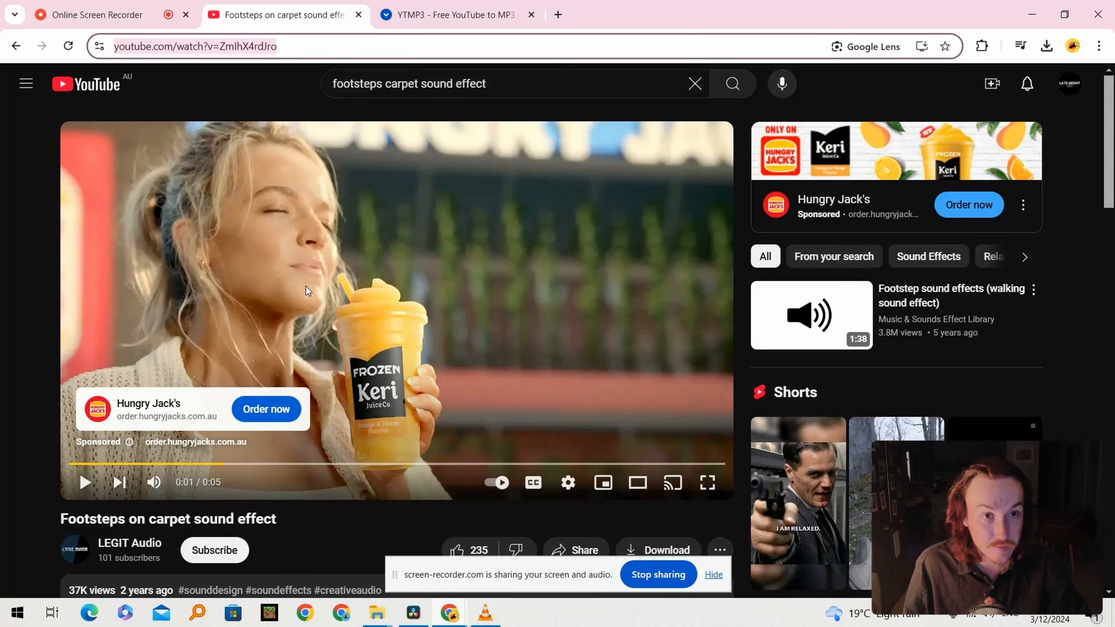
drag(384, 84, 316, 83)
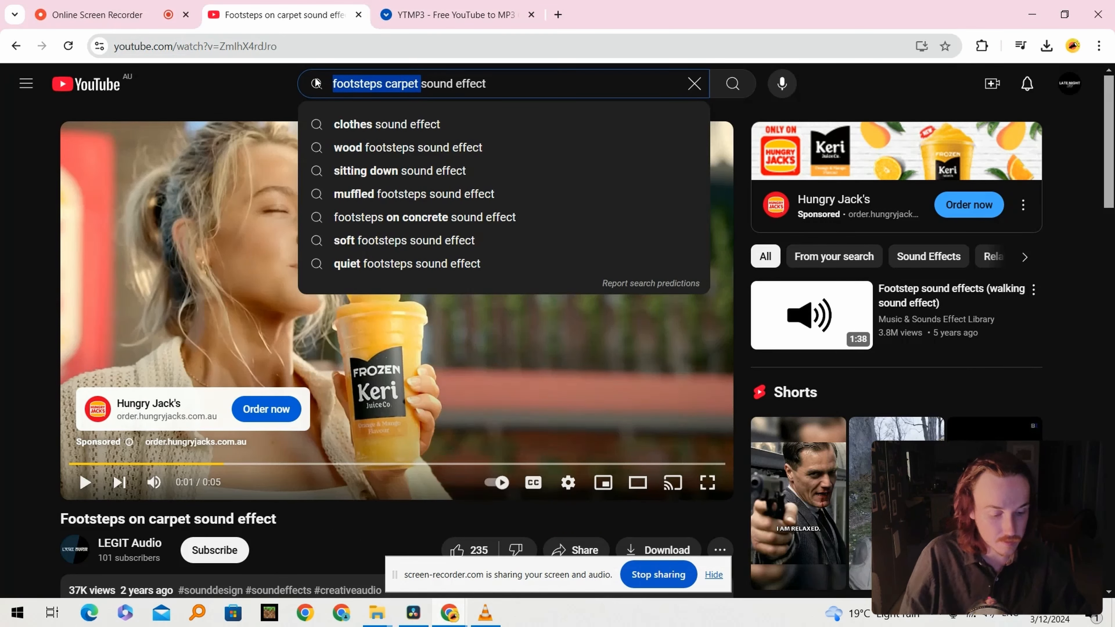
text(stepping on)
key(BackSpace)
text(on broken glass)
key(Return)
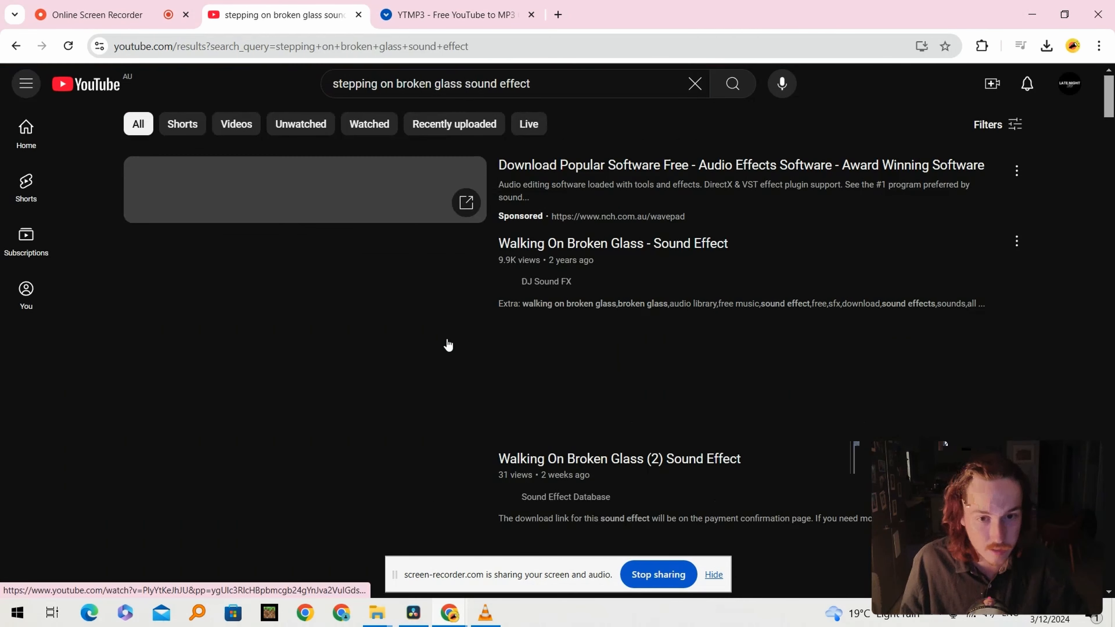
Convert the YouTube video Walking On Broken Glass - Sound Effect with YTMP3 and place the MP3 on Audio 5 in DaVinci Resolve
scroll(445, 379, down, 2)
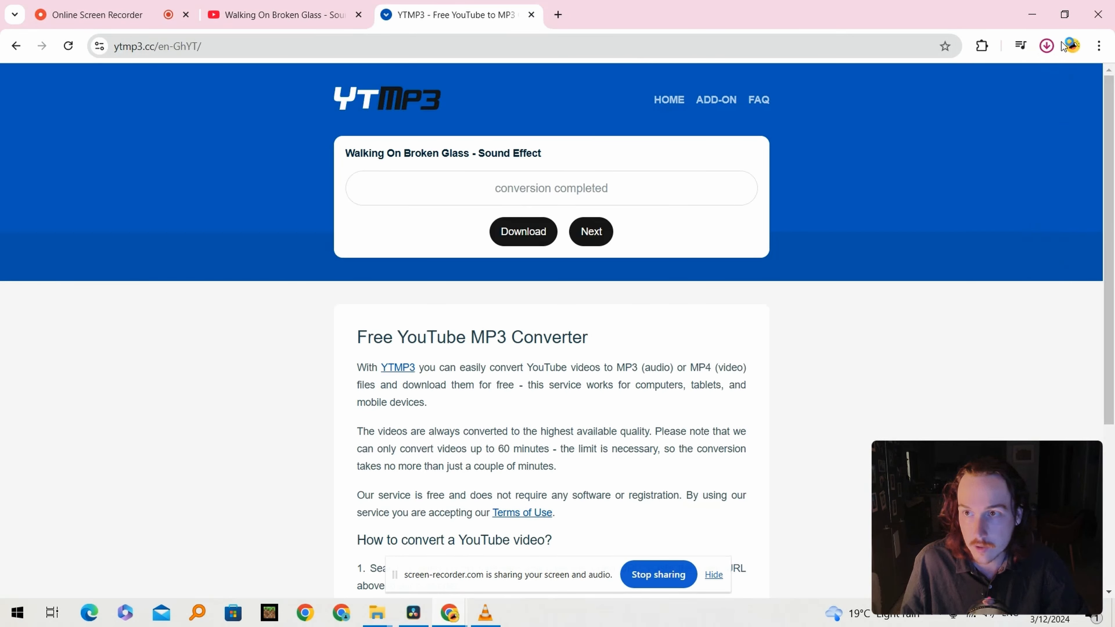
drag(946, 112, 637, 486)
mouse_move(675, 549)
mouse_down()
mouse_move(661, 551)
mouse_move(672, 549)
mouse_up()
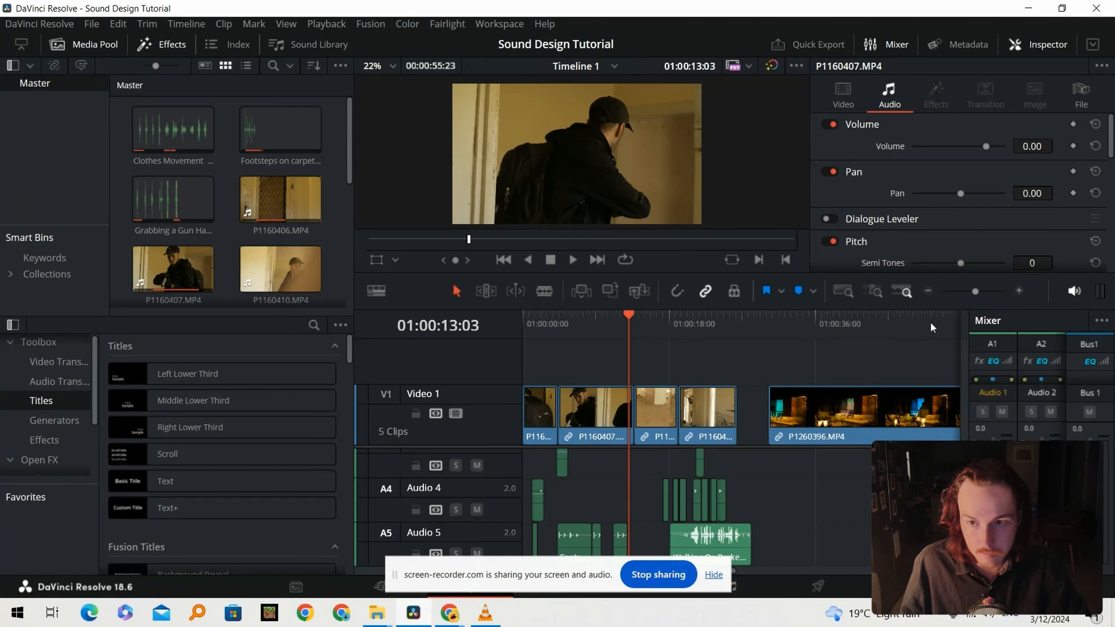
Place a short section of the Walking On Broken Glass clip on Audio 4, starting at about 01:00:13:03
click(1019, 292)
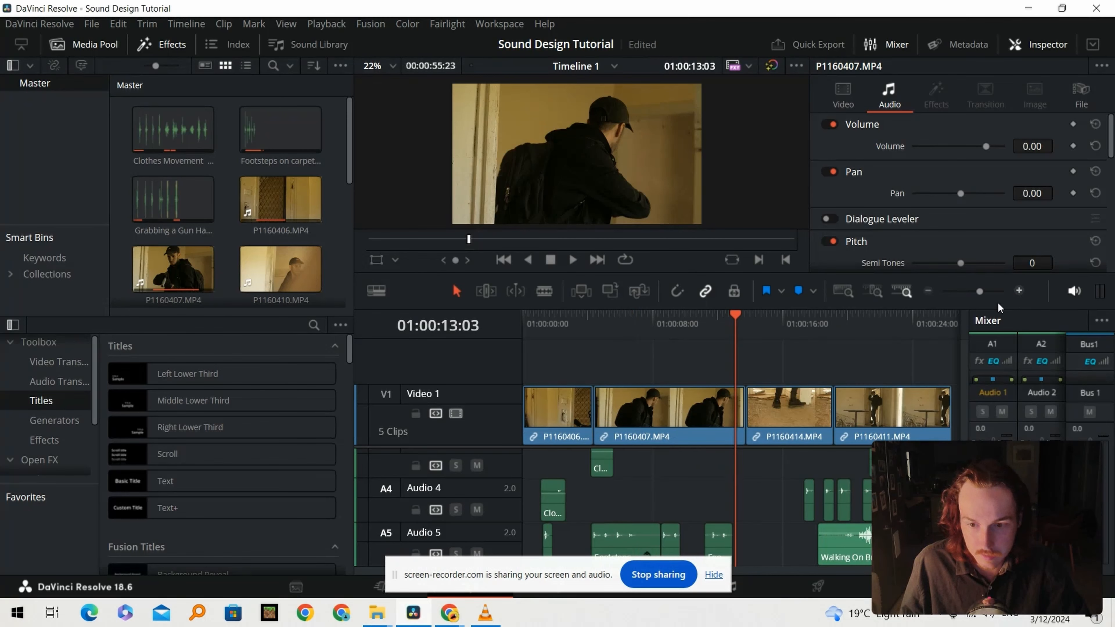
drag(847, 540, 719, 499)
drag(725, 501, 754, 507)
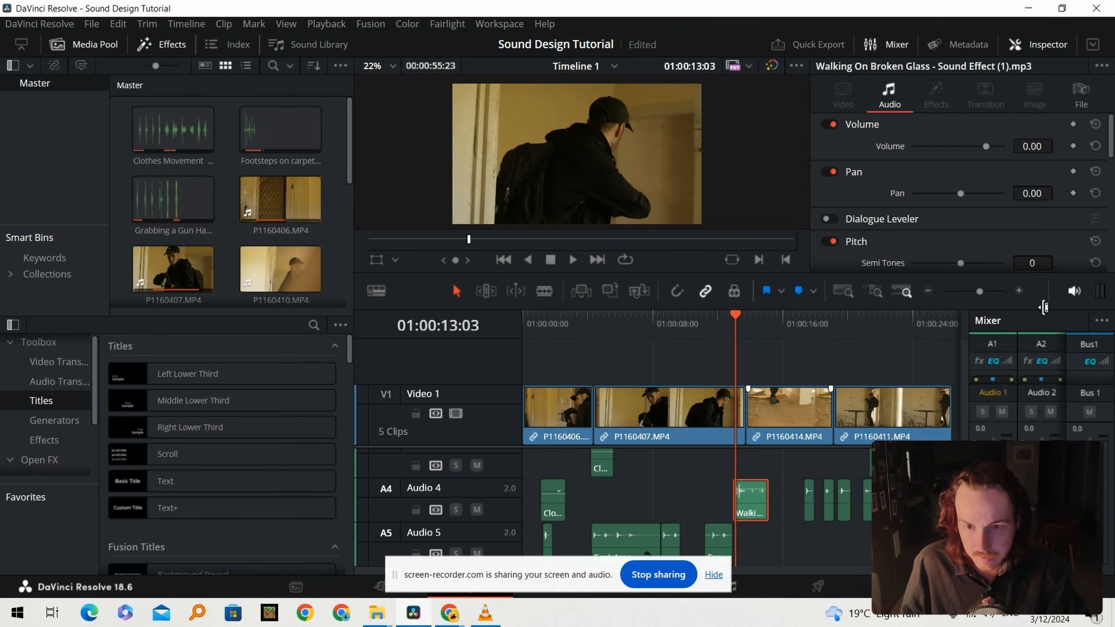
click(1020, 289)
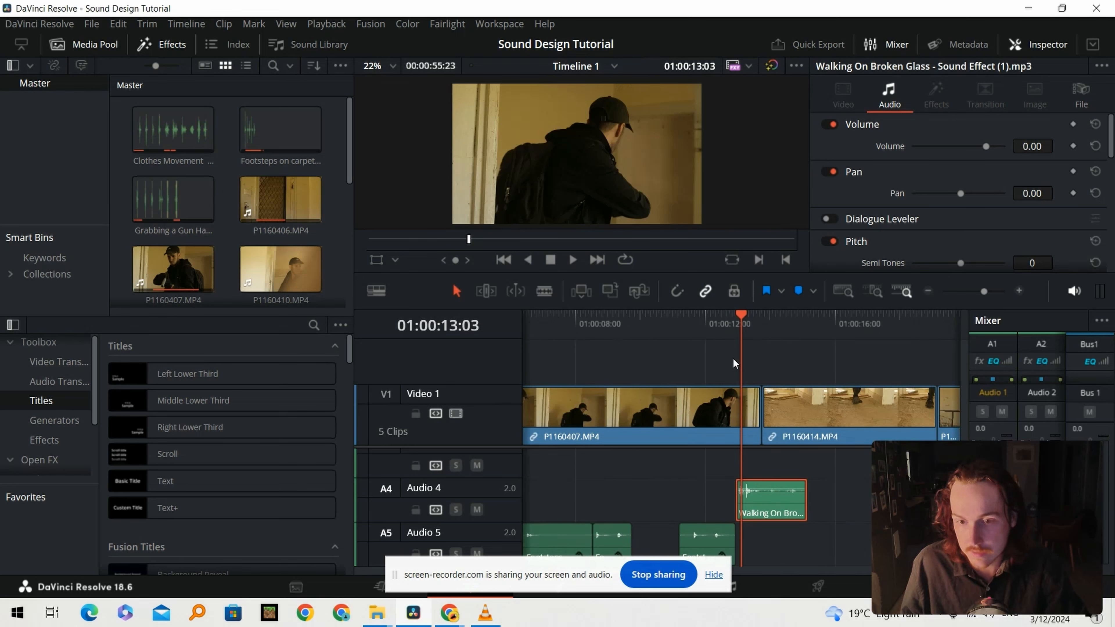
Play the timeline from just before the broken glass clip to about 01:00:17:06 to check it against the footsteps
click(732, 323)
key(space)
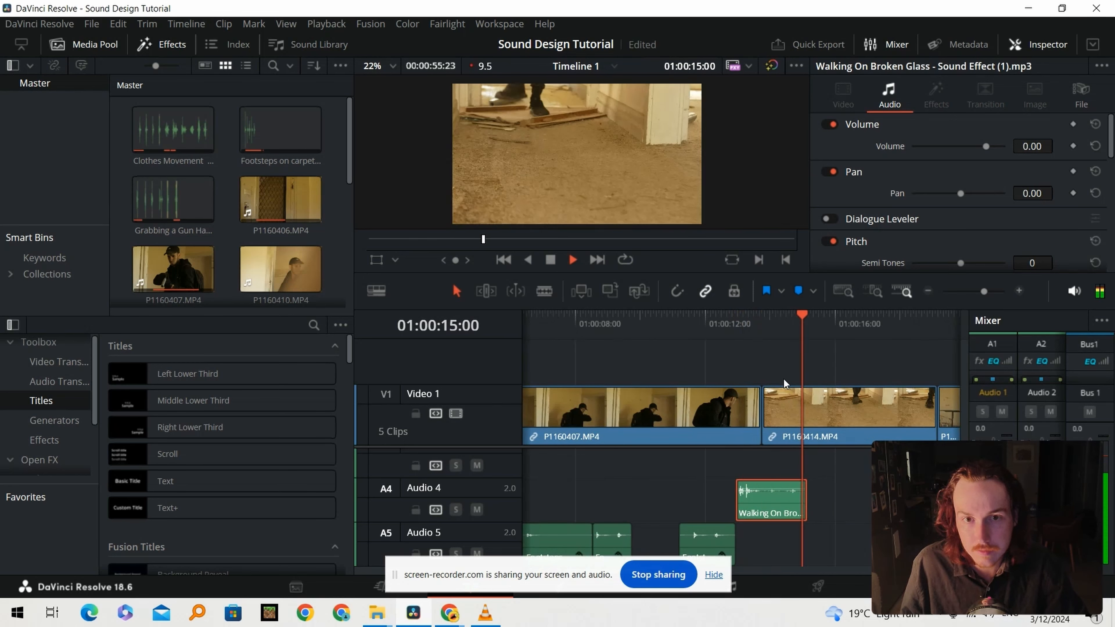
key(space)
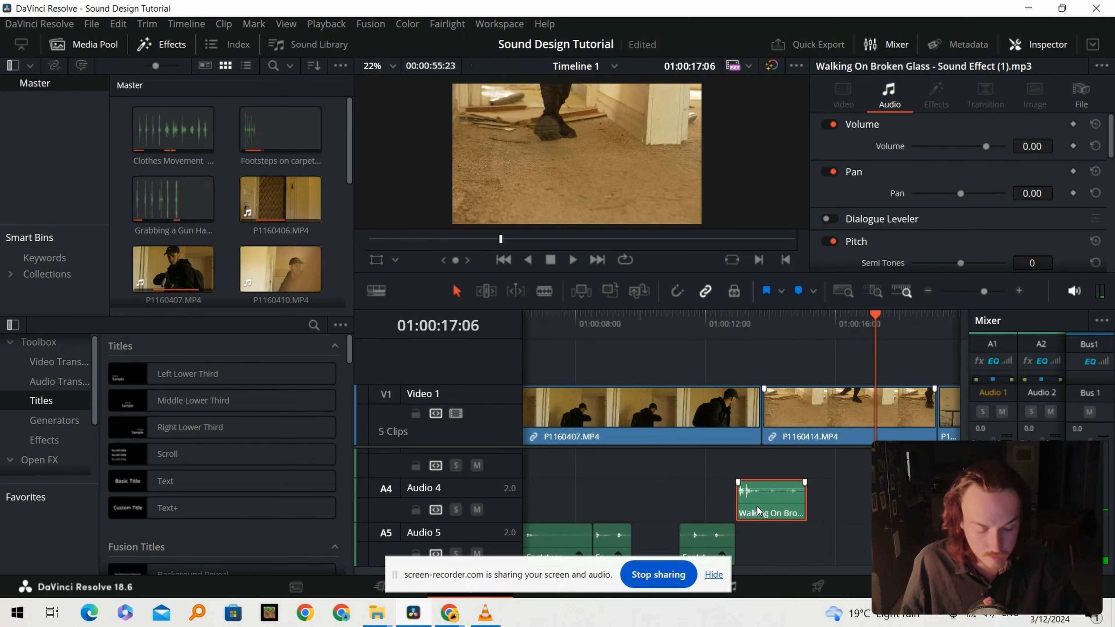
Extend the start of the Walking On Broken Glass clip on Audio 4 earlier, split it twice under P1160407, and delete the short middle piece
drag(739, 501, 596, 495)
key(b)
click(734, 498)
key(a)
scroll(720, 510, left, 2)
key(b)
click(776, 507)
key(a)
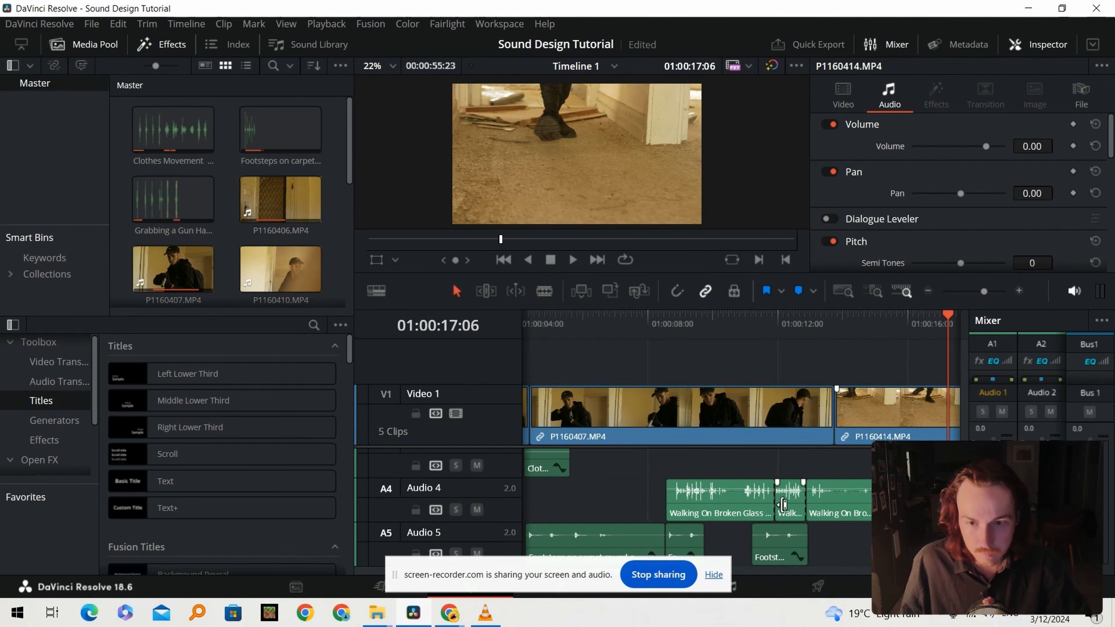
key(Delete)
Split off the end of the remaining broken-glass piece under P1160407 and move it to Audio 3 beneath P1160406
click(738, 508)
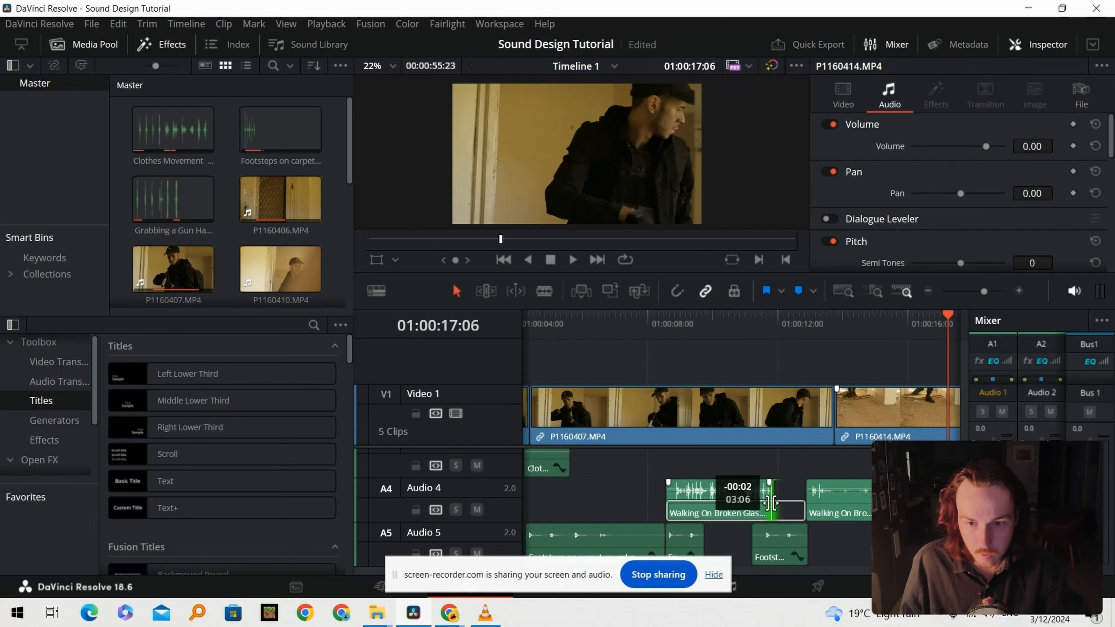
key(b)
click(743, 508)
key(a)
drag(767, 504, 610, 470)
scroll(777, 483, left, 3)
scroll(628, 507, up, 3)
drag(604, 532, 581, 530)
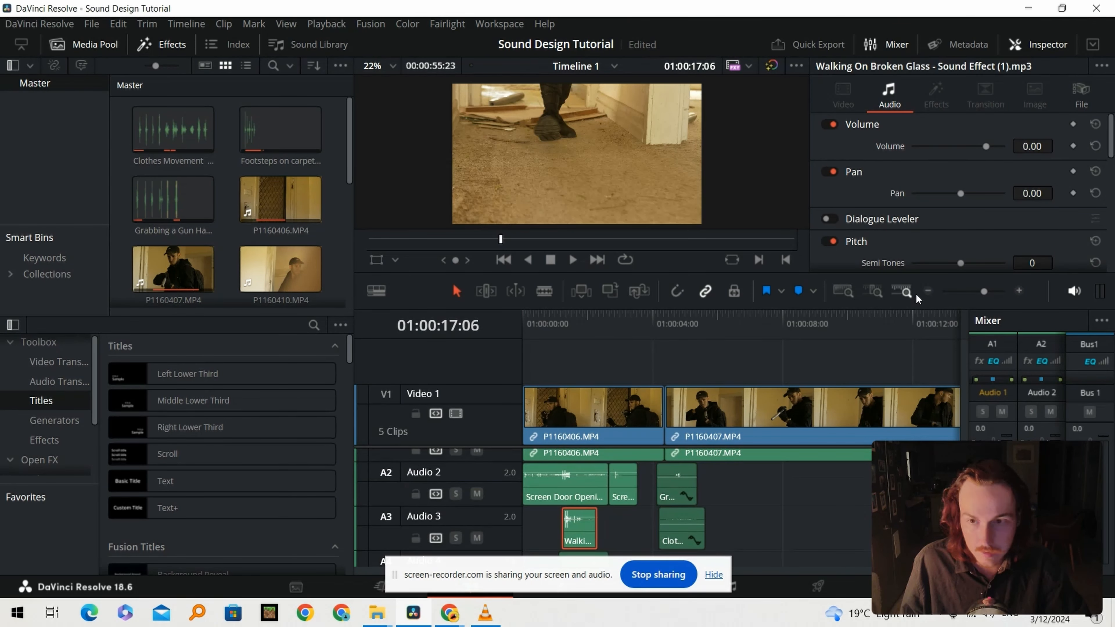
Set the volume of the two broken-glass clips on Audio 4 around the P1160407–P1160414 cut to -5.80
click(928, 291)
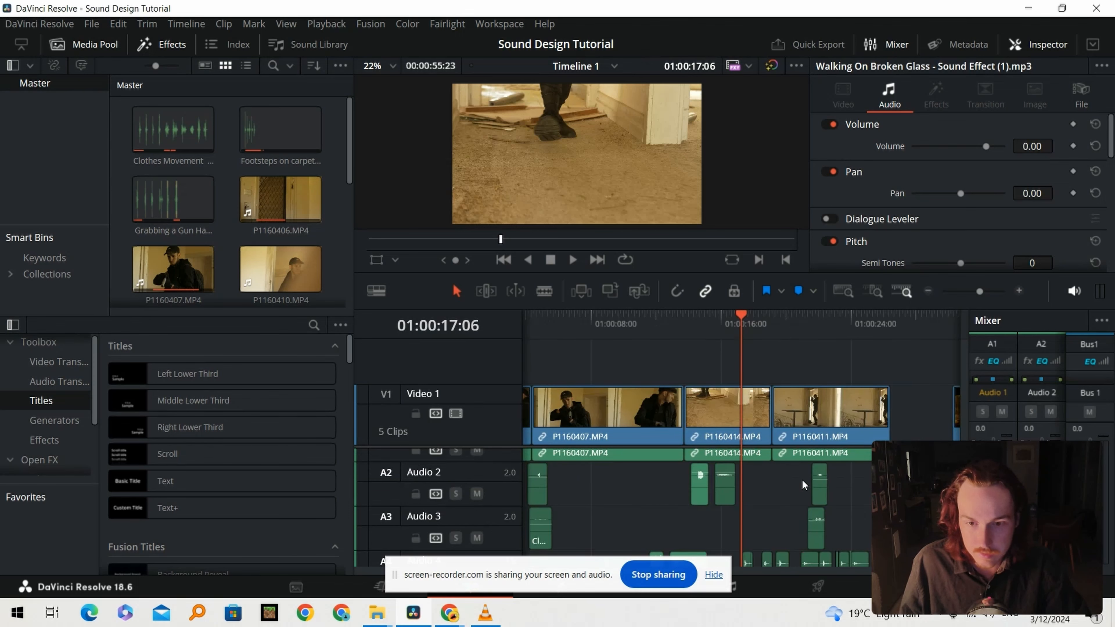
scroll(817, 475, down, 1)
scroll(817, 475, left, 2)
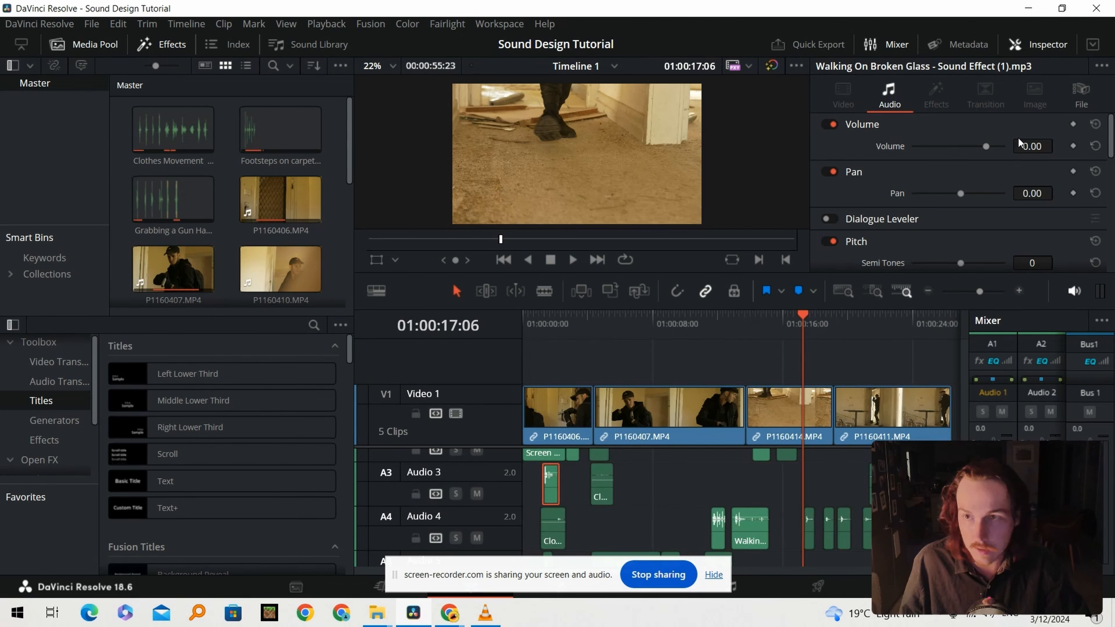
drag(747, 485, 709, 531)
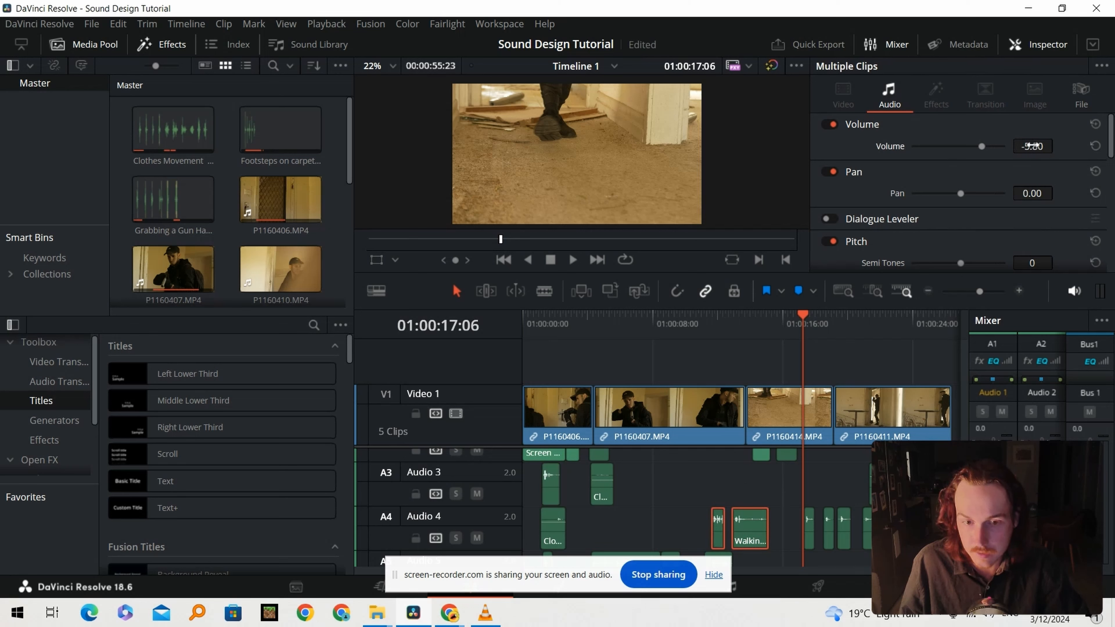
Play the opening shots to check the mix and set the volume of all the footsteps clips on Audio 5 to -7.47
click(532, 320)
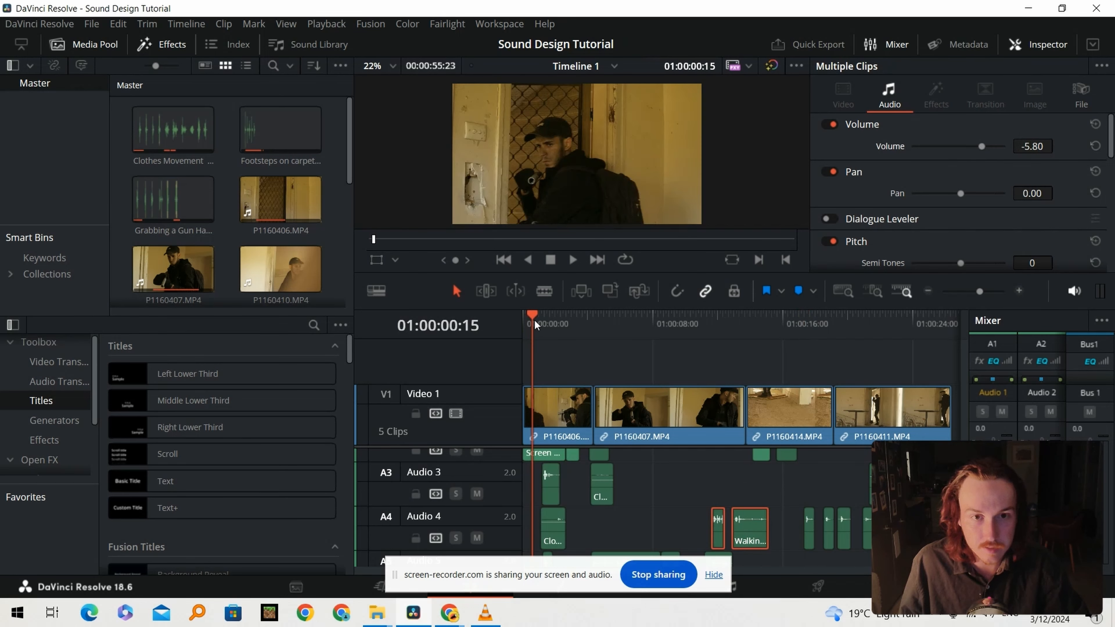
key(space)
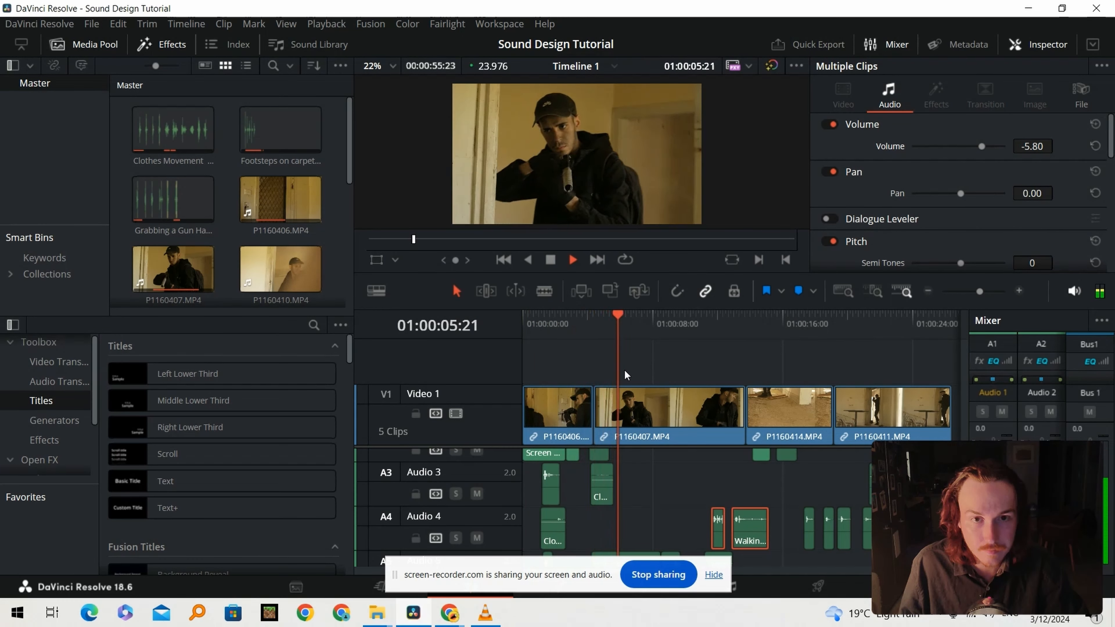
key(space)
scroll(674, 519, down, 1)
drag(754, 549, 540, 526)
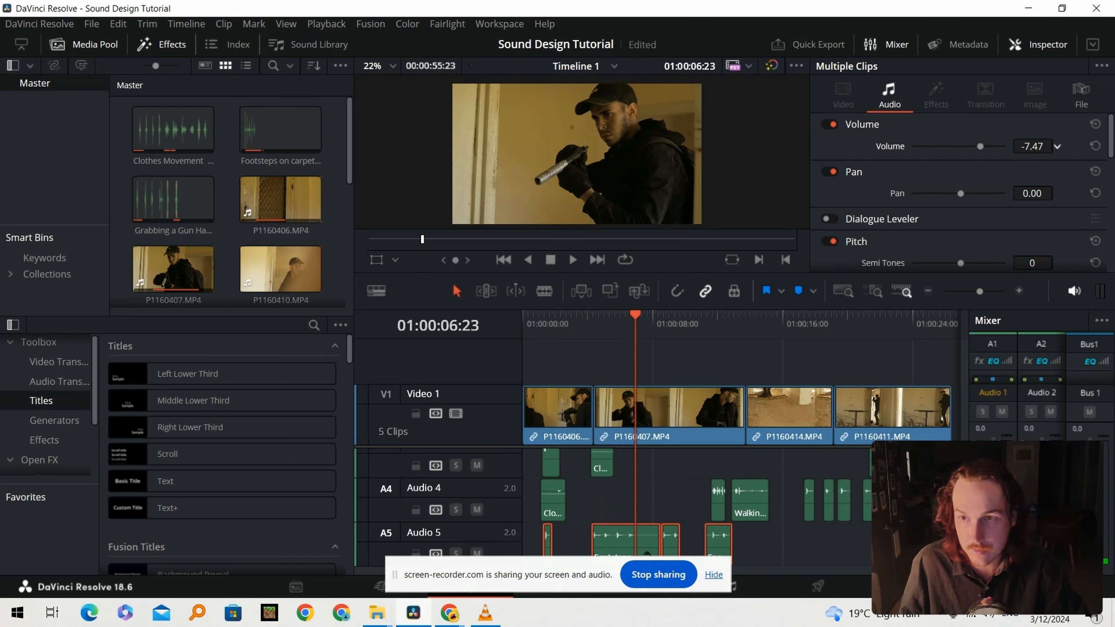
Set the volume of the short Audio 4 footstep clips starting near 17 seconds to -8.47 and play the timeline back from near its beginning
drag(787, 504, 883, 495)
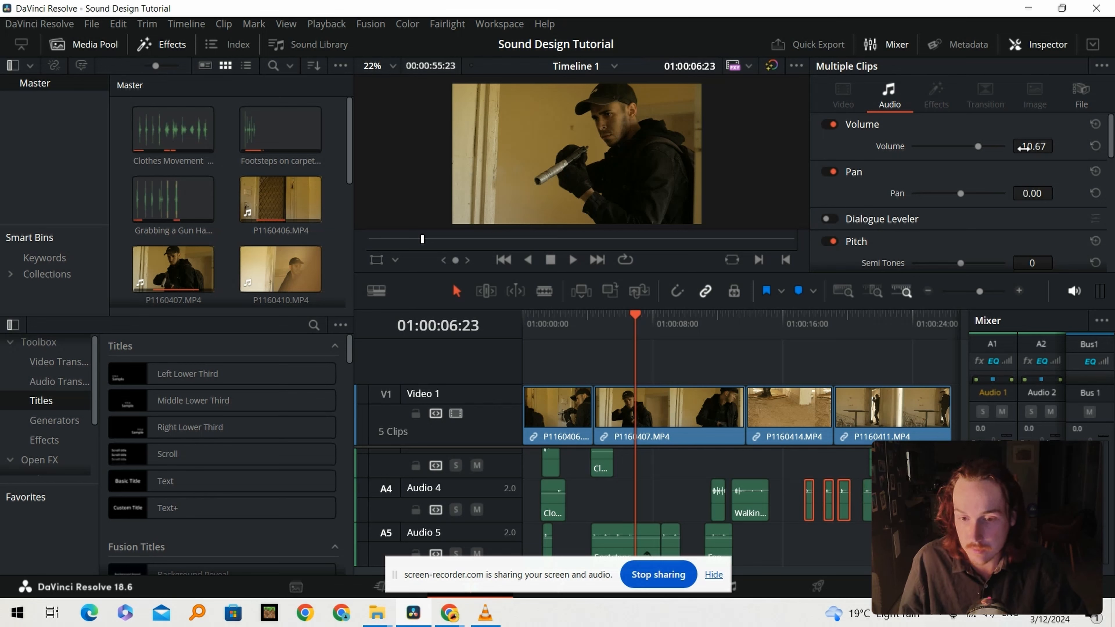
drag(1032, 147, 1042, 146)
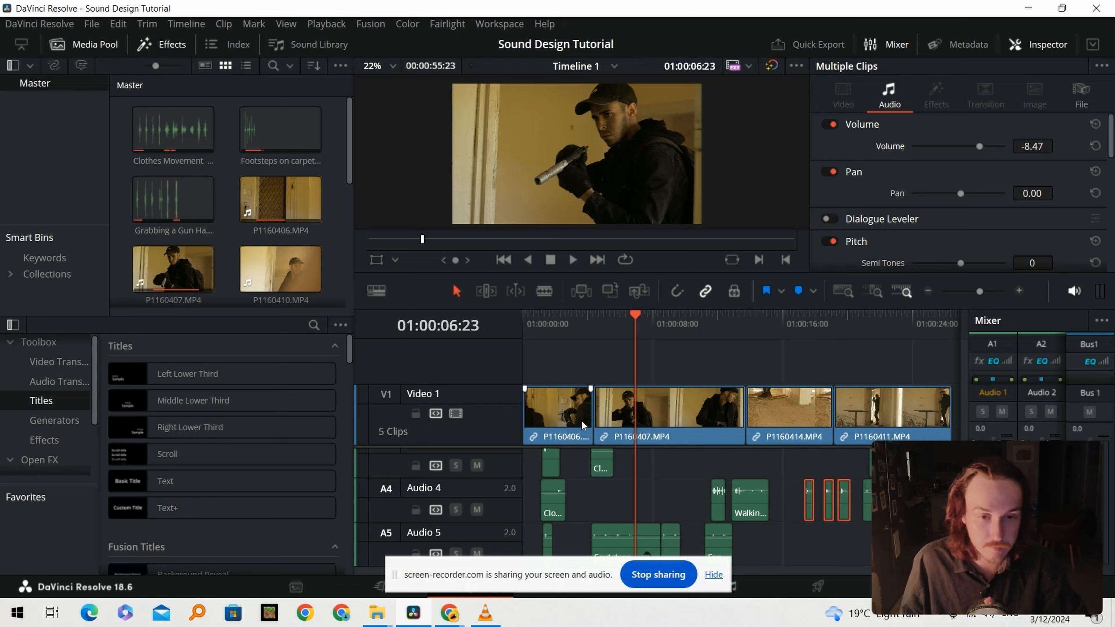
click(542, 318)
key(space)
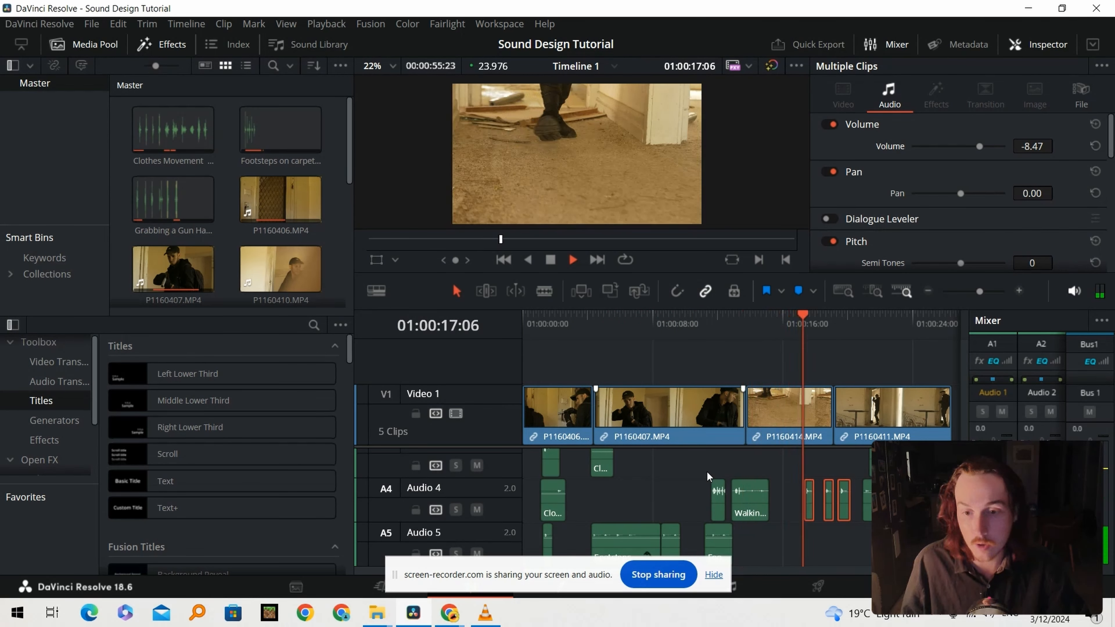
key(space)
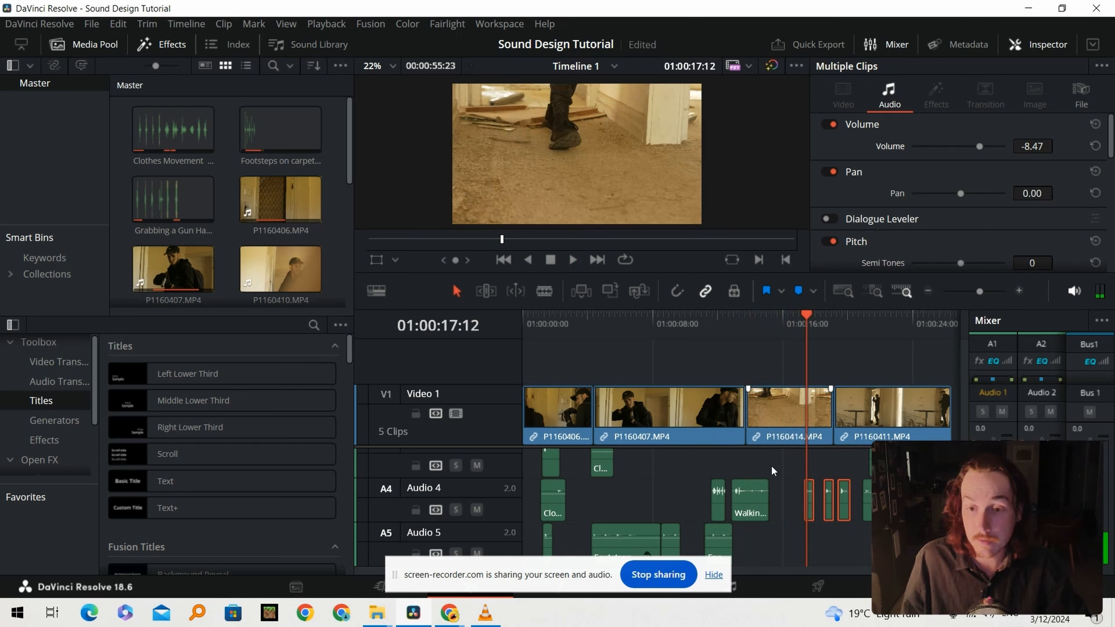
Mute the Audio 1 camera sound and play the sequence from the start with only the sound effects
scroll(705, 466, up, 4)
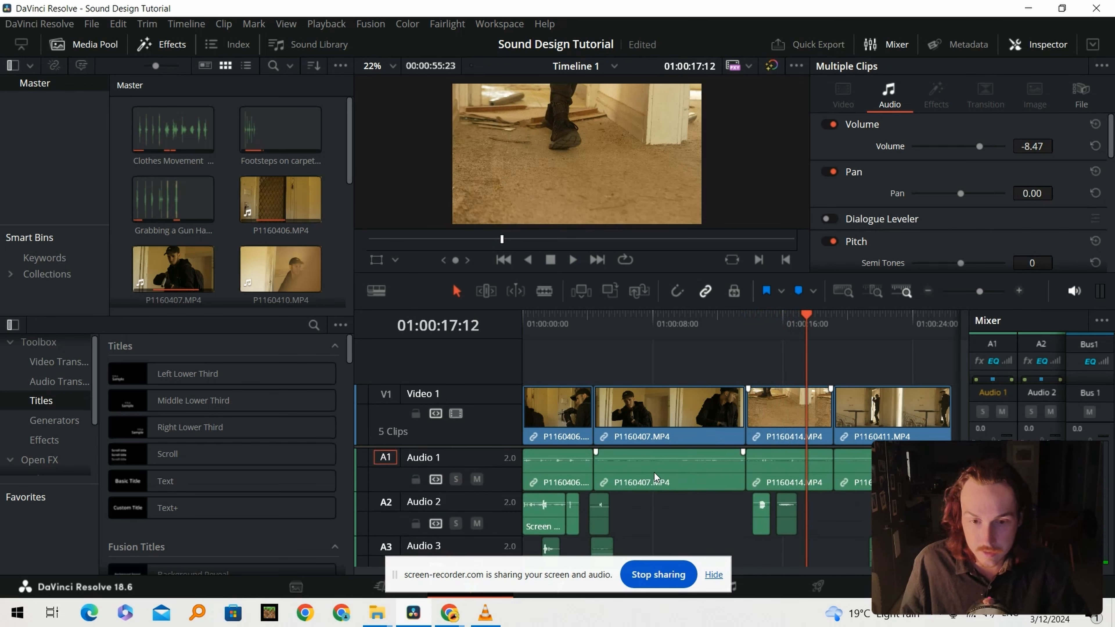
click(477, 479)
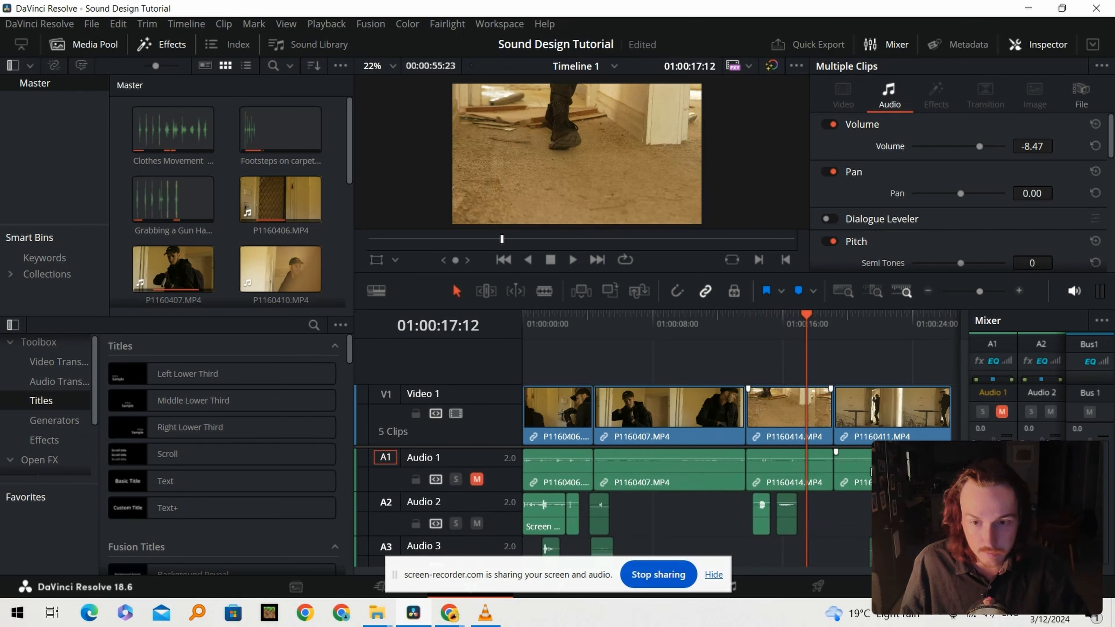
key(Home)
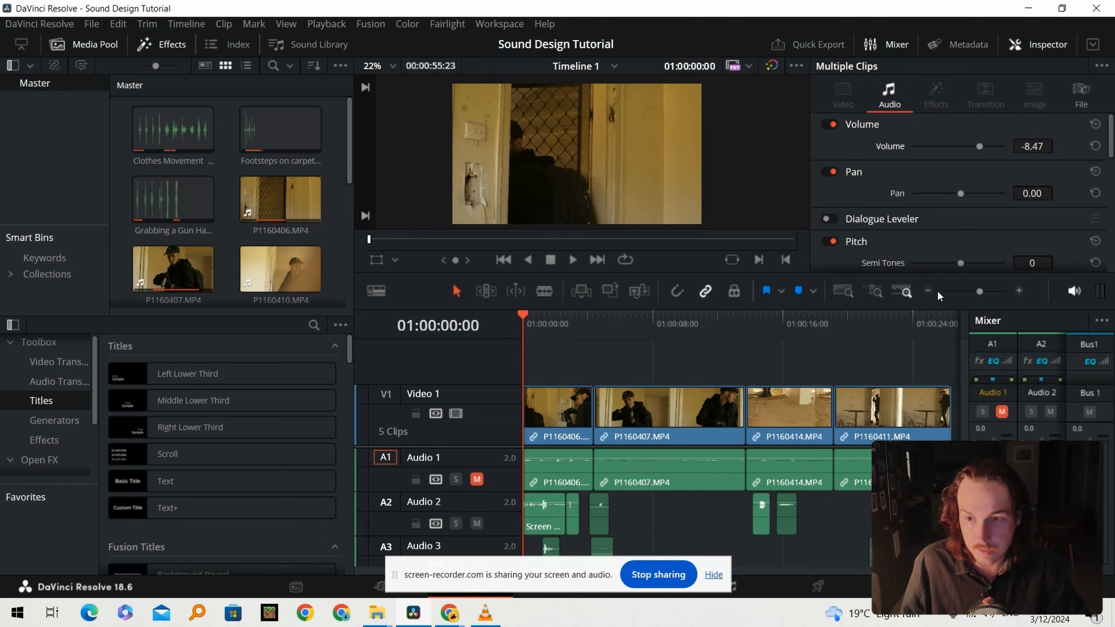
key(ctrl+minus)
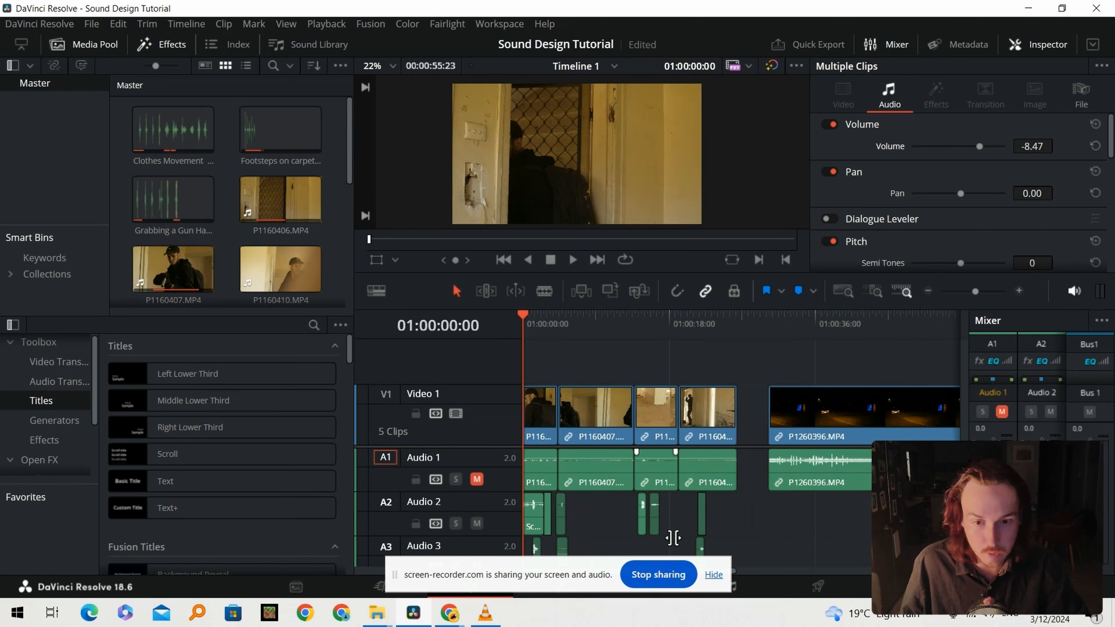
scroll(673, 537, down, 5)
click(698, 534)
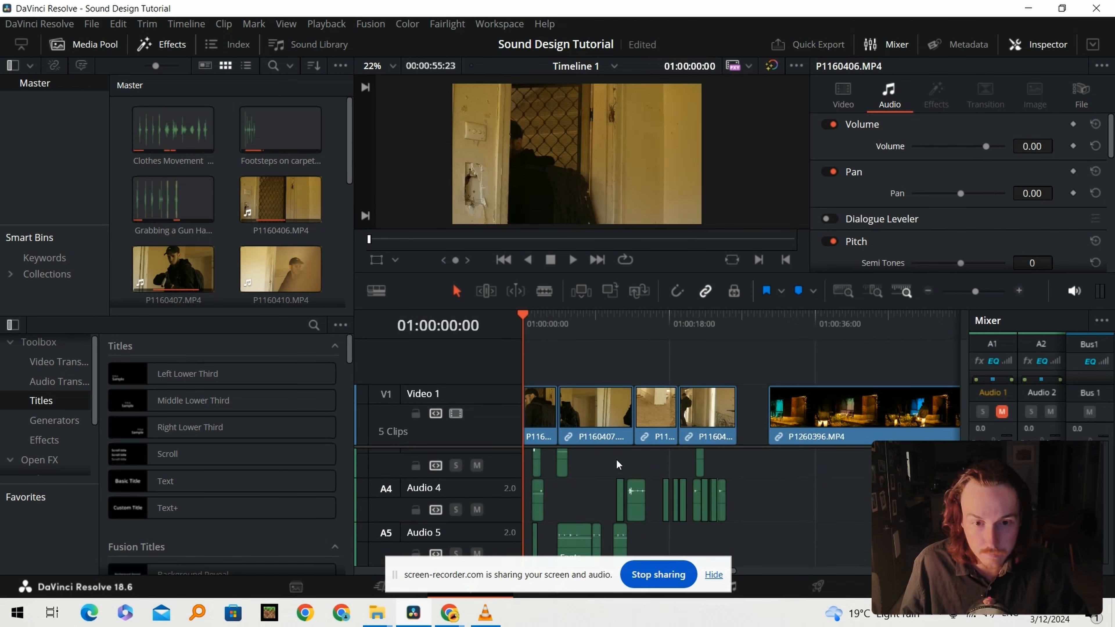
key(space)
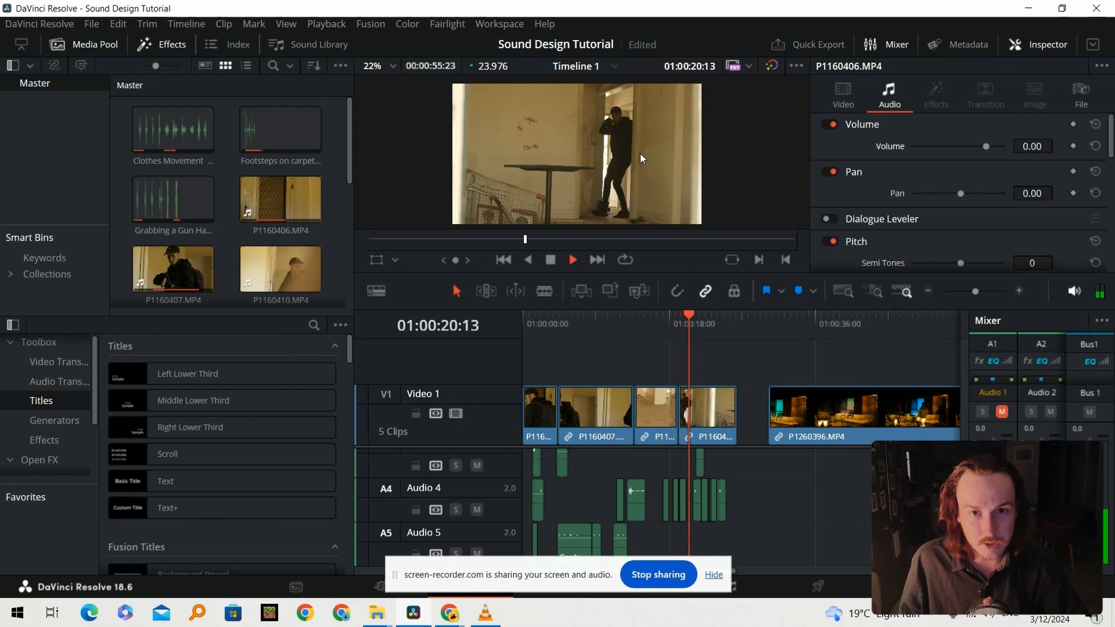
click(550, 260)
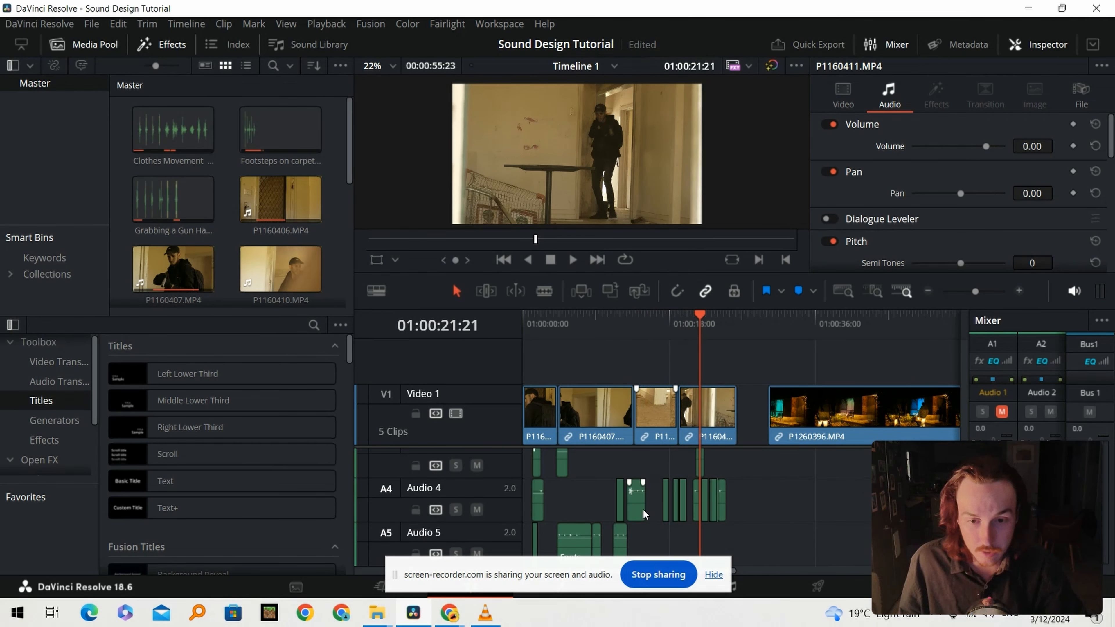
scroll(643, 509, up, 4)
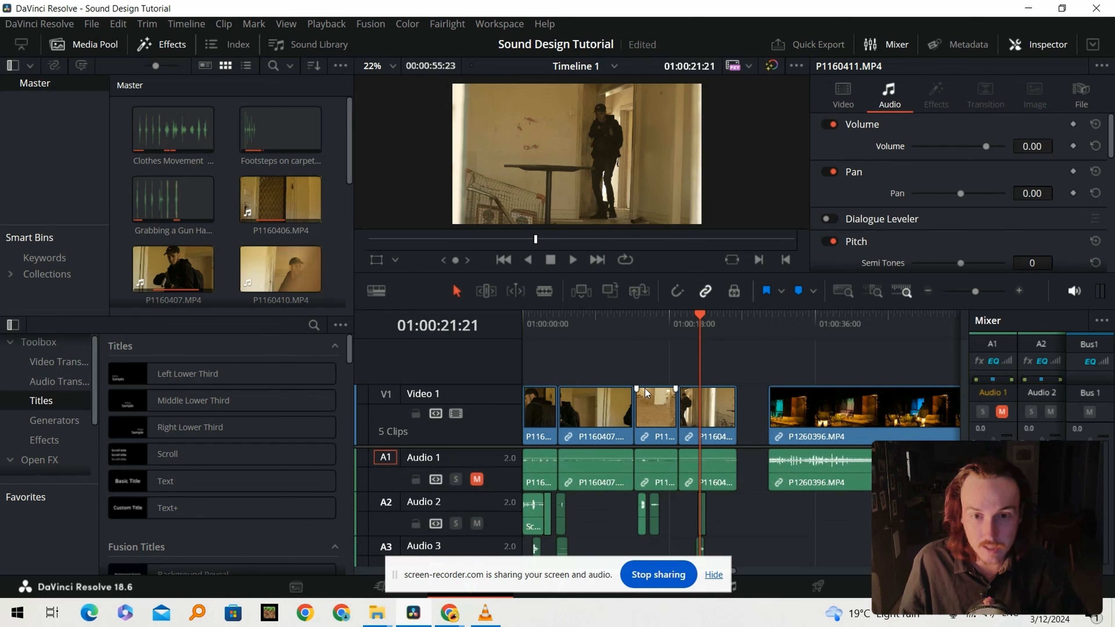
key(Home)
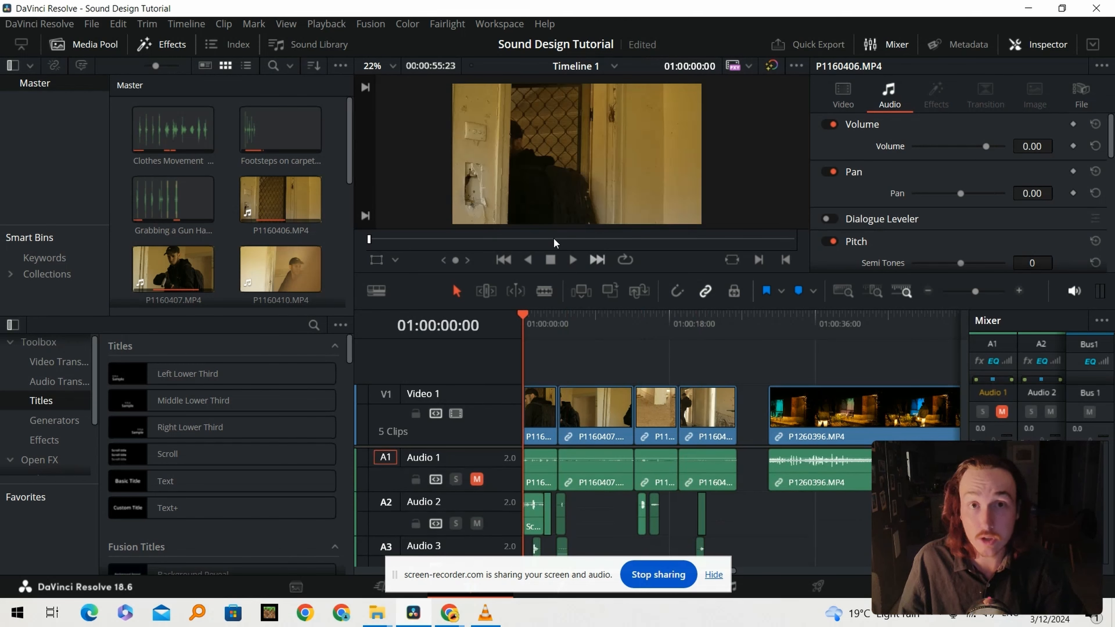
Switch to Chrome and search YouTube for "empty room tone"
mouse_move(447, 616)
click(407, 541)
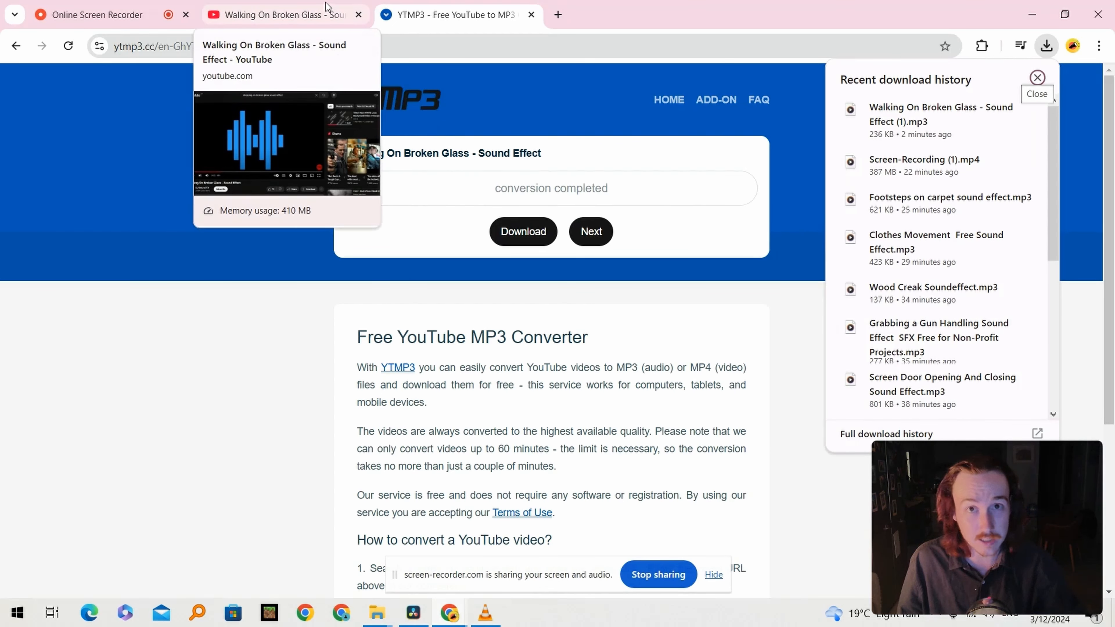
click(314, 4)
drag(464, 83, 319, 80)
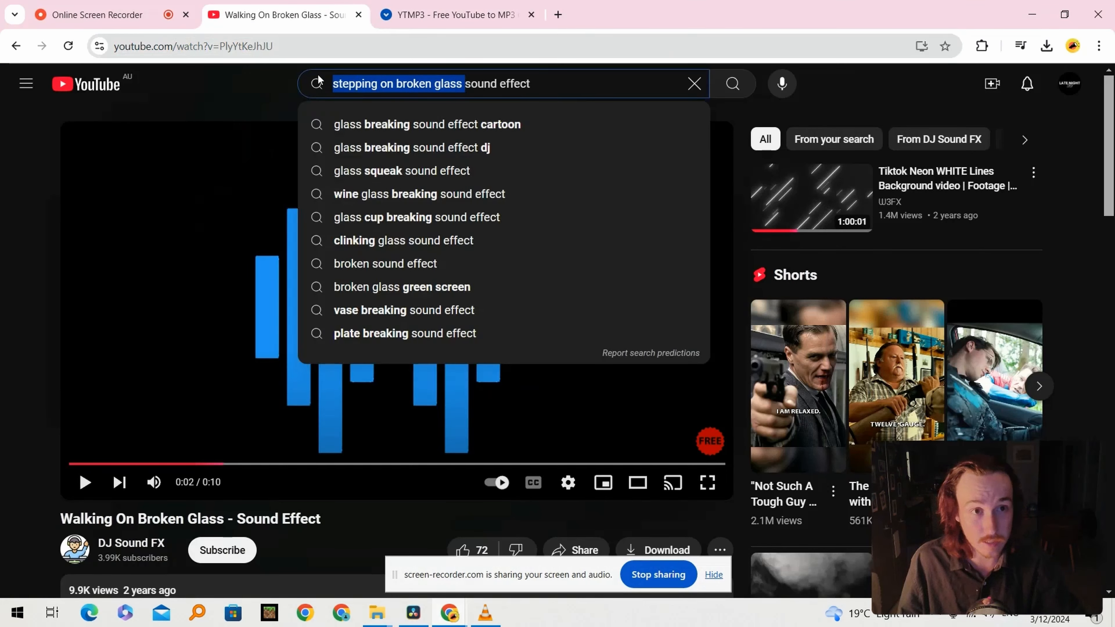
text(empty room tone)
key(Return)
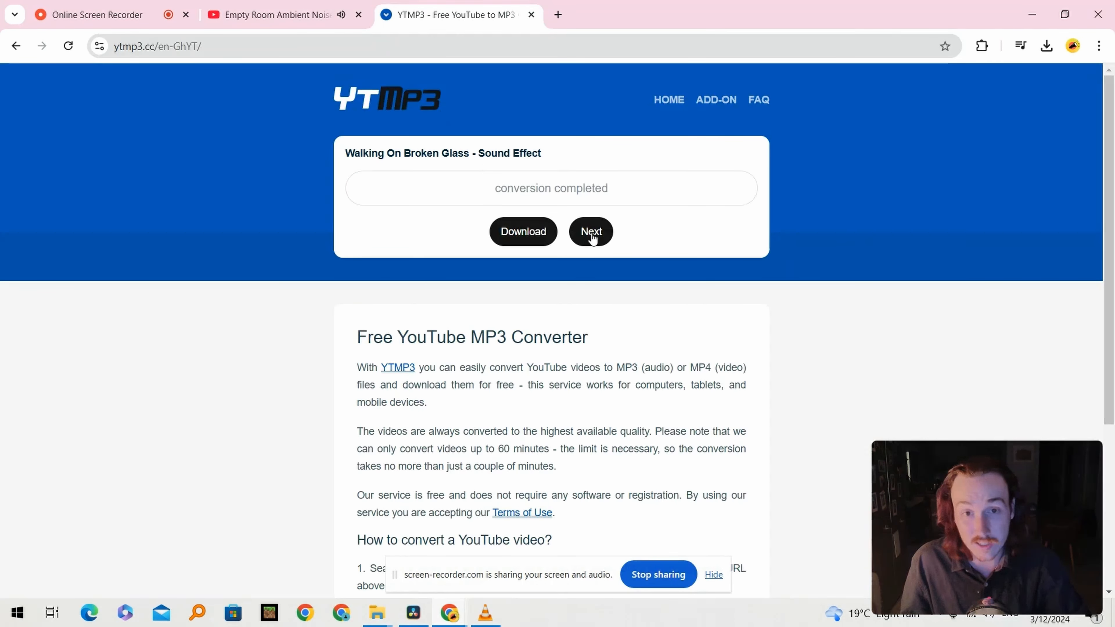
Convert the Empty Room Ambient Noise Sound Effect video to MP3 with YTMP3 and add the download to Audio 6 in DaVinci Resolve
click(592, 239)
key(ctrl+v)
click(713, 231)
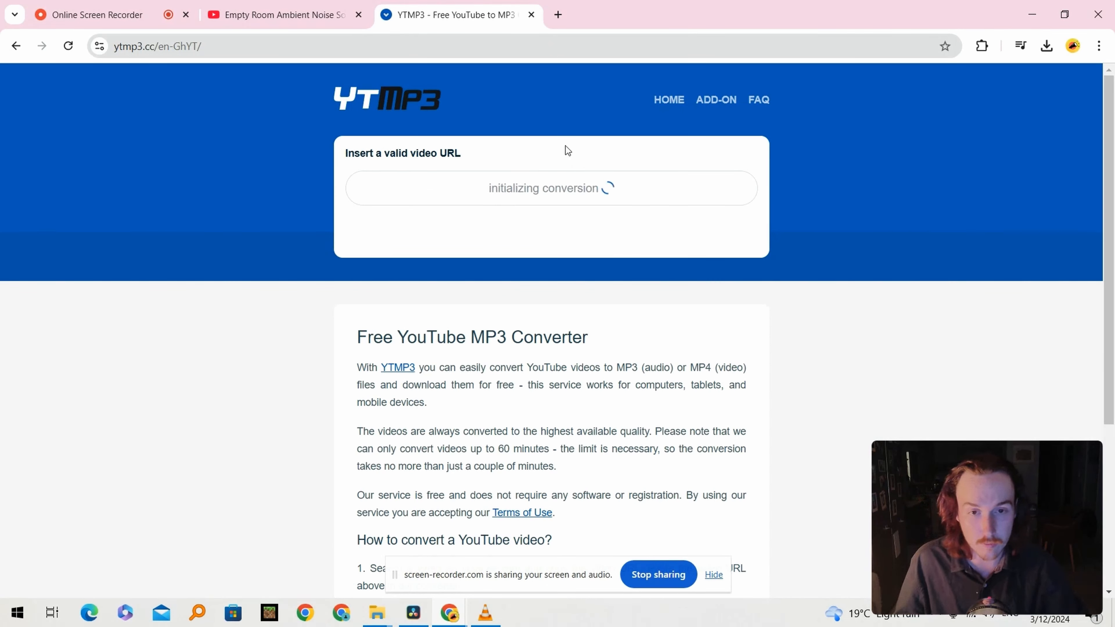
click(512, 235)
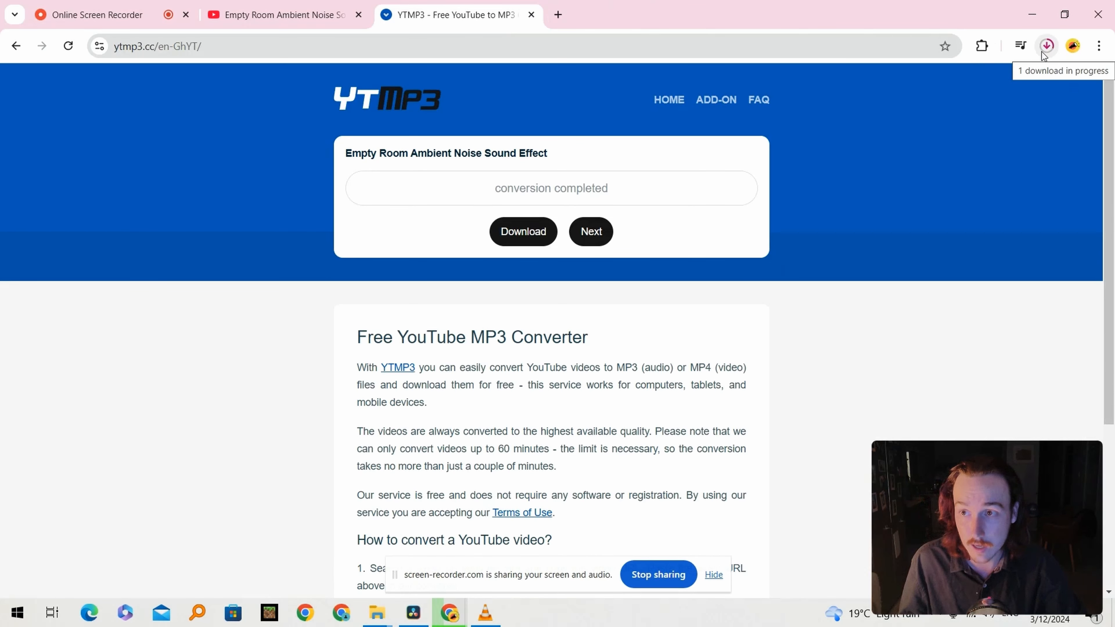
click(1047, 46)
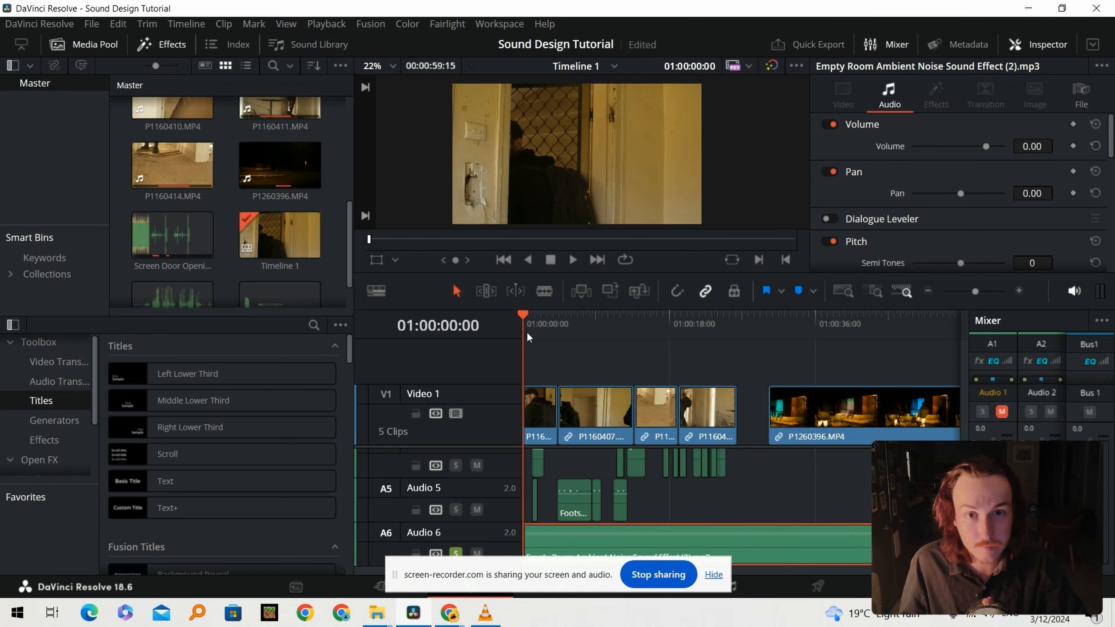
Try the room tone clip on Audio 6 at a volume of 11.36 dB and play it back from the start
key(space)
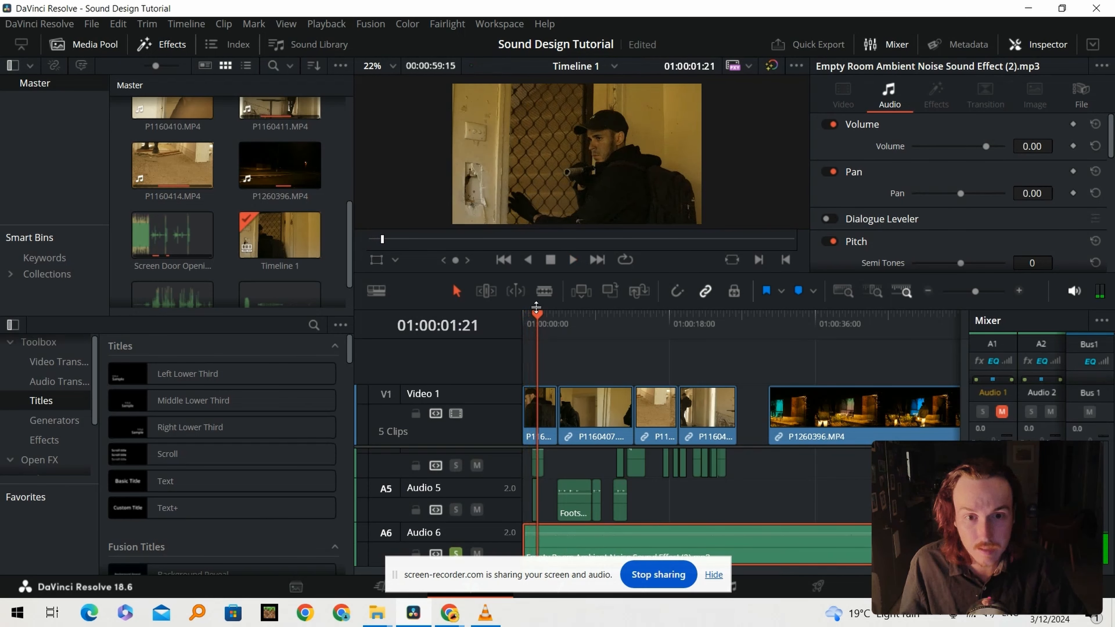
drag(707, 541, 708, 532)
click(544, 315)
click(529, 313)
key(space)
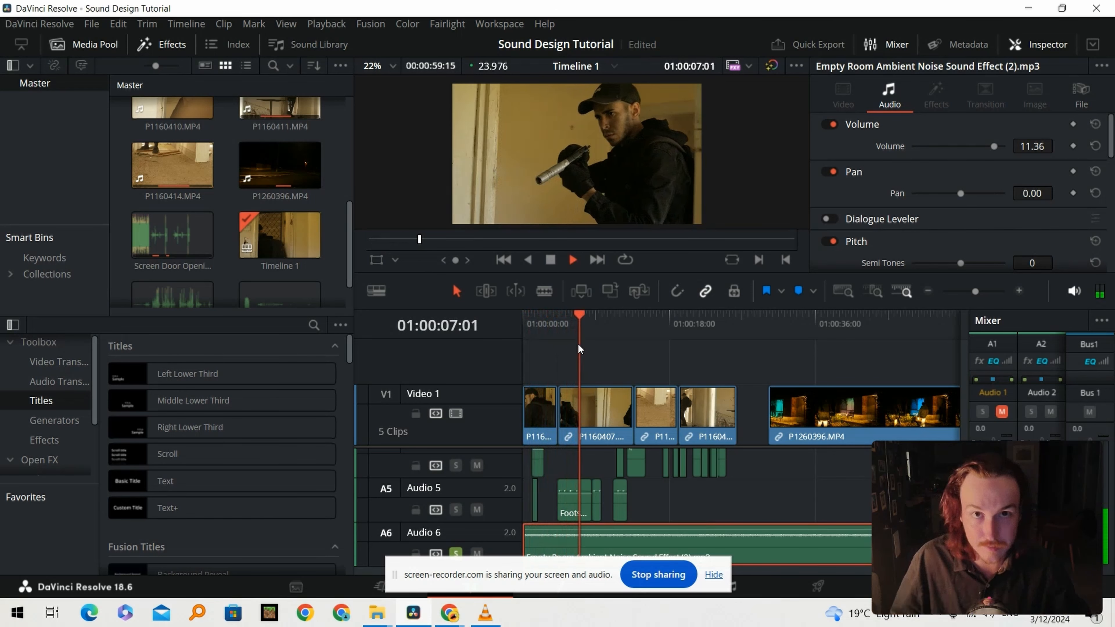
key(space)
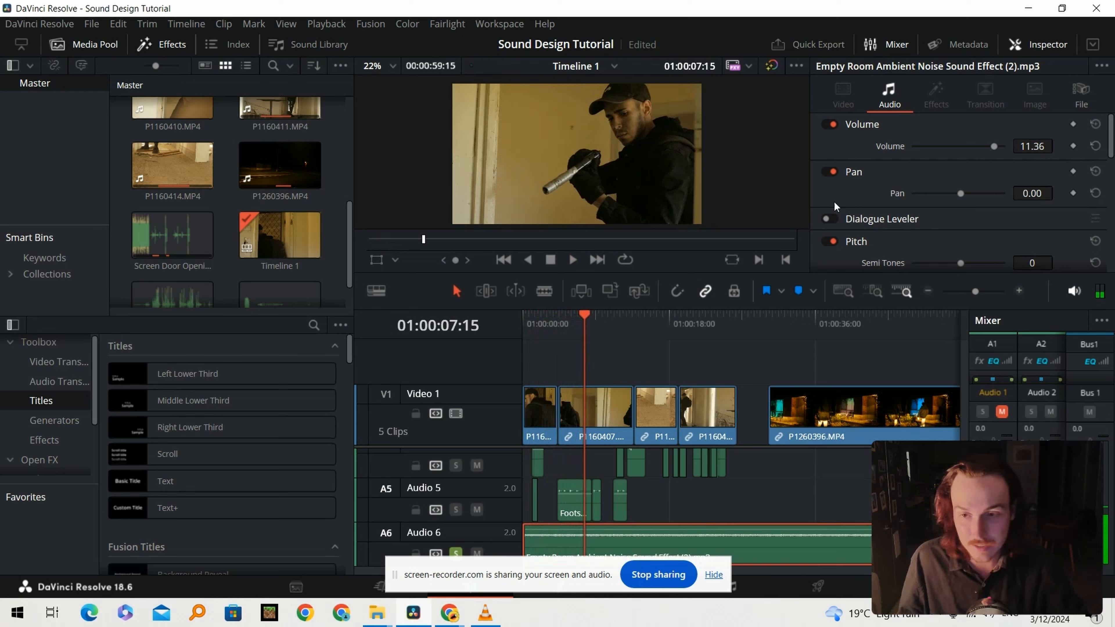
Reset the room tone clip's volume and raise it to 6.82 dB
click(1095, 126)
drag(645, 534, 646, 526)
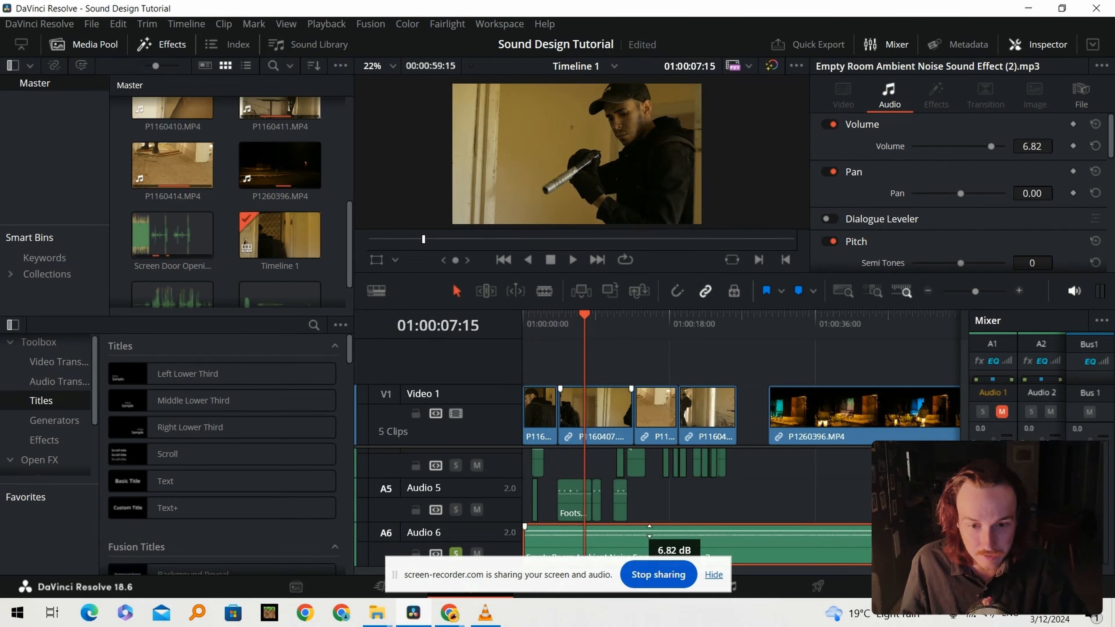
drag(527, 316, 507, 317)
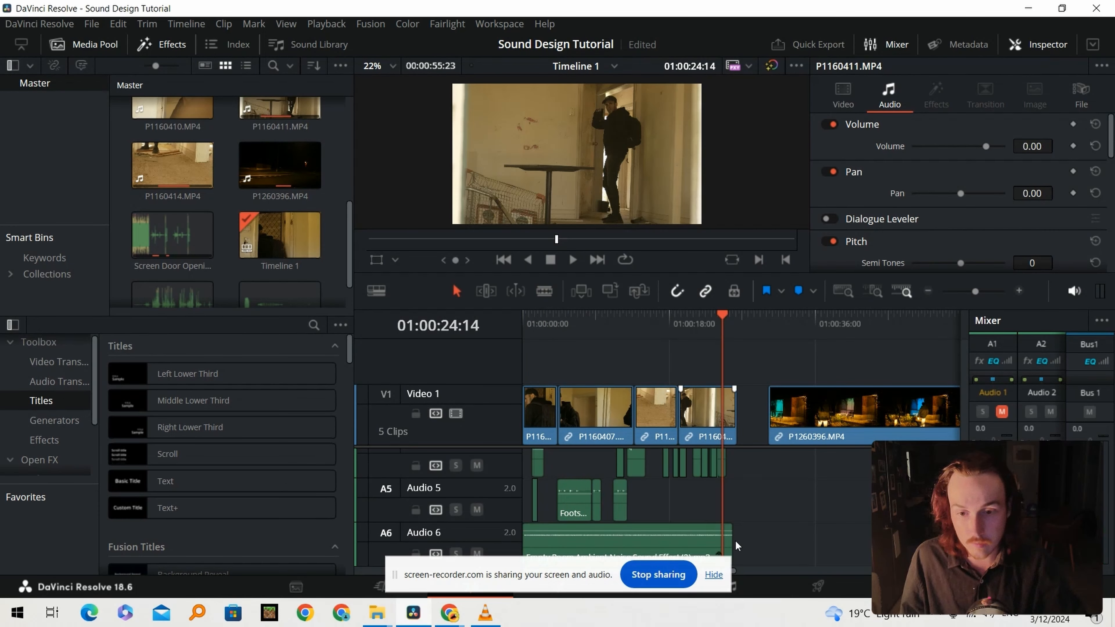
Extend the end of the room tone clip on Audio 6 to the end of P1160411 and move the playhead back to the first shot
drag(726, 539, 737, 543)
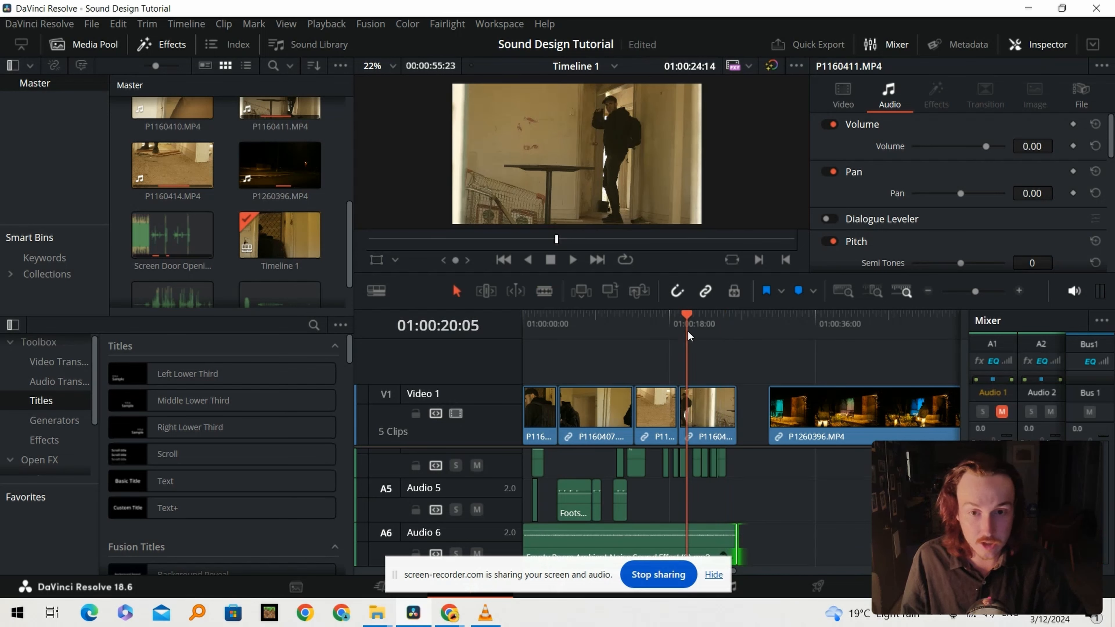
drag(688, 330, 524, 321)
click(552, 329)
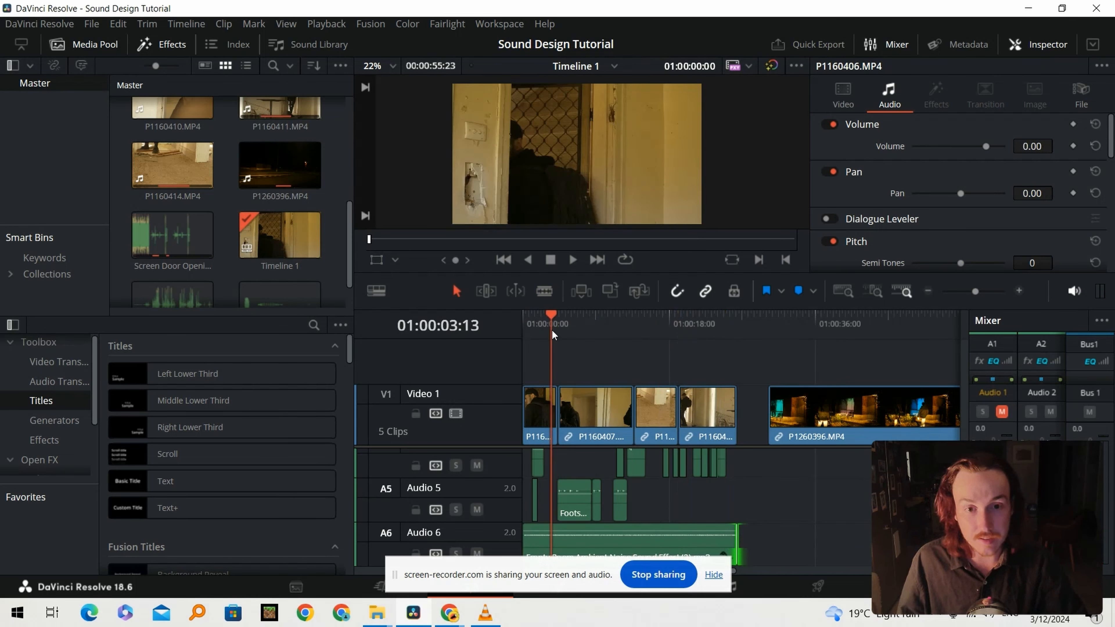
Review the shots of the first scene on the timeline from the first clip through P1160414
click(591, 320)
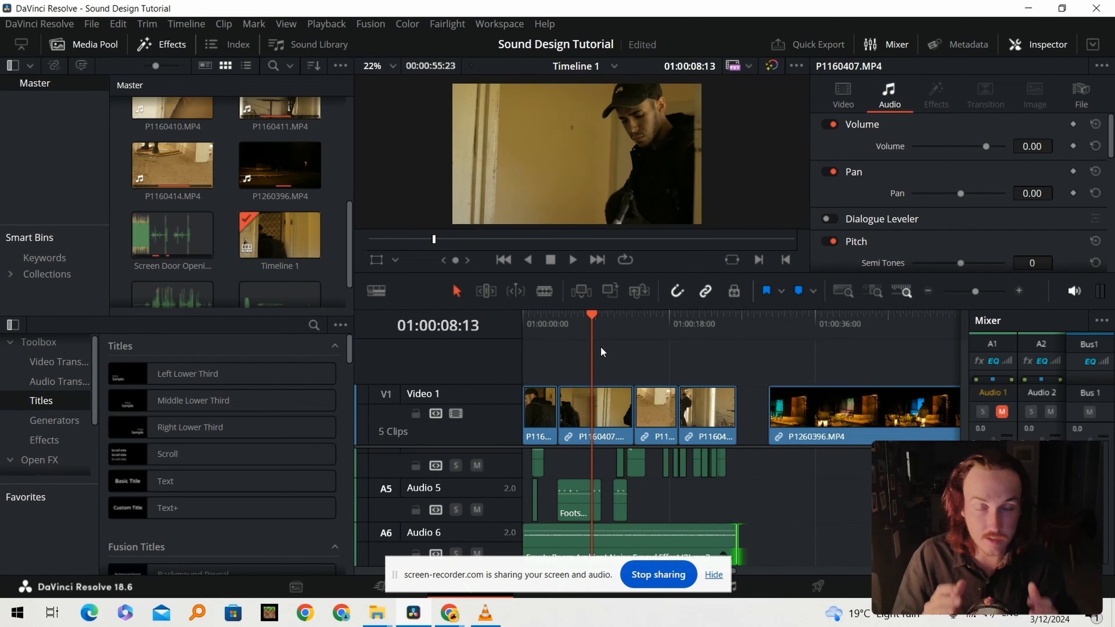
click(559, 322)
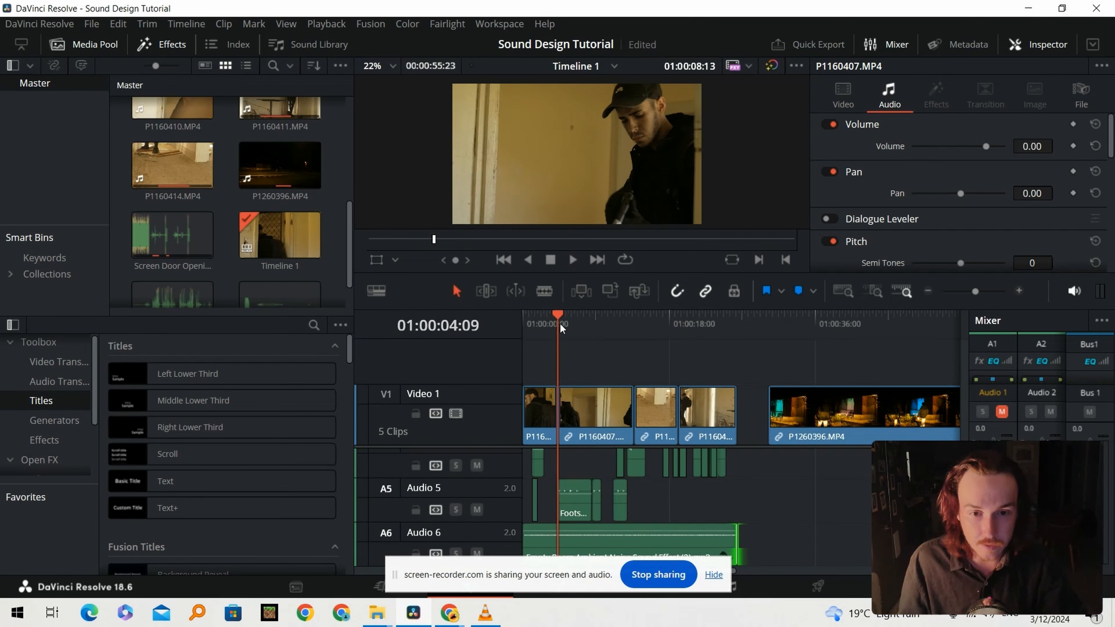
click(625, 329)
click(649, 332)
click(659, 334)
click(531, 333)
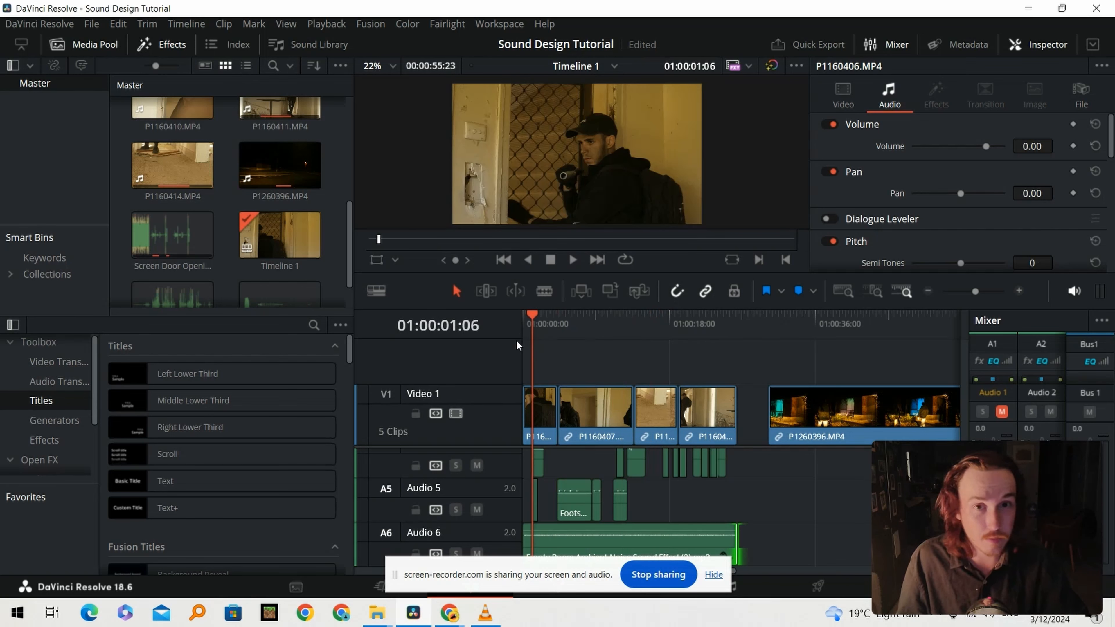
Switch to YouTube in Chrome, search for "crow distant sound effect" and open the Crows Calling In Distance Sound Effect video
mouse_move(456, 620)
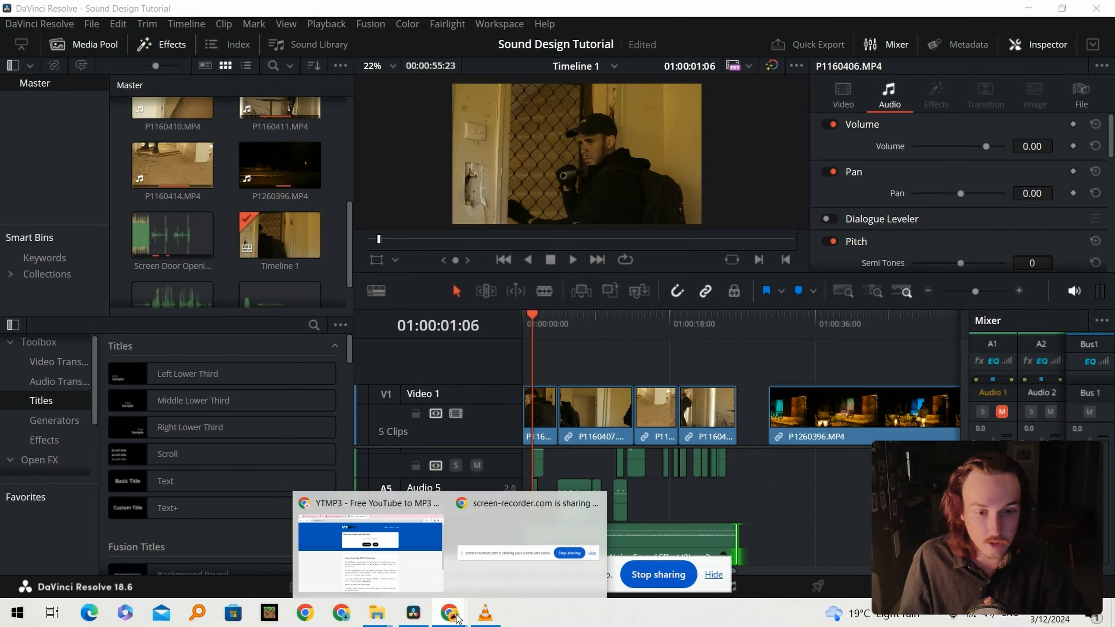
click(373, 549)
click(237, 4)
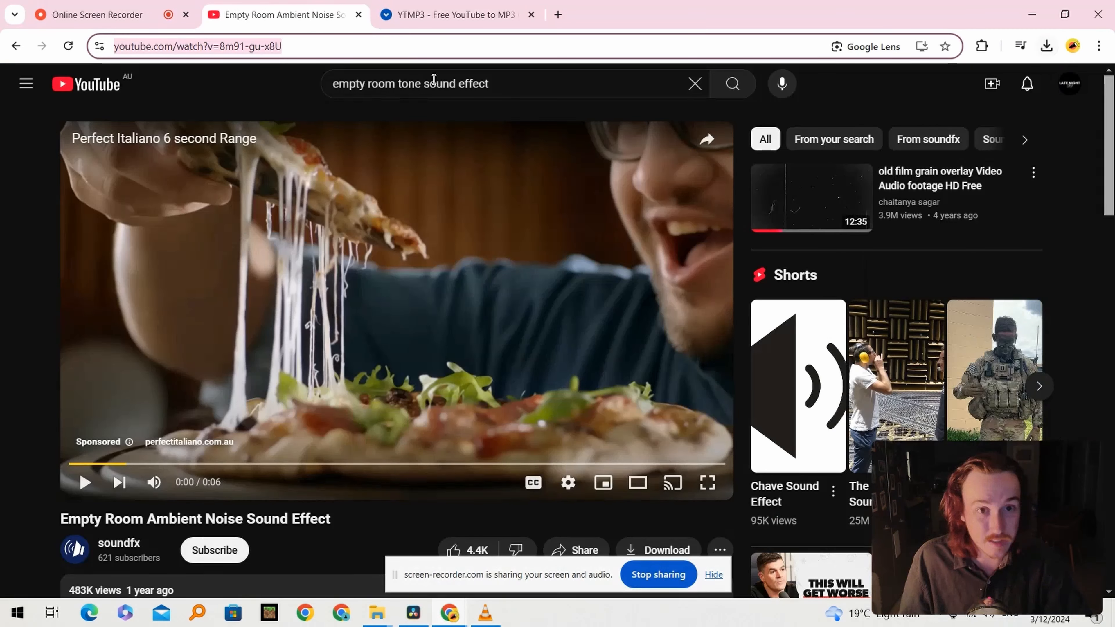
drag(422, 84, 310, 83)
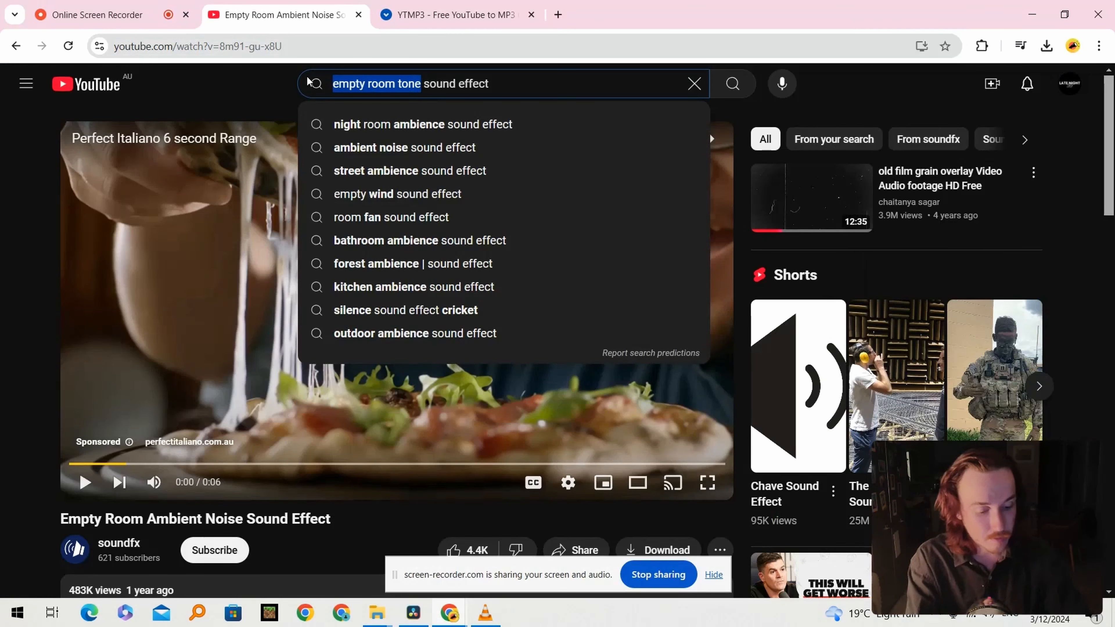
text(crow)
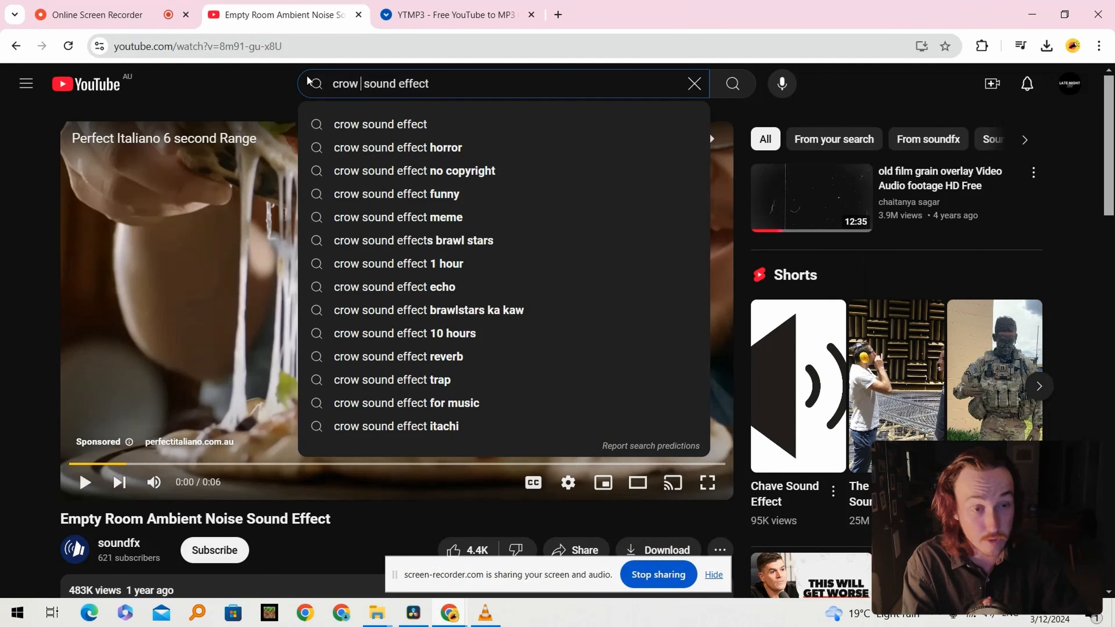
text( distant)
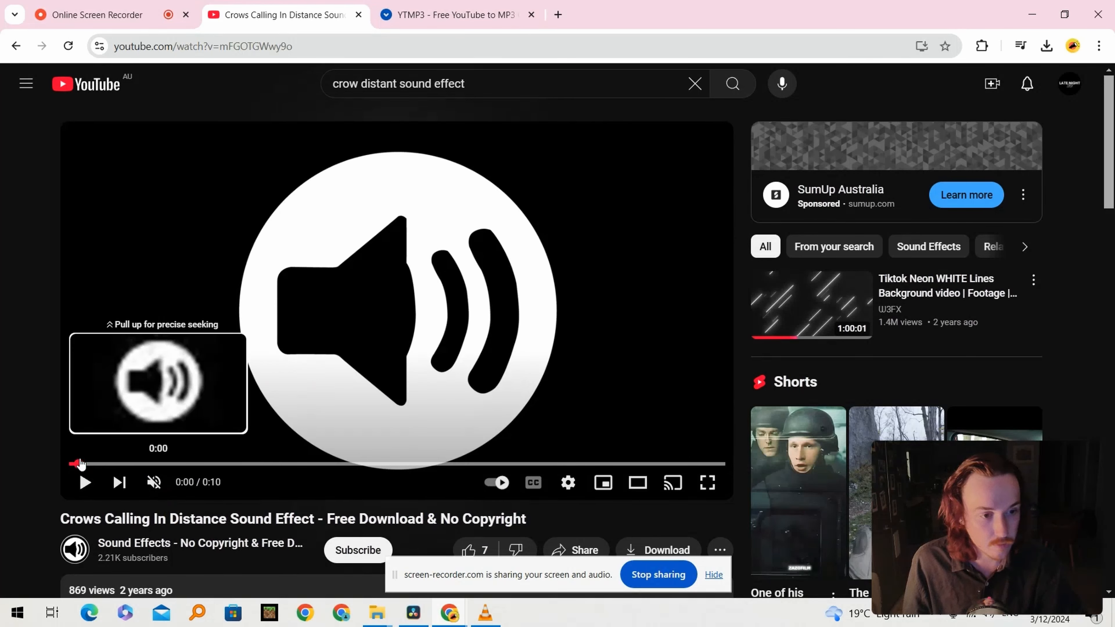
click(229, 364)
Unmute the crow sound effect video and listen to it from near the beginning
click(154, 483)
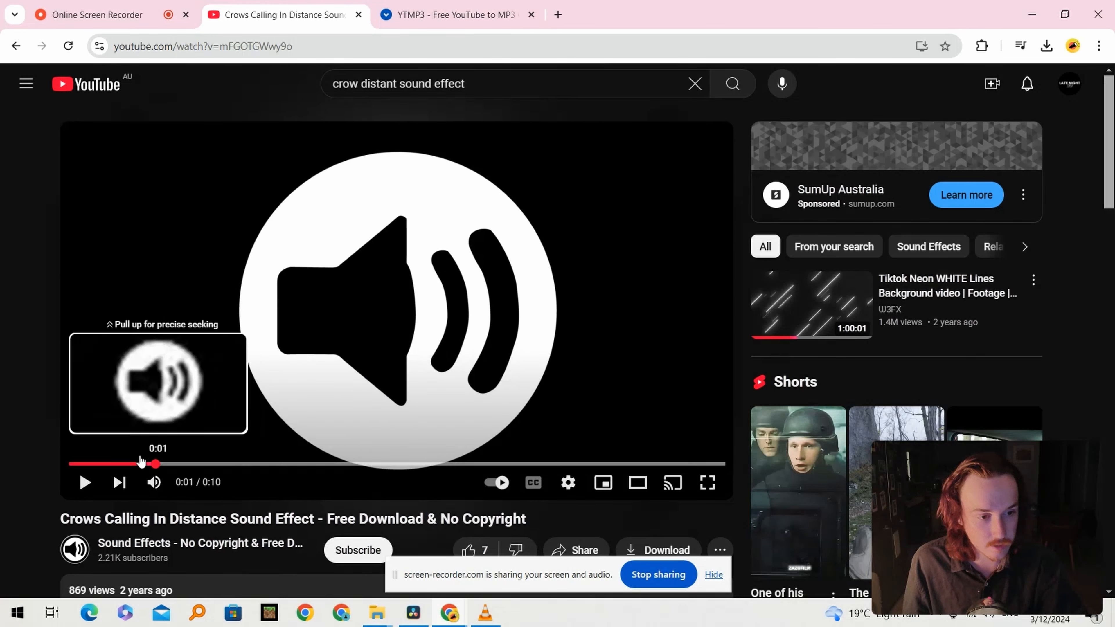
click(90, 464)
click(147, 409)
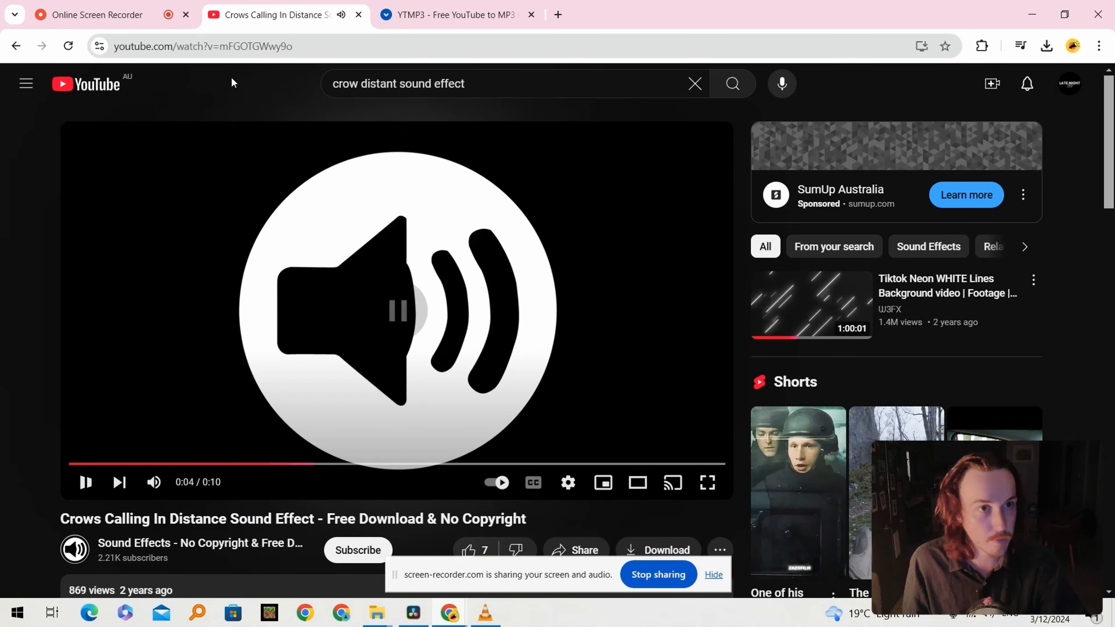
Convert the Crows Calling In Distance video to MP3 with YTMP3, download it and close the ad page that opens
click(463, 19)
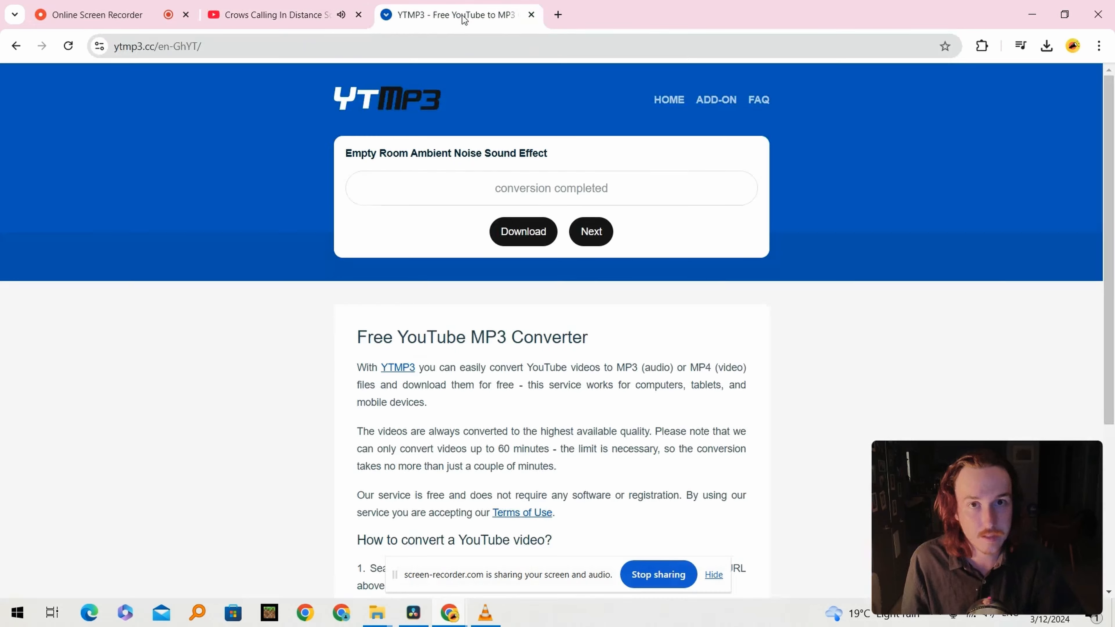
click(583, 246)
text(https://www.youtube.com/watch?v=mFG0TGWesfw)
click(725, 241)
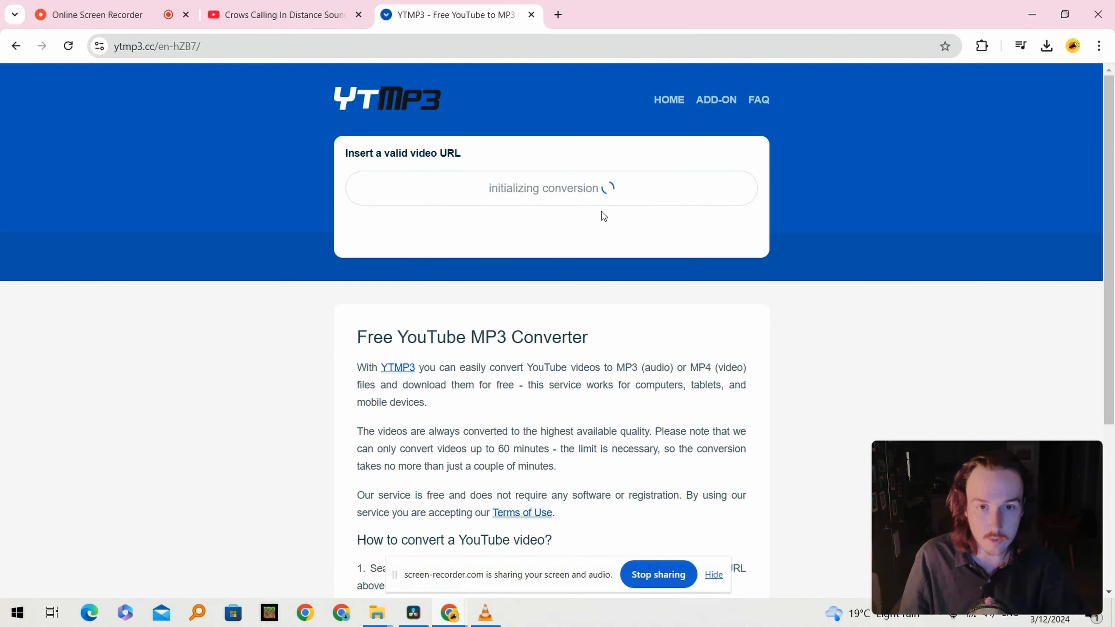
click(536, 241)
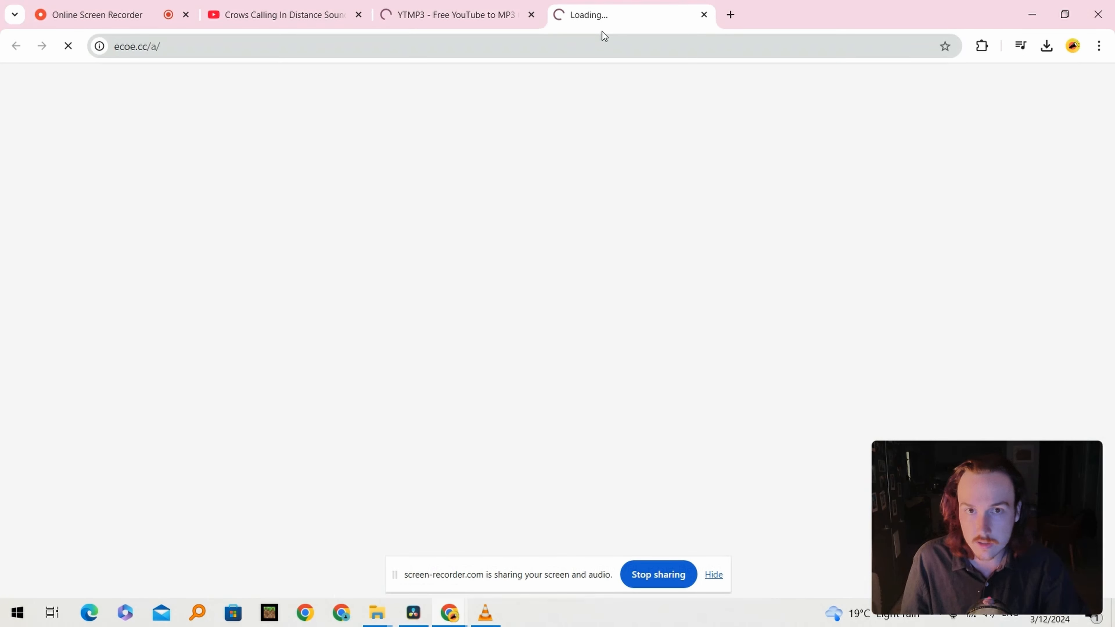
middle_click(608, 22)
Add the downloaded crow MP3 to Audio 5 in DaVinci Resolve near 18 seconds and trim its end to the end of P1160411
click(1048, 47)
drag(939, 119, 542, 498)
drag(414, 607, 709, 501)
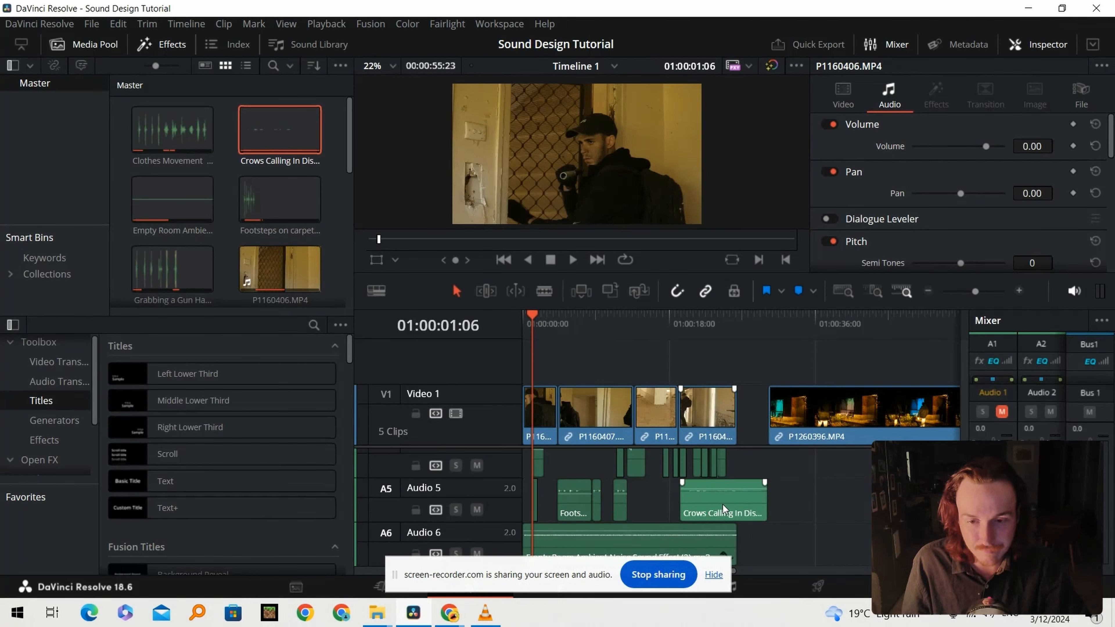
click(721, 502)
mouse_move(759, 499)
mouse_down()
mouse_move(699, 508)
mouse_move(738, 503)
mouse_up()
Play back the crow calls from 01:00:16:22 to the end of the first scene
click(658, 326)
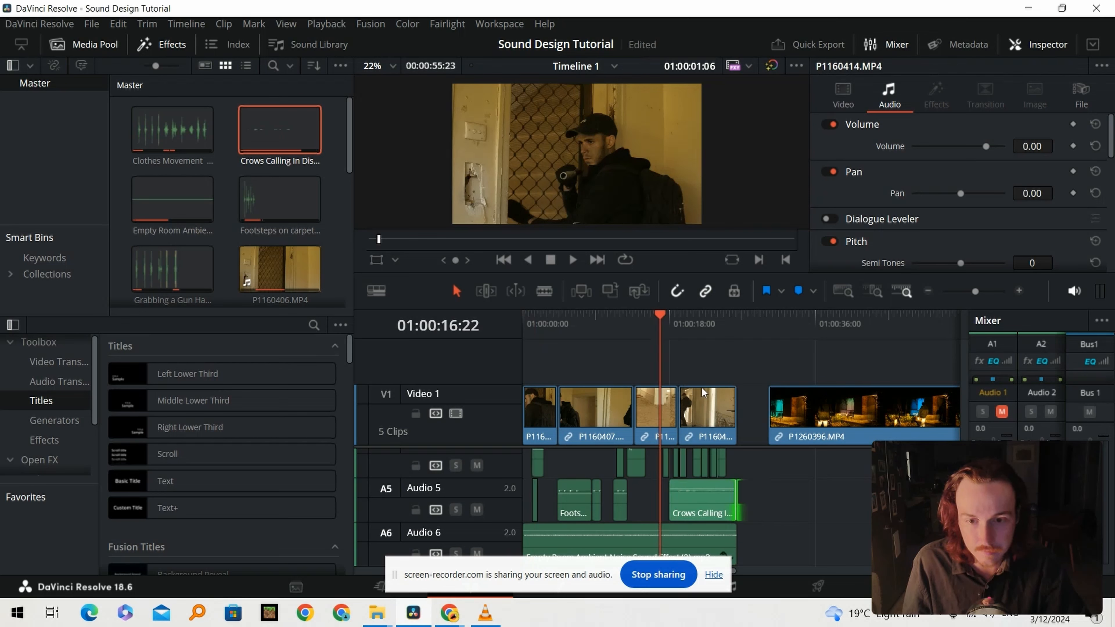
key(space)
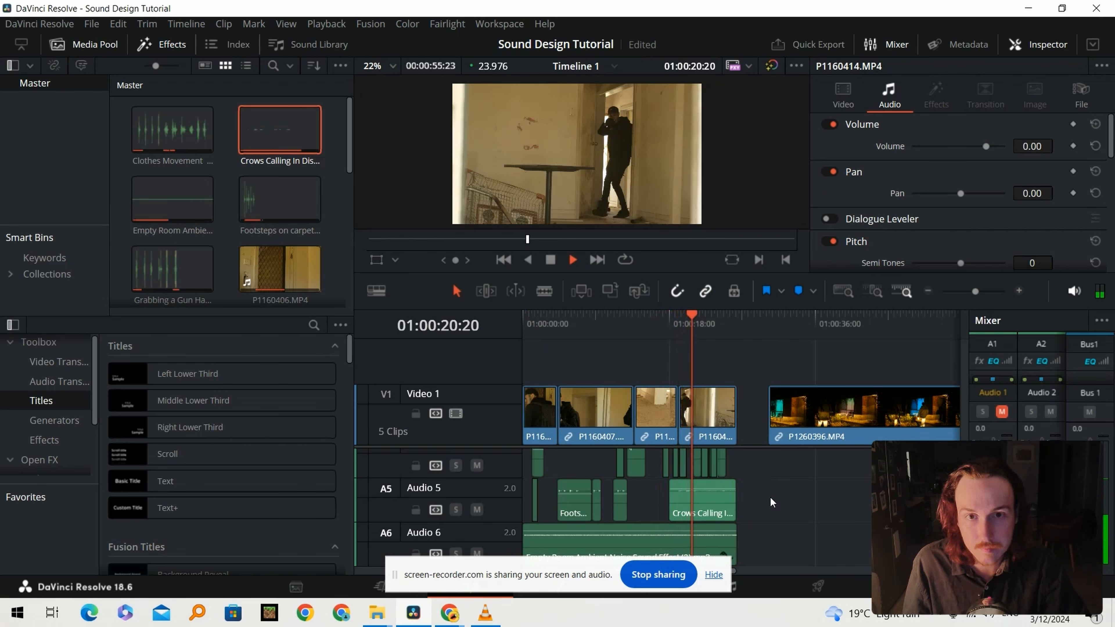
mouse_move(718, 504)
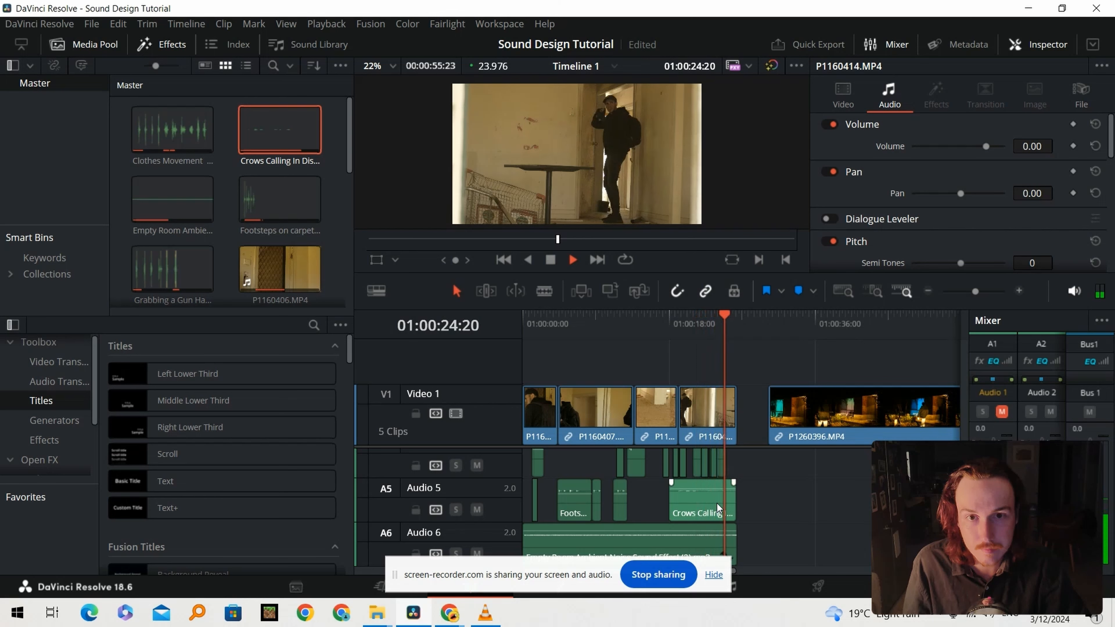
key(space)
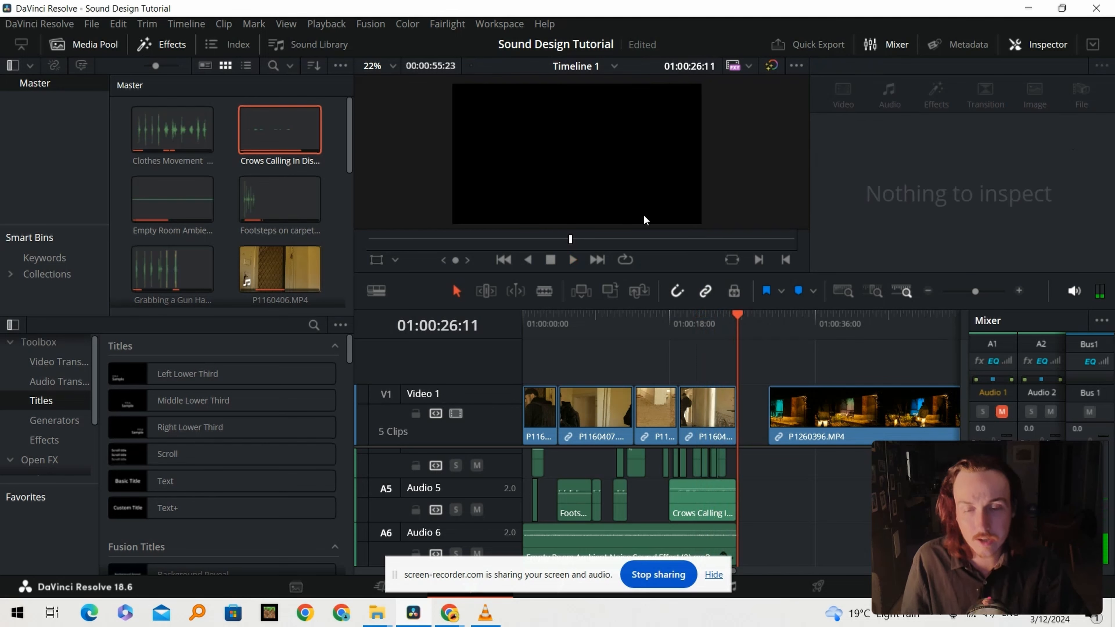
Examine the actor's face and gaze direction in the viewer at 01:00:25:03 in P1160411
click(727, 328)
scroll(651, 113, up, 5)
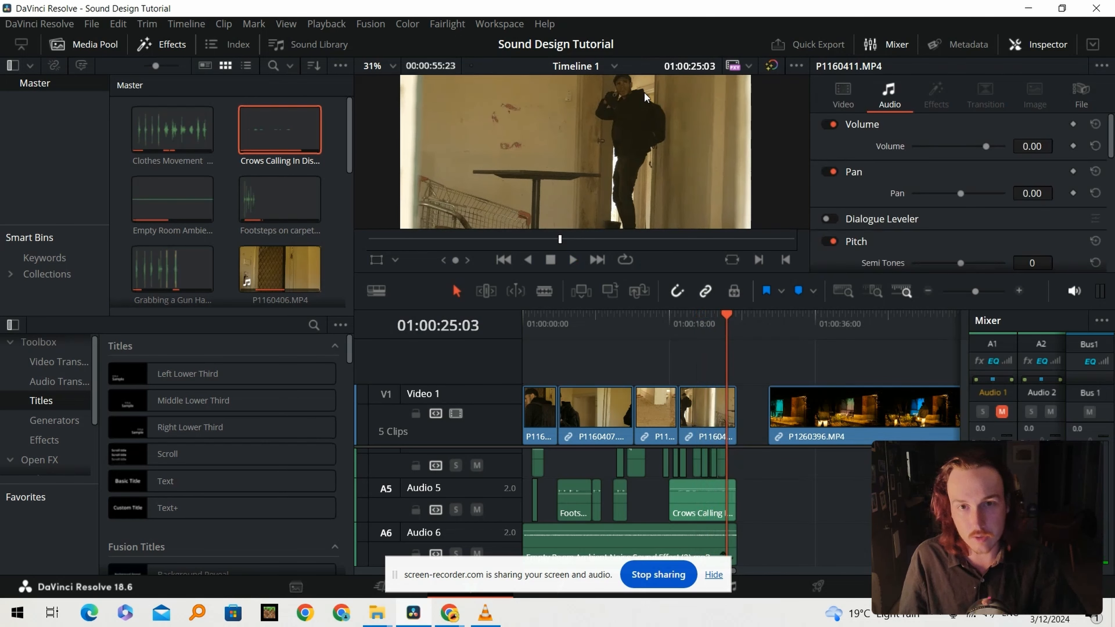
scroll(617, 171, up, 4)
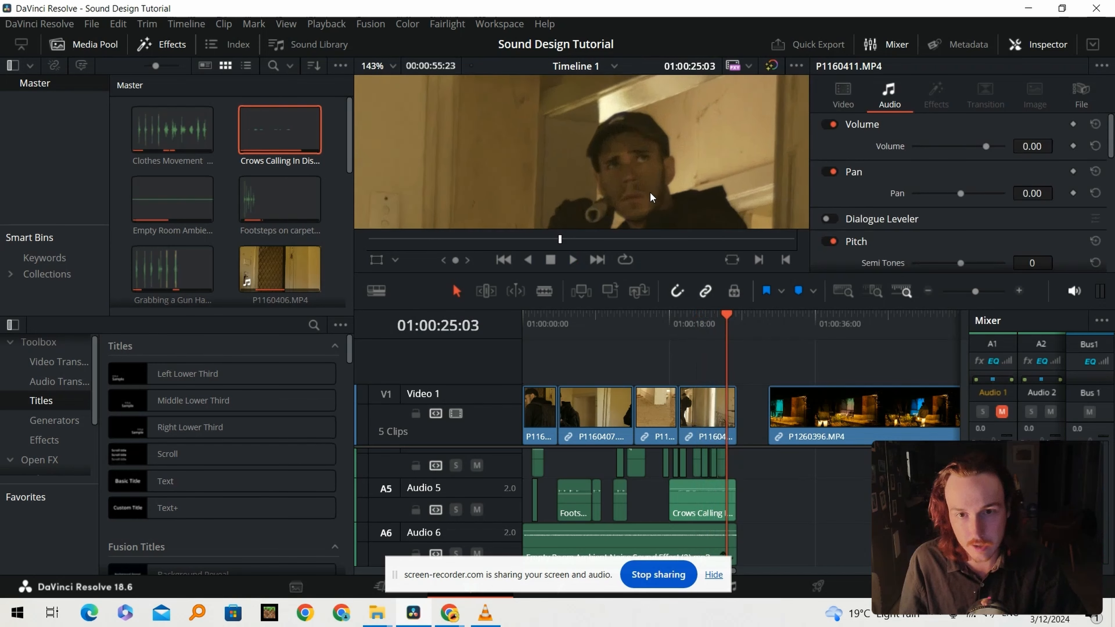
scroll(621, 155, down, 8)
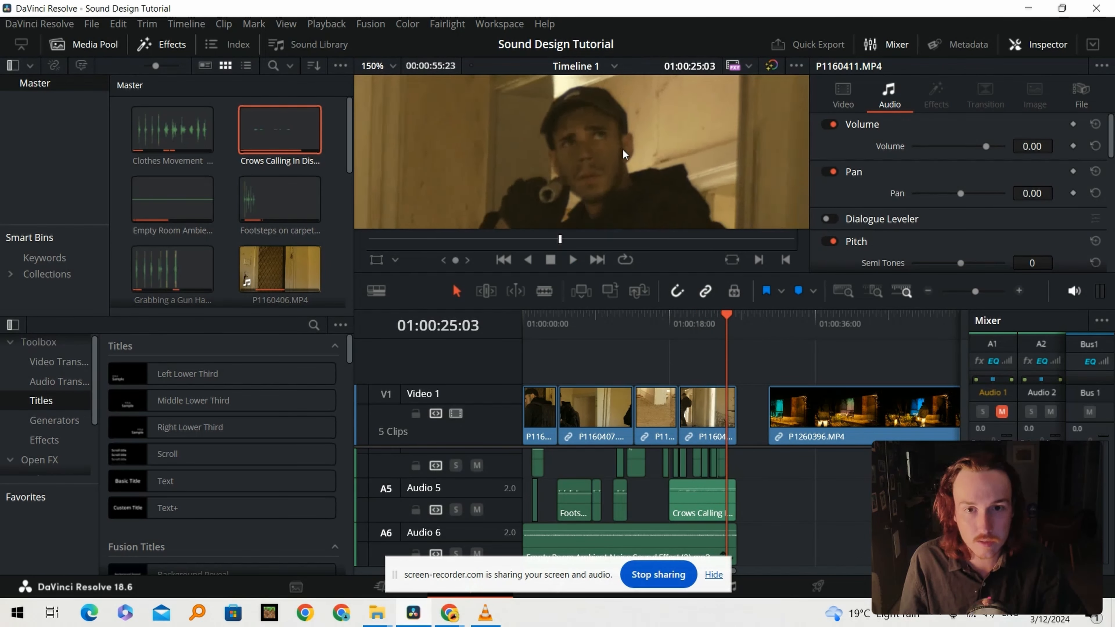
scroll(584, 174, down, 3)
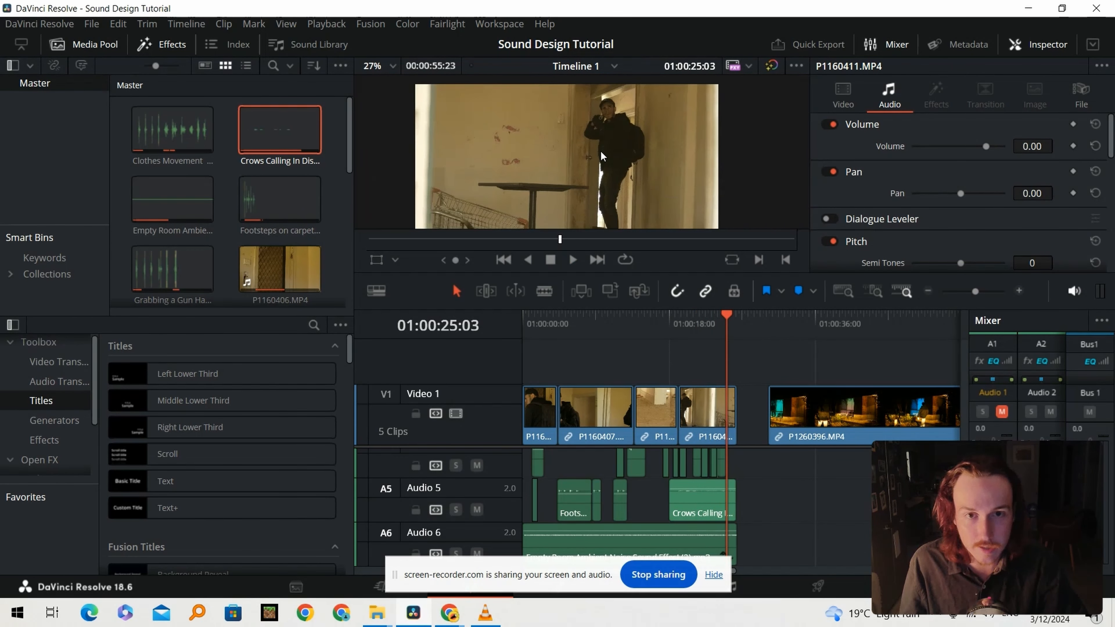
Set the pan of the crow clip on Audio 5 to 48.09 and move the playhead back to 01:00:18:13
click(686, 330)
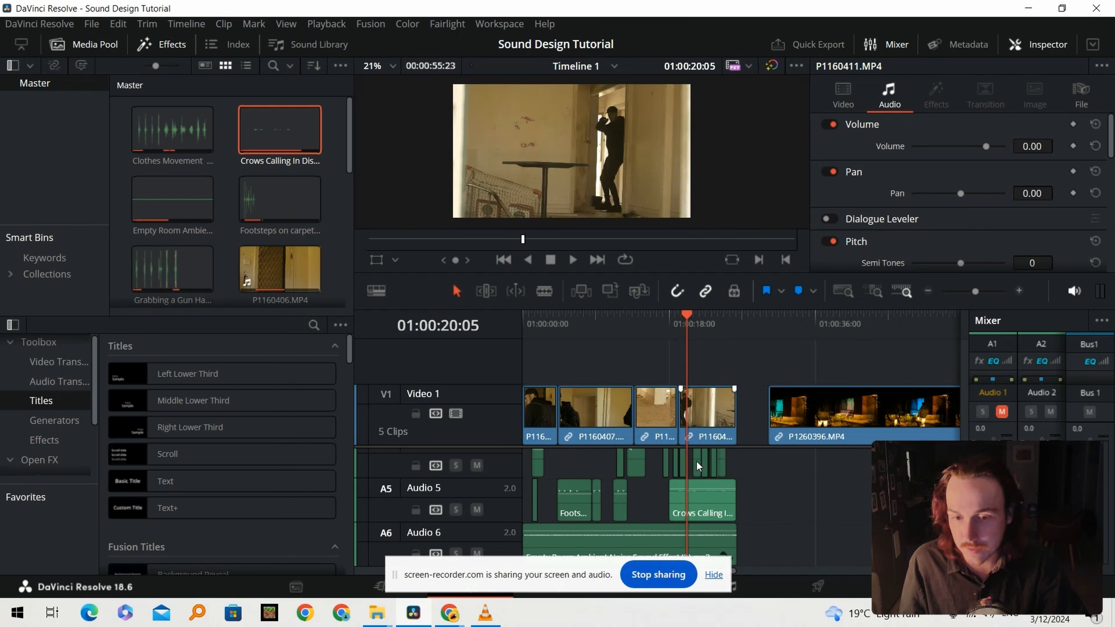
click(713, 505)
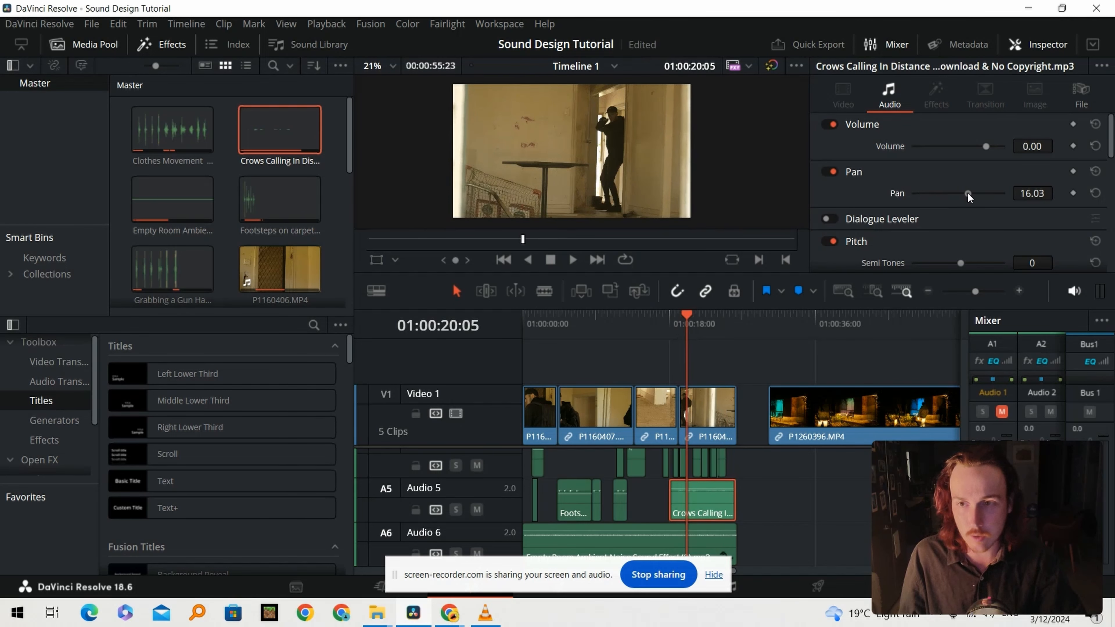
mouse_move(976, 194)
mouse_down()
mouse_move(947, 192)
mouse_move(985, 195)
mouse_up()
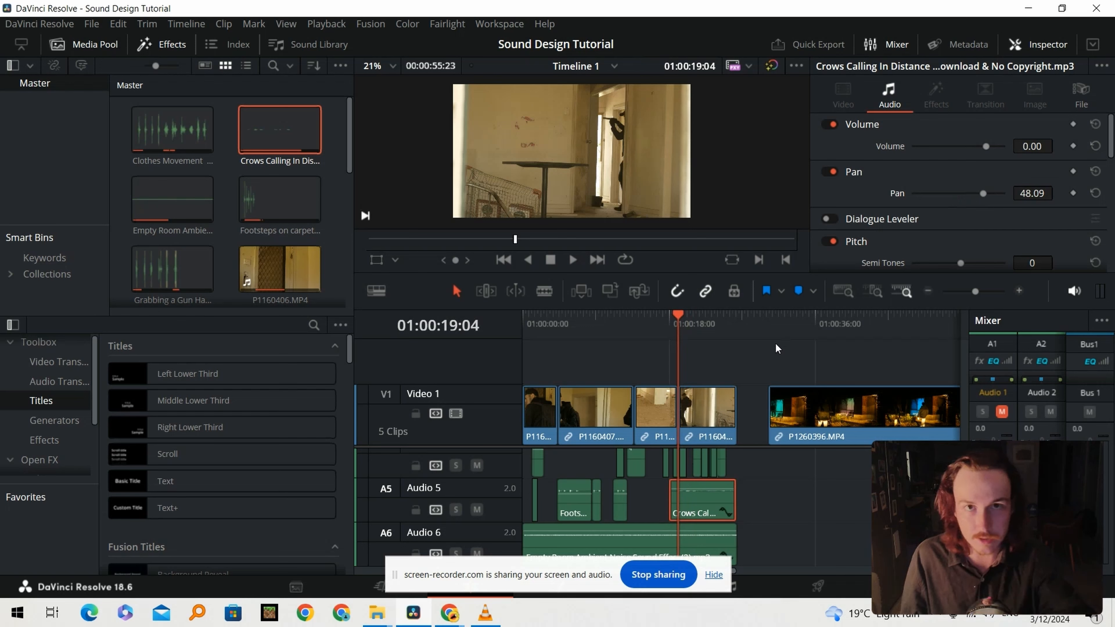
drag(678, 331, 673, 331)
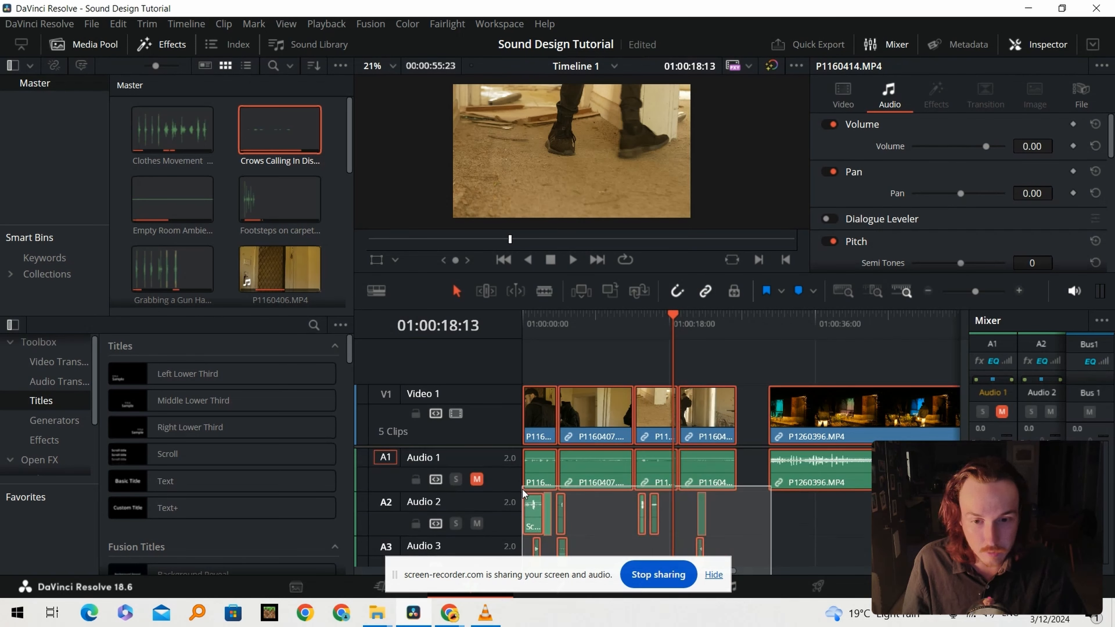
Select all sound effect clips below Audio 1 and check their audio channel formats in Clip Attributes
drag(523, 490, 523, 499)
scroll(586, 498, down, 4)
right_click(574, 505)
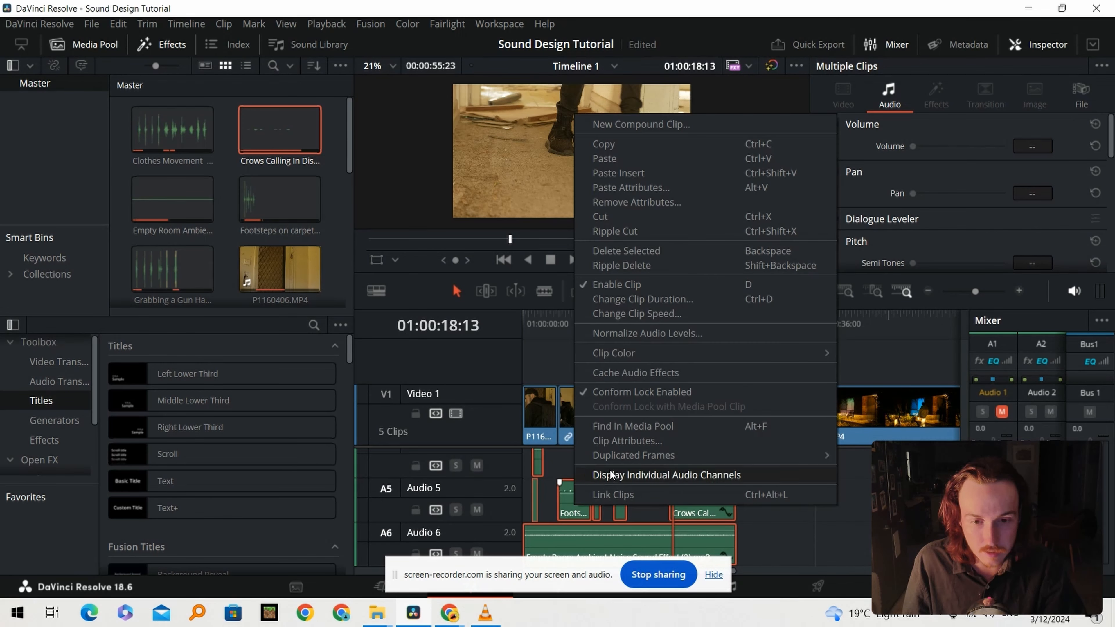
key(Escape)
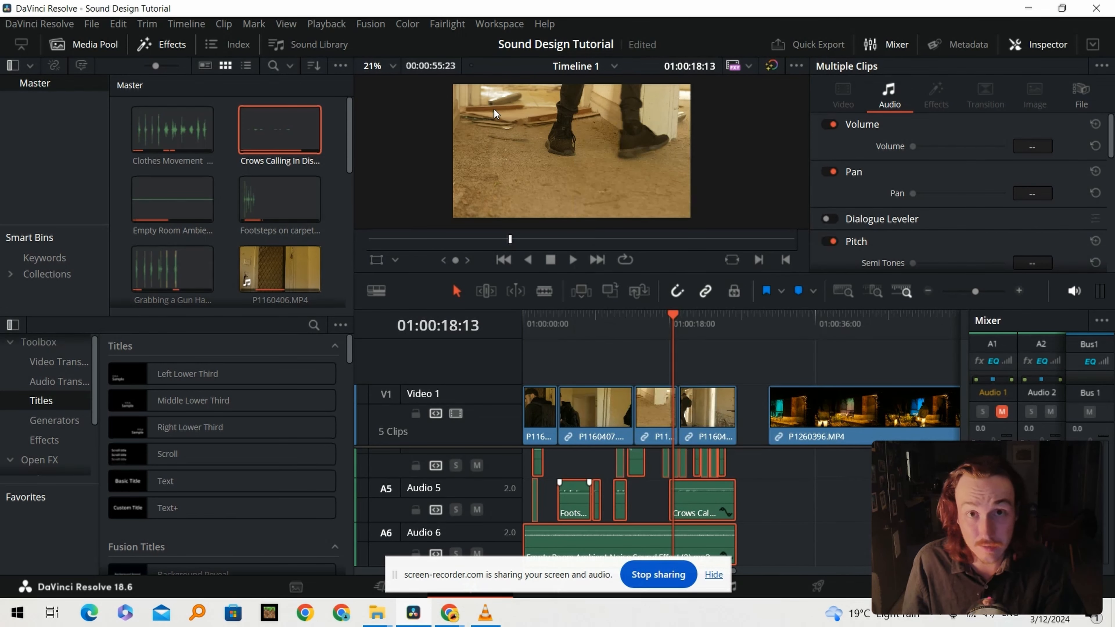
click(498, 65)
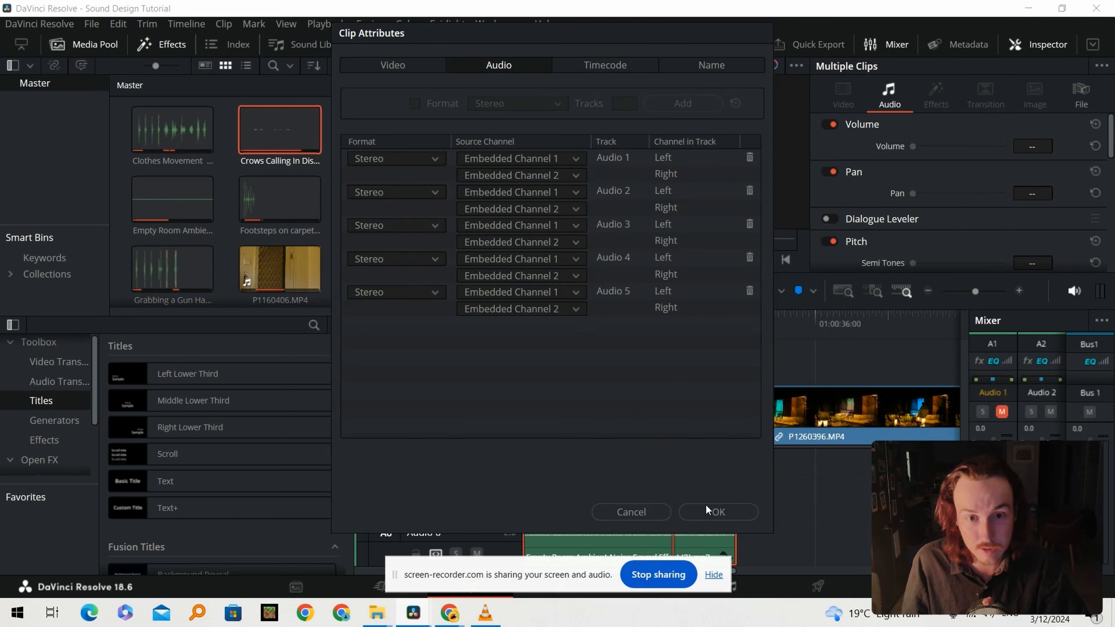
click(709, 512)
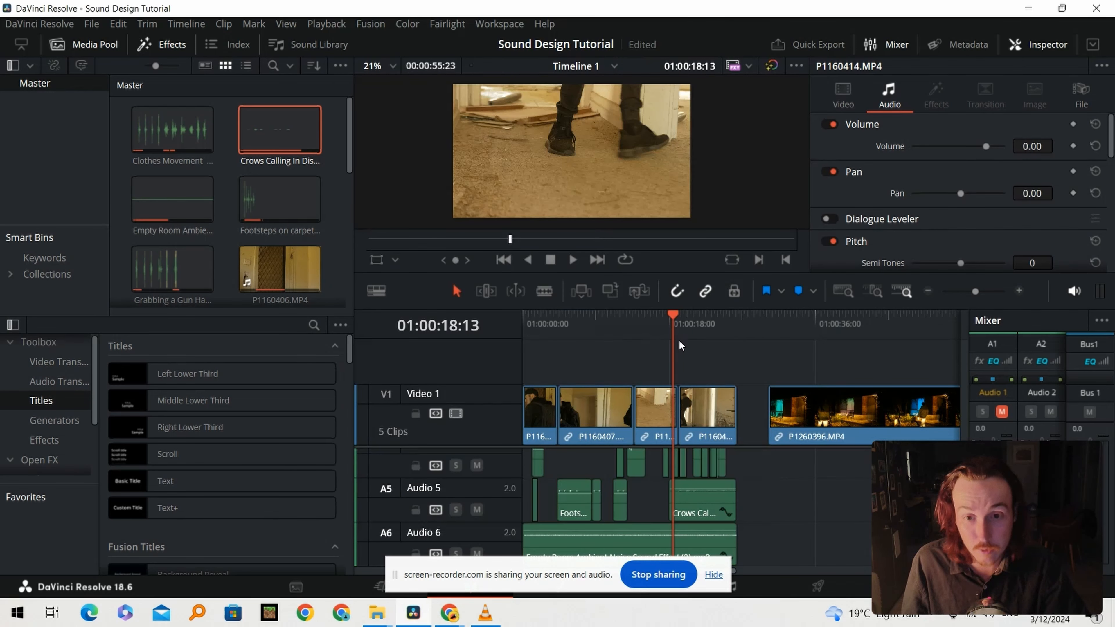
Scrub through the first scene and return the playhead to the start of the timeline
click(697, 324)
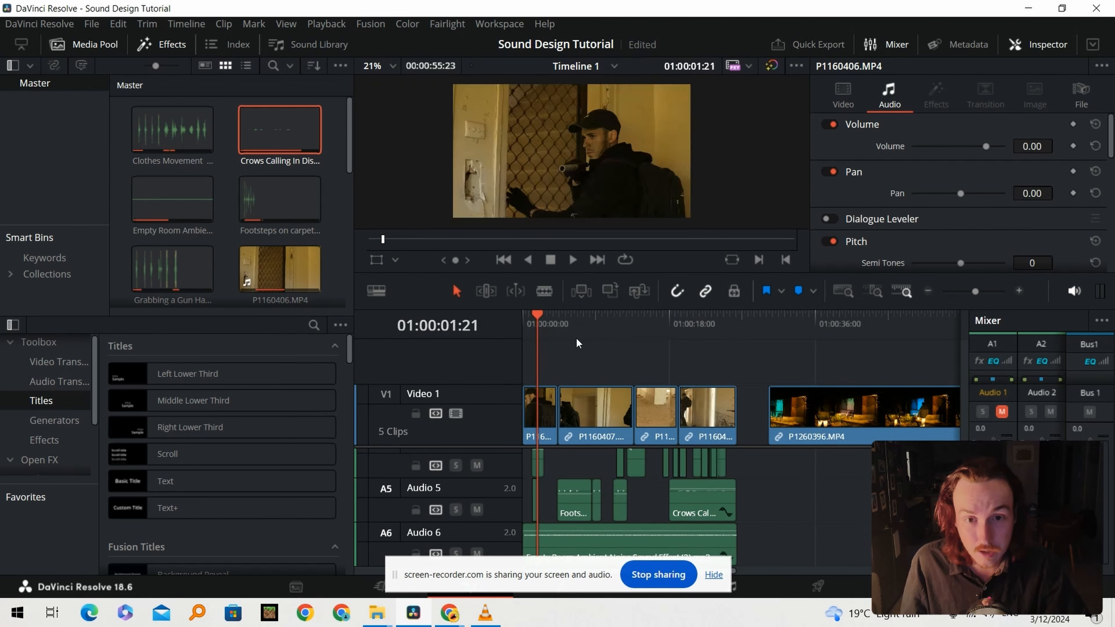
drag(606, 324, 645, 327)
drag(578, 323, 523, 325)
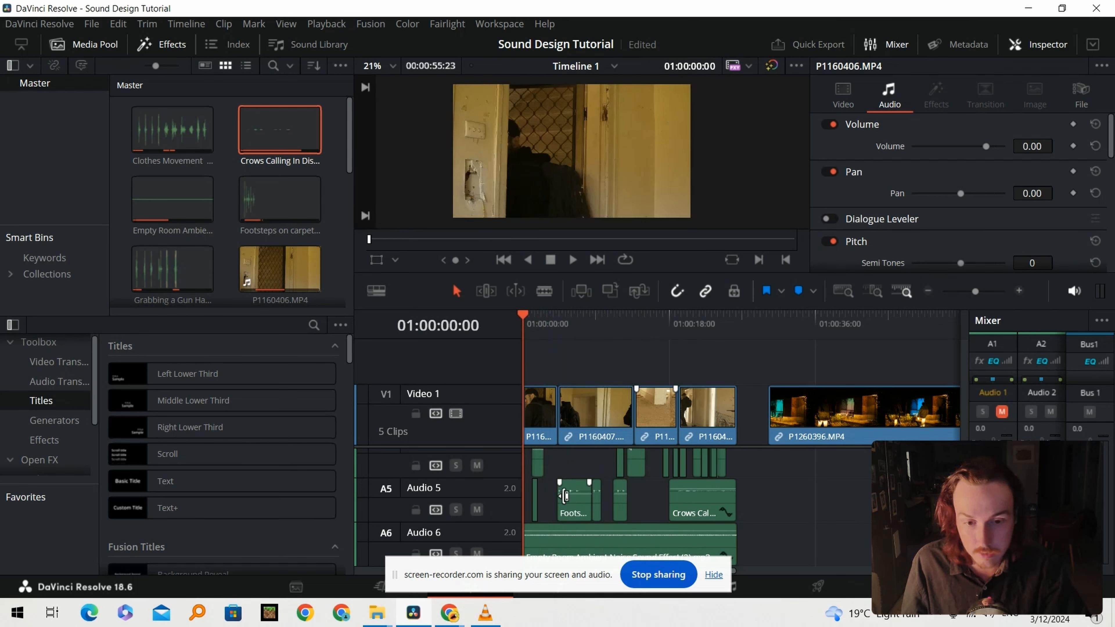
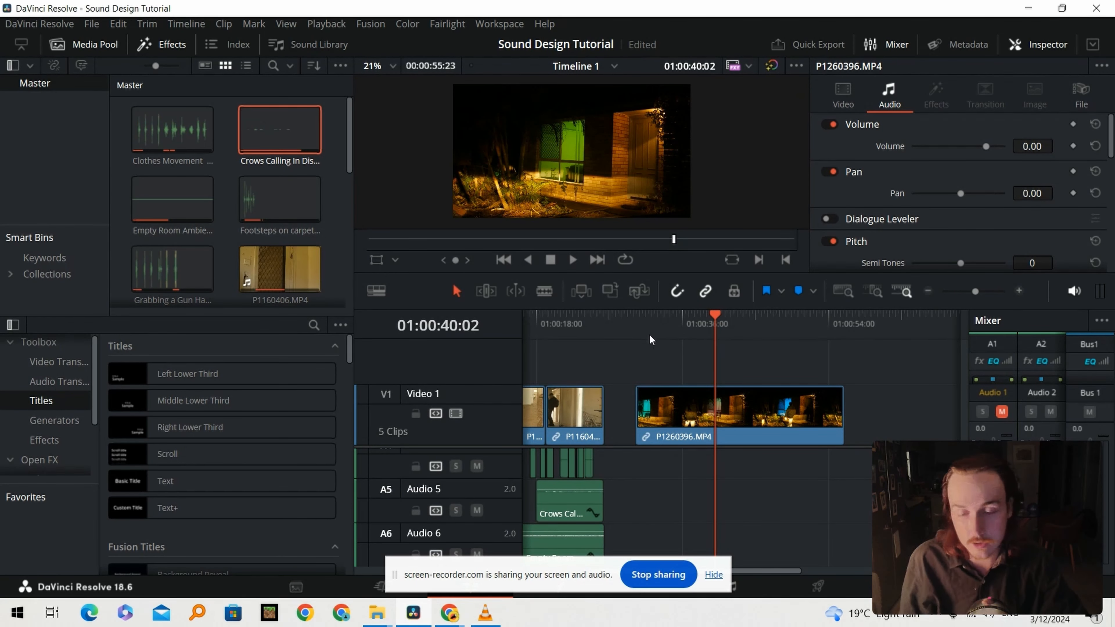
Play the night exterior clip P1260396.MP4 from its start at 01:00:30:07
click(639, 324)
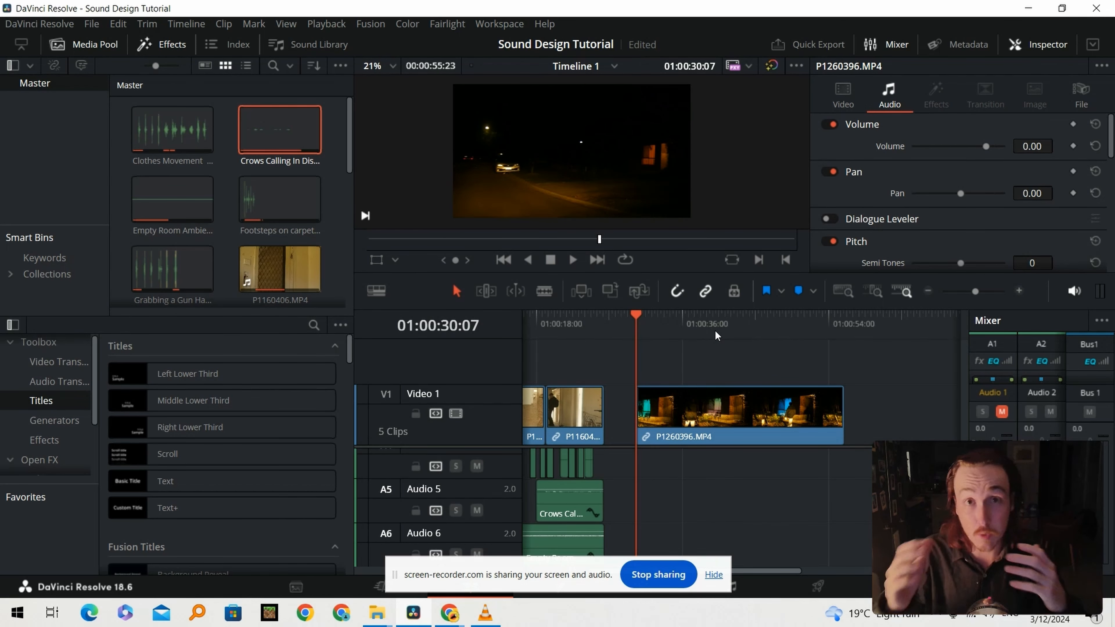
scroll(483, 479, up, 3)
click(482, 479)
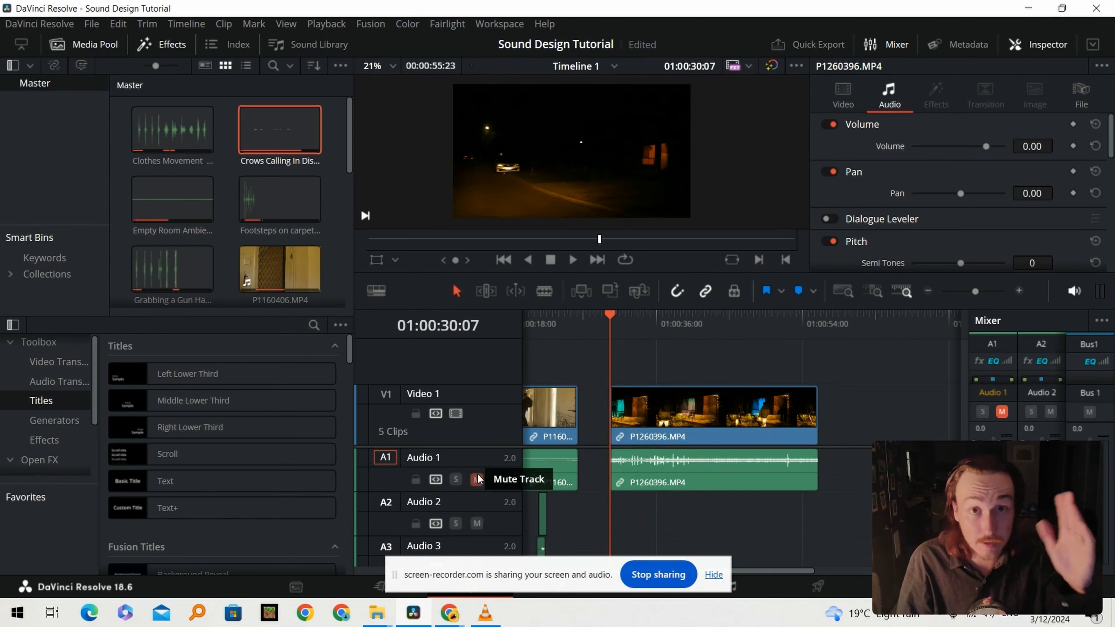
key(space)
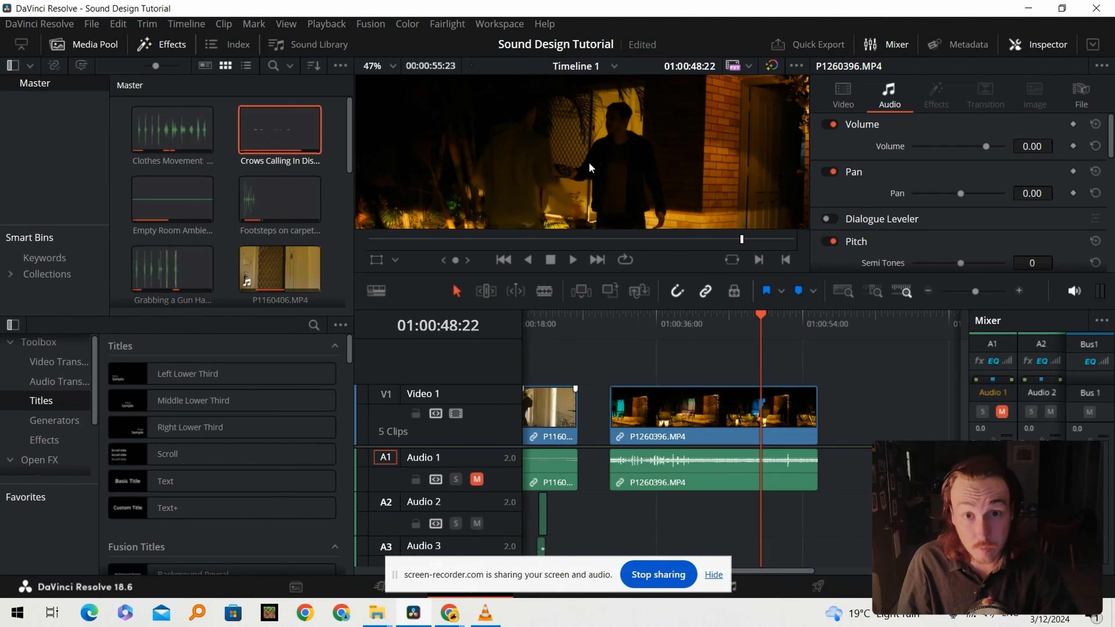
Examine the two actors' hand grab frame by frame in the enlarged viewer, around 01:00:48:21 to 01:00:49:14
scroll(589, 163, up, 2)
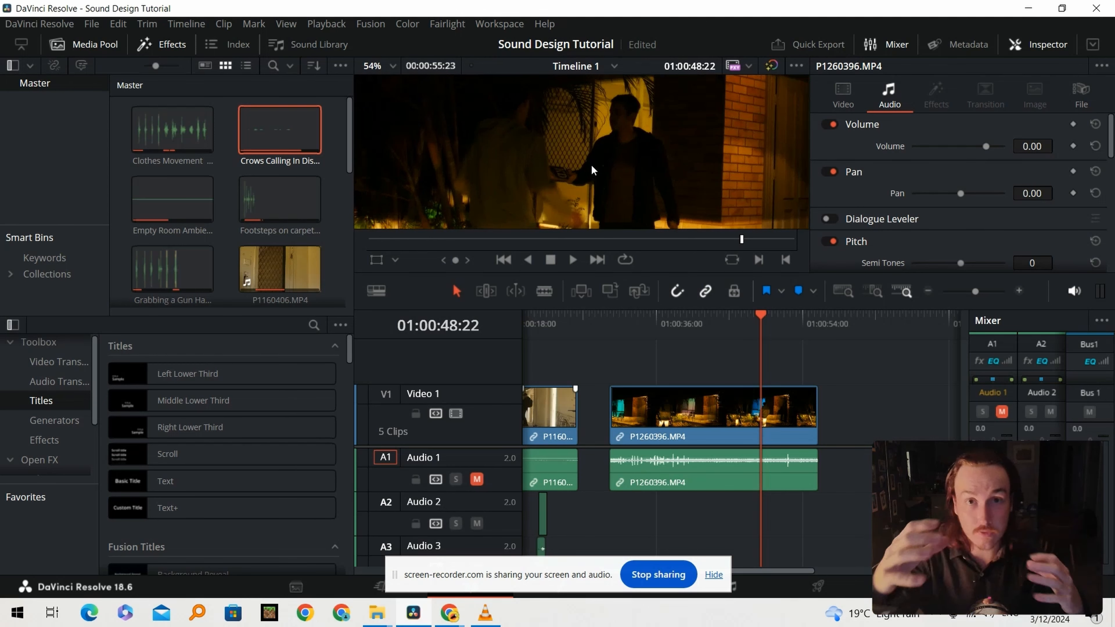
scroll(590, 164, up, 4)
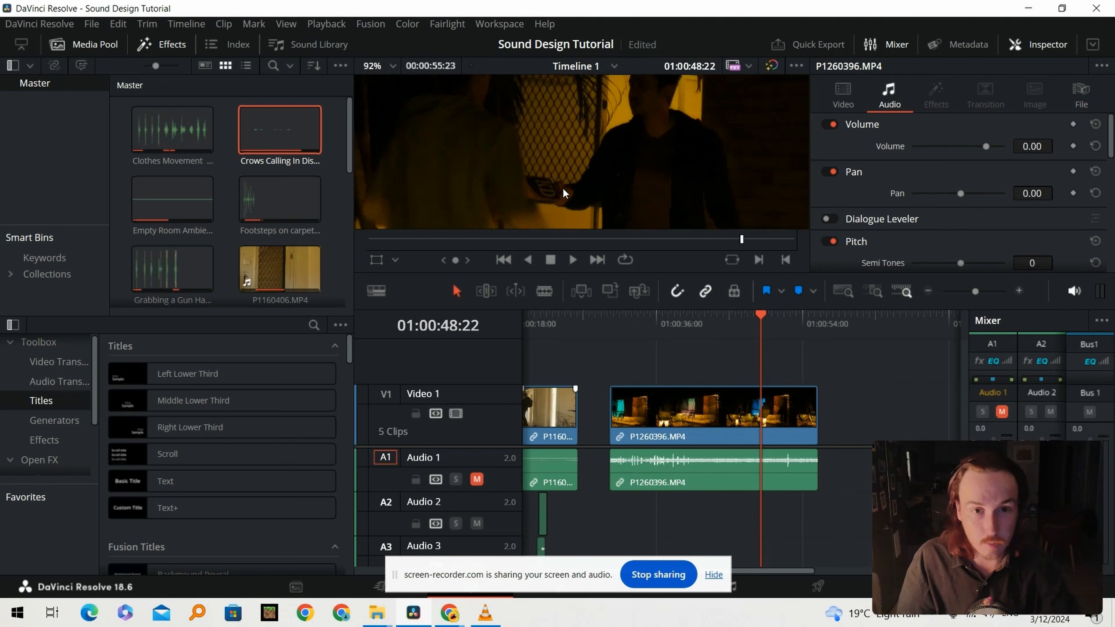
key(Right)
key(Right)
key(Left)
key(Left)
key(Left)
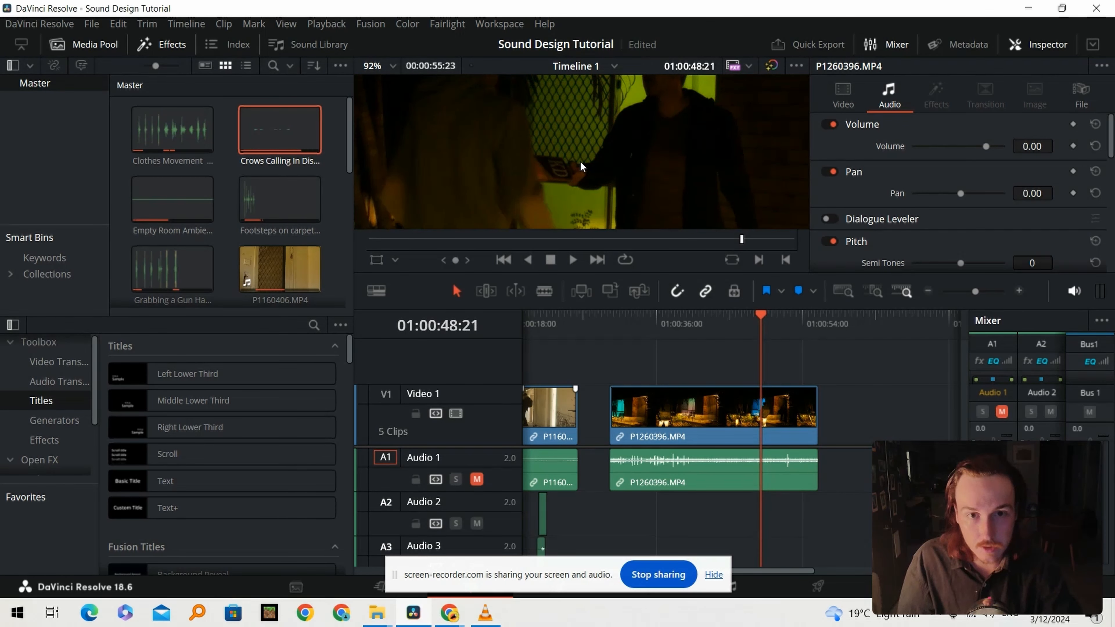
key(Right)
key(Right)
key(Right)
key(Right)
key(Right)
key(Right)
key(Right)
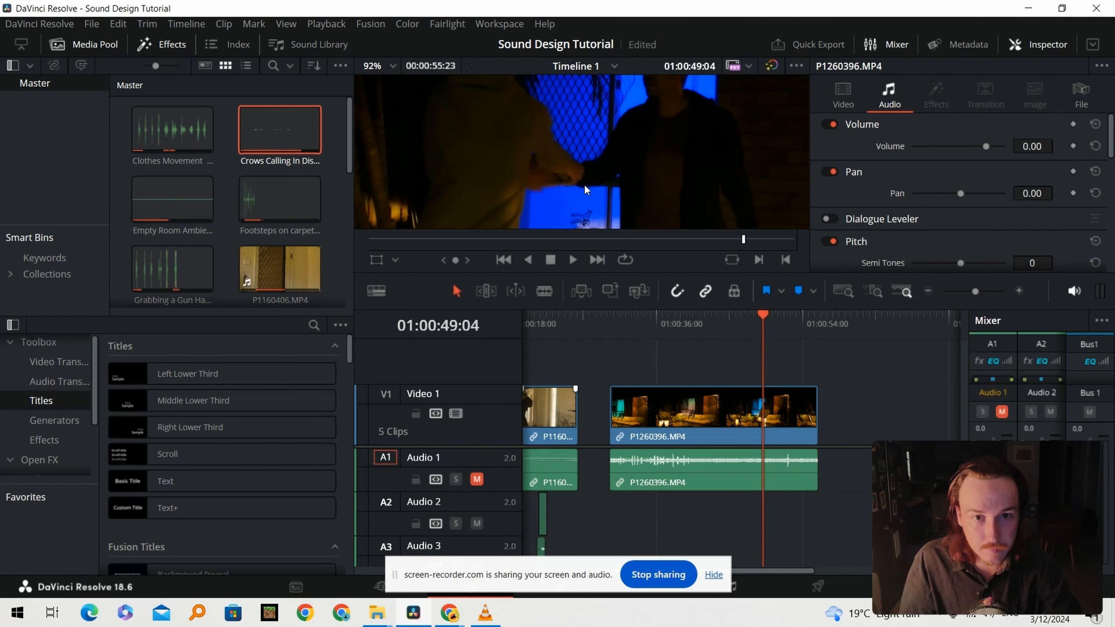
key(Left)
key(Left)
key(Right)
key(Right)
key(Right)
key(Right)
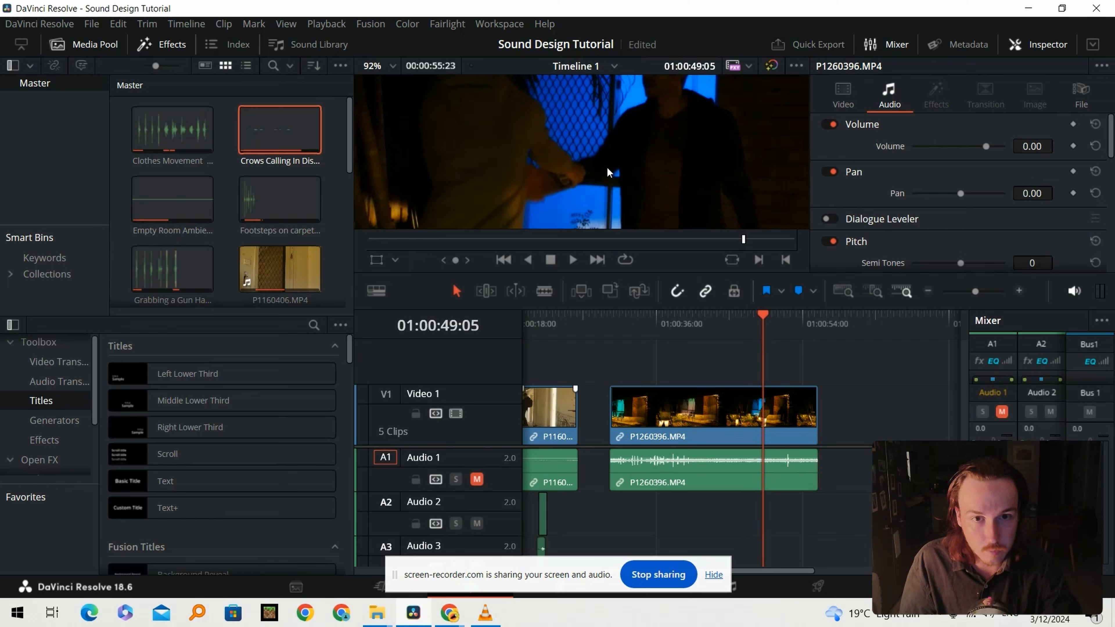
key(Right)
key(Right)
key(Right)
key(Right)
key(Right)
key(Right)
key(Right)
key(Right)
key(Right)
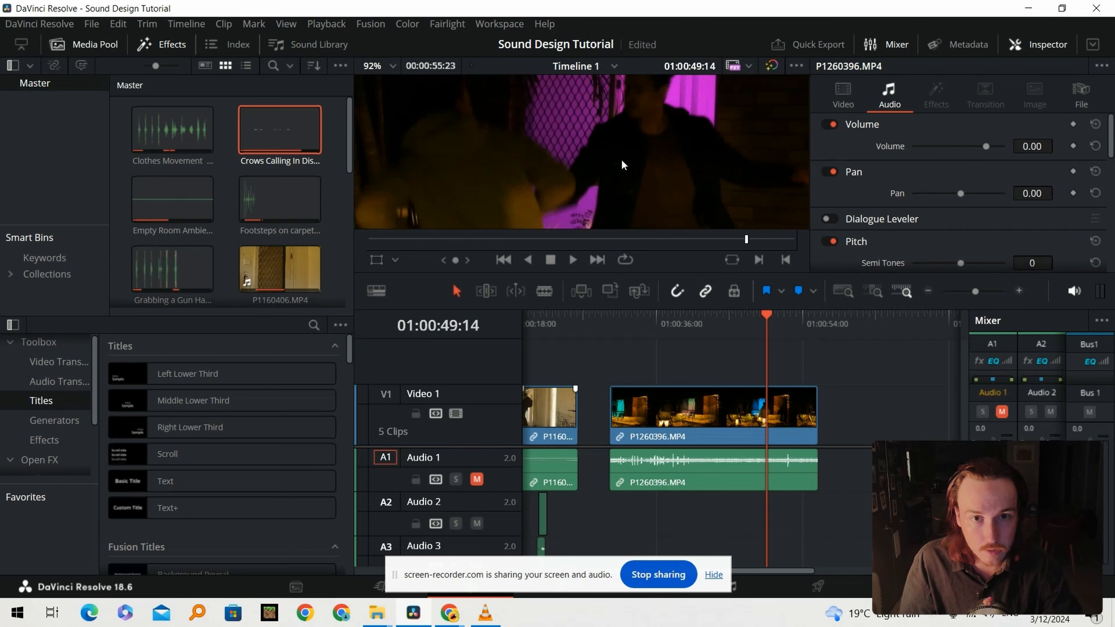
key(Right)
key(Right)
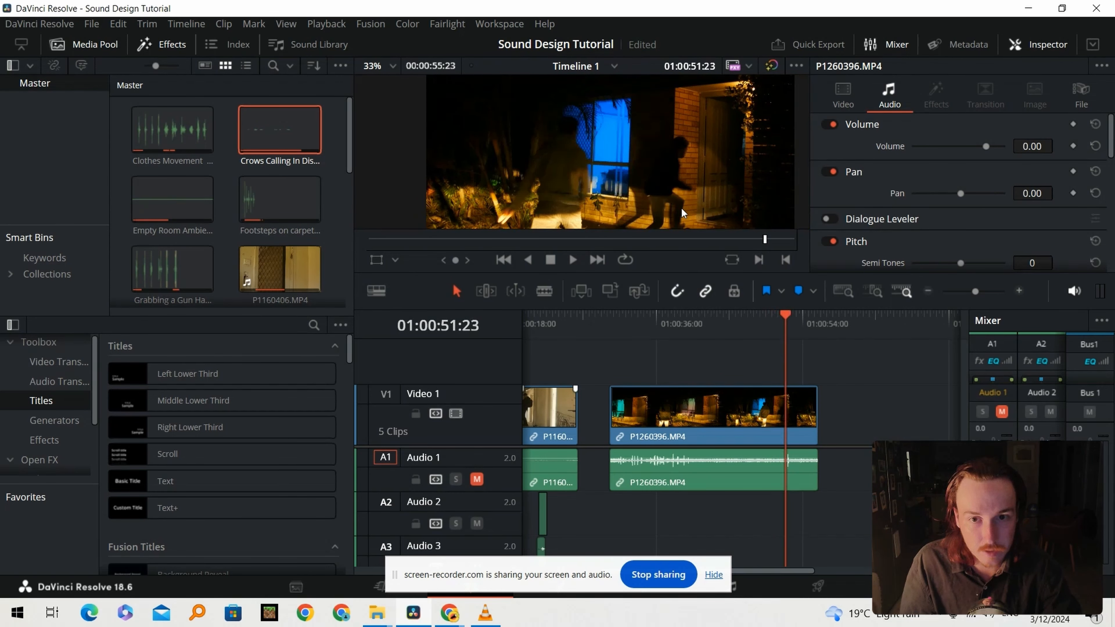
key(j)
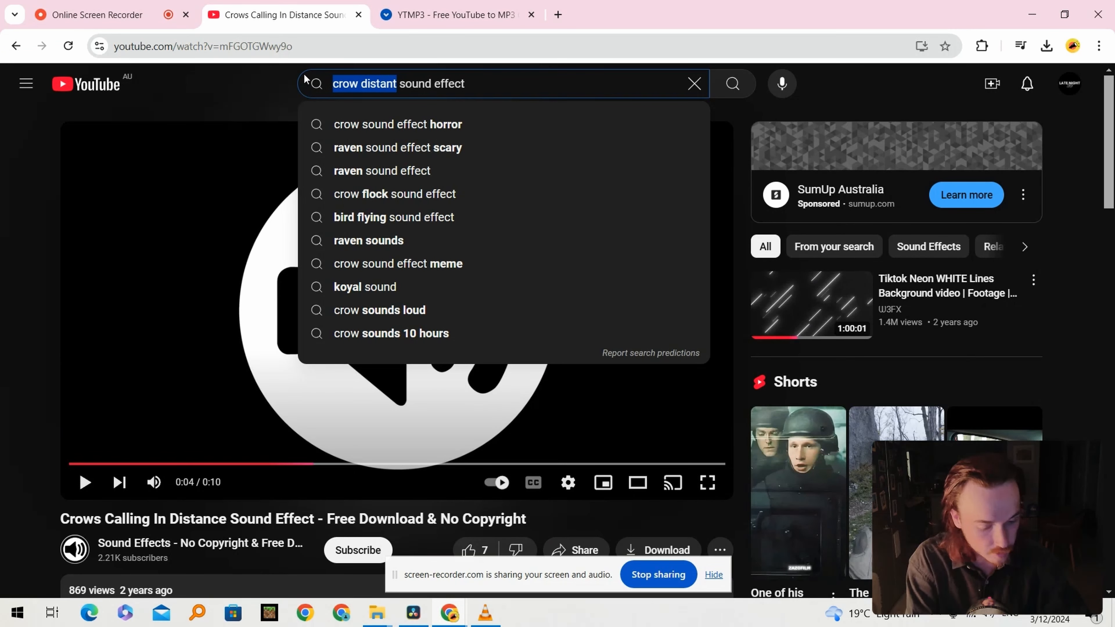
Search YouTube in the browser for "grabbing sound effect" and browse the results
text(rabbing)
key(Return)
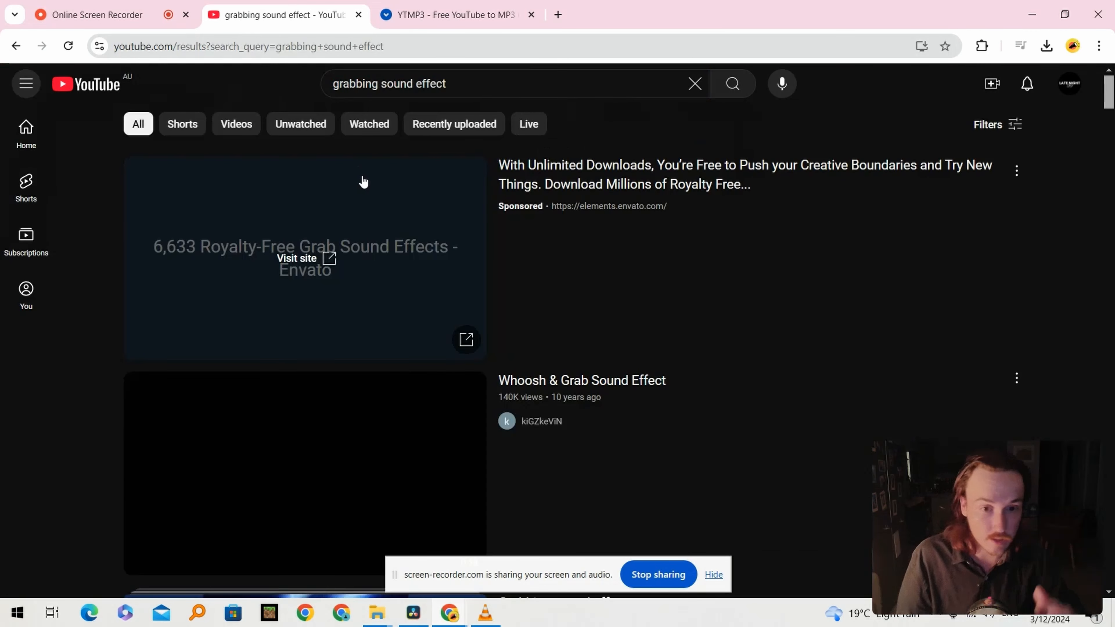
scroll(382, 254, down, 4)
scroll(410, 336, down, 12)
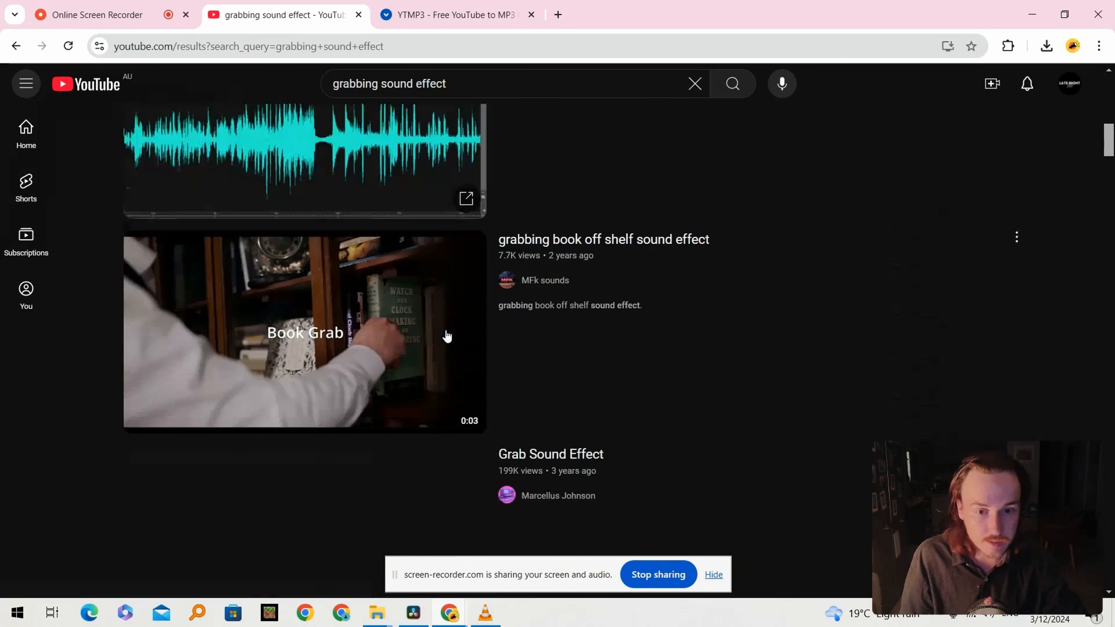
Listen to the "Grab Sound Effect" video, replay it, and return to the search results
scroll(448, 334, down, 5)
scroll(447, 333, up, 6)
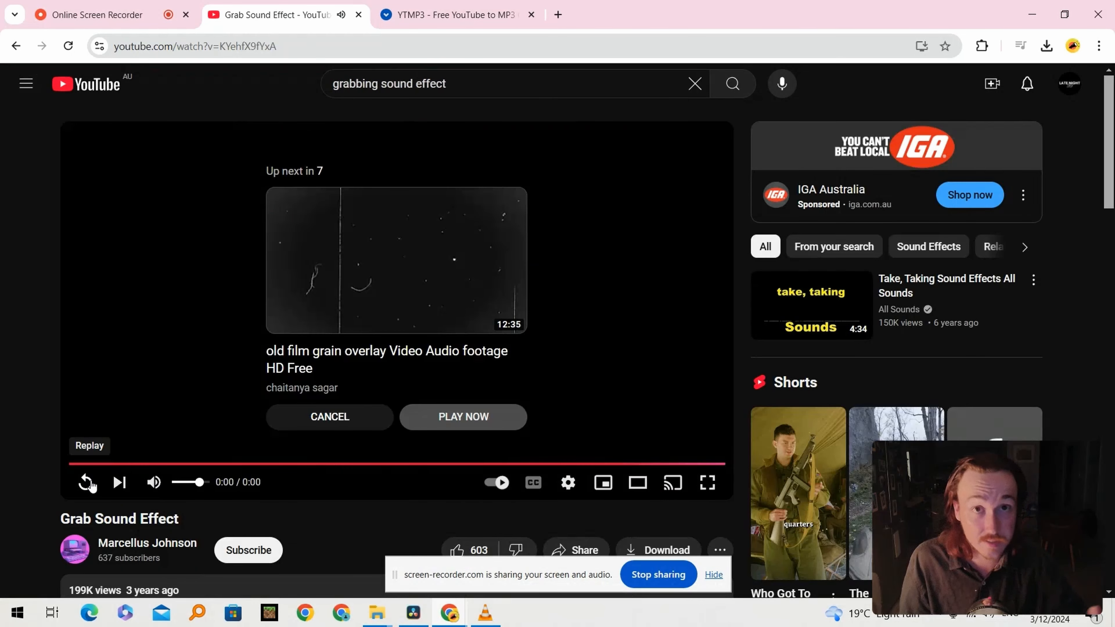
click(86, 483)
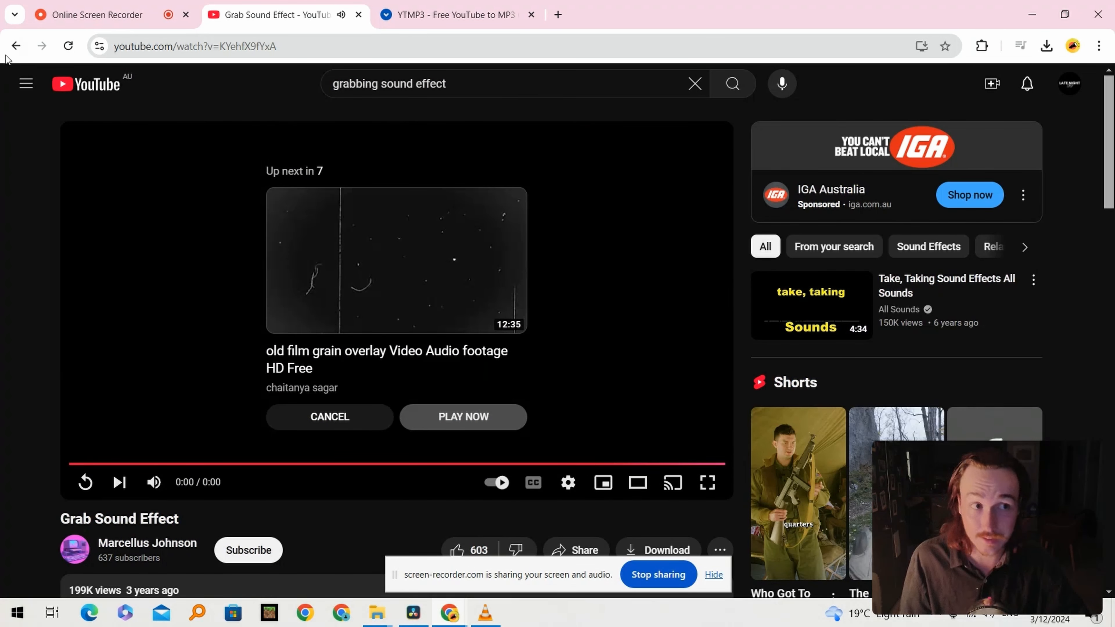
click(16, 45)
Open the "Some Hand grab Sound effect" video from the results and replay it from the beginning
scroll(307, 329, down, 6)
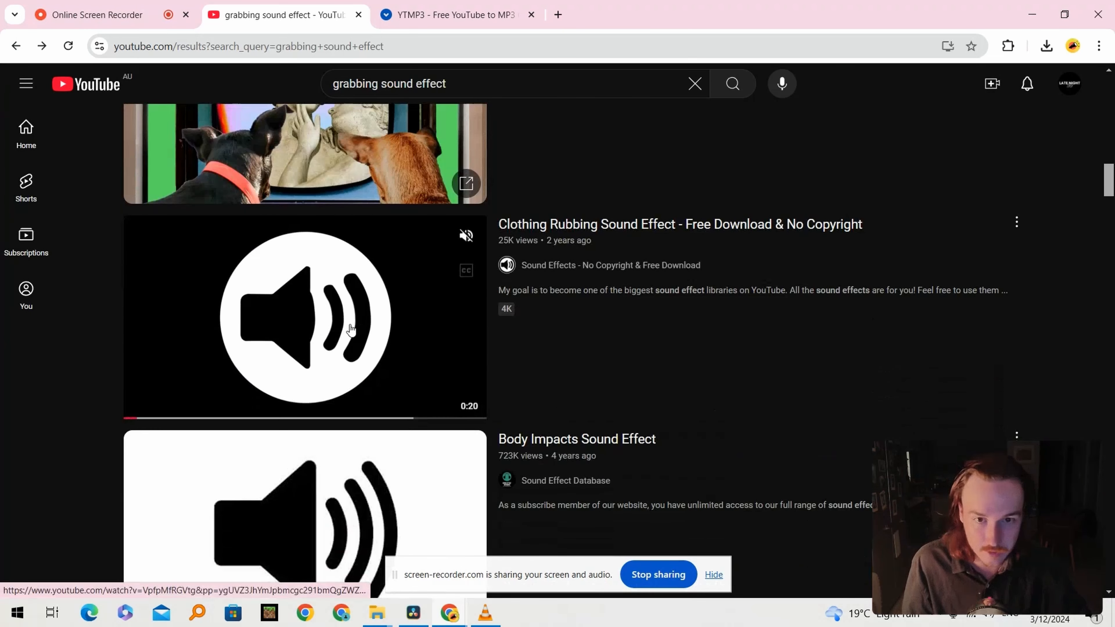
scroll(352, 329, down, 8)
click(337, 238)
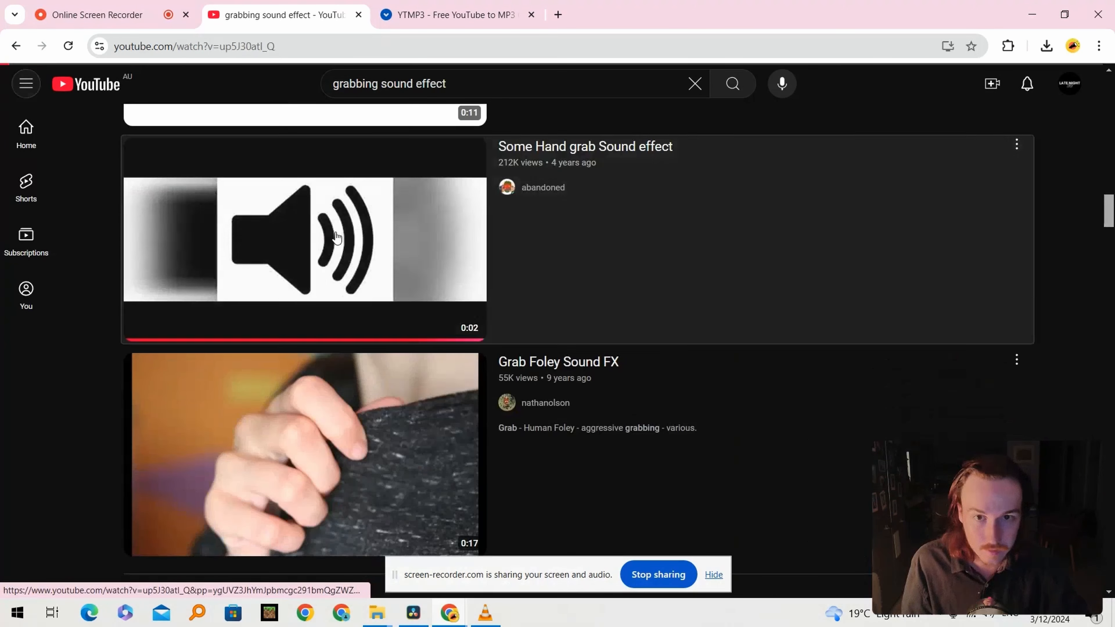
click(126, 256)
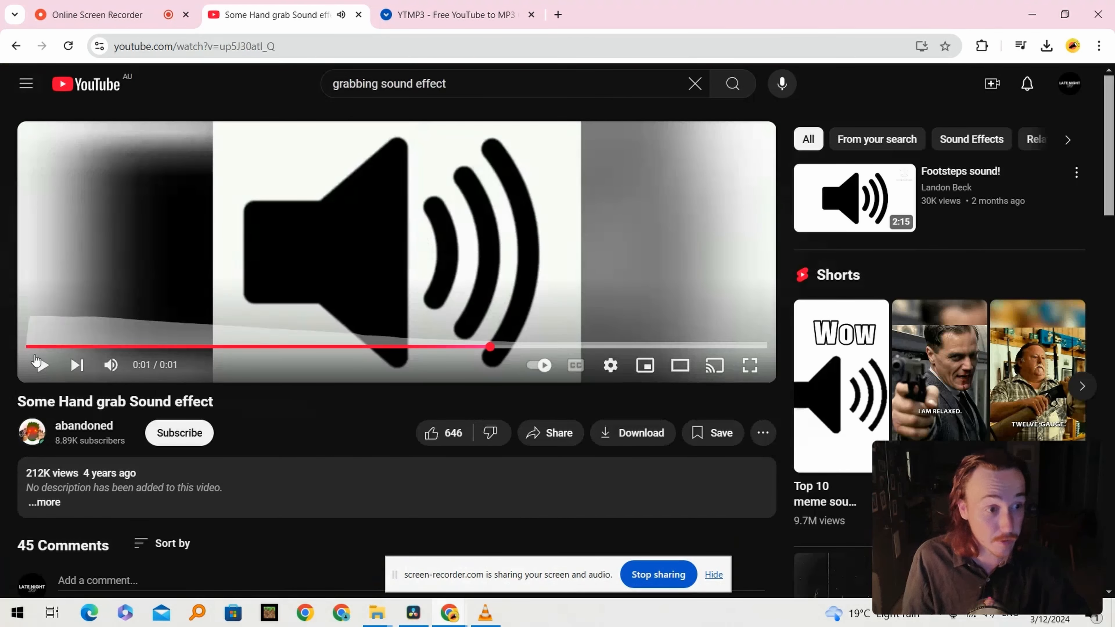
click(28, 347)
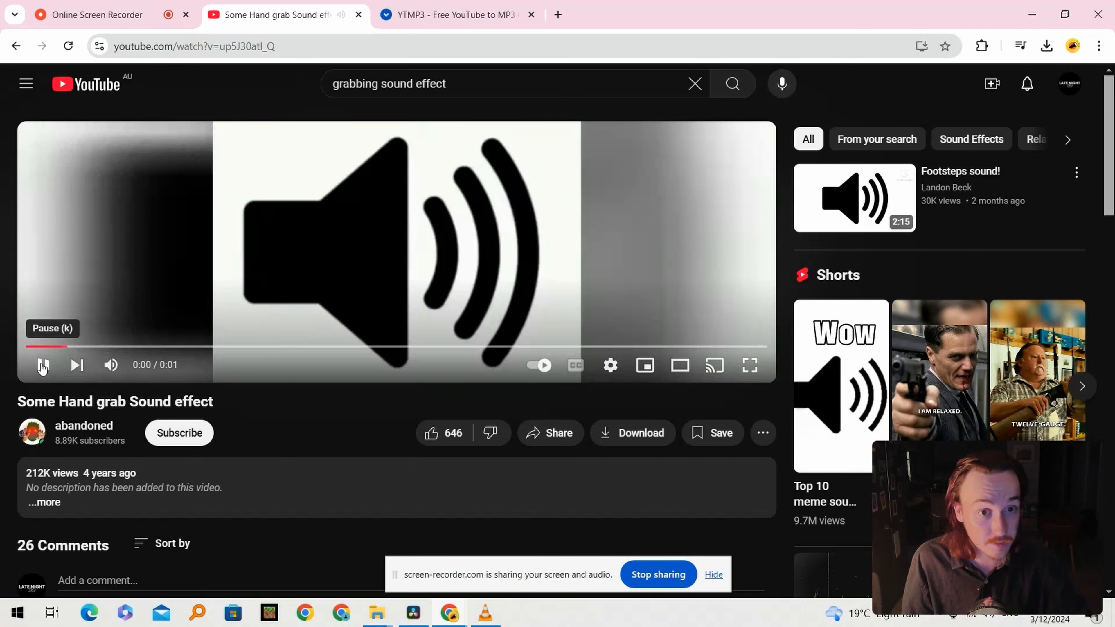
Copy the hand grab video's URL into the YTMP3 converter, convert it to MP3 and download the file
click(169, 47)
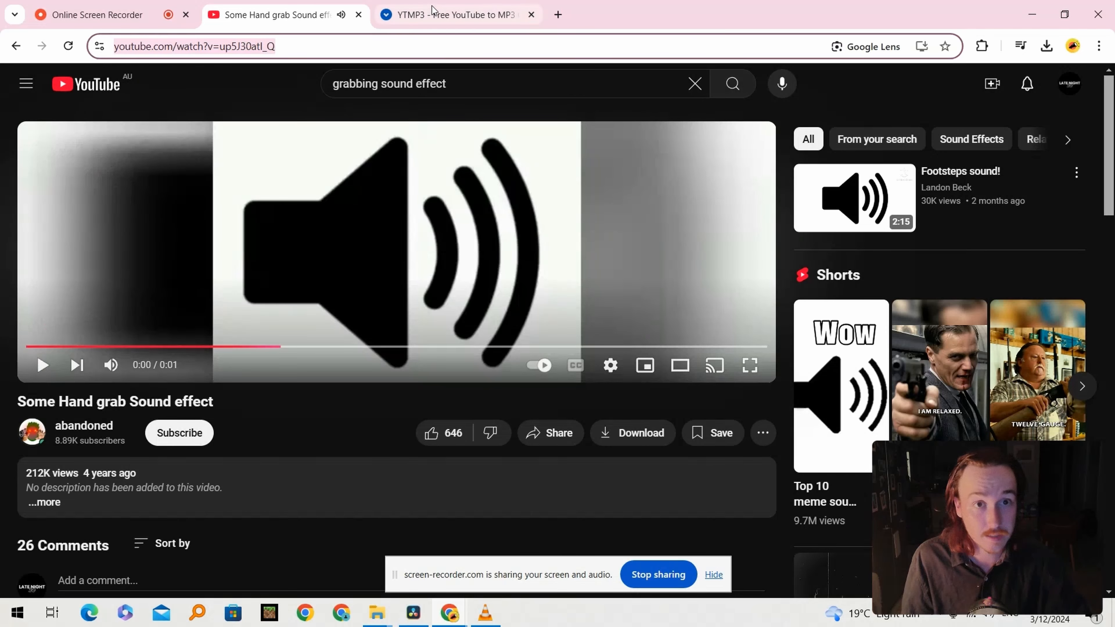
click(452, 14)
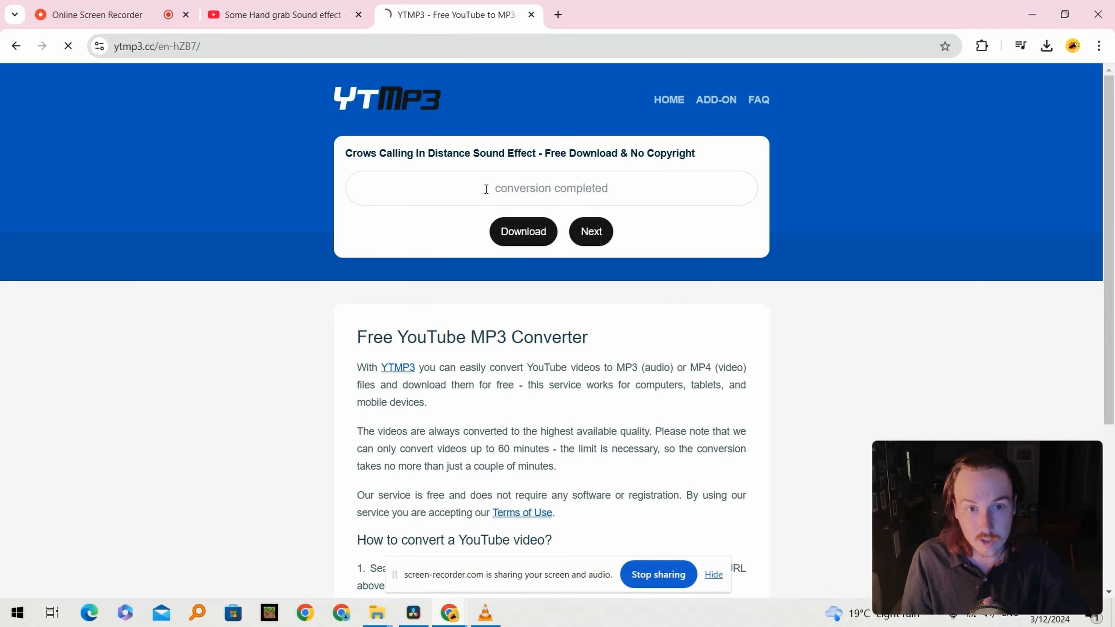
text(https://www.youtube.com/watch?v=pdUI0bk_Q)
click(725, 233)
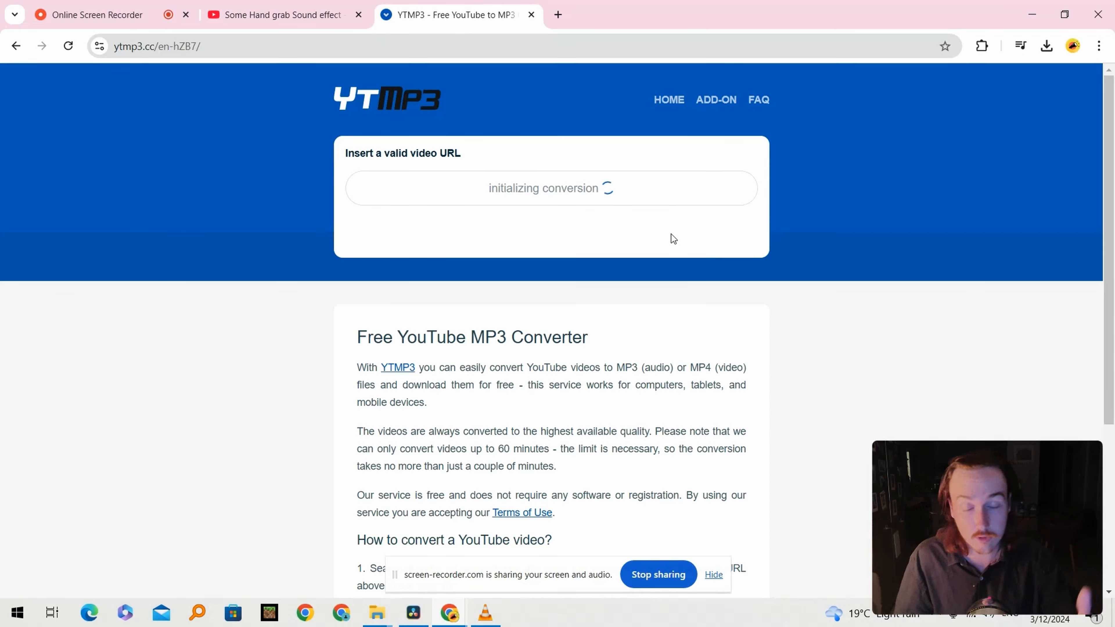
click(514, 232)
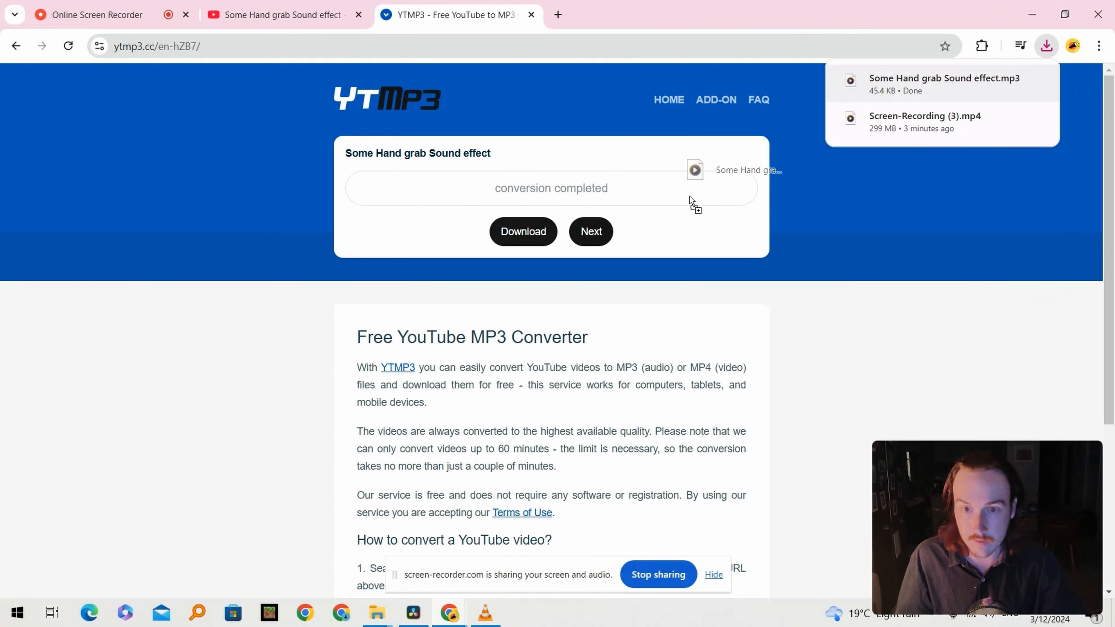
Place the downloaded Some Hand grab Sound effect.mp3 on Audio 2 in DaVinci Resolve, beneath P1260396.MP4 at about 01:00:49:02
drag(427, 599, 761, 506)
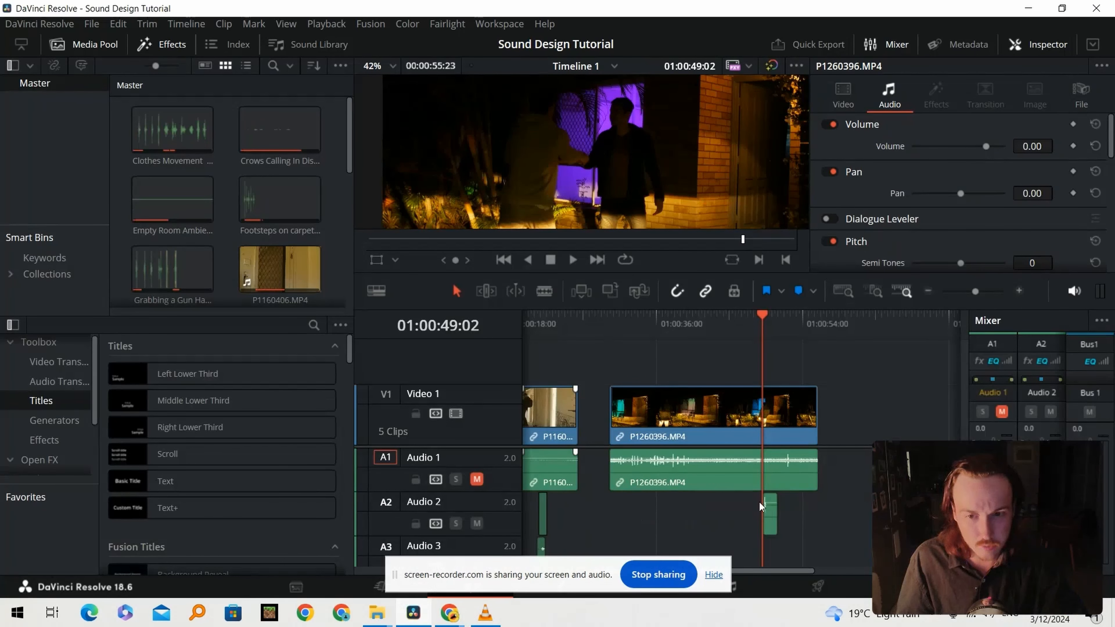
click(1018, 290)
scroll(574, 167, up, 5)
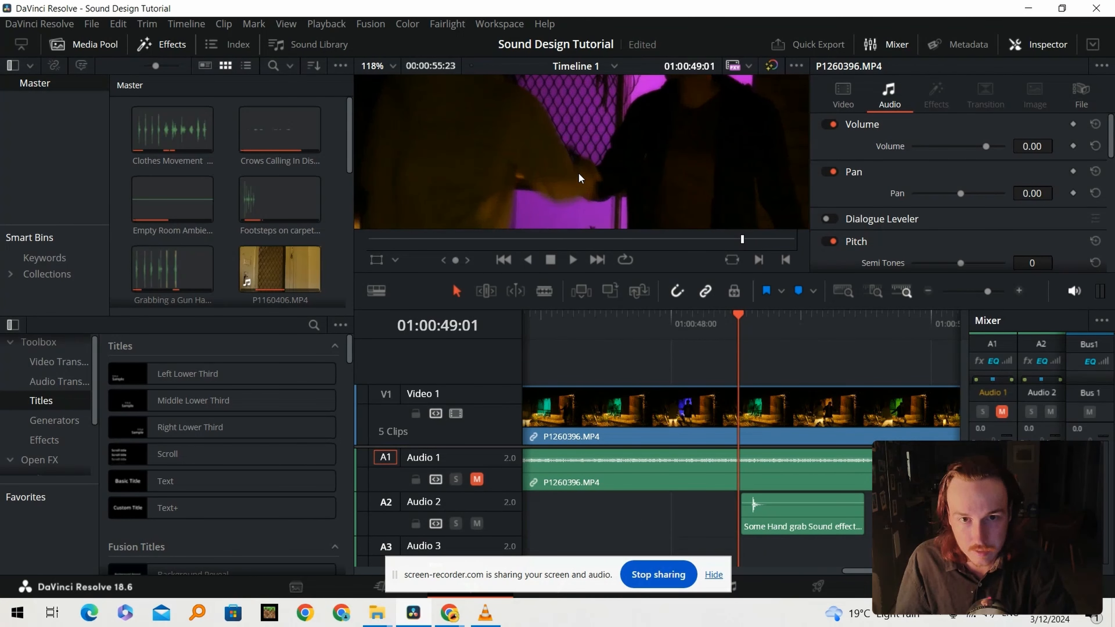
Find the frame where the hands meet at 01:00:49:02 and shift the grab sound on Audio 2 slightly earlier to match
click(731, 319)
key(Right)
key(Right)
key(Right)
key(Right)
key(Right)
key(Left)
key(Left)
key(Right)
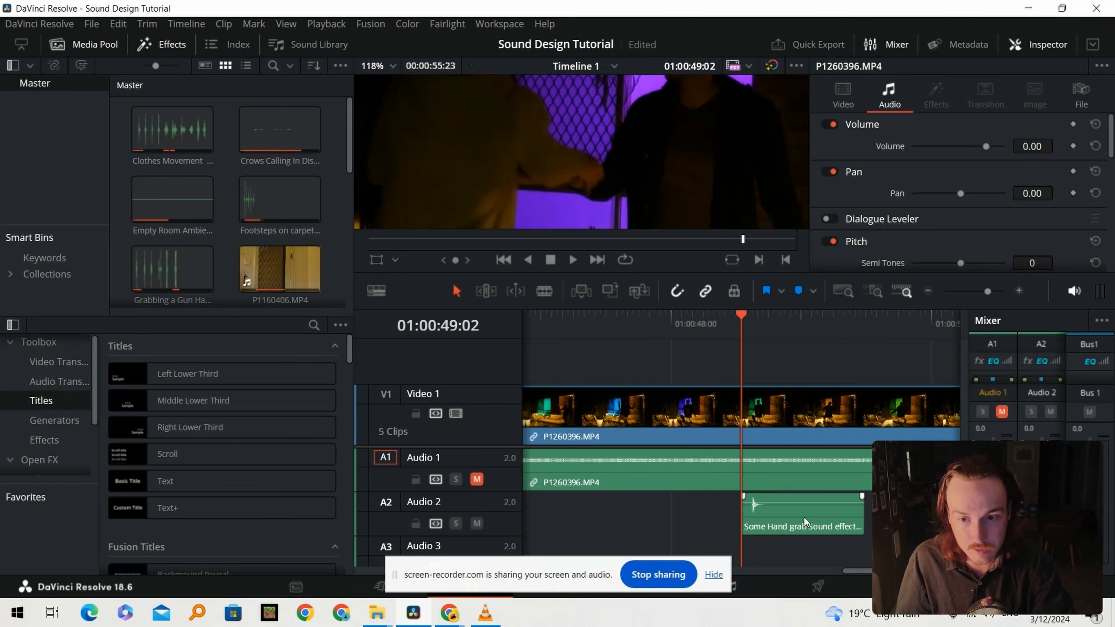
drag(816, 534, 776, 518)
Play the hand grab from about 01:00:48:20 to check the sound effect's sync
click(724, 320)
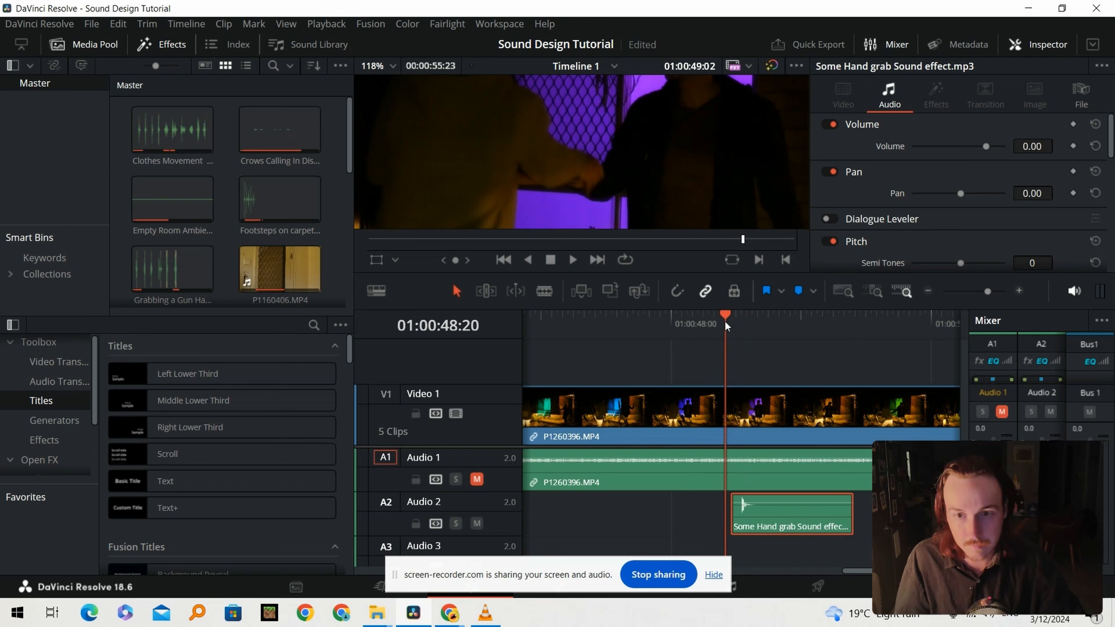
key(space)
key(space)
click(727, 325)
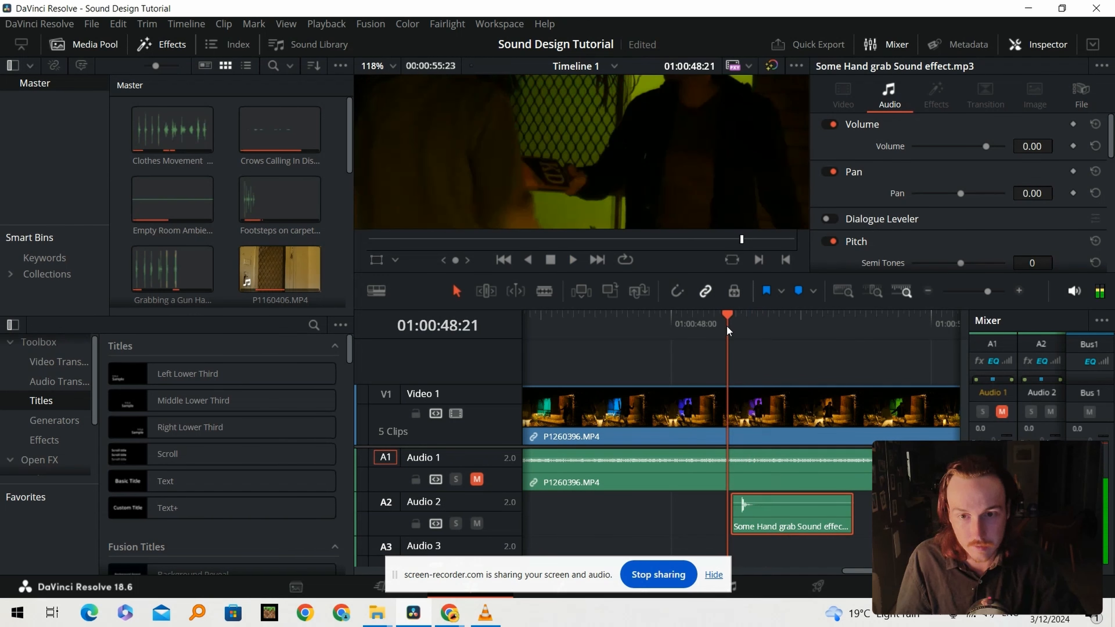
key(space)
Set the hand grab clip's volume to -6.00 and play the moment again
click(929, 292)
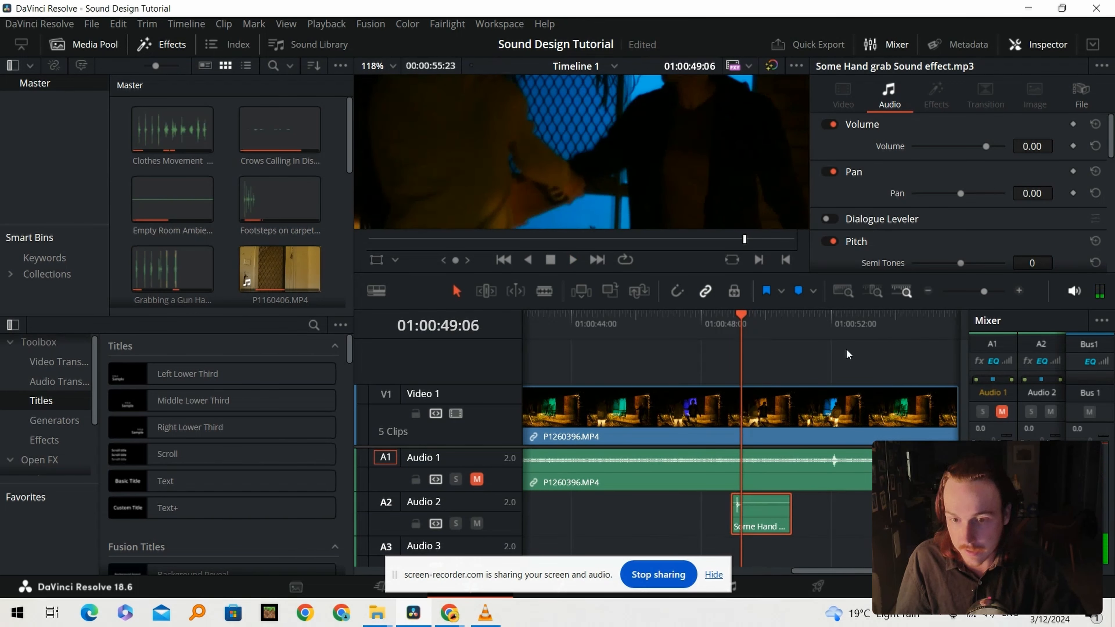
drag(1040, 146, 1019, 146)
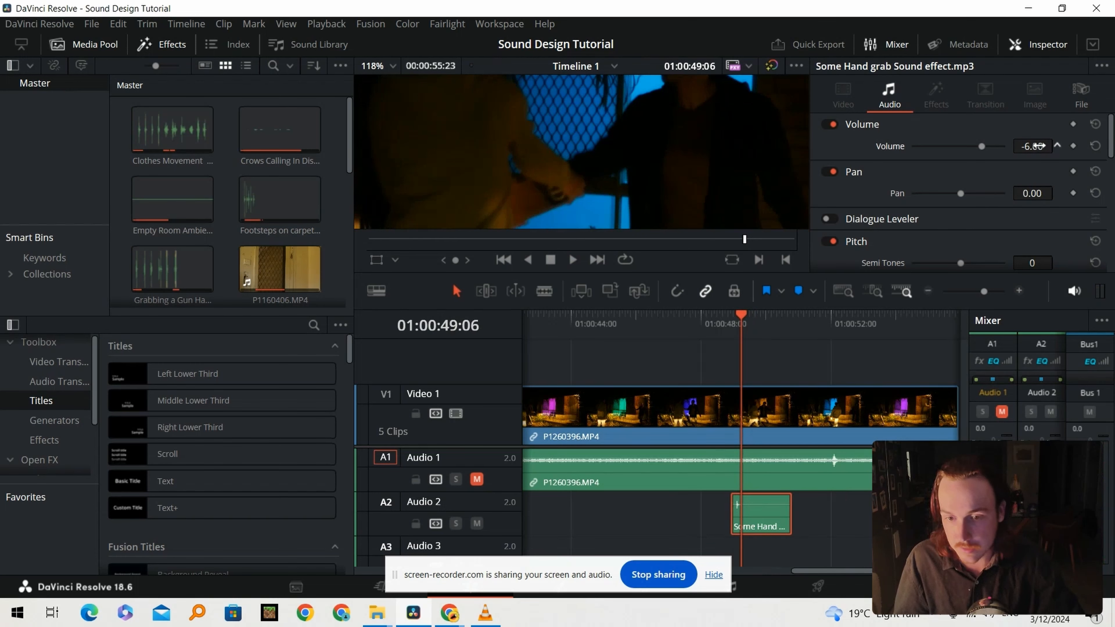
click(724, 325)
key(space)
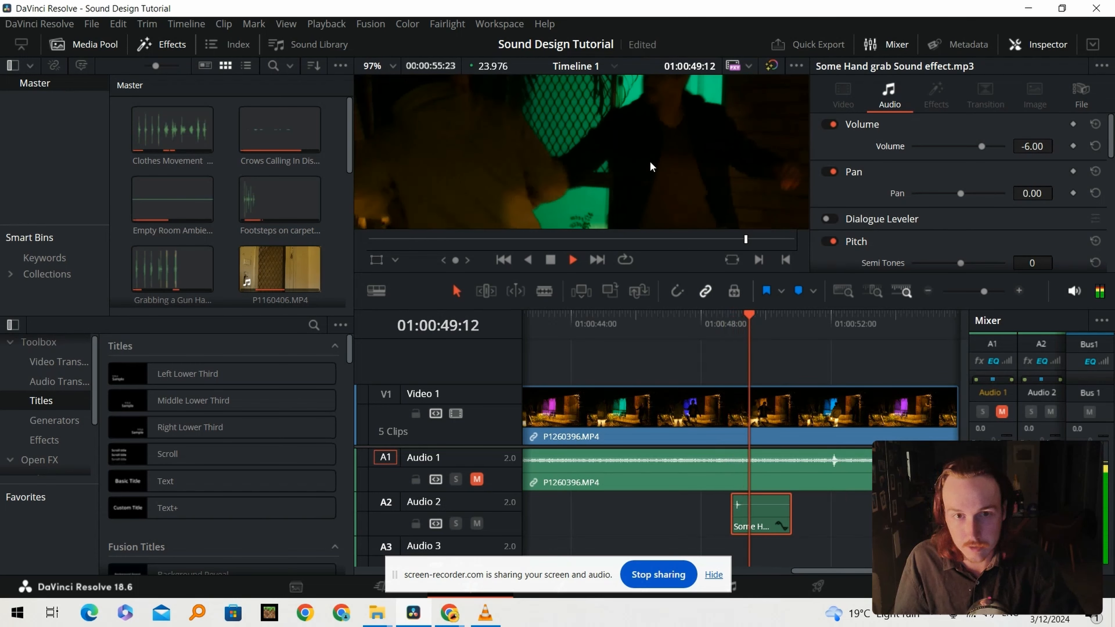
key(space)
drag(750, 327, 739, 332)
key(space)
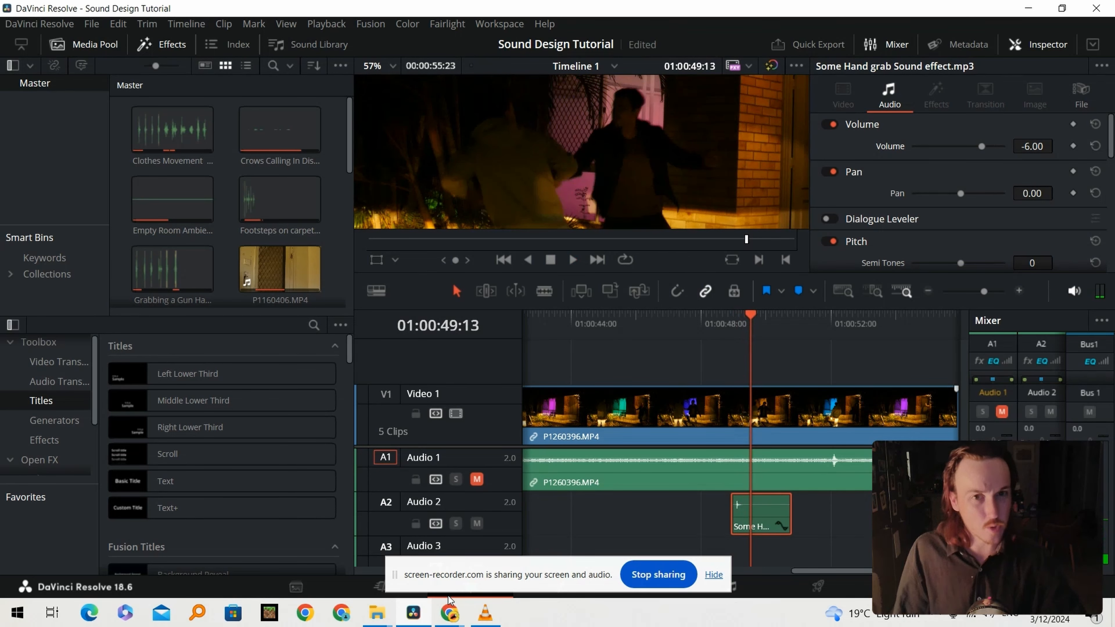
Switch back to the YouTube page in the browser and search for "whoosh sound effect"
mouse_move(457, 623)
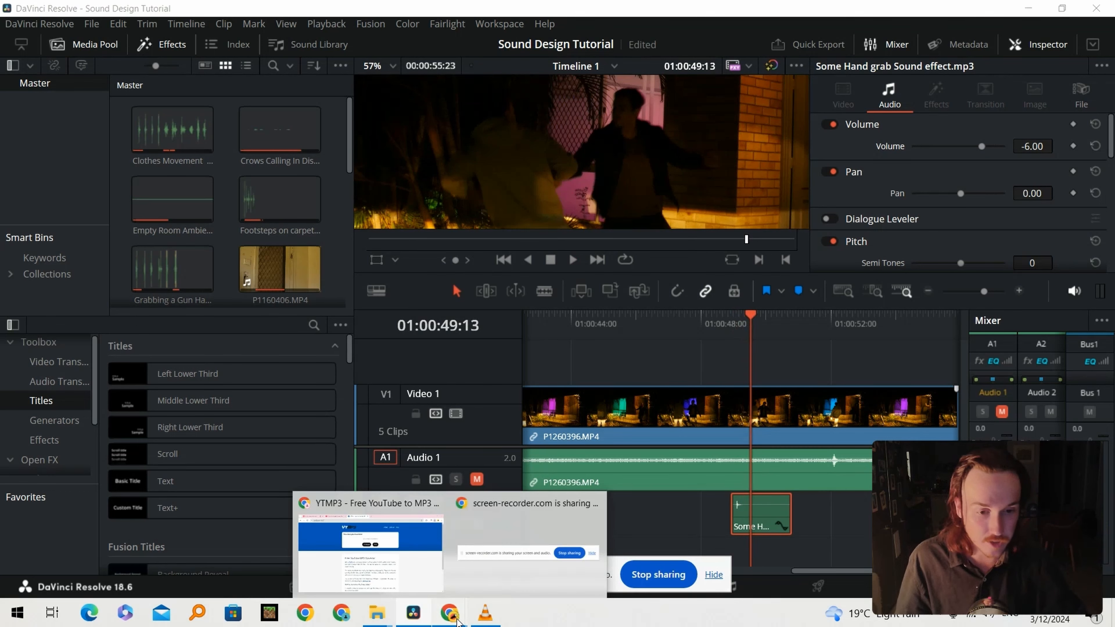
click(370, 549)
click(281, 15)
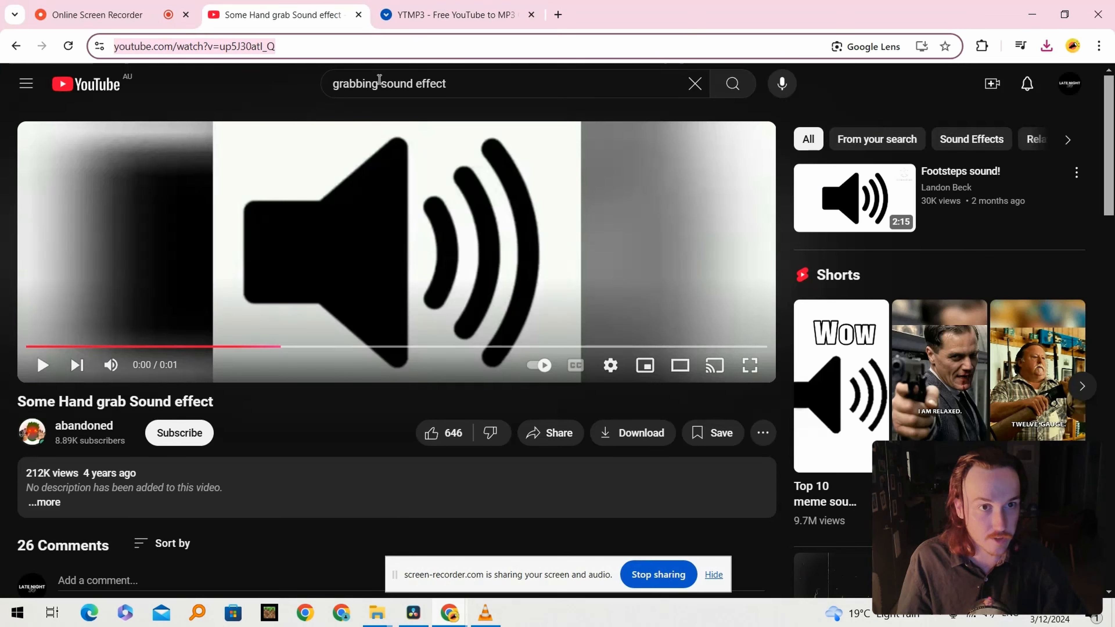
drag(379, 79, 322, 83)
text(whoosh)
key(Return)
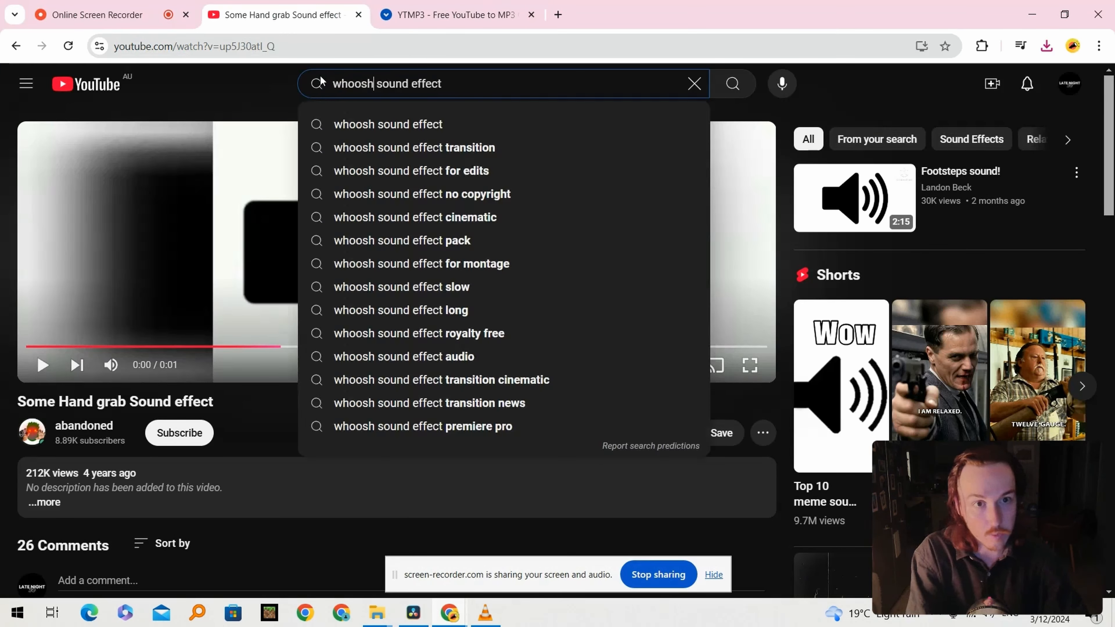
Convert and download the video "Sound Effect Whoosh Sound (No Copyright)" as MP3, and place it on Audio 3 below the hand grab
click(274, 294)
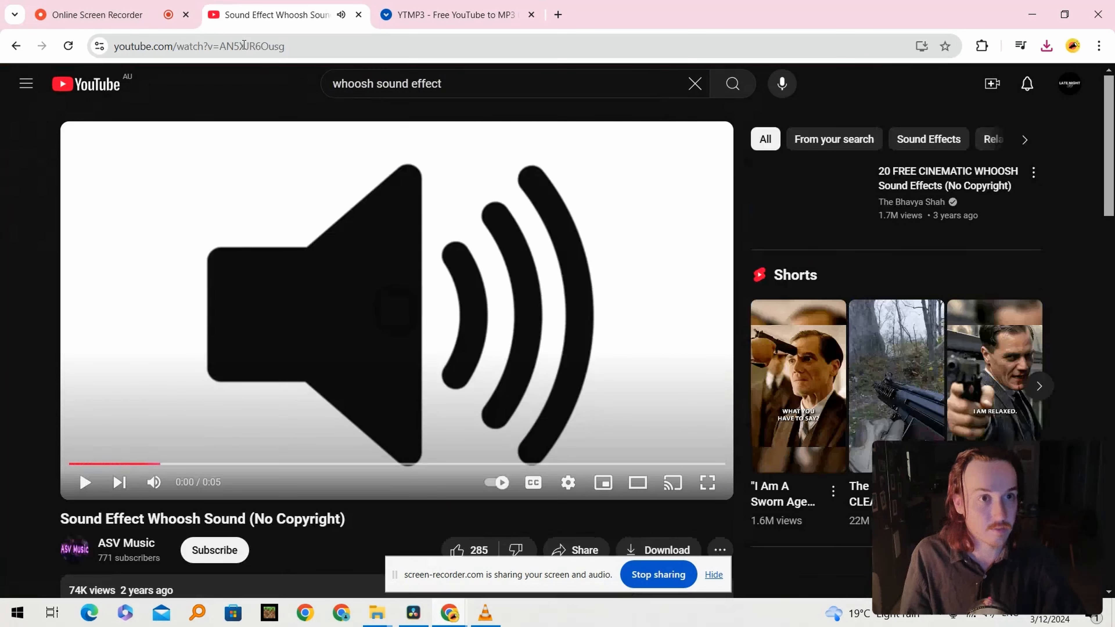
click(198, 46)
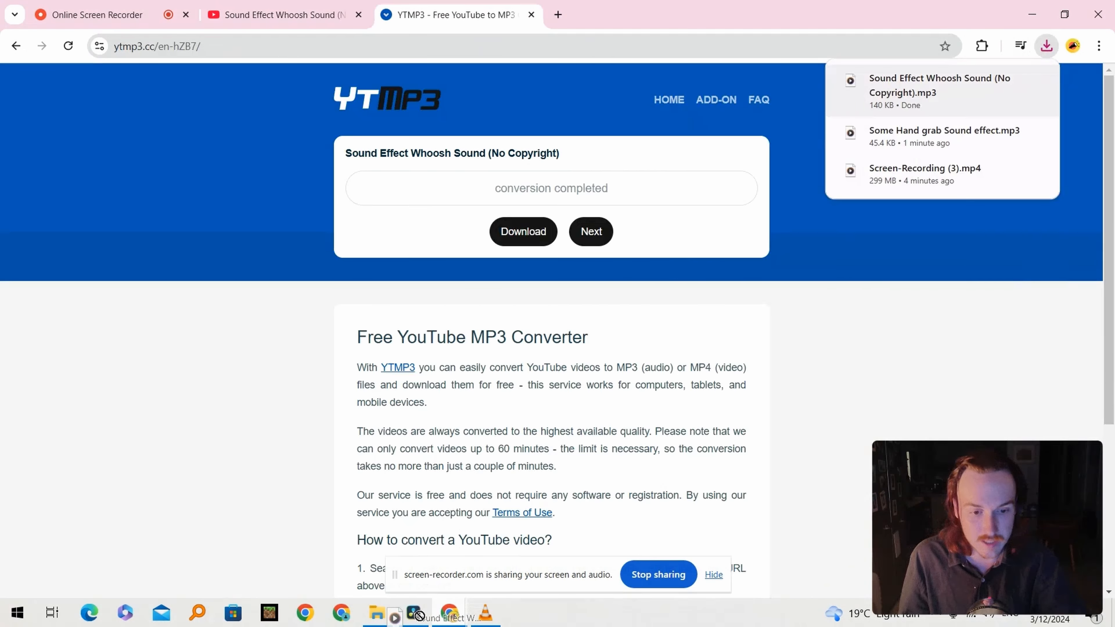
drag(419, 615, 735, 549)
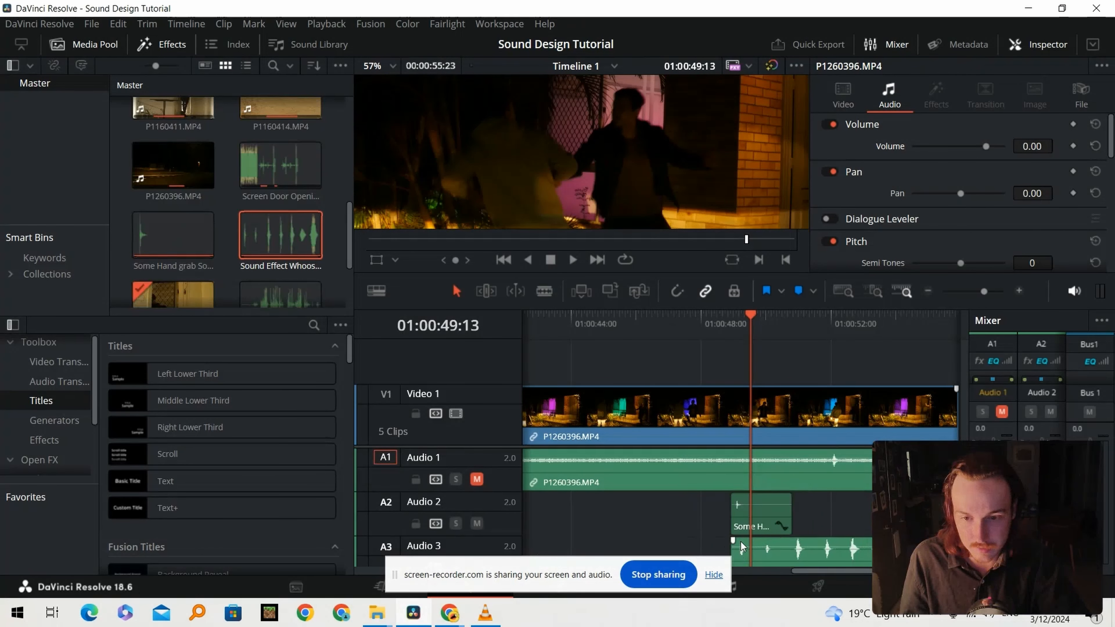
Solo Audio 3 and play the whoosh clip from its start
scroll(734, 547, down, 1)
scroll(733, 547, right, 3)
click(456, 545)
drag(657, 323, 643, 326)
key(space)
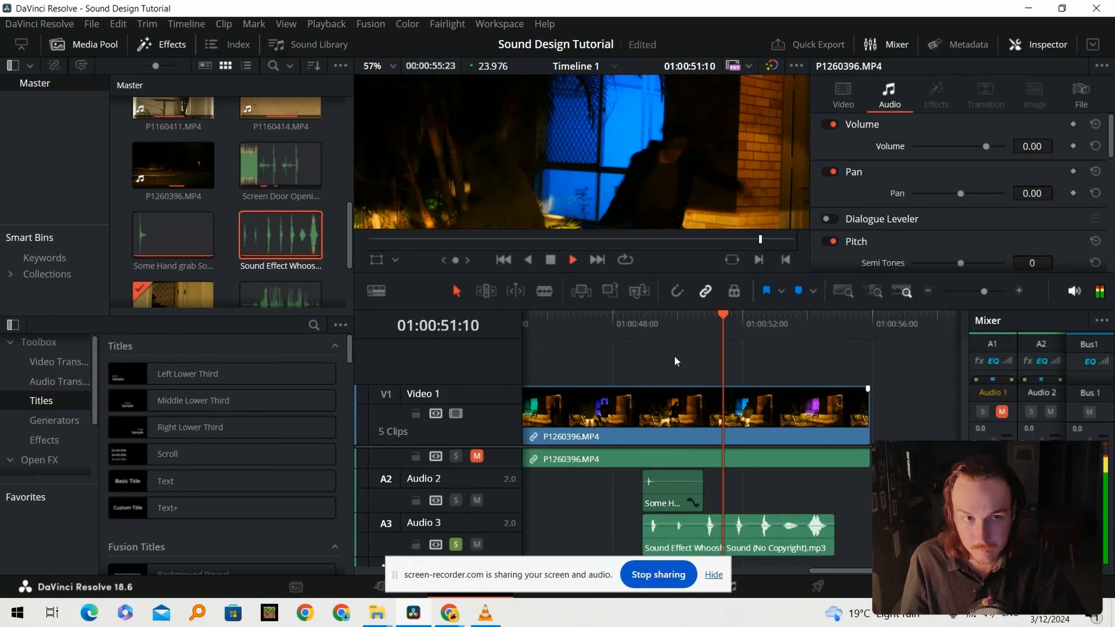
Split the whoosh clip on Audio 3 on both sides of its third whoosh and delete the other parts
key(space)
key(b)
click(723, 536)
click(698, 537)
key(a)
click(694, 534)
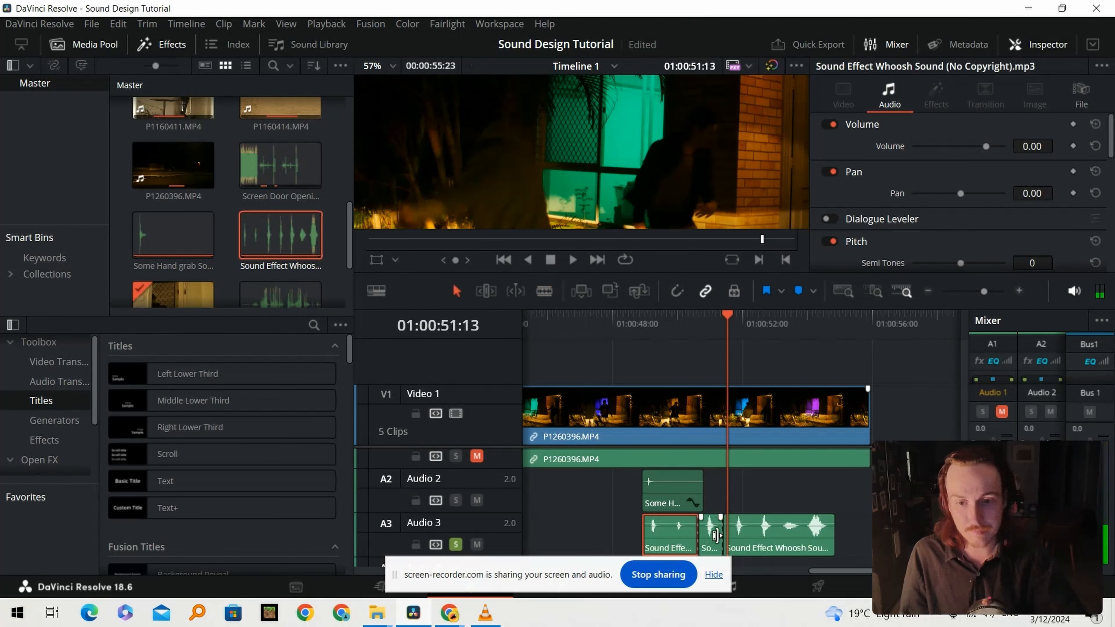
key(BackSpace)
click(761, 543)
key(BackSpace)
Align the remaining whoosh with the hand grab near 01:00:49:07, set its volume to -10.60 and play it without the Audio 3 solo
drag(705, 536, 678, 531)
drag(640, 353, 656, 341)
drag(678, 537, 666, 536)
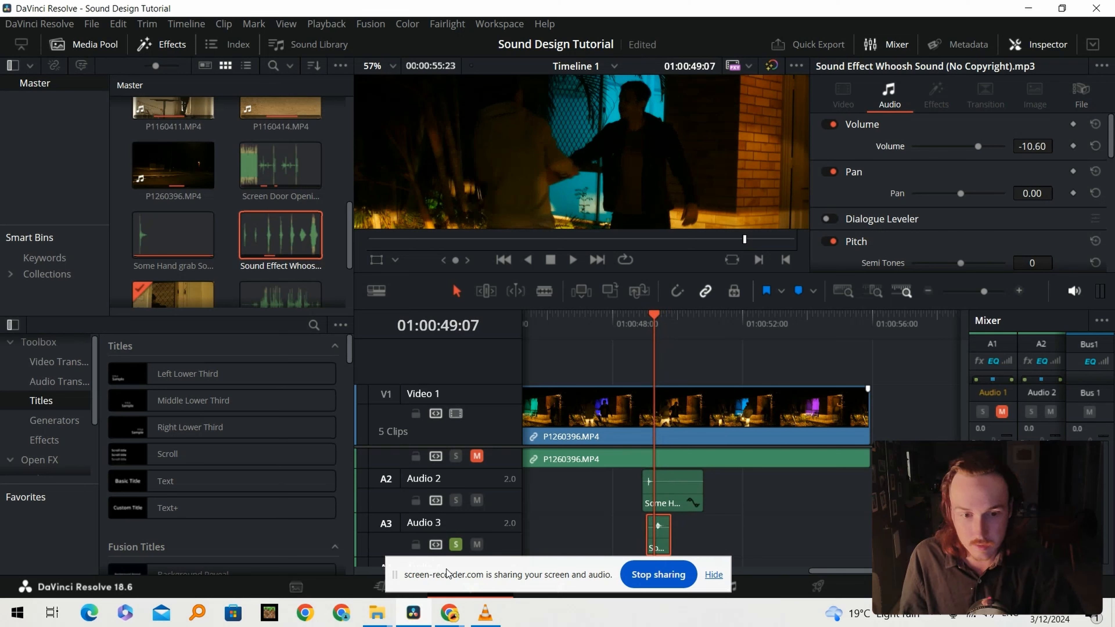
click(643, 330)
key(space)
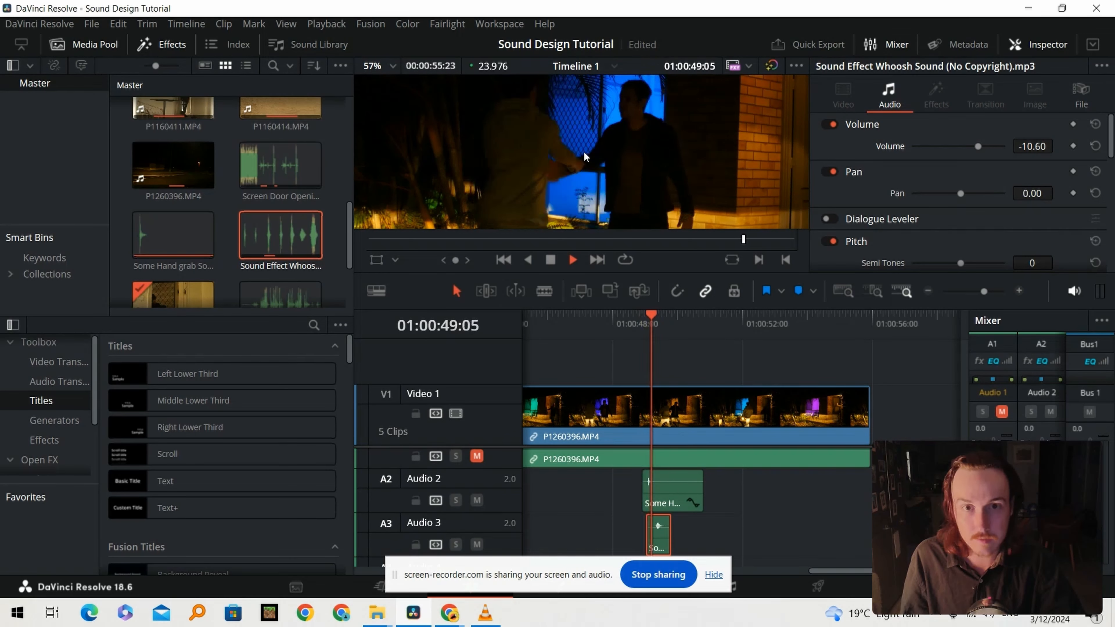
Set the whoosh's pitch to -5 semitones and -3 cents, lower its volume to about -24 dB and replay the moment
click(654, 330)
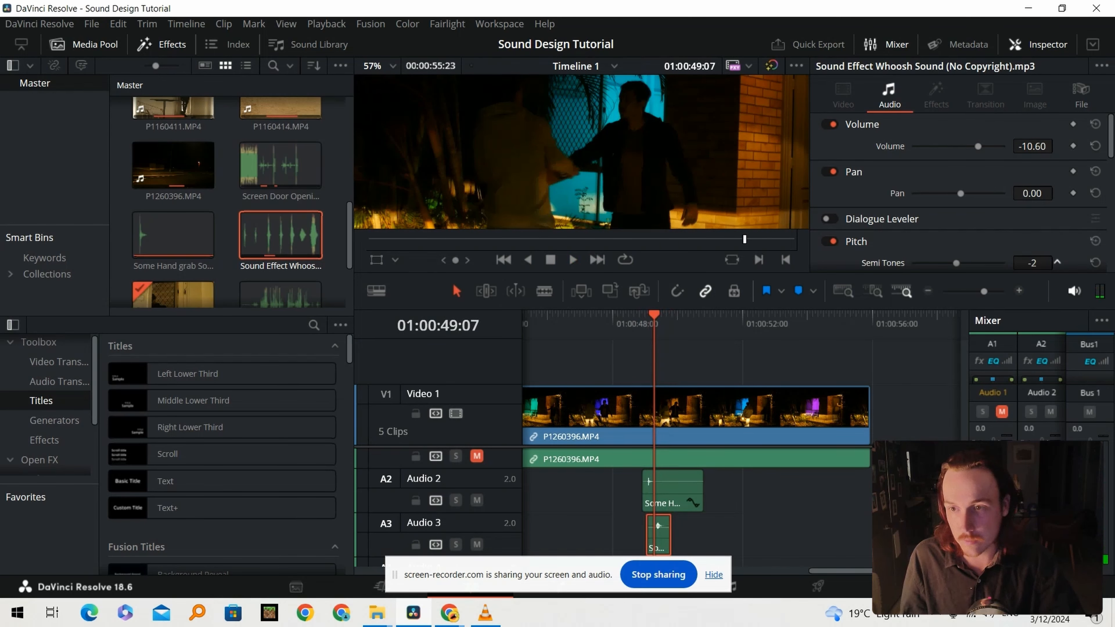
click(643, 333)
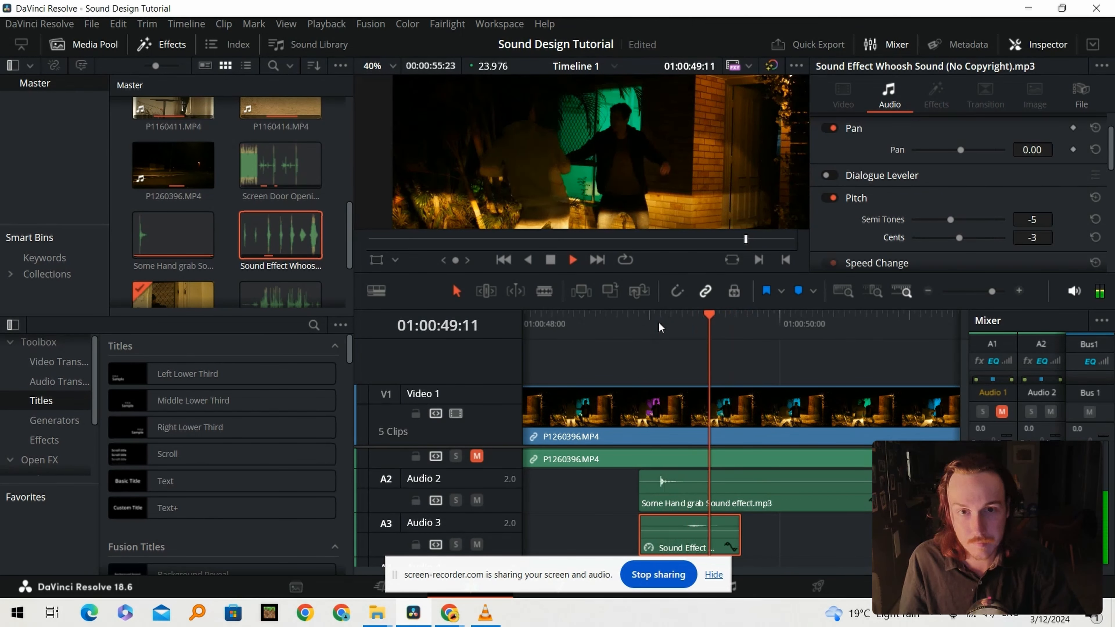
click(666, 335)
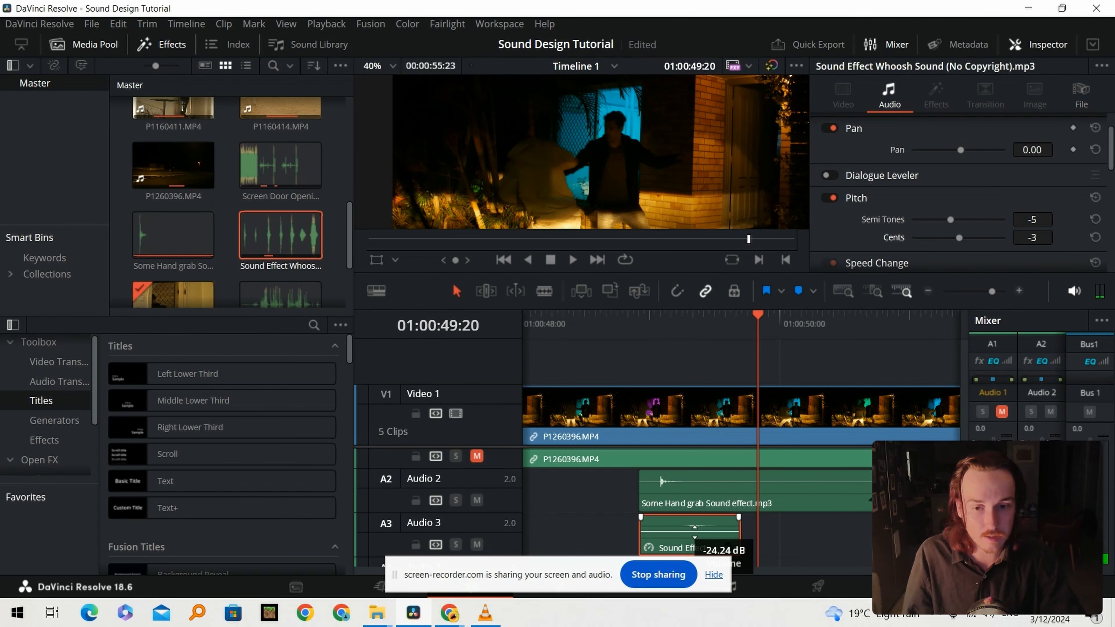
drag(695, 534, 696, 532)
click(657, 336)
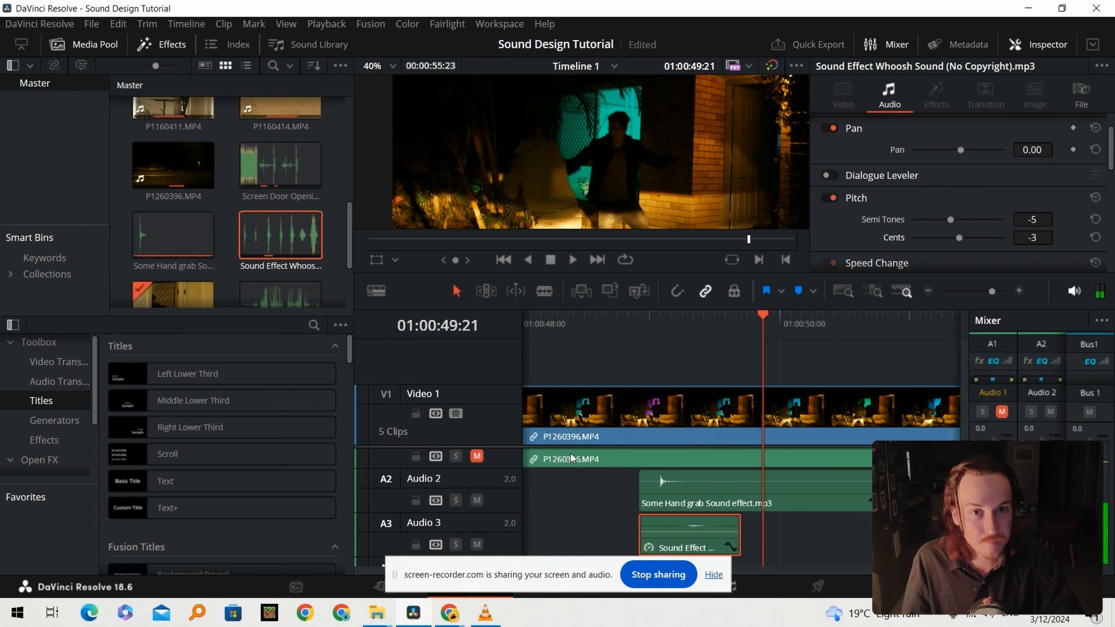
mouse_move(457, 610)
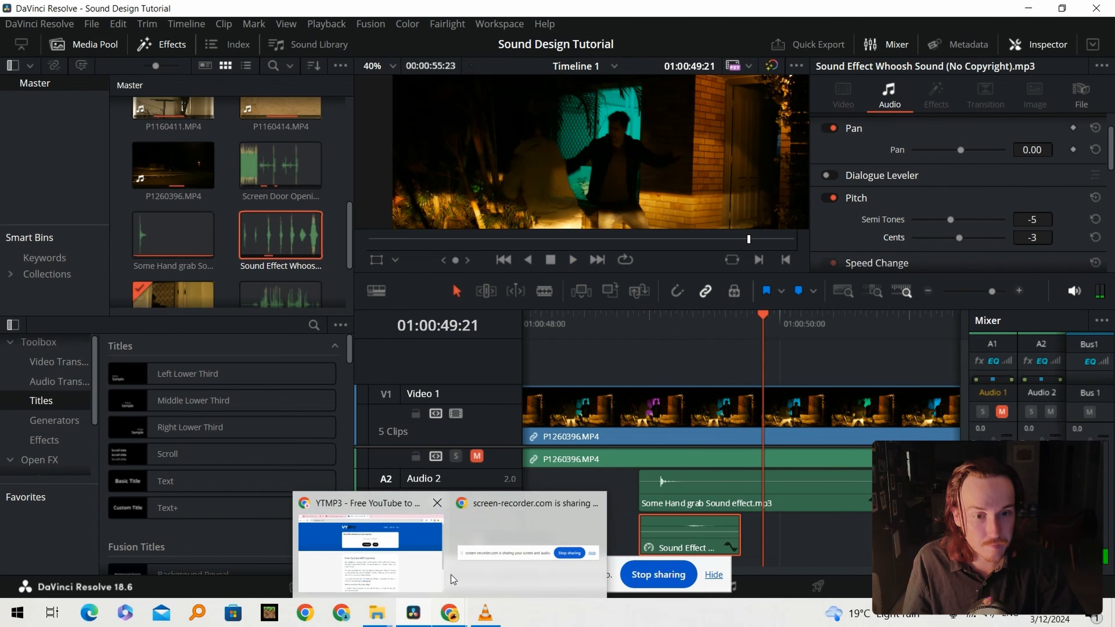
click(371, 549)
click(281, 15)
drag(412, 84, 348, 83)
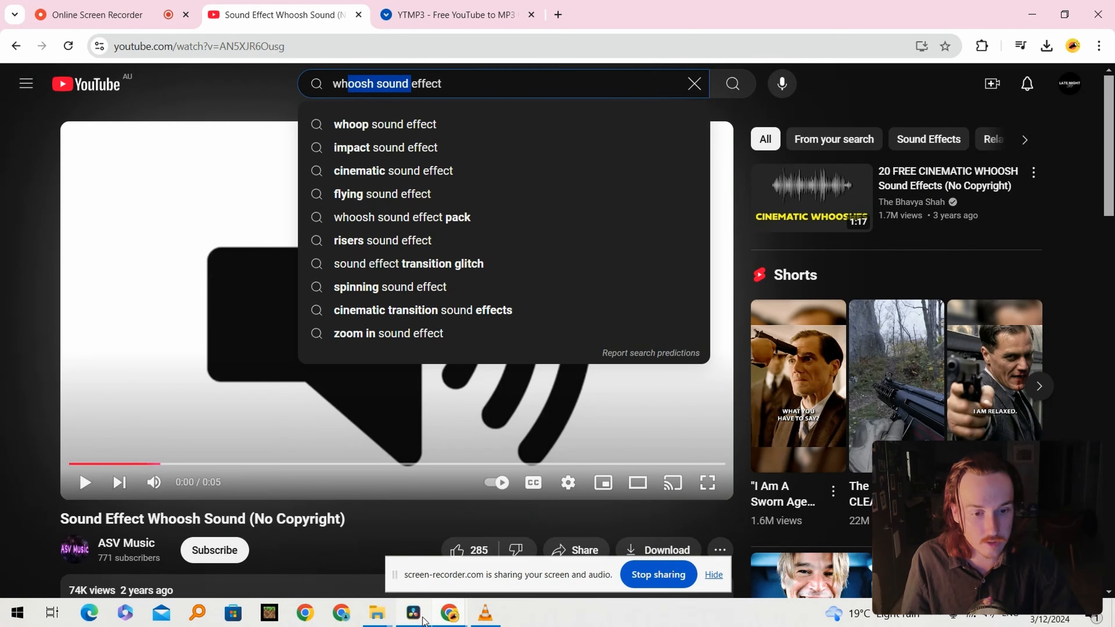
Return to DaVinci Resolve and place the Clothes Movement sound effect on Audio 4 beneath the whoosh
click(414, 612)
scroll(166, 131, up, 5)
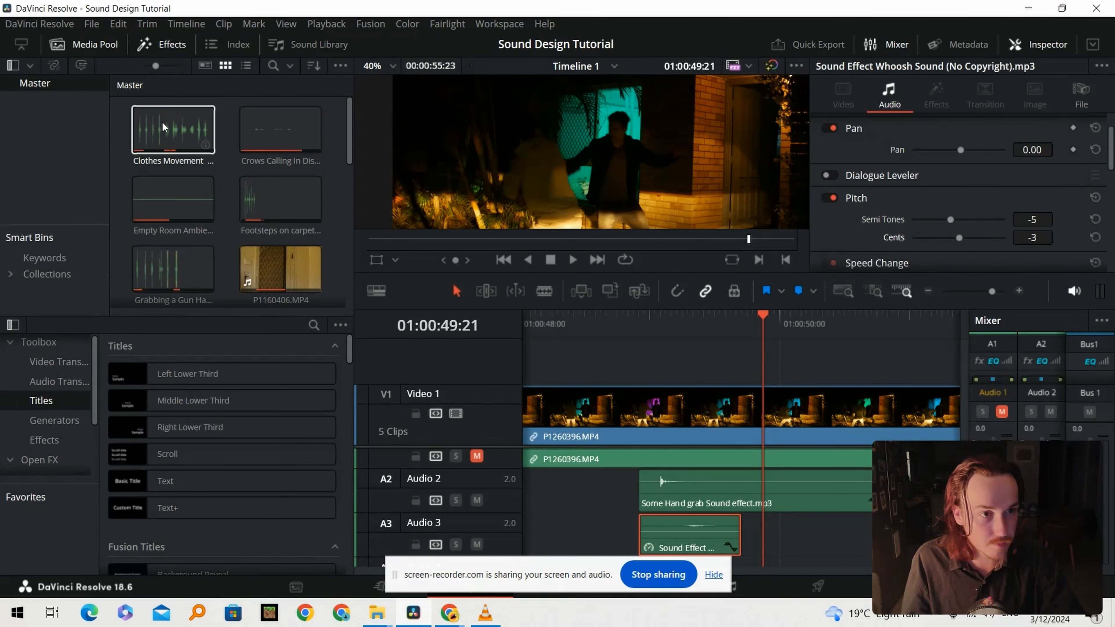
drag(161, 143, 590, 548)
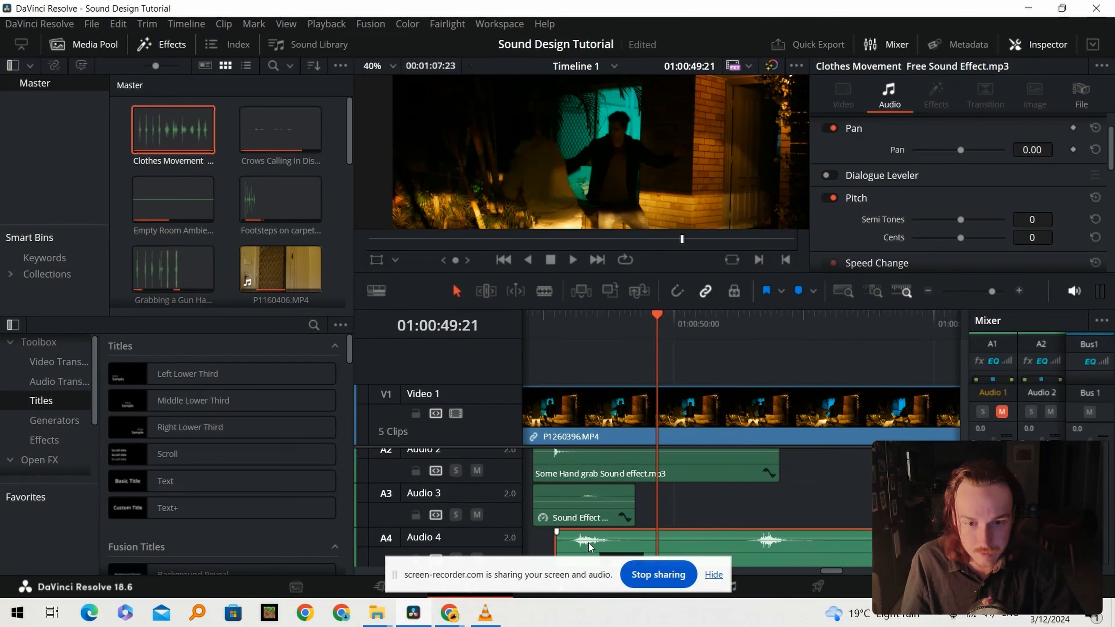
Split the clothes movement clip after its first rustle, play the moment and delete the leftover part
key(b)
click(652, 548)
key(a)
drag(736, 543, 807, 541)
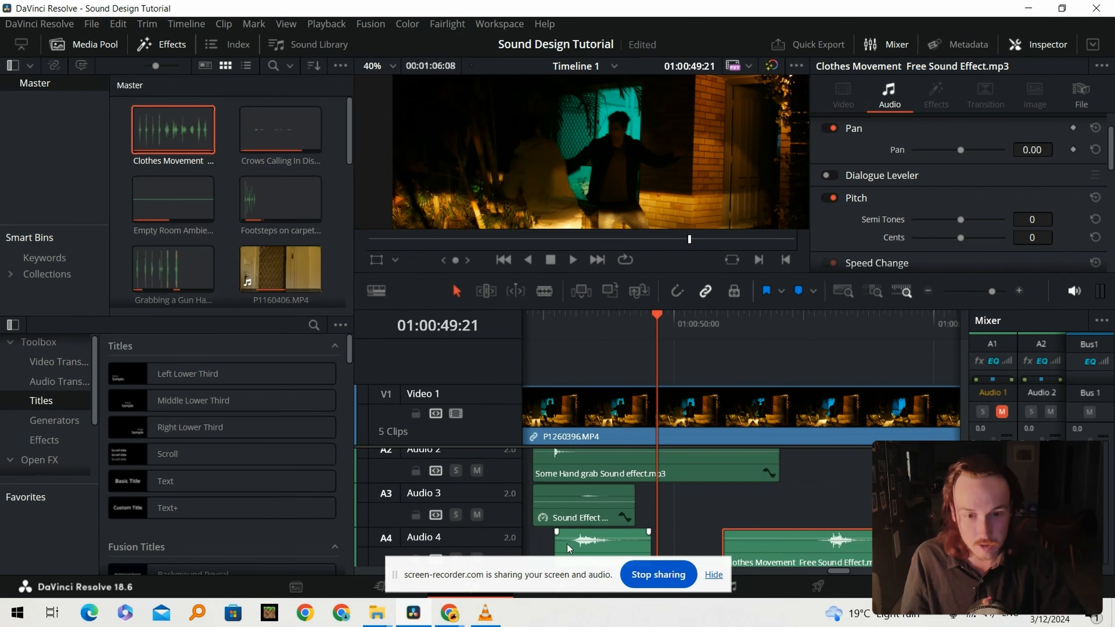
click(550, 315)
key(space)
key(BackSpace)
Switch to the YouTube page in the browser, search for "slap sound effect" and look through the results
mouse_move(457, 613)
click(373, 580)
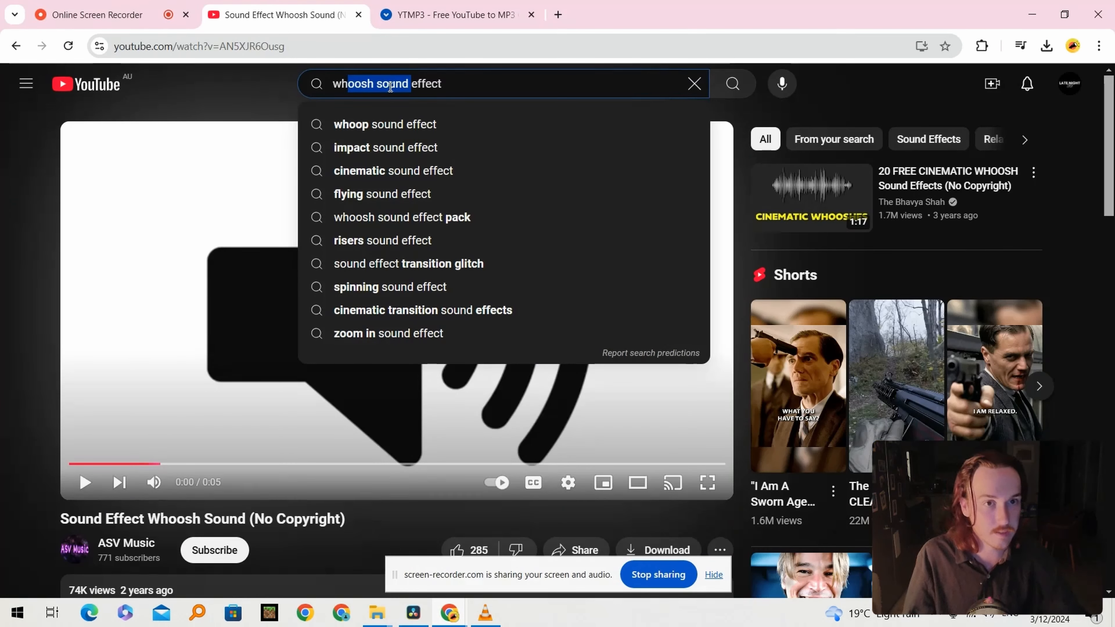
double_click(359, 83)
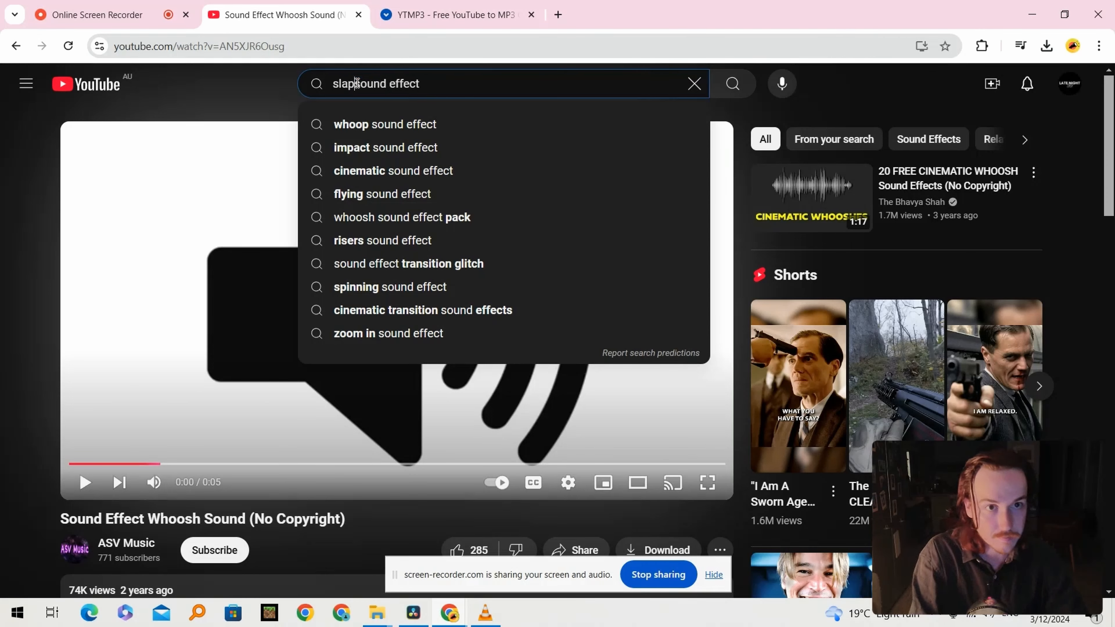
text(slap)
key(Return)
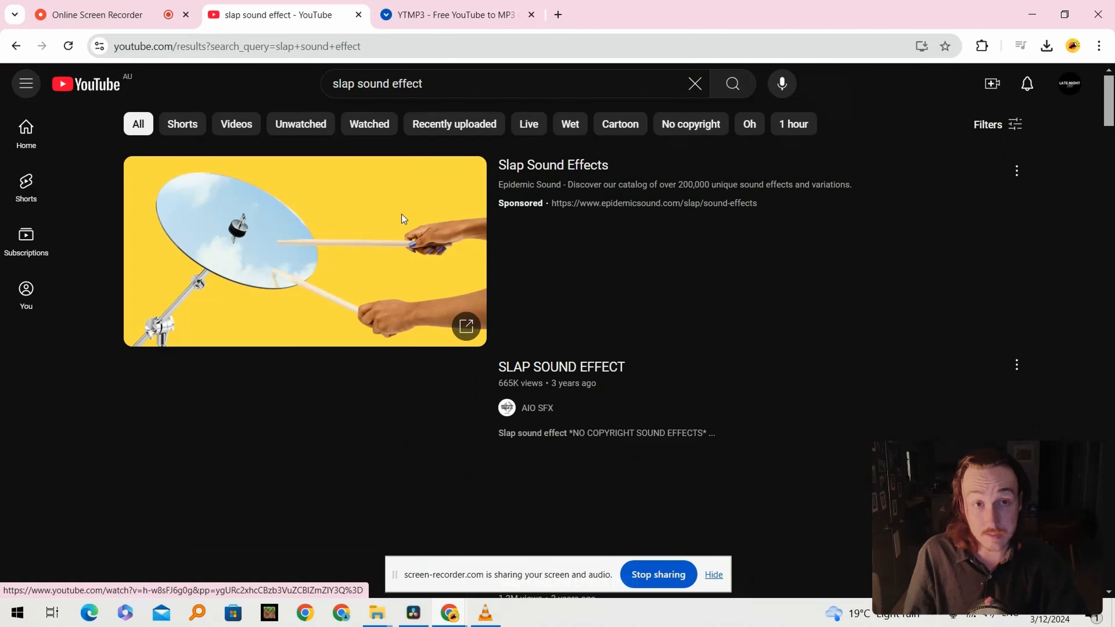
scroll(402, 214, down, 3)
scroll(385, 318, down, 3)
scroll(361, 299, down, 1)
scroll(357, 319, up, 1)
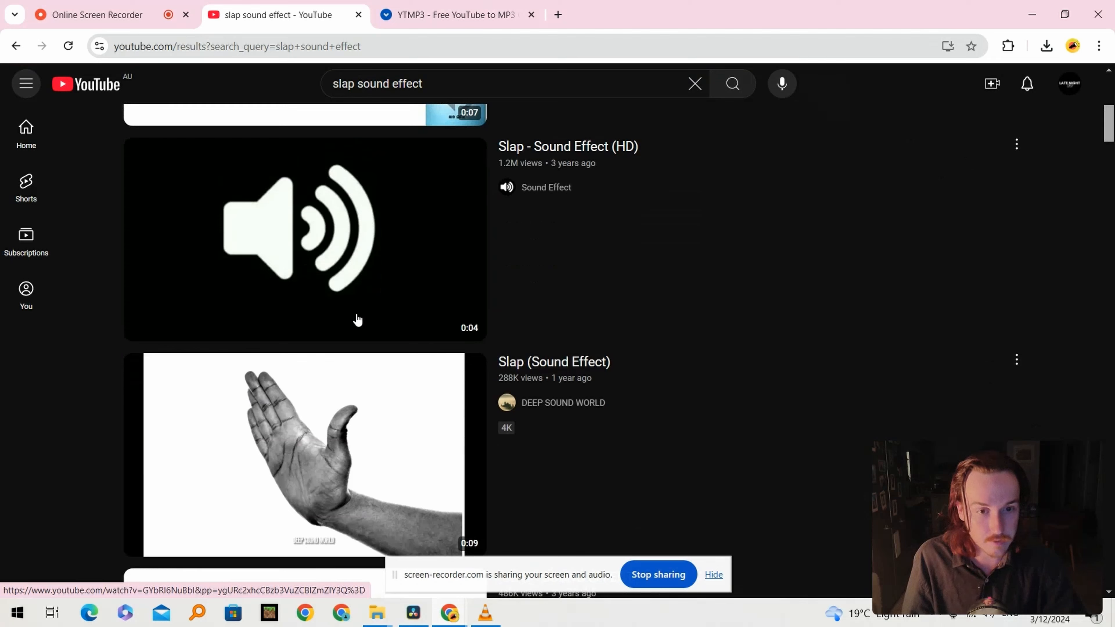
Refine the search to "heavy slap sound effect" and browse the results for a suitable slap
click(334, 86)
text(heav)
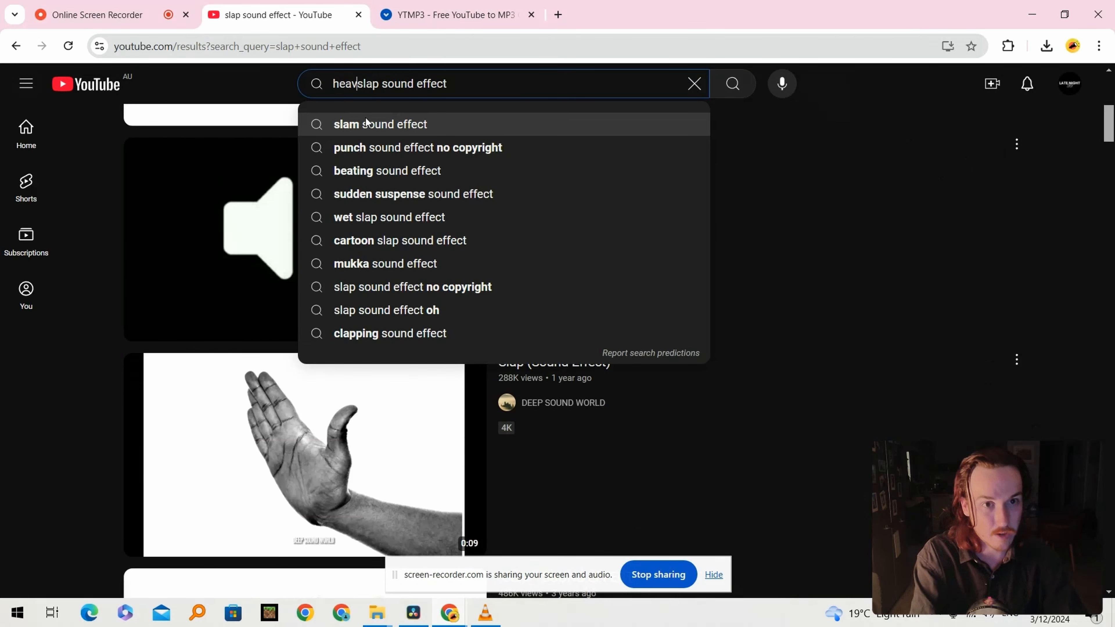
text(y)
key(Return)
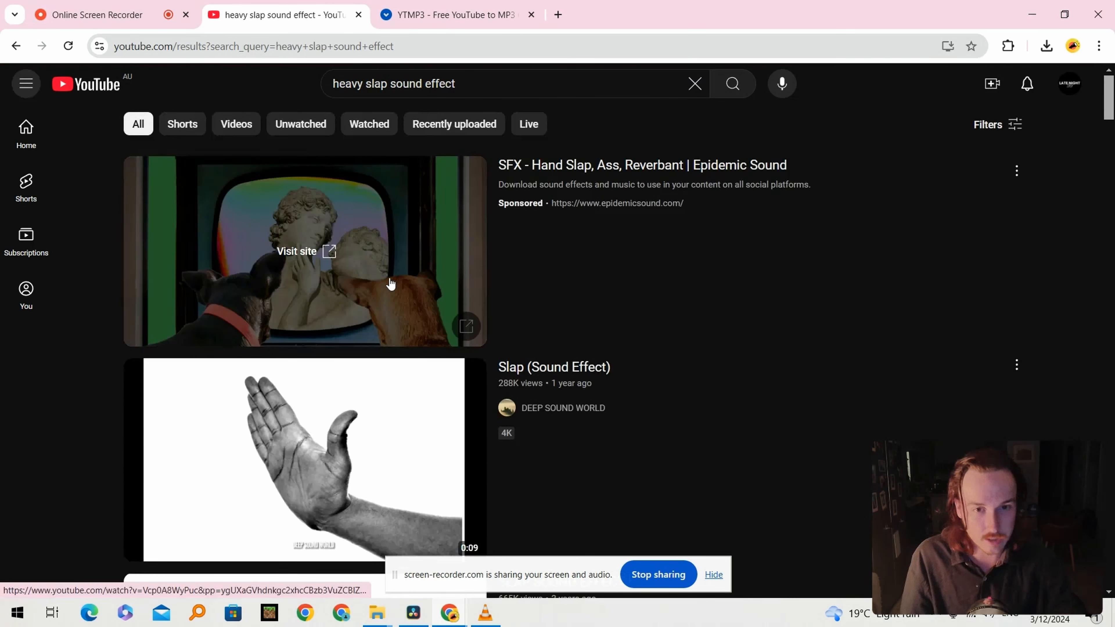
scroll(395, 303, down, 3)
scroll(373, 298, down, 15)
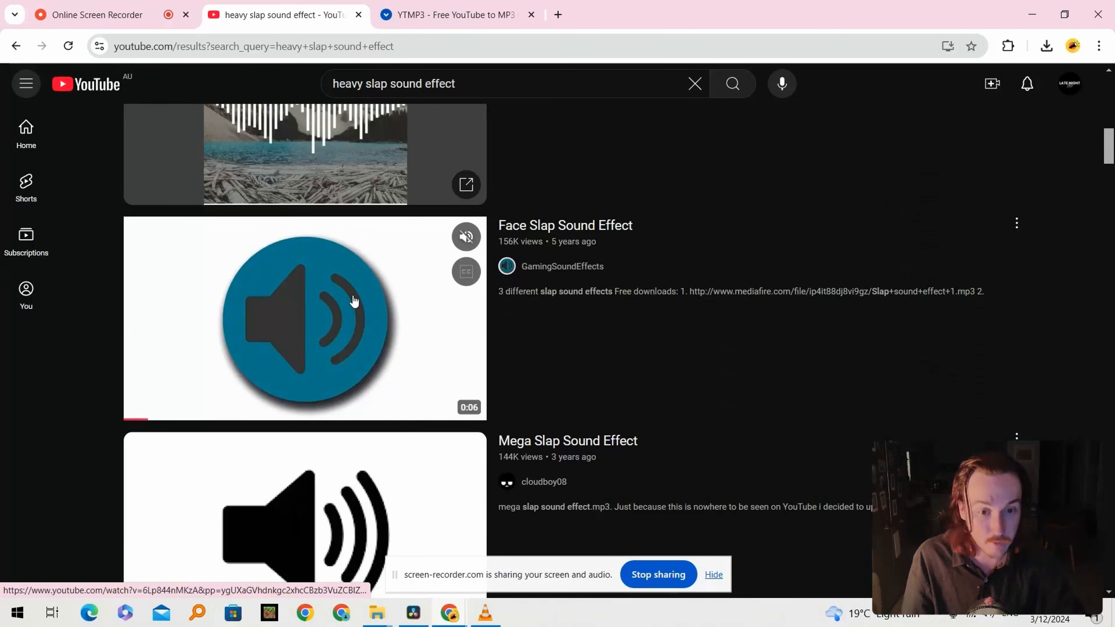
Preview the Face Slap Sound Effect video by GamingSoundEffects and other slap videos, returning to the search results
click(354, 301)
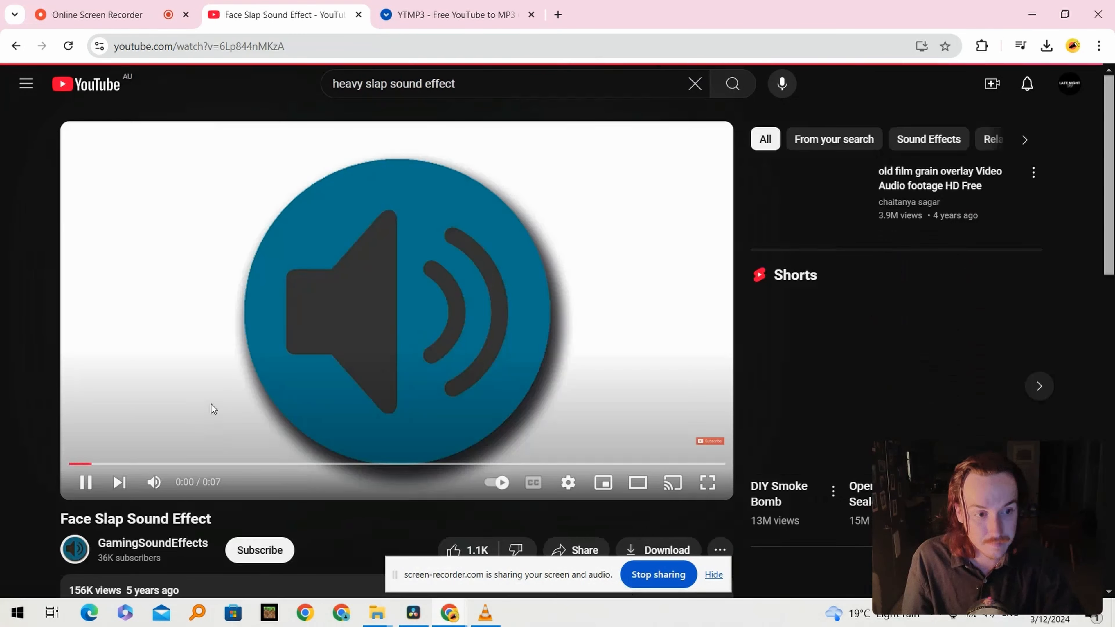
click(15, 45)
scroll(268, 332, up, 5)
click(260, 207)
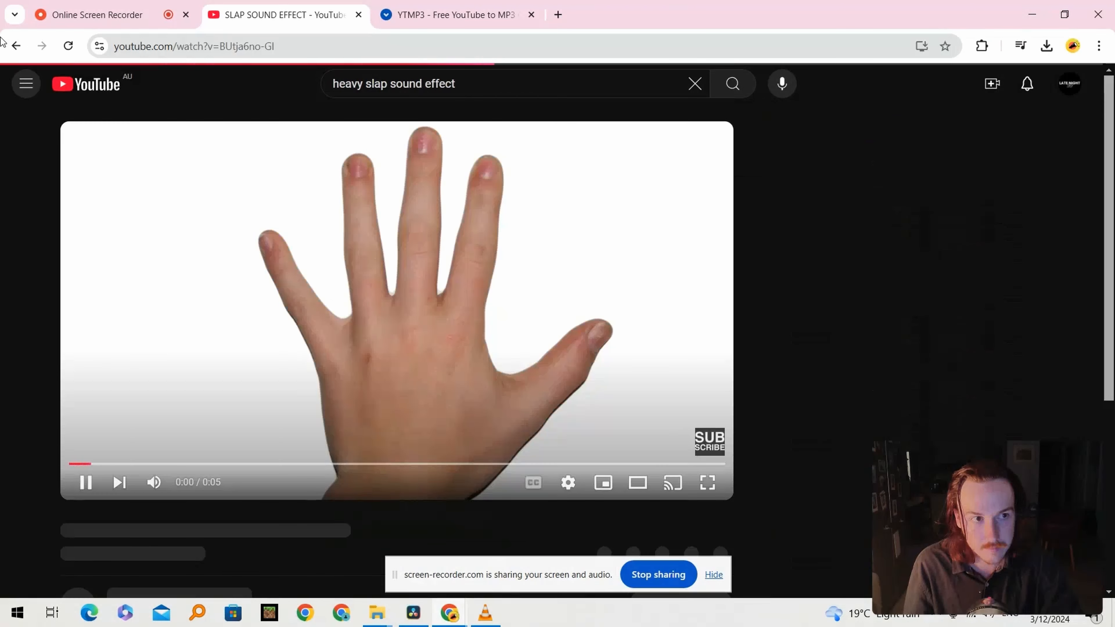
click(15, 46)
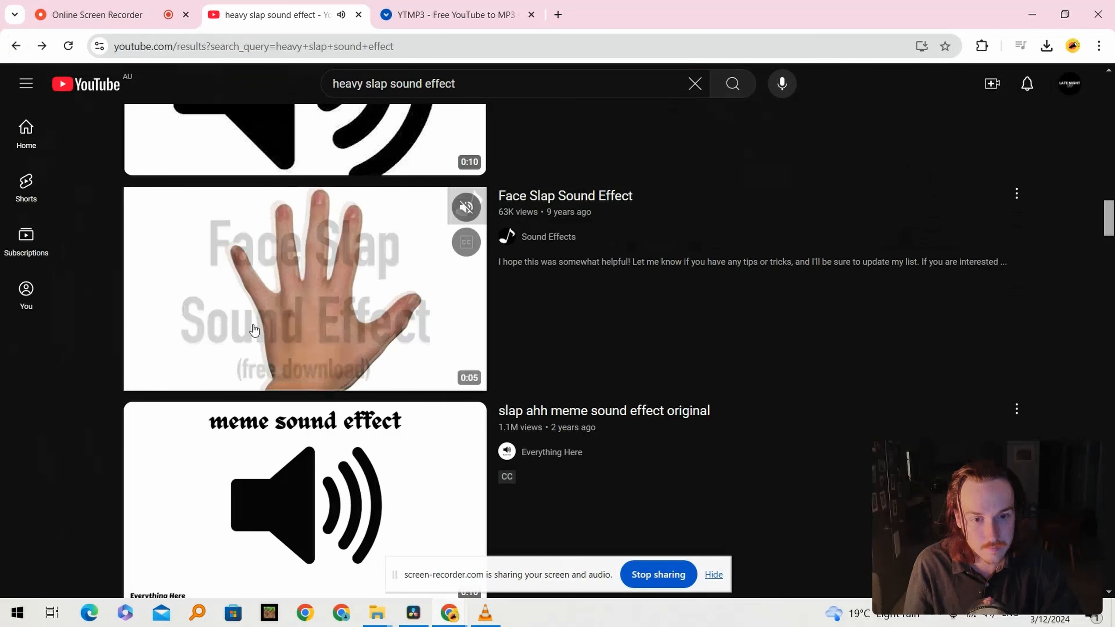
Open the five-second Face Slap Sound Effect video by Sound Effects and copy its link
click(254, 326)
click(296, 321)
click(278, 53)
Convert the copied face slap link to MP3 in YTMP3, download the file and close the advert page
click(426, 12)
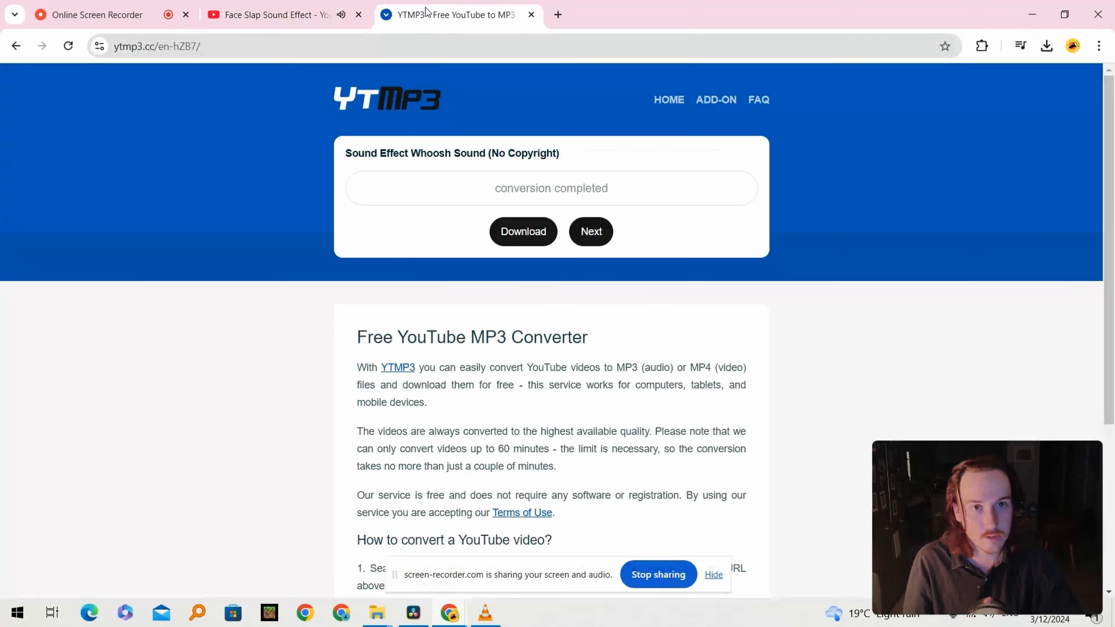
click(580, 231)
click(510, 194)
key(ctrl+v)
click(722, 230)
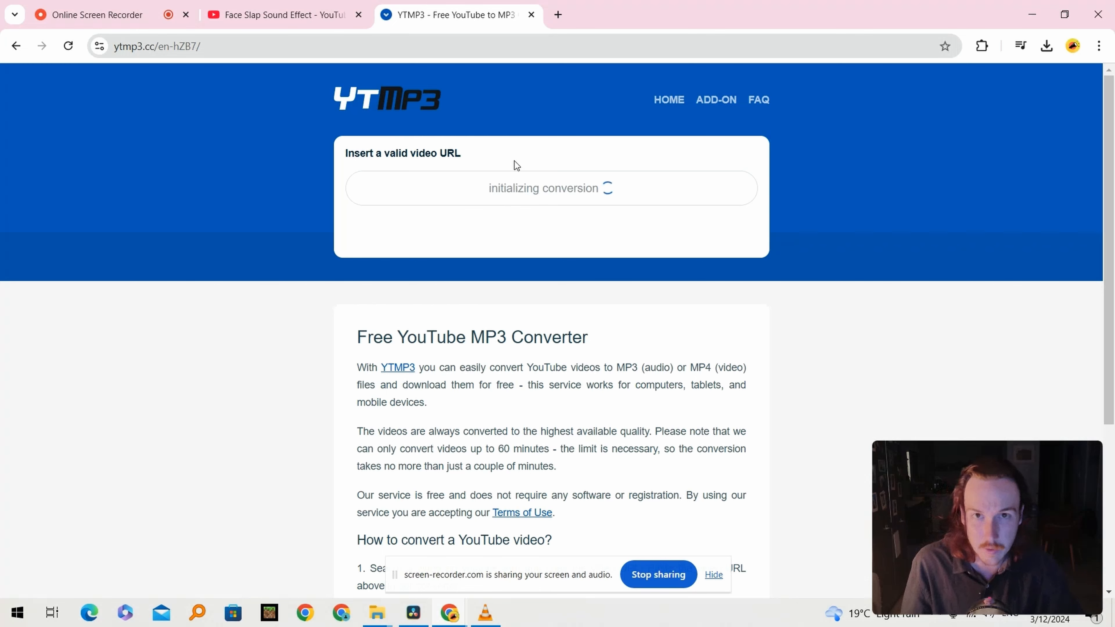
click(549, 233)
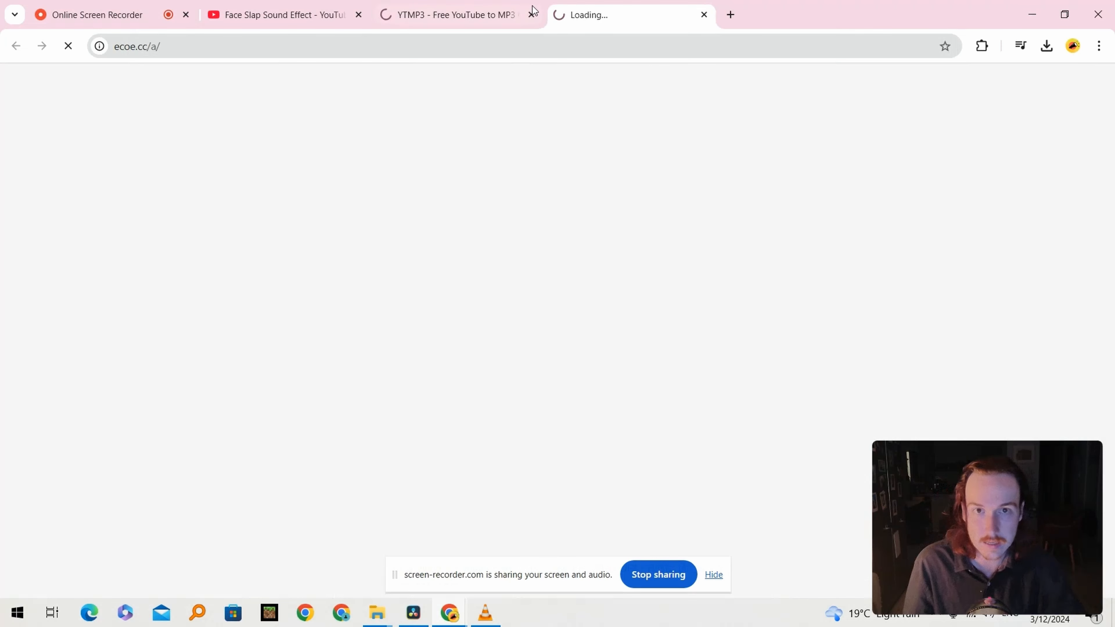
middle_click(623, 13)
Import the downloaded Face Slap Sound Effect.mp3 onto Audio 3 and align its hit with the video at 01:00:50:04
click(1047, 47)
drag(1006, 80, 631, 362)
drag(463, 554, 720, 501)
drag(604, 357, 695, 335)
drag(746, 505, 720, 507)
Split the face slap clip after its first hit, delete the remainder and extend the kept clip's end slightly
key(b)
click(735, 513)
key(a)
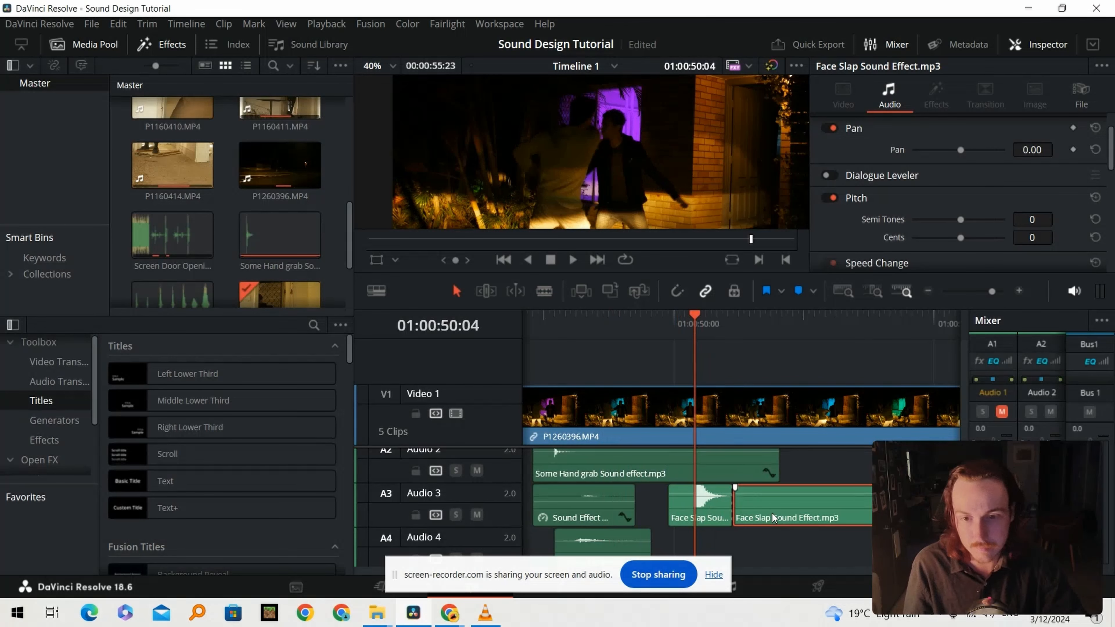
key(Delete)
drag(734, 512, 759, 514)
Play the face slap from about 01:00:50:02 and lower the clip's volume
click(683, 323)
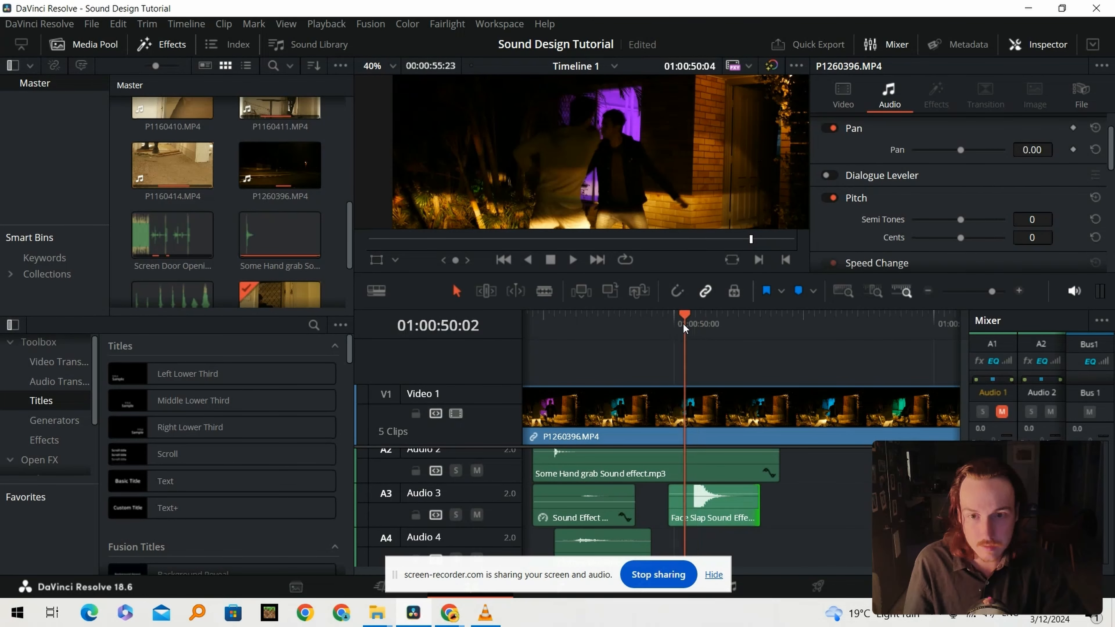
key(space)
key(space)
Switch to YouTube in Chrome, search for "punch realistic sound effect" and open the video Punch Sound Effect (Realistic)
mouse_move(449, 613)
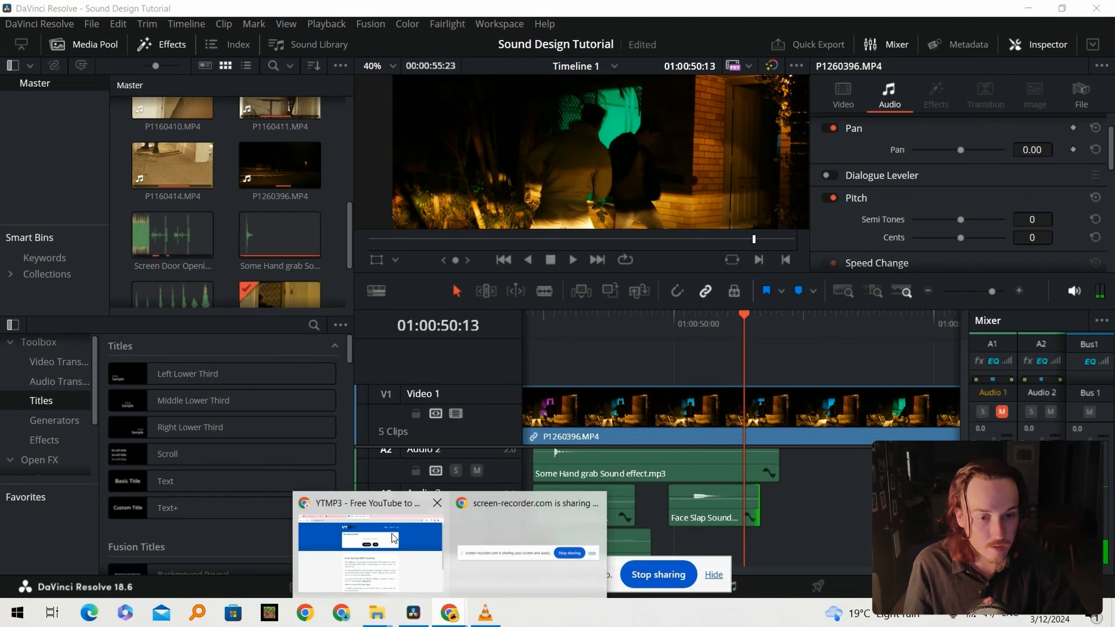
click(393, 536)
click(281, 14)
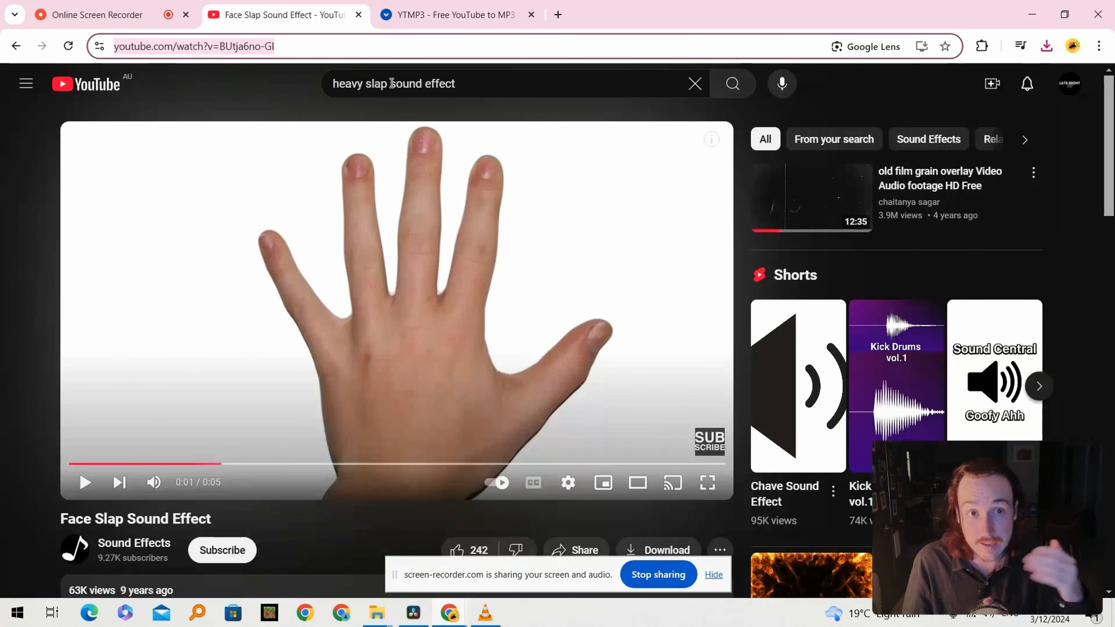
double_click(369, 82)
drag(369, 82, 307, 90)
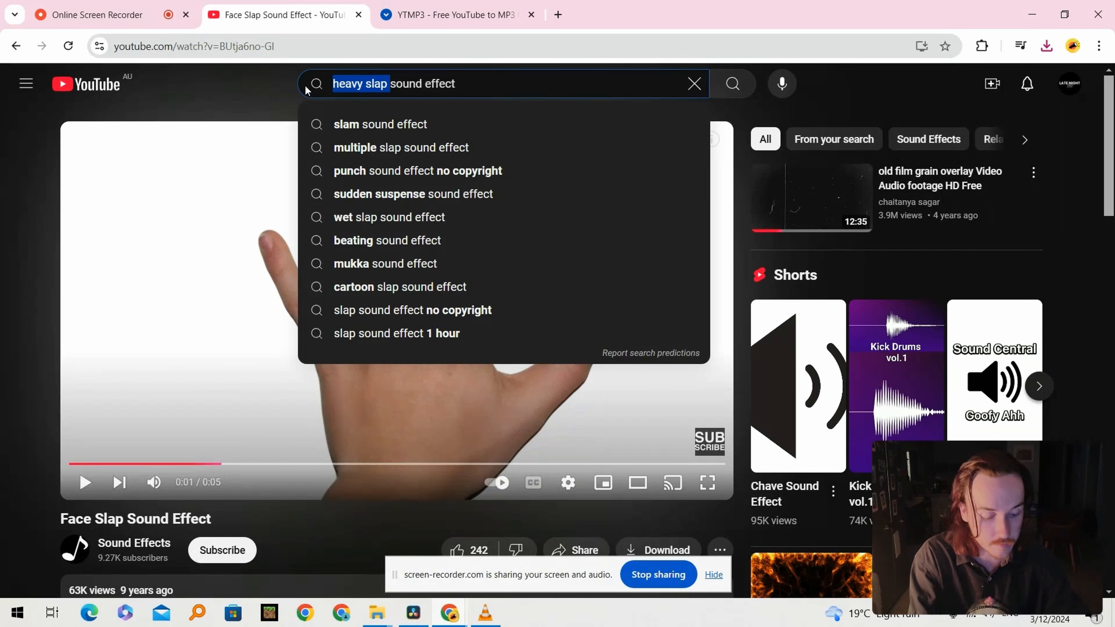
text(punch rea)
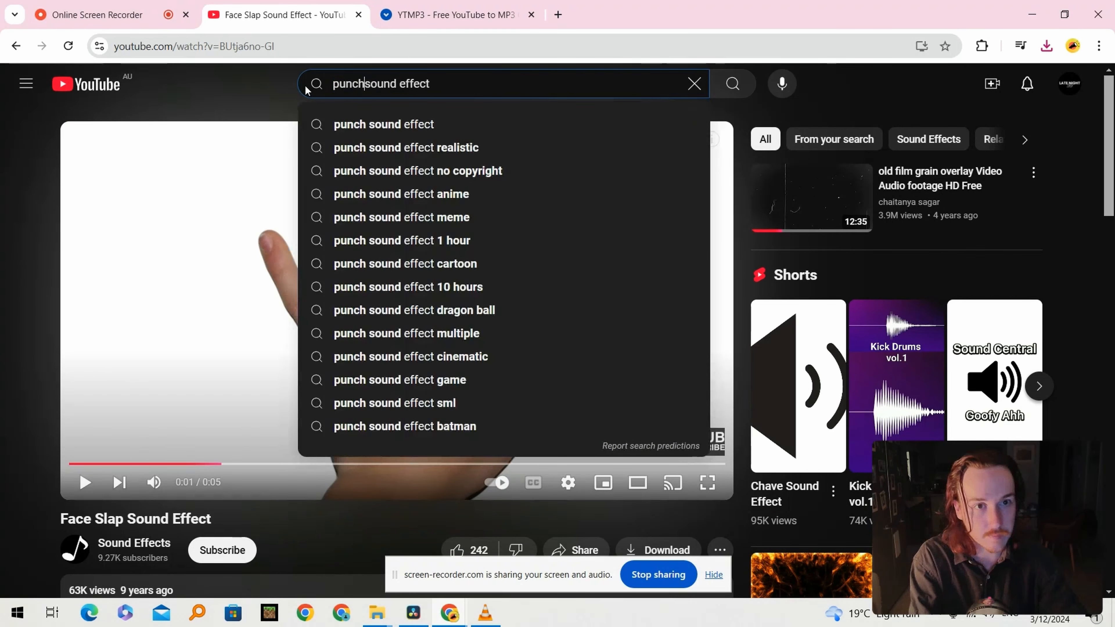
text(listic)
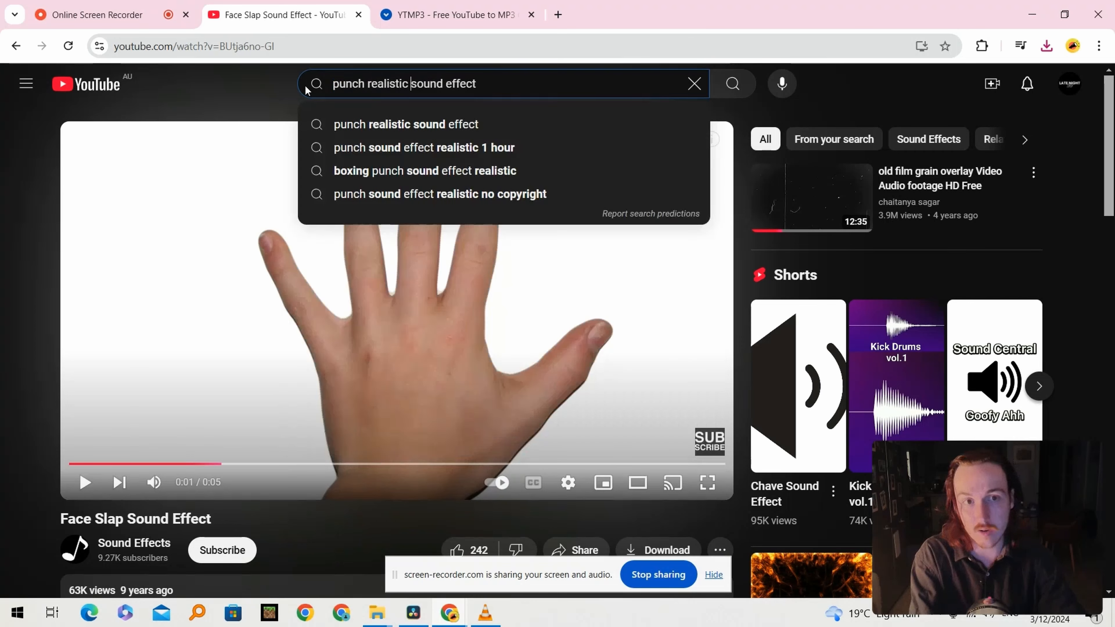
key(Return)
scroll(393, 279, down, 4)
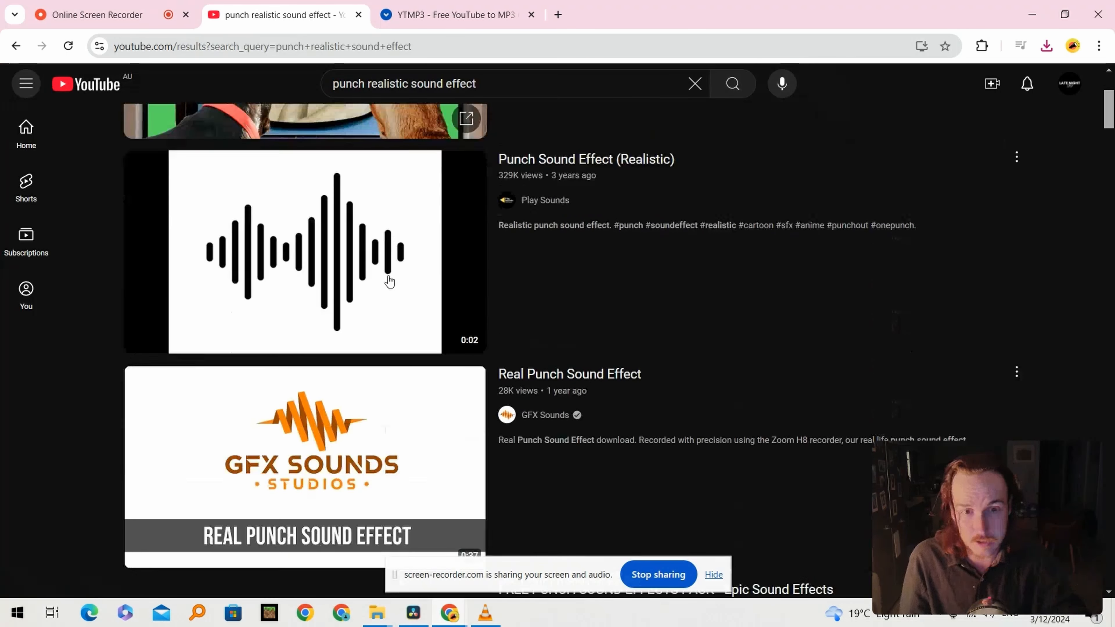
click(358, 238)
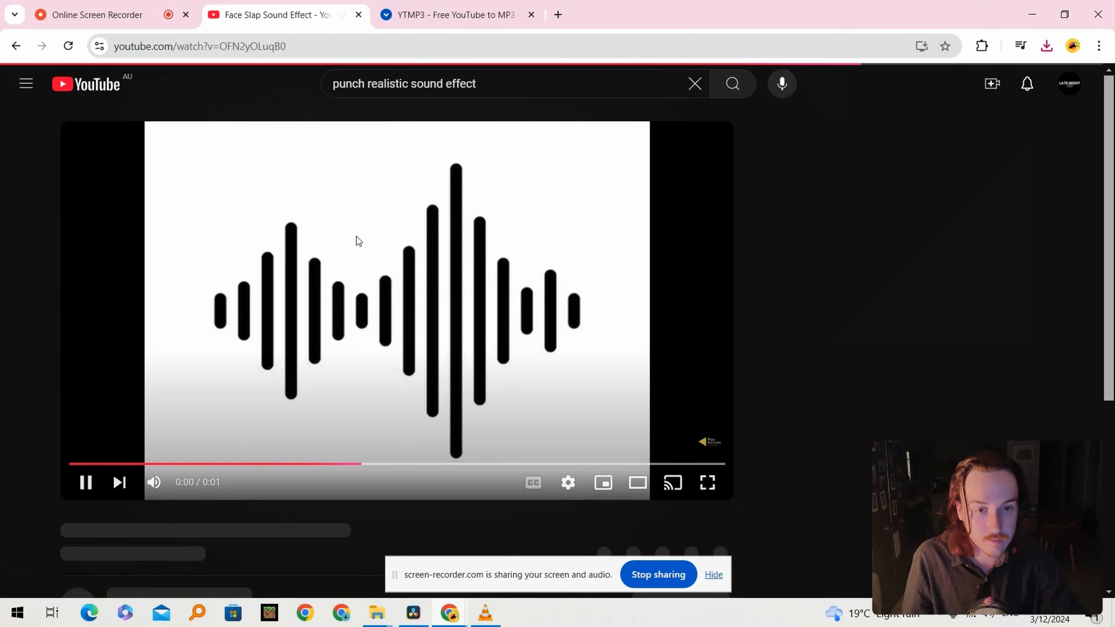
Copy the punch video's link, convert it to MP3 in YTMP3, replay the video while waiting, and download the file
click(288, 52)
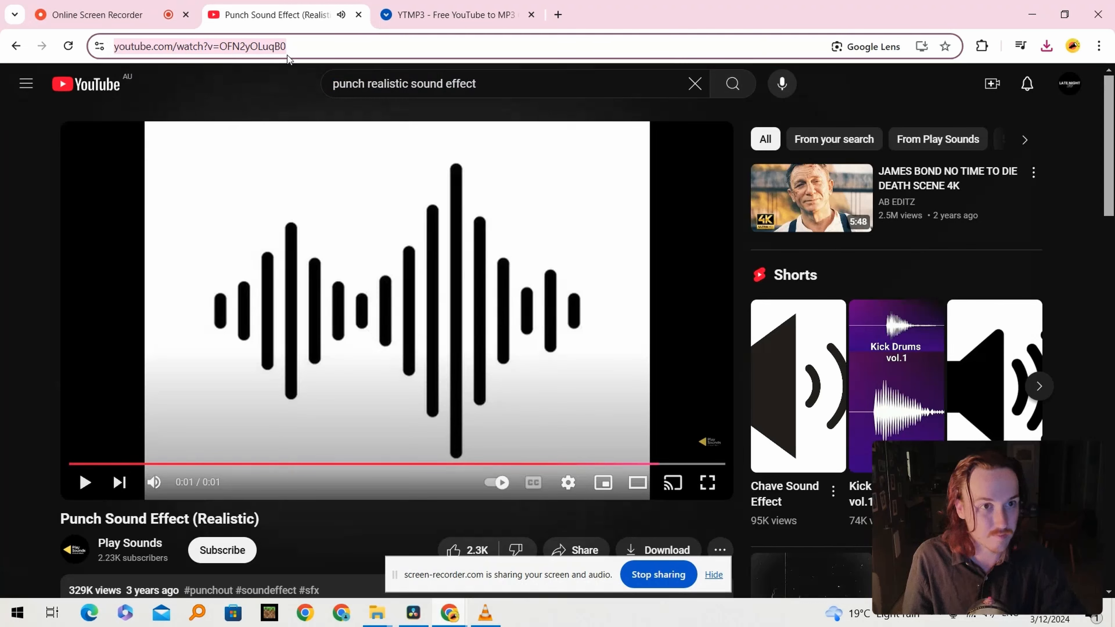
click(408, 15)
click(599, 233)
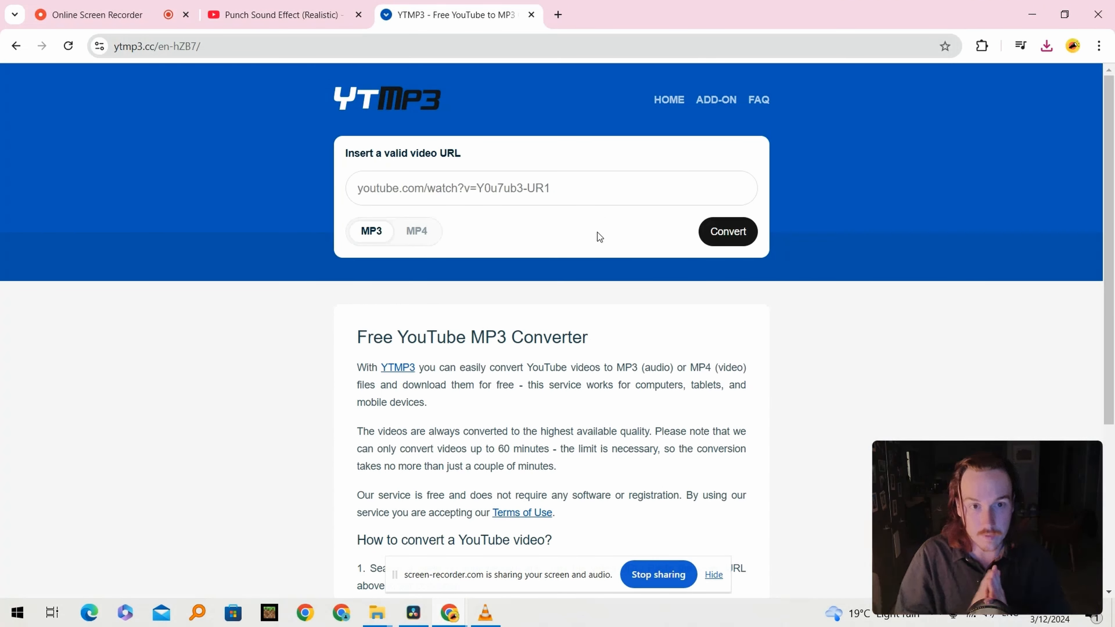
key(ctrl+v)
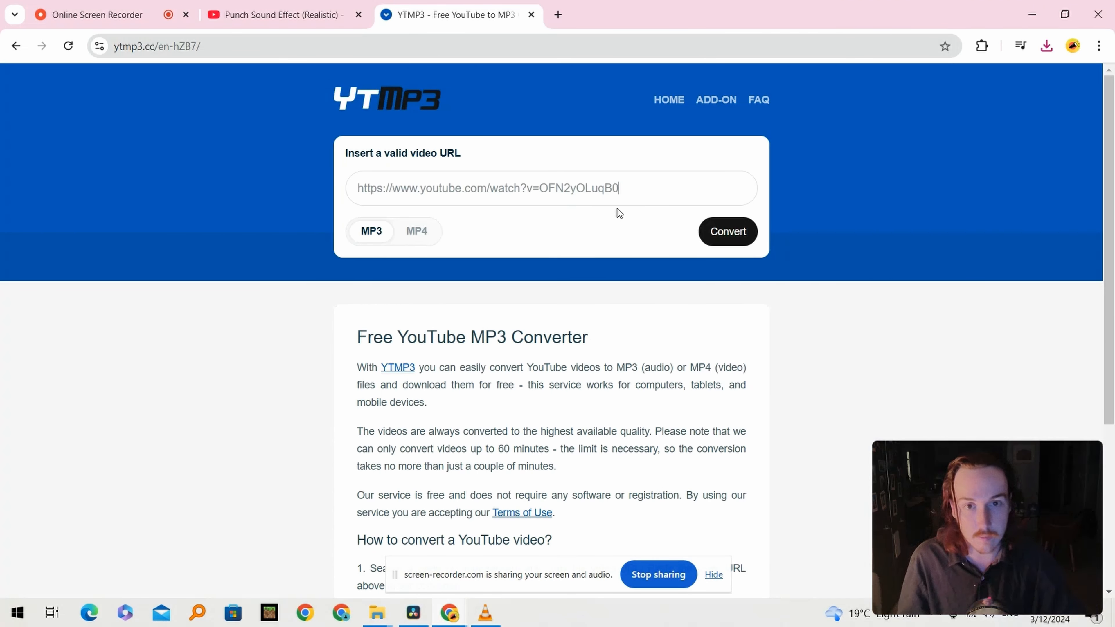
click(706, 232)
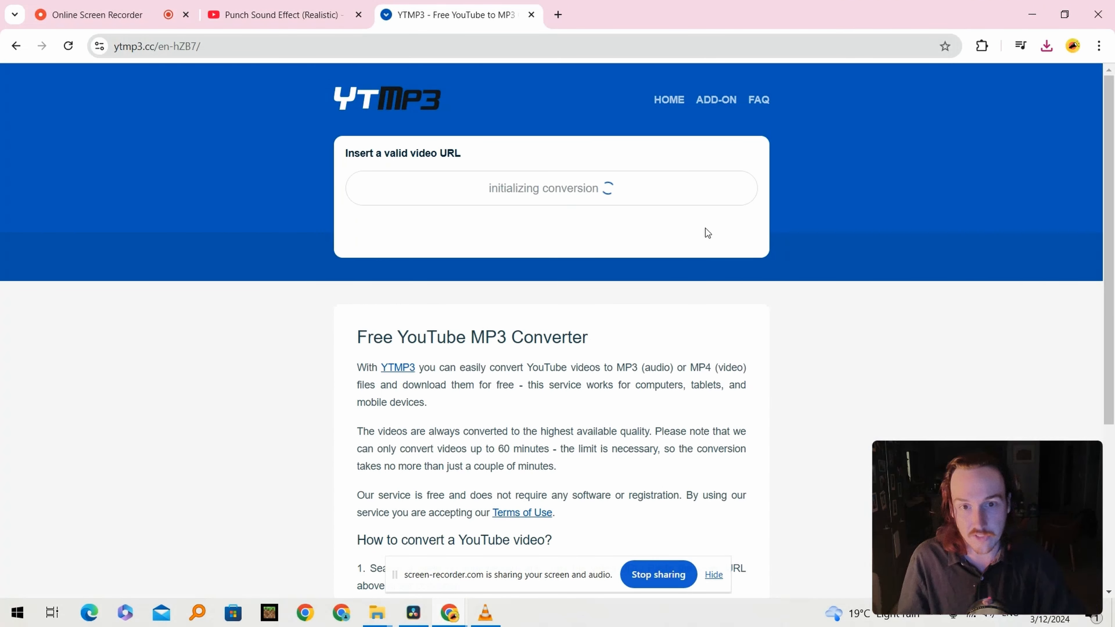
click(286, 17)
click(72, 463)
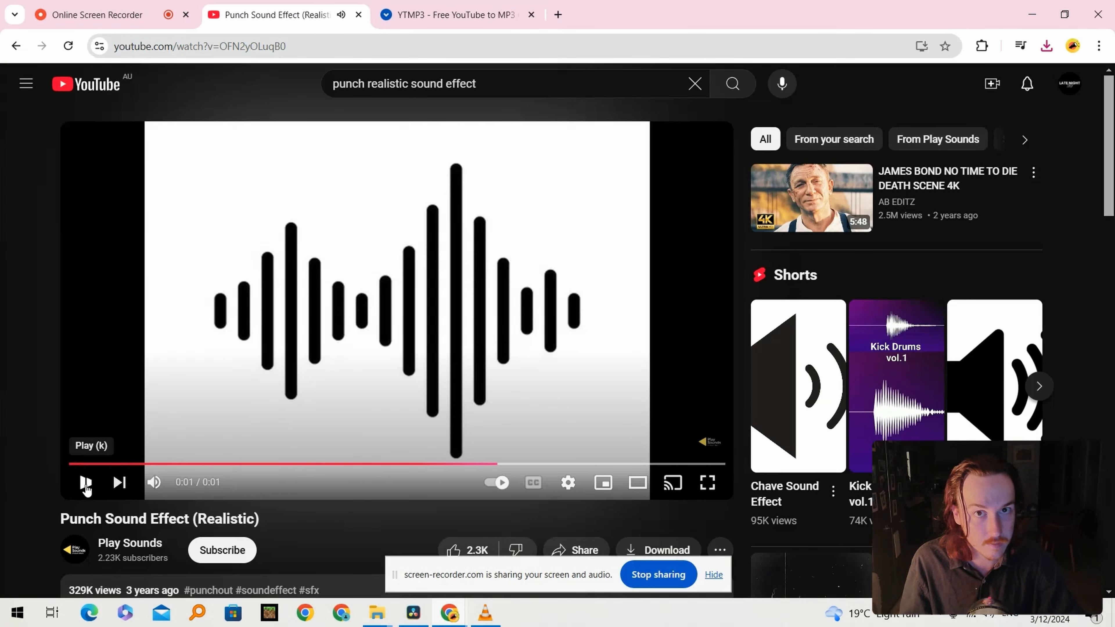
click(403, 14)
click(524, 232)
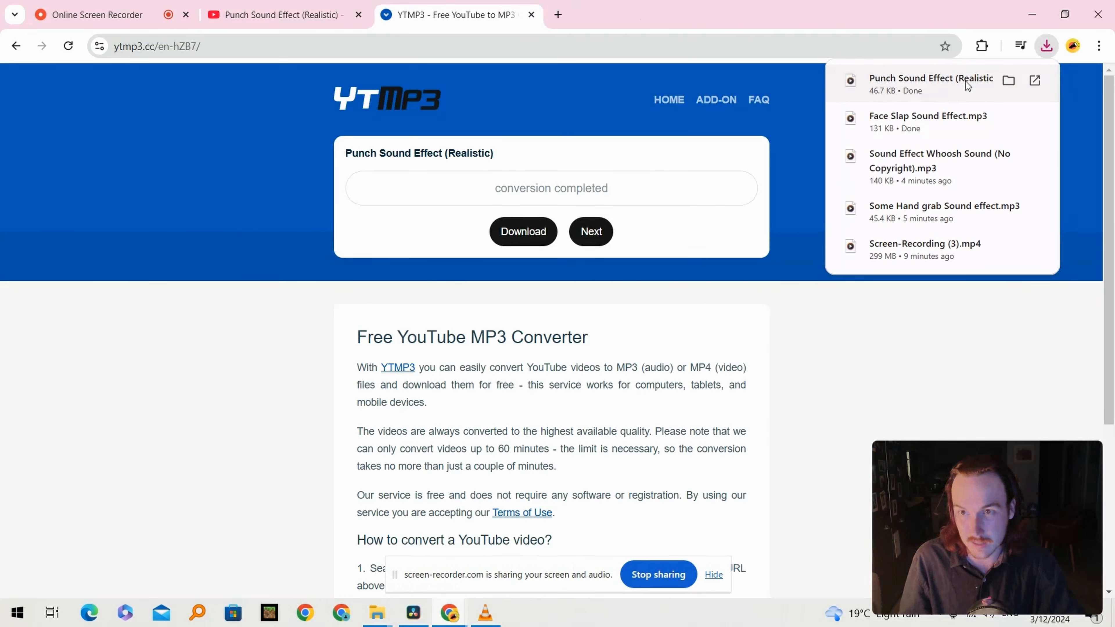
Import Punch Sound Effect (Realistic).mp3 onto Audio 4 beneath the face slap in DaVinci Resolve and play both together
drag(965, 82, 726, 543)
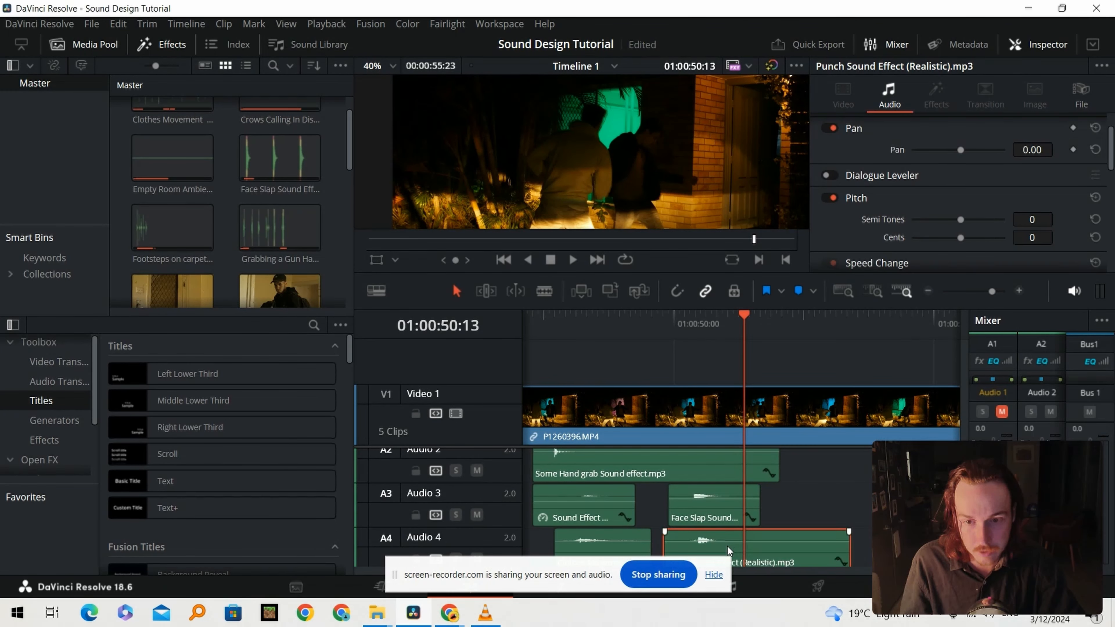
click(682, 332)
key(space)
click(682, 334)
key(space)
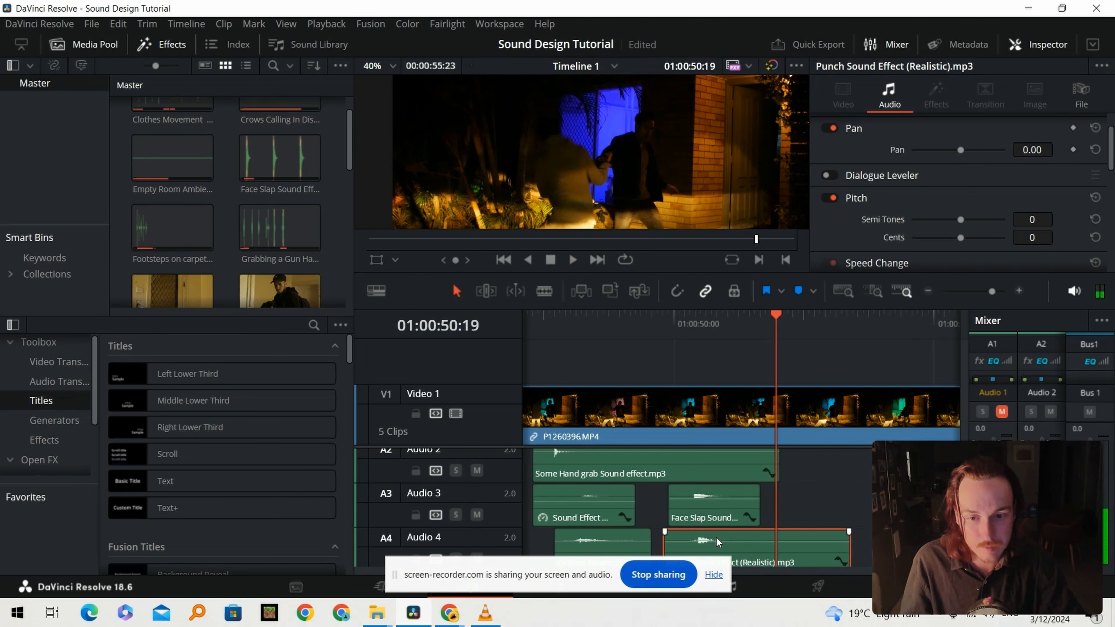
Nudge the punch clip slightly earlier, shift the face slap out of its way, and play the punch alone from about 01:00:50:01
drag(716, 537, 789, 506)
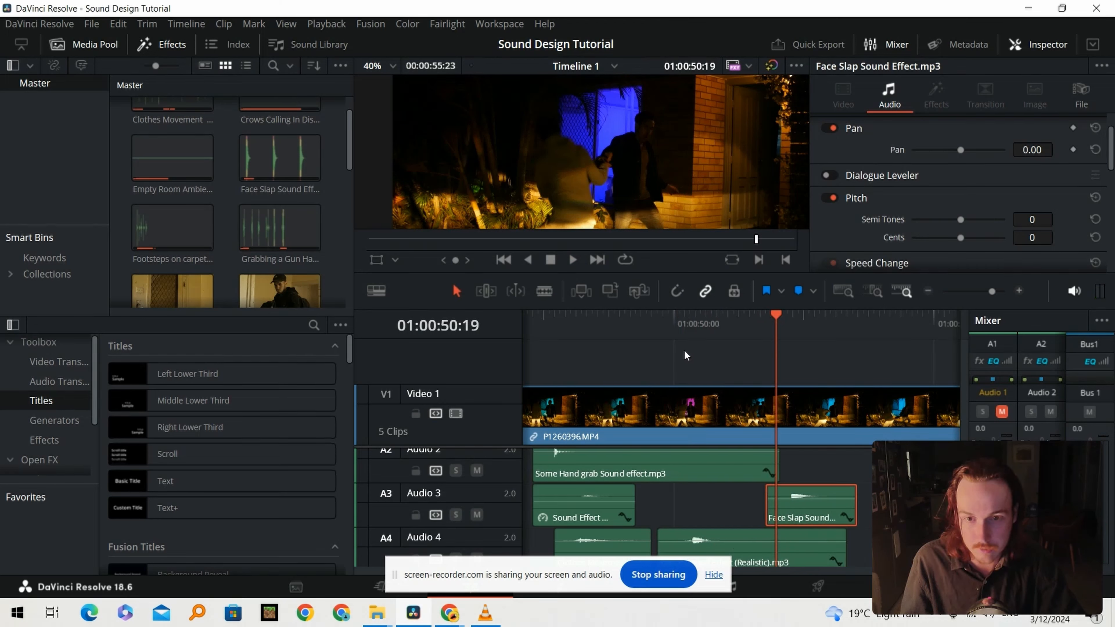
click(677, 332)
key(space)
key(space)
click(677, 332)
key(space)
key(space)
click(678, 333)
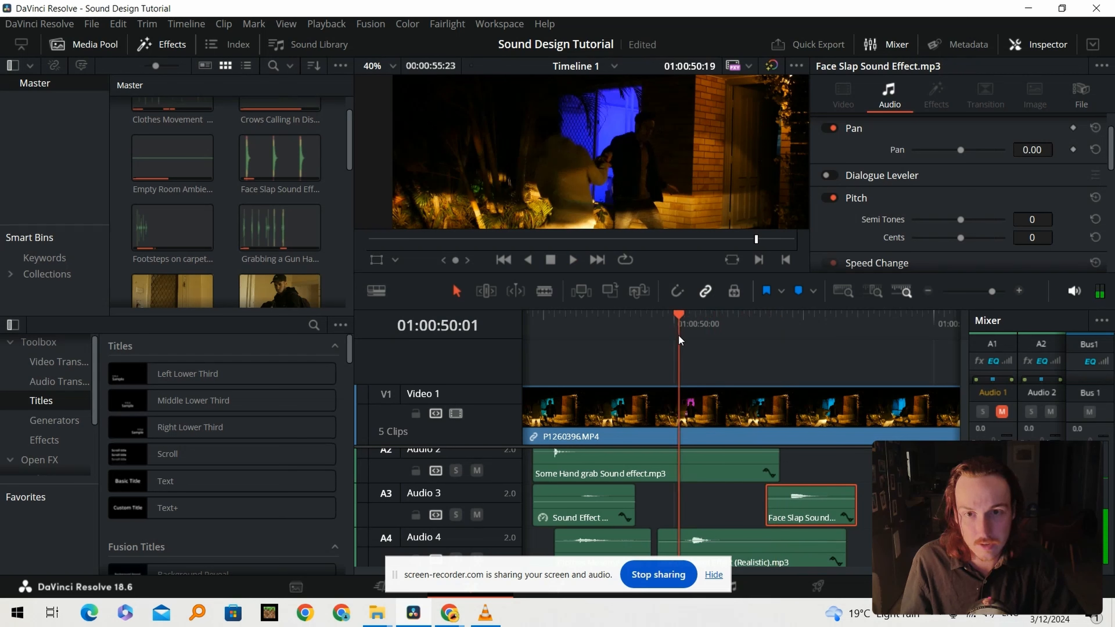
key(space)
key(space)
Move the face slap clip back over the punch, play them together, and delete the face slap from Audio 3
drag(802, 505, 699, 502)
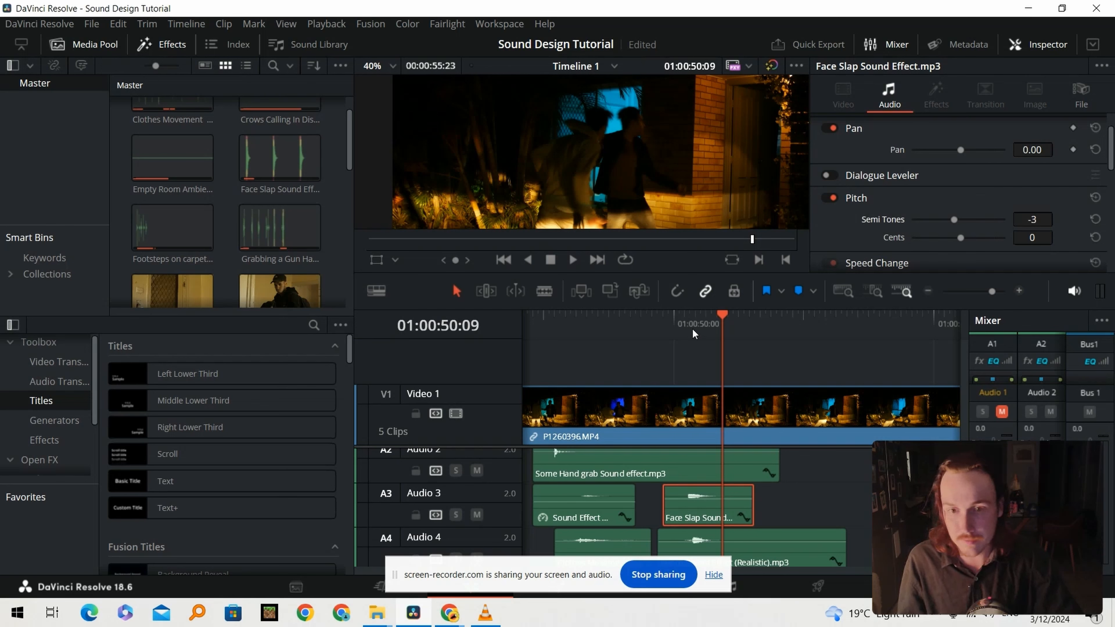
click(682, 330)
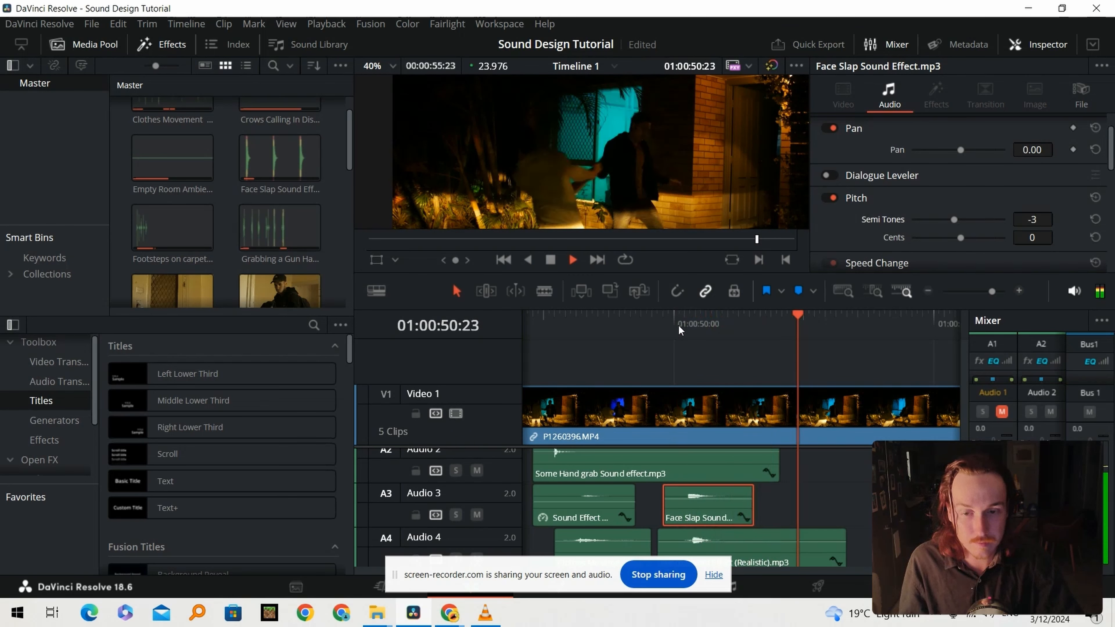
key(space)
key(Delete)
click(676, 323)
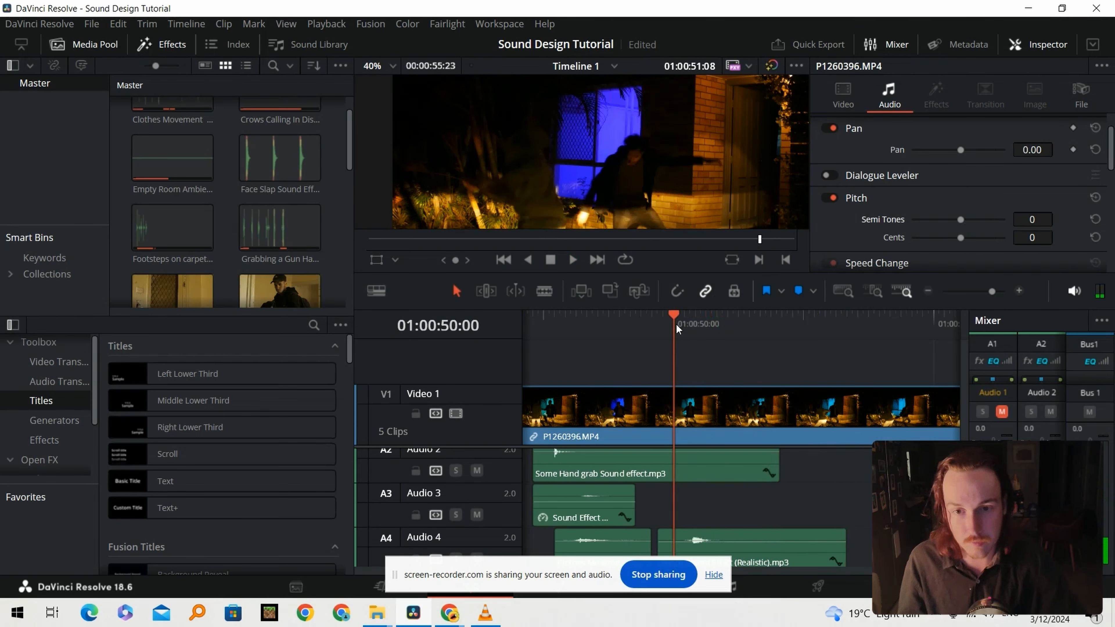
scroll(624, 150, up, 3)
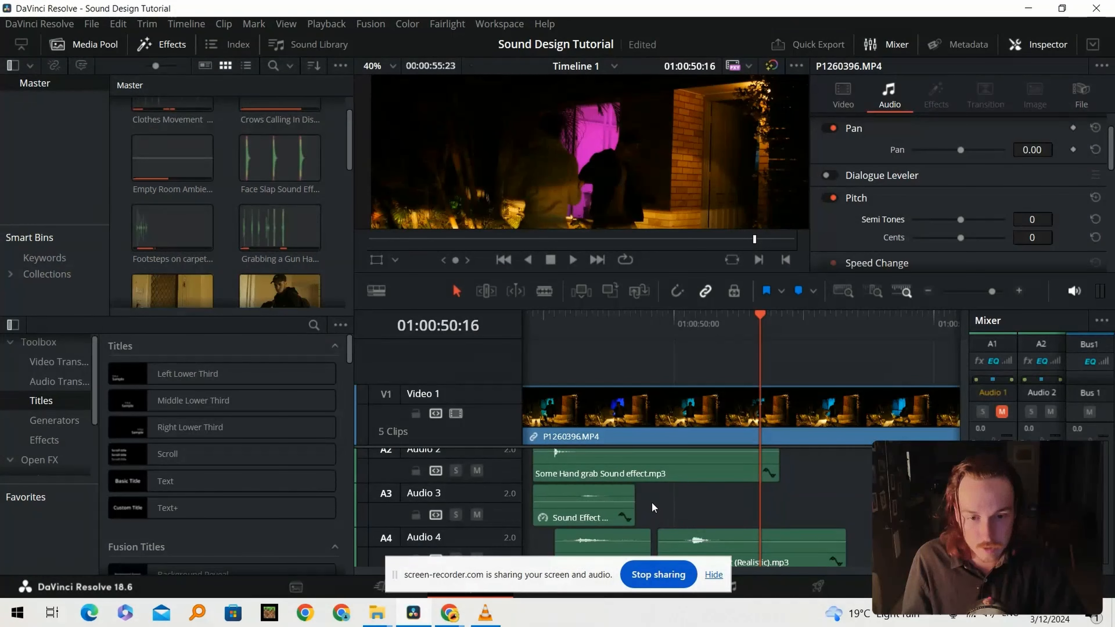
Paste a copy of the whoosh clip on Audio 3 above the punch, split it after the whoosh and delete the remainder
scroll(652, 502, down, 2)
click(603, 487)
drag(769, 336, 793, 382)
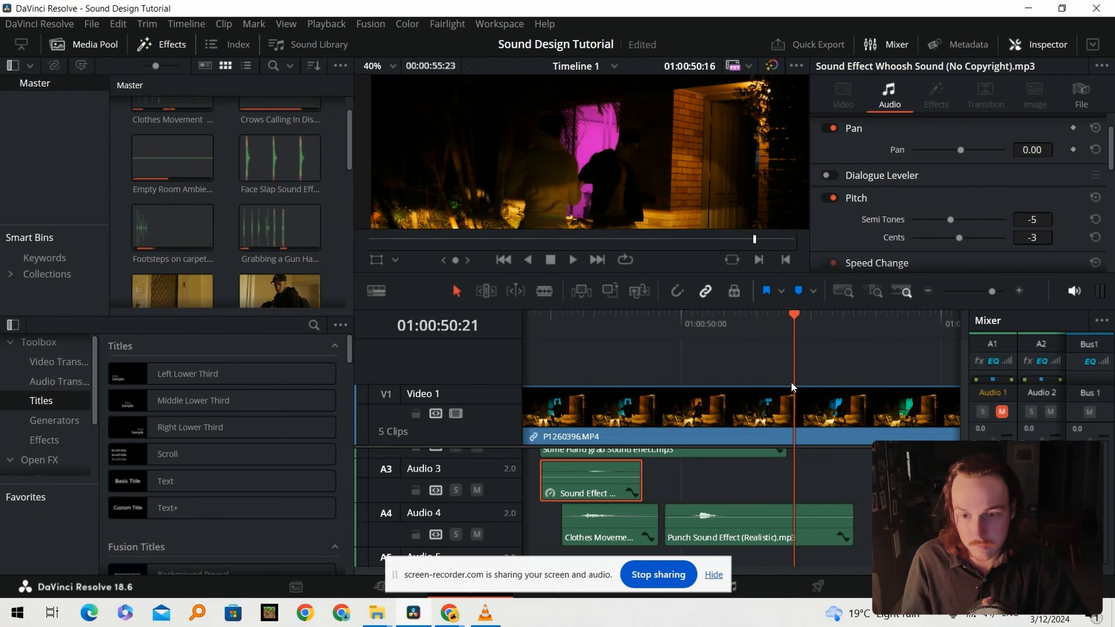
key(ctrl+v)
drag(798, 482, 701, 474)
key(b)
click(720, 485)
key(a)
key(BackSpace)
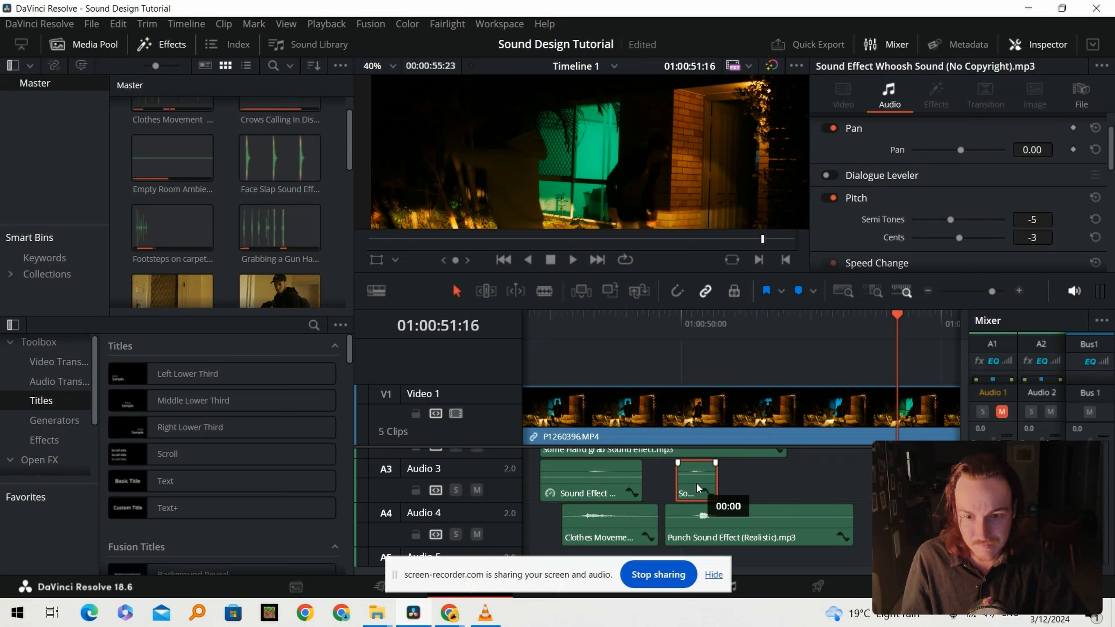
Play the shortened whoosh with the punch and adjust its position to start at about 01:00:50:00
click(705, 491)
click(703, 492)
drag(690, 488, 684, 487)
click(669, 331)
key(space)
click(669, 327)
key(space)
click(673, 321)
key(space)
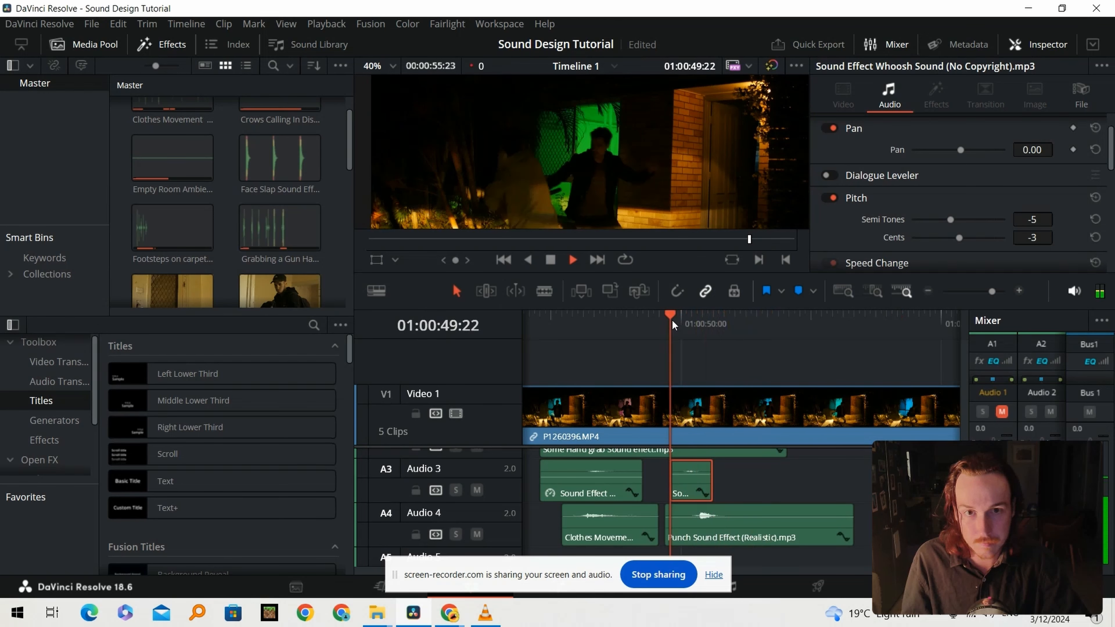
click(672, 323)
key(period)
Scrub to the punch impact at 01:00:50:08 and examine the frame enlarged in the viewer
click(694, 335)
drag(694, 335, 723, 330)
click(784, 484)
scroll(556, 152, up, 5)
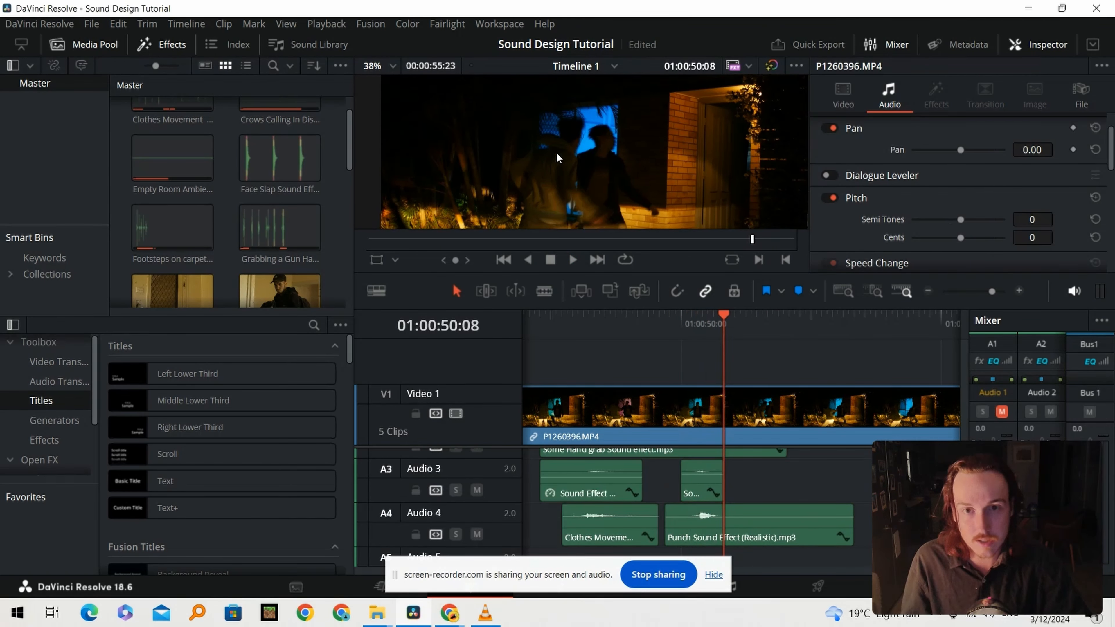
scroll(580, 188, up, 2)
mouse_move(705, 328)
mouse_down()
mouse_move(736, 335)
mouse_move(725, 334)
mouse_up()
scroll(615, 180, down, 3)
scroll(615, 190, down, 2)
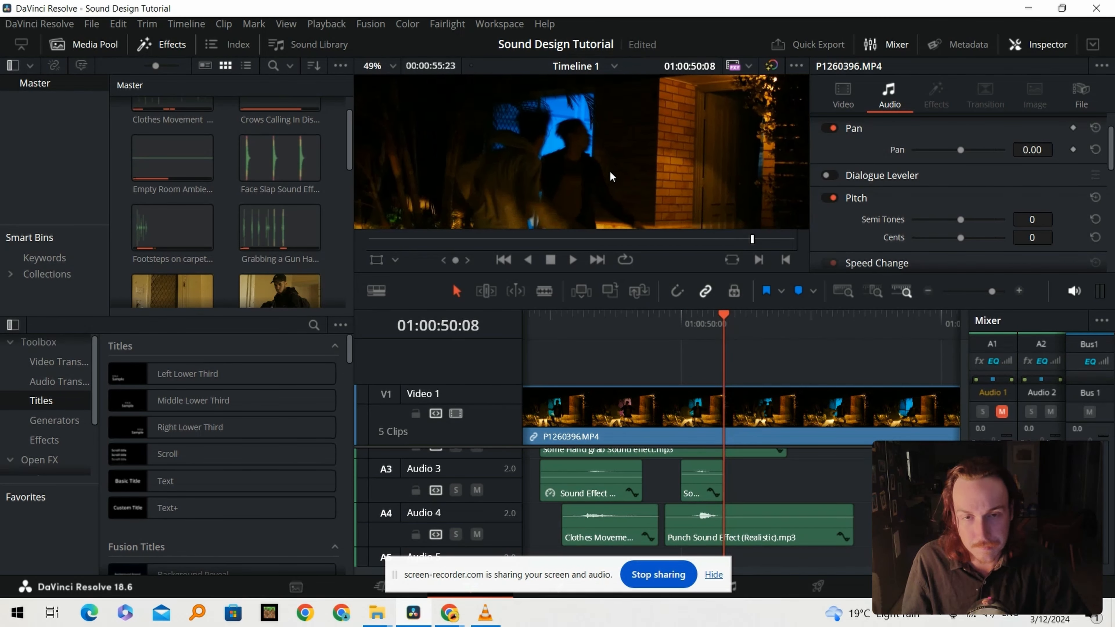
Switch to YouTube in Chrome and search for "spitting teeth out sound effect"
click(451, 607)
click(417, 541)
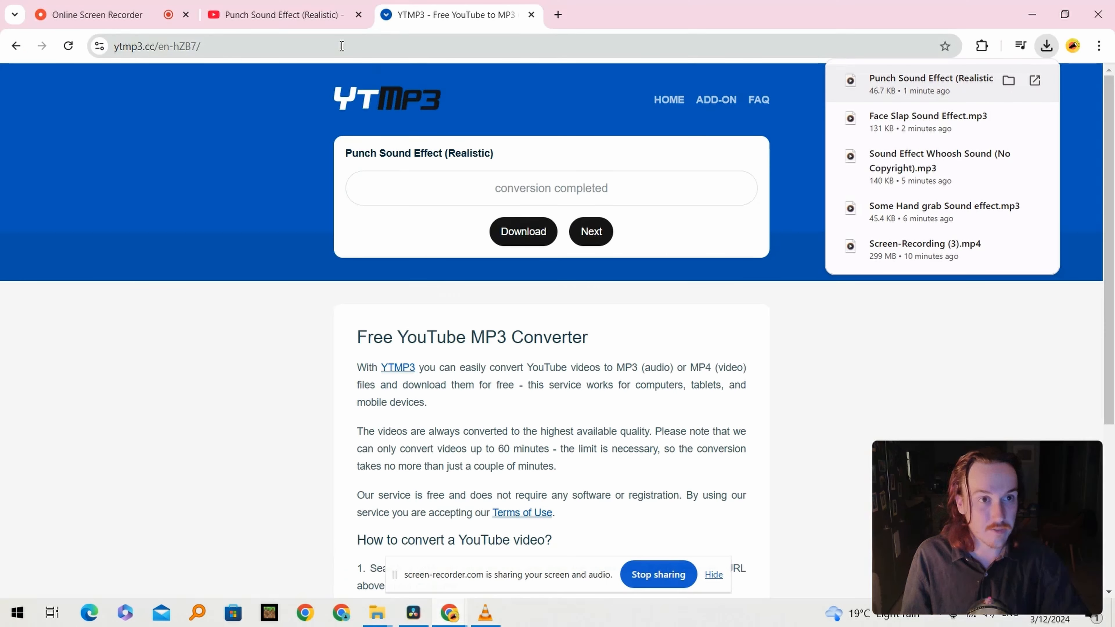
click(295, 16)
drag(412, 78, 302, 88)
text(spitting teeth out)
key(Return)
scroll(440, 281, down, 6)
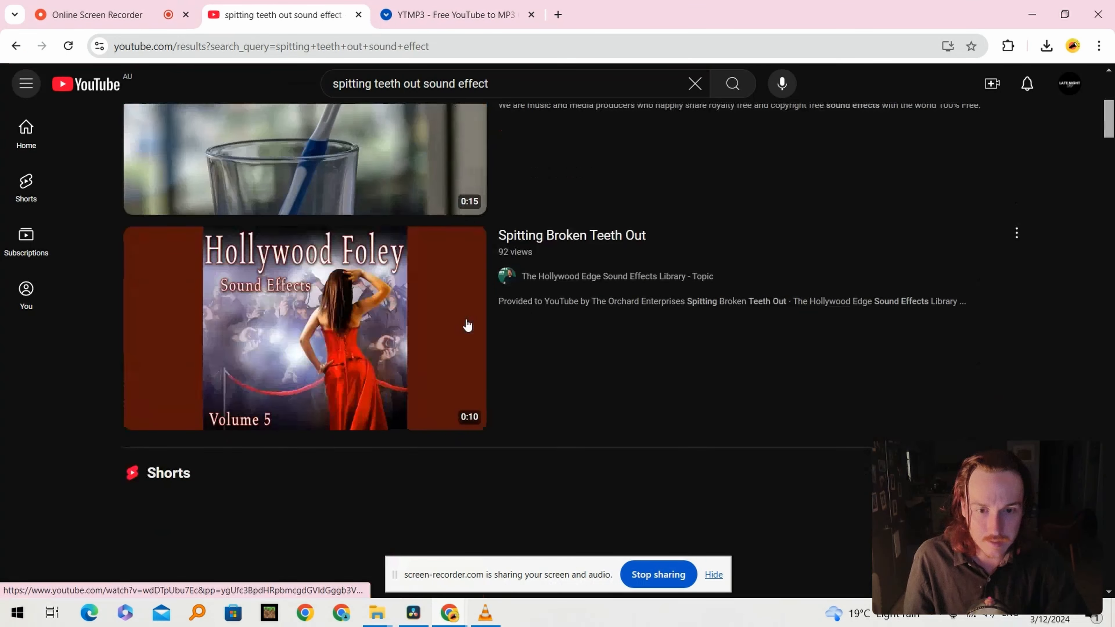
Open the video Spitting Broken Teeth Out and play it to preview the sound
click(467, 325)
click(308, 318)
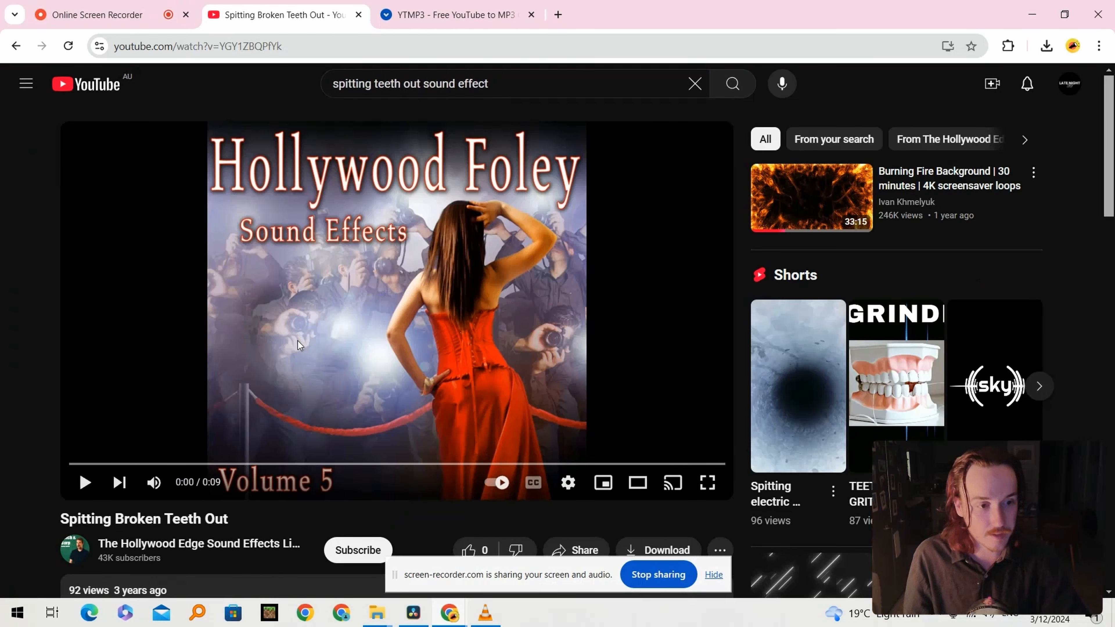
click(298, 341)
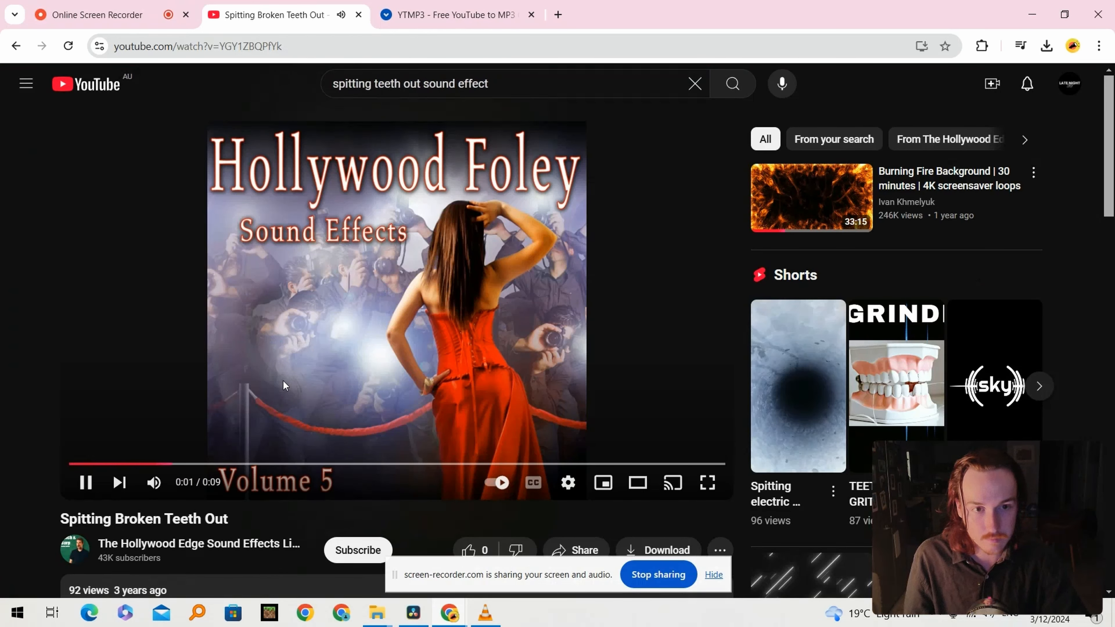
click(284, 369)
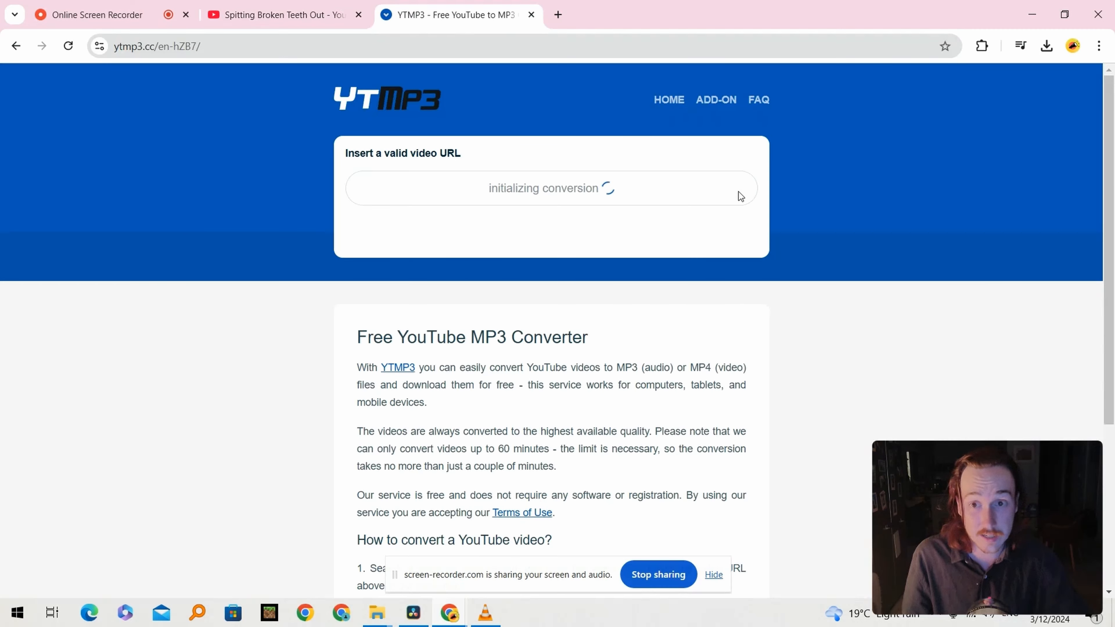
Download the converted Spitting Broken Teeth Out.mp3, place it on Audio 5 below the punch, and play that section
click(498, 230)
drag(882, 88, 597, 519)
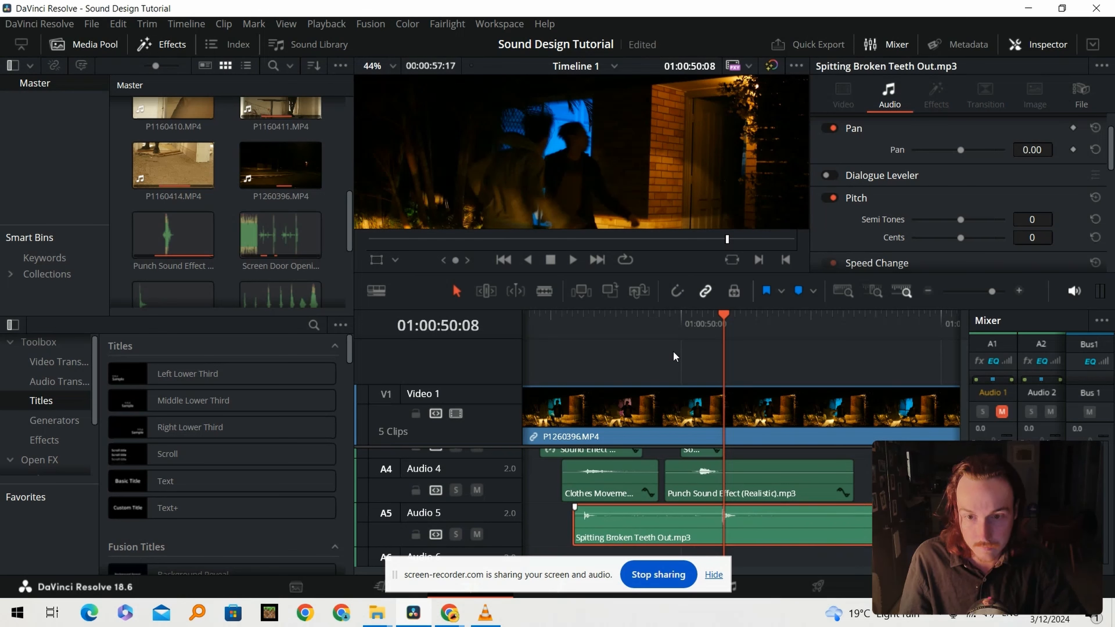
click(702, 320)
key(space)
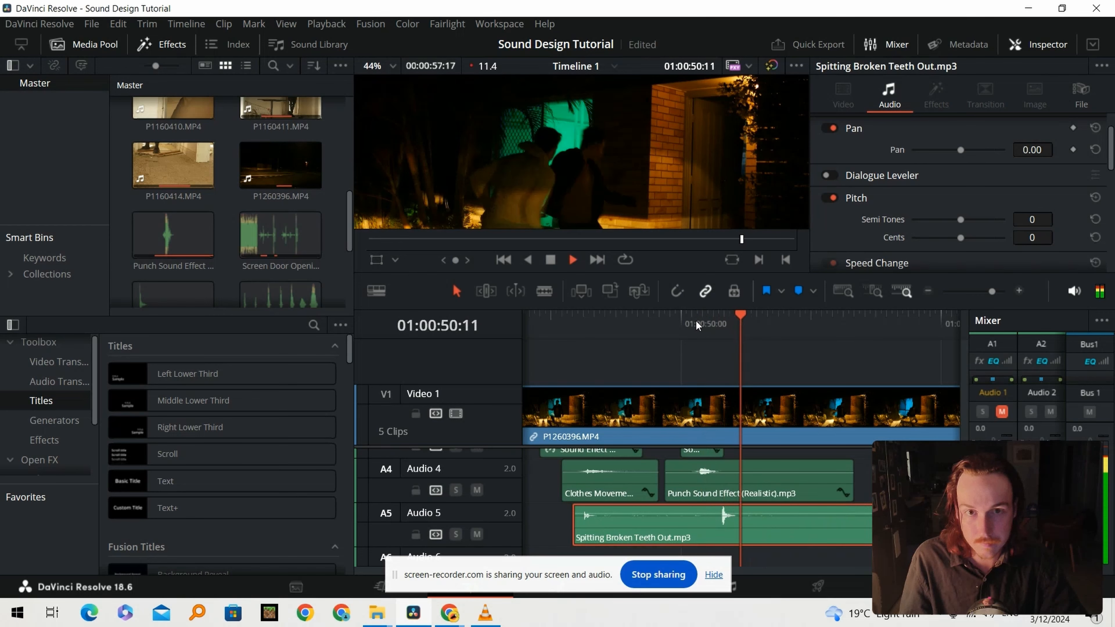
click(683, 319)
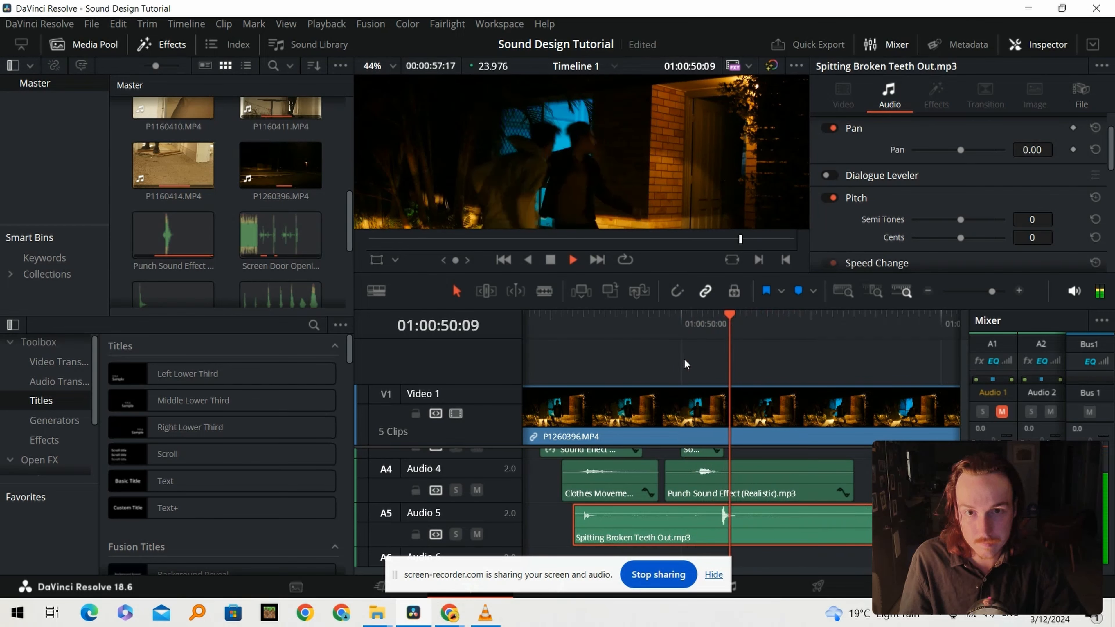
key(space)
Move Spitting Broken Teeth Out.mp3 later on Audio 5 to line up with the punch and split it around the spit sound
drag(606, 529, 732, 524)
click(679, 324)
key(space)
key(space)
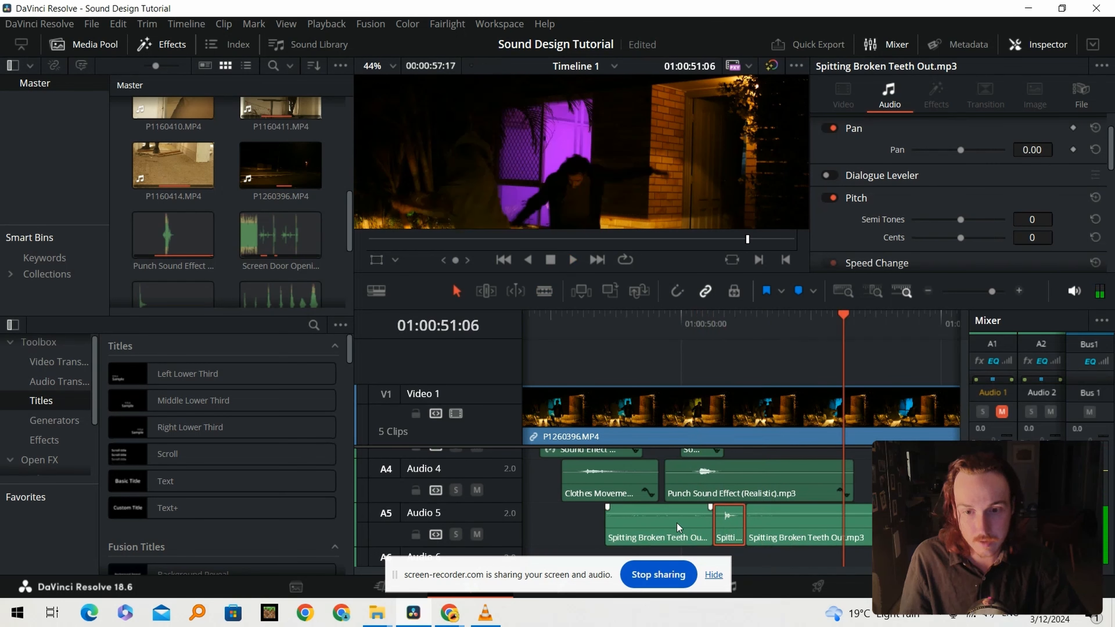
Delete the spitting clip's pieces before and after the short spit, nudge that spit slightly earlier under the punch, and play it back
click(675, 521)
key(BackSpace)
click(779, 528)
key(BackSpace)
drag(725, 526, 720, 526)
key(space)
click(800, 327)
click(800, 328)
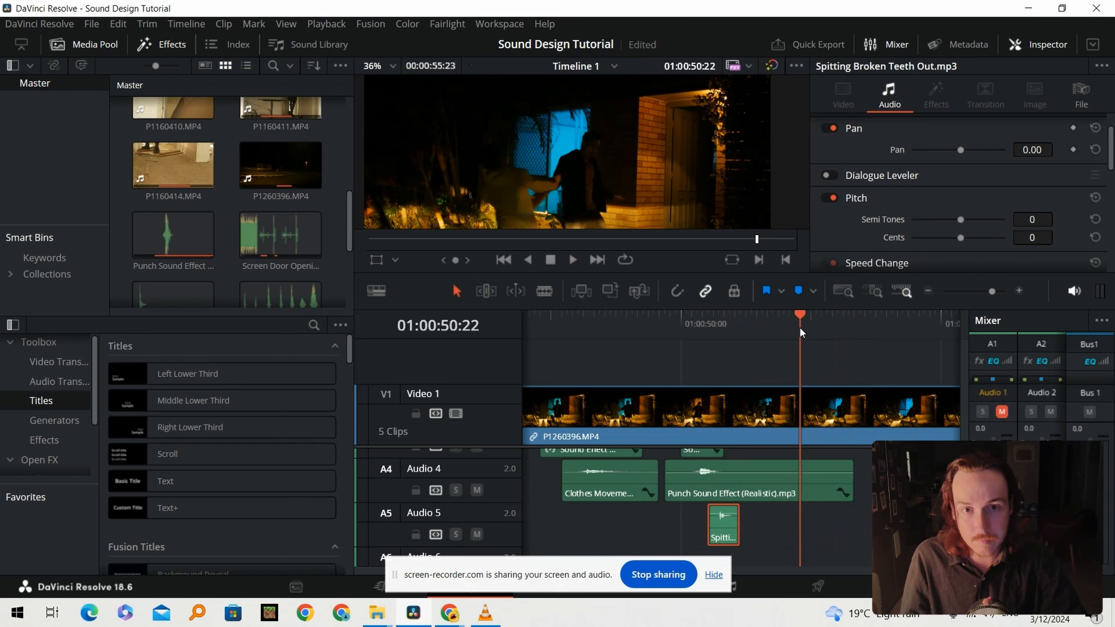
key(space)
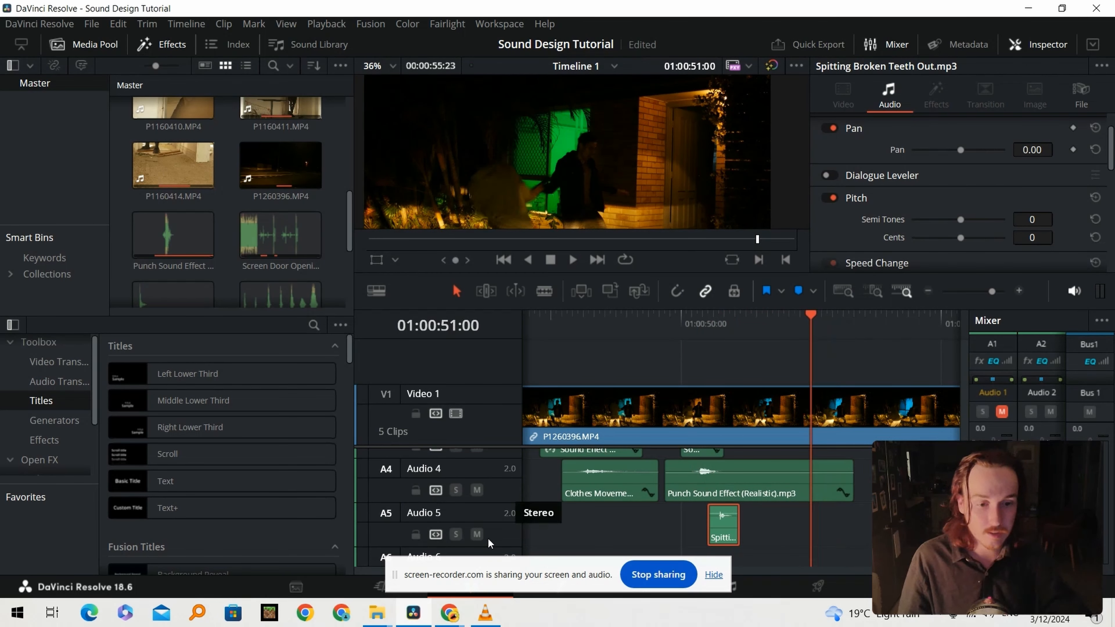
Switch to YouTube in Chrome and search for "rip sound effect"
mouse_move(448, 615)
click(397, 522)
click(281, 15)
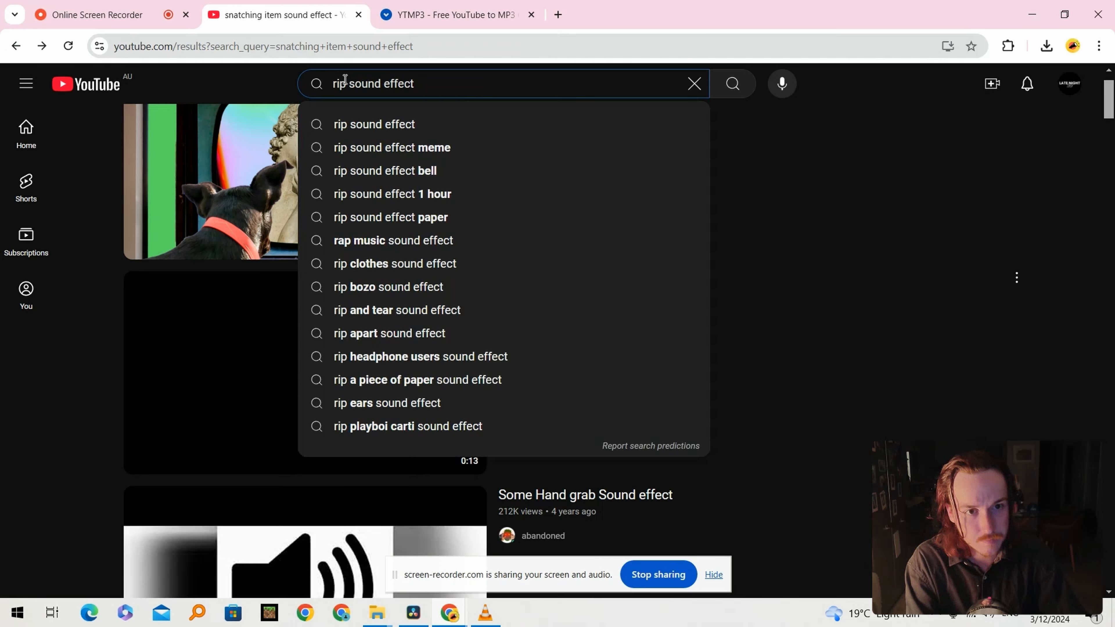
key(Return)
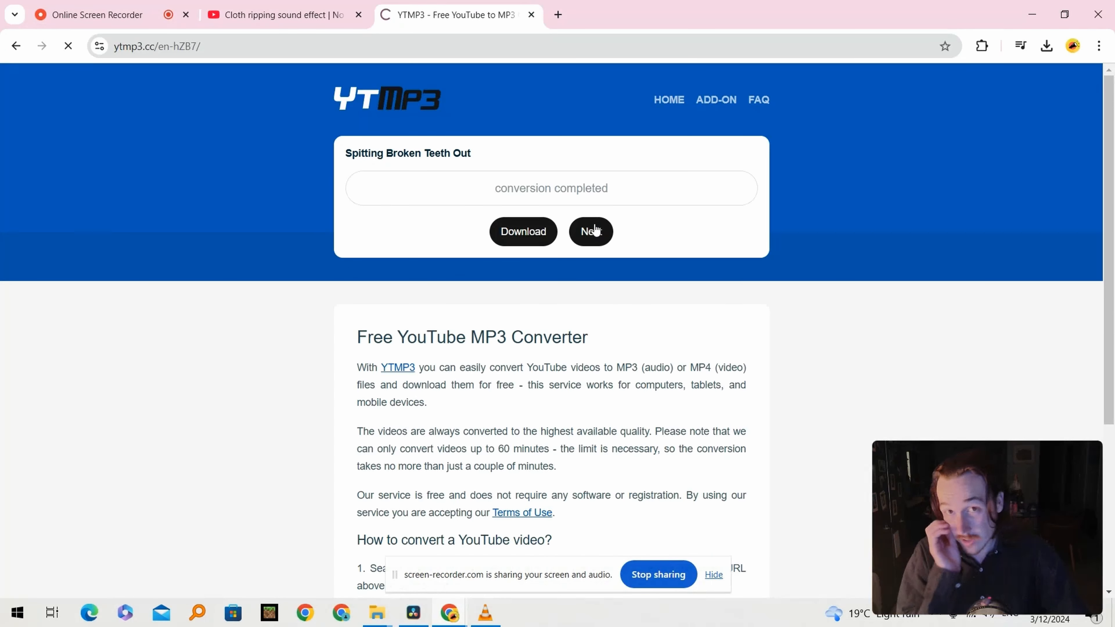
Convert the YouTube video "Cloth ripping sound effect | No Copyright" to MP3 with YTMP3 and download it
click(595, 230)
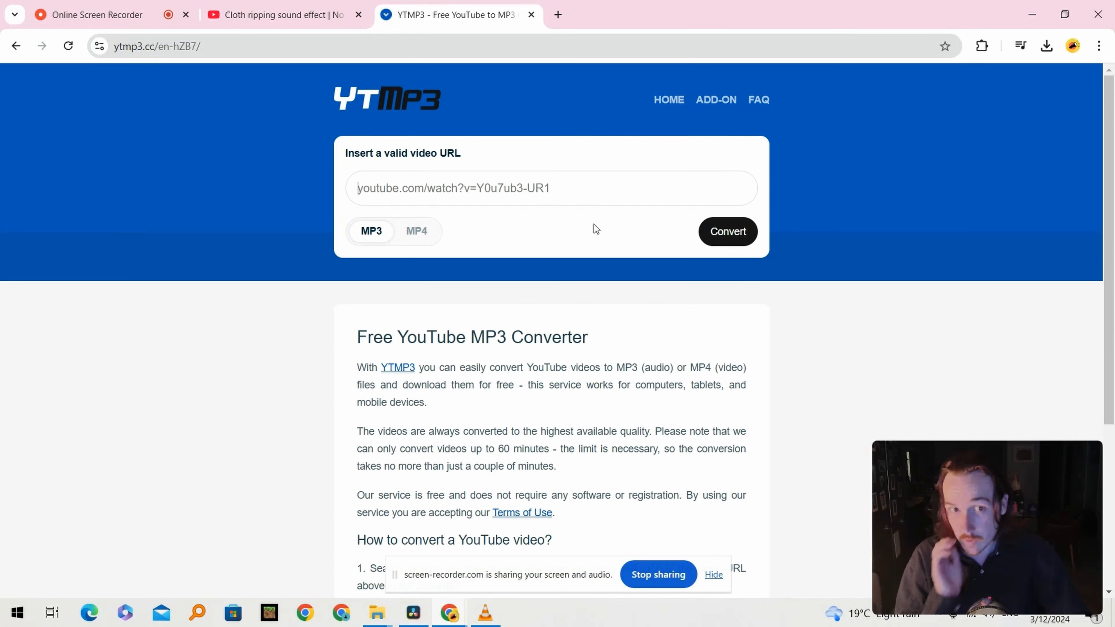
click(566, 189)
text(https://www.youtube.com/watch?v=Ok7Tb9kru2Y)
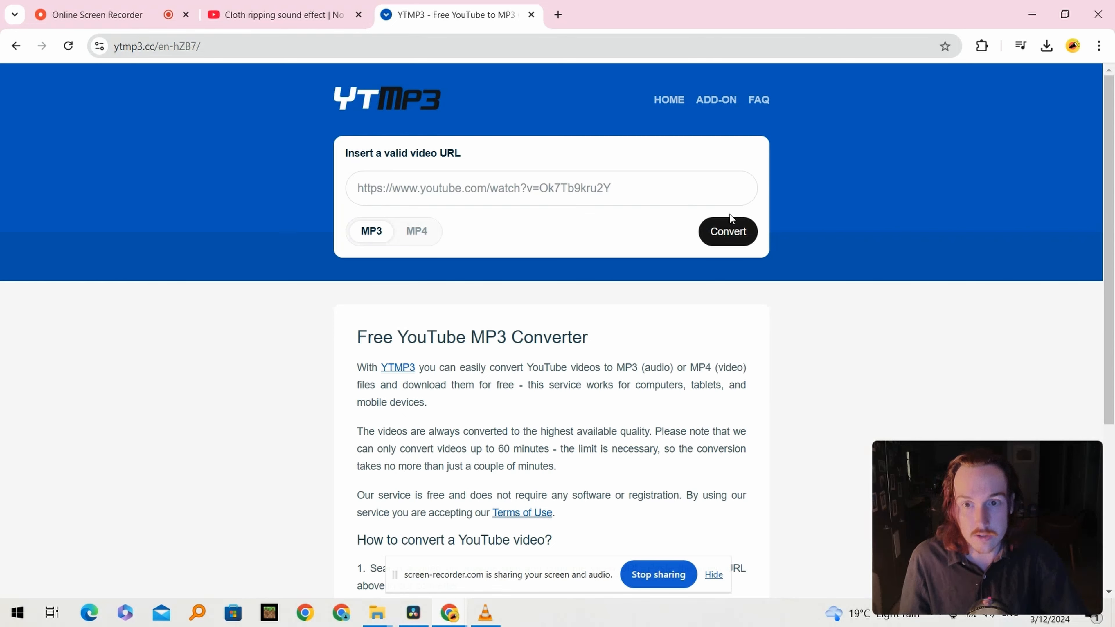
click(728, 232)
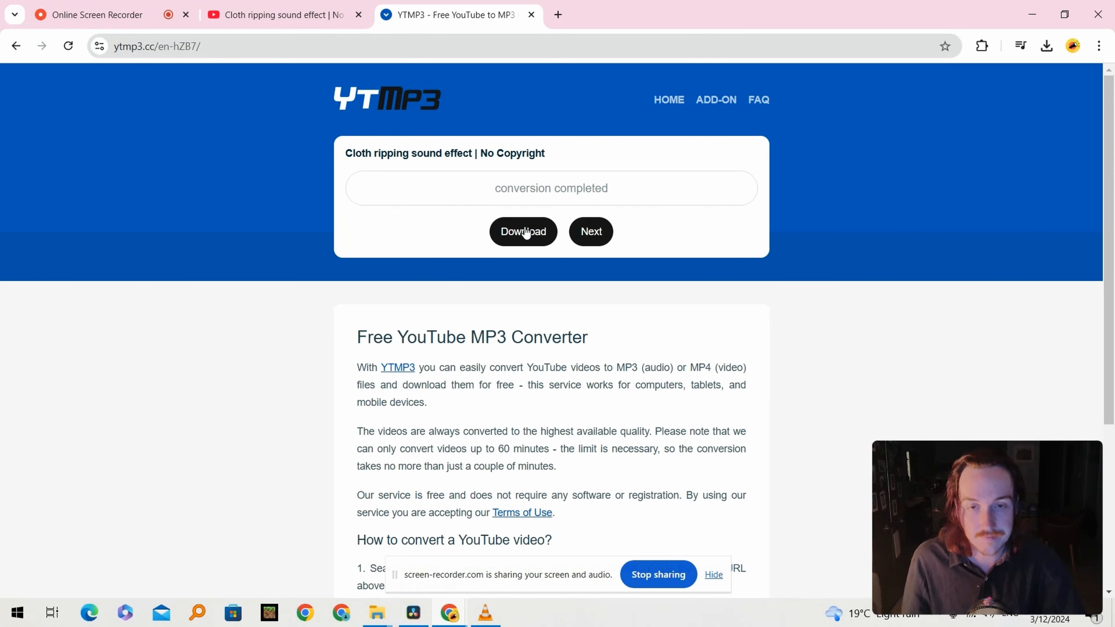
click(525, 233)
middle_click(627, 10)
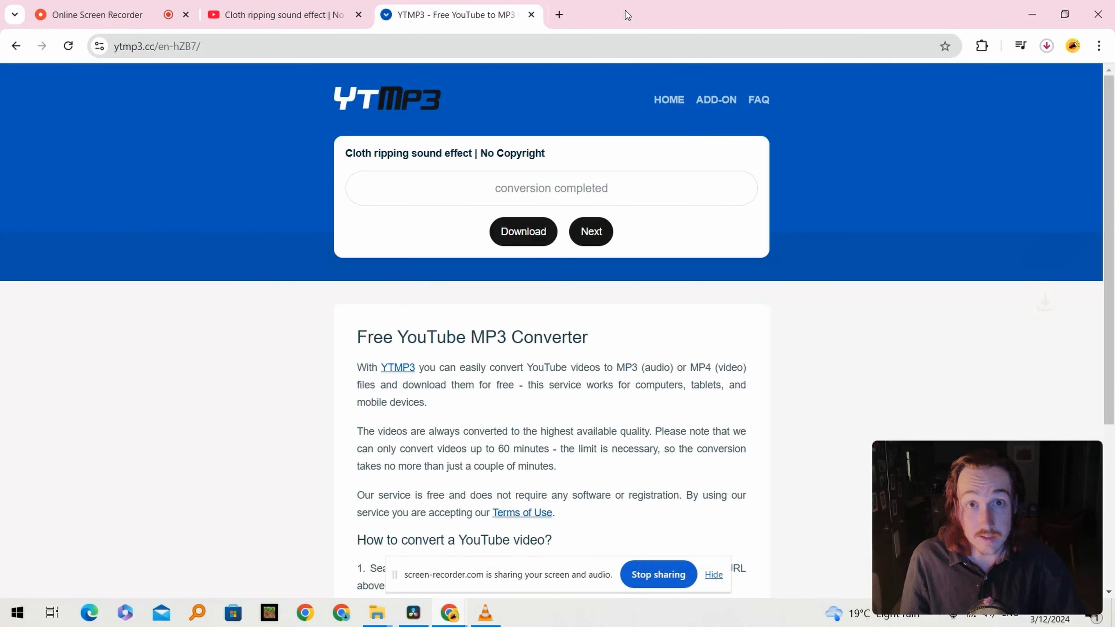
Try the cloth ripping sound on Audio 5 after the spit, with its pitch at -2 semitones, and play that section
drag(948, 96, 857, 532)
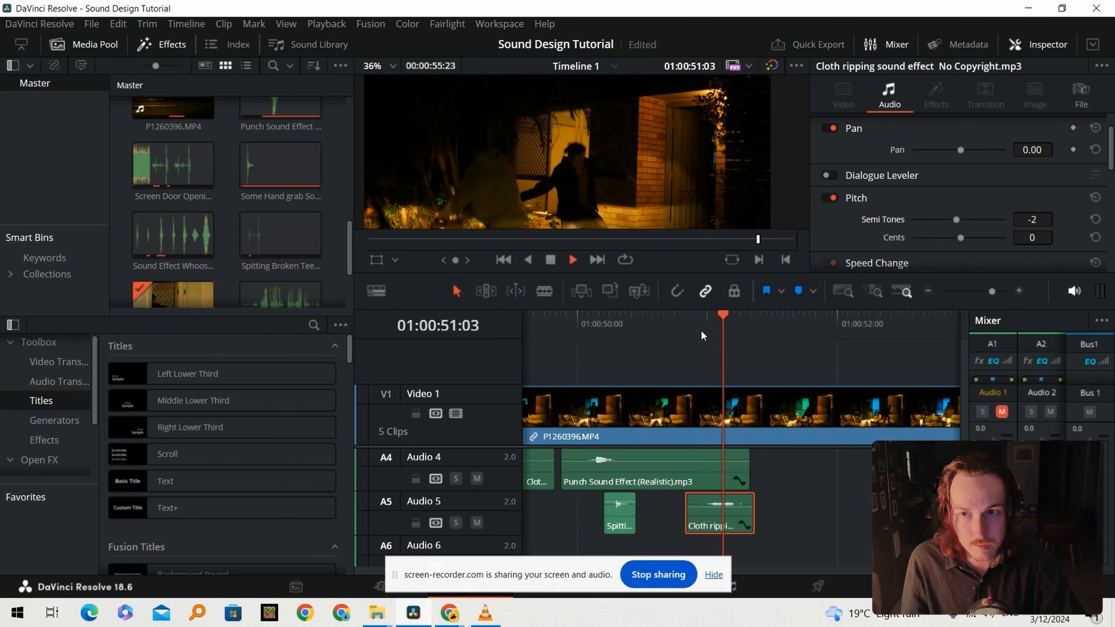
key(space)
scroll(552, 111, down, 3)
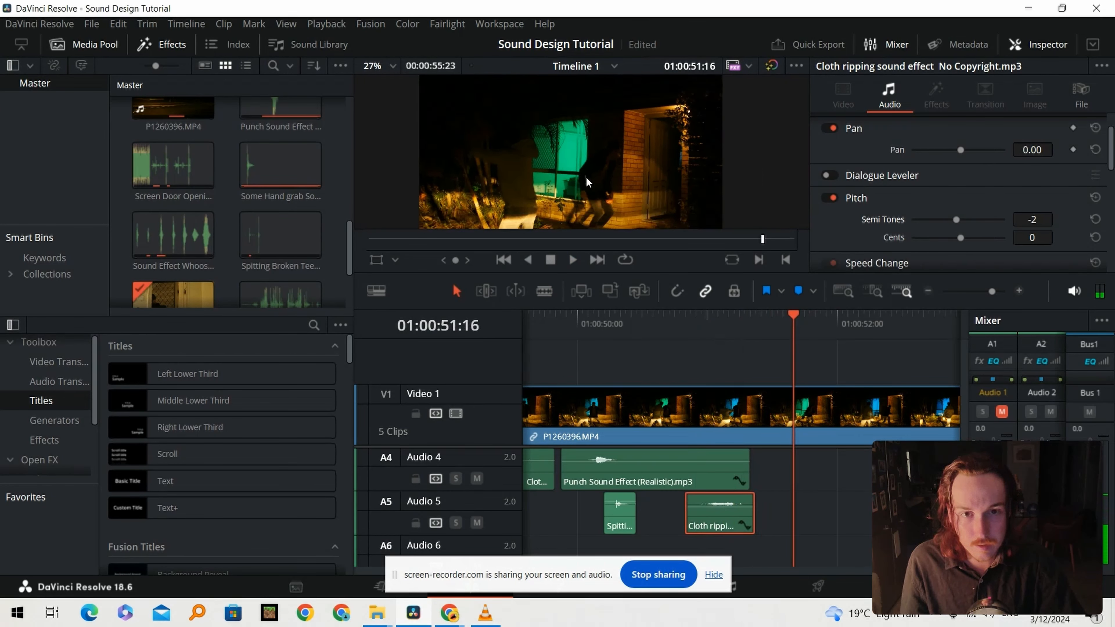
click(693, 334)
key(space)
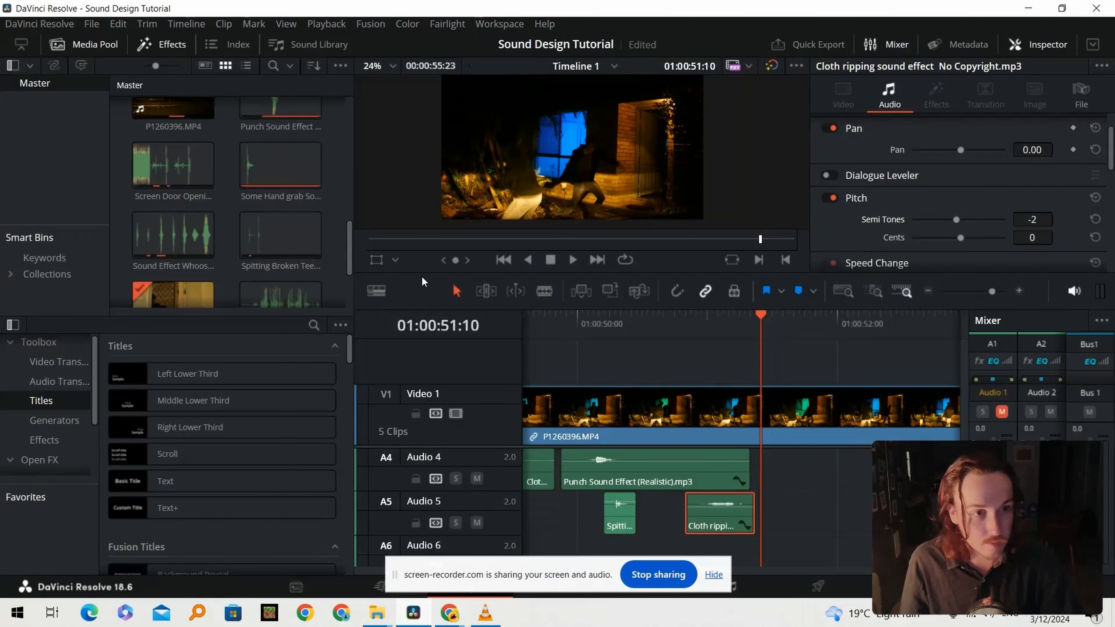
Place Sound Effect Whoosh Sound (No Copyright).mp3 on Audio 6 below the cloth ripping clip and play it
drag(176, 236, 748, 545)
scroll(614, 491, right, 1)
click(777, 333)
key(space)
Cut the whoosh clip down to a single whoosh and move it on Audio 6 directly beneath the cloth ripping clip
click(759, 540)
key(a)
click(838, 537)
key(BackSpace)
click(722, 542)
key(BackSpace)
drag(768, 538, 599, 531)
scroll(754, 509, left, 4)
drag(770, 549, 654, 545)
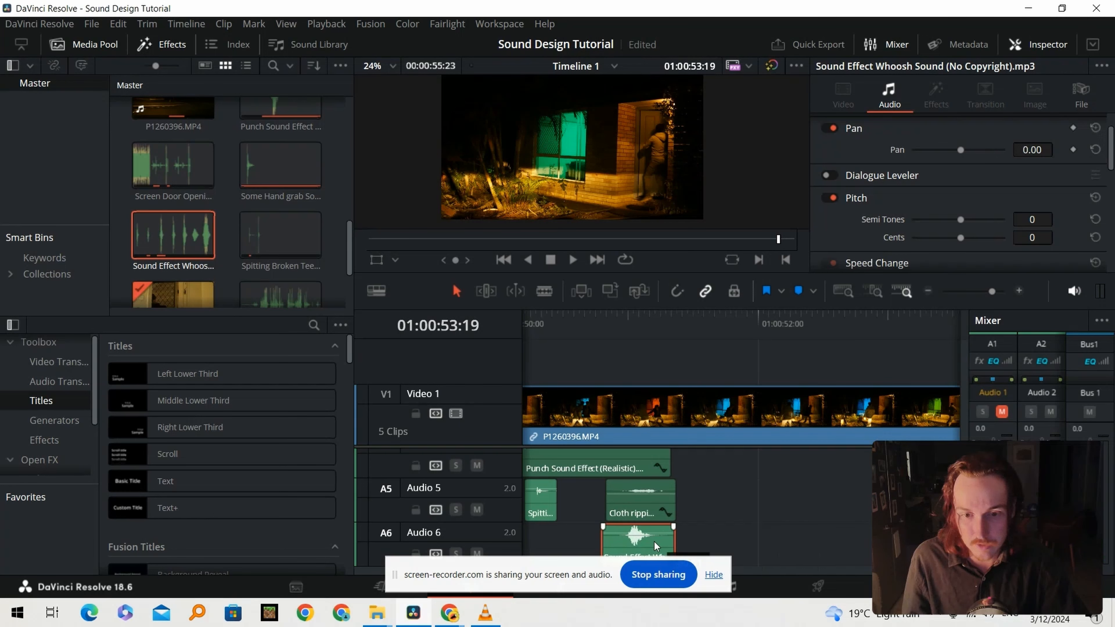
Play the layered section, remove the cloth ripping clip from Audio 5, and play the remaining effects again
click(621, 329)
key(space)
key(space)
drag(653, 492, 647, 506)
click(610, 327)
key(space)
click(630, 390)
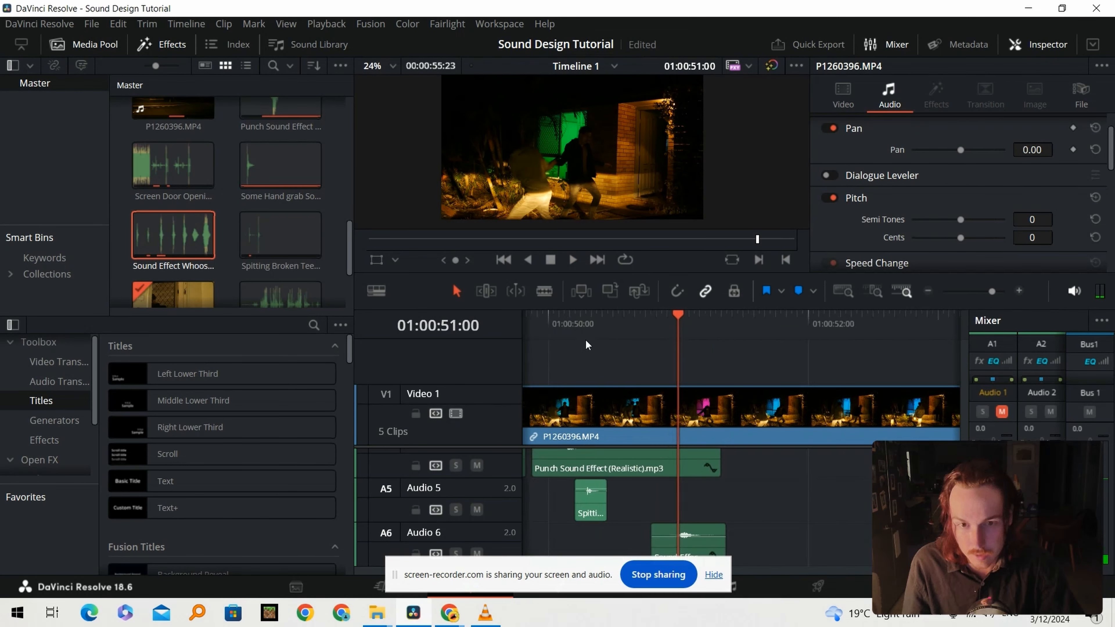
key(space)
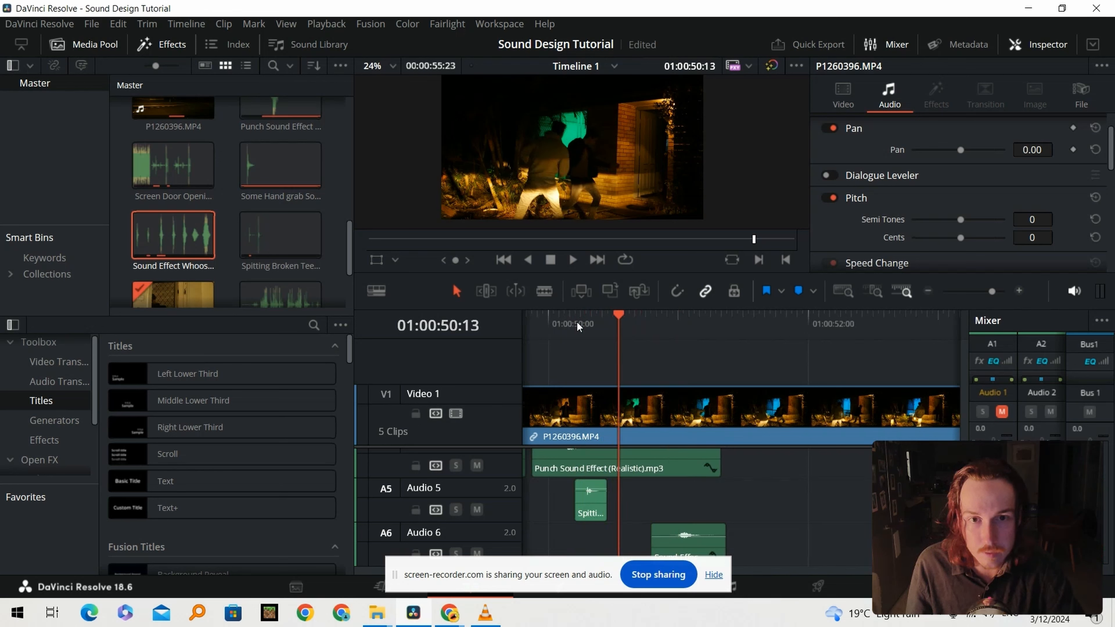
Place Some Hand grab Sound effect.mp3 on Audio 5 just after the spit clip and play the section
drag(278, 166, 684, 501)
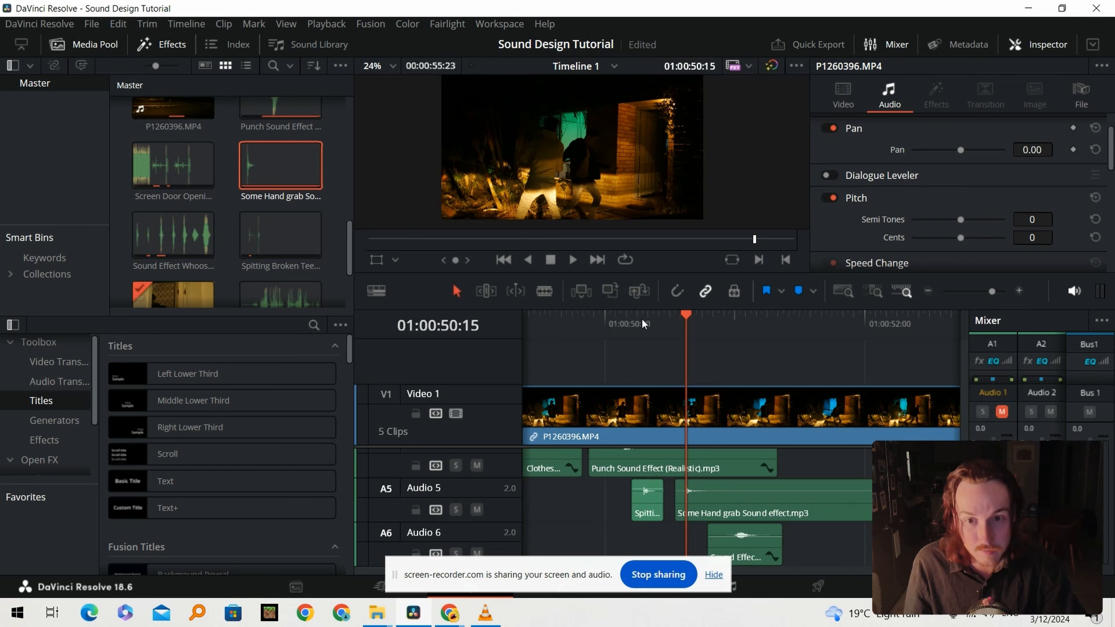
key(space)
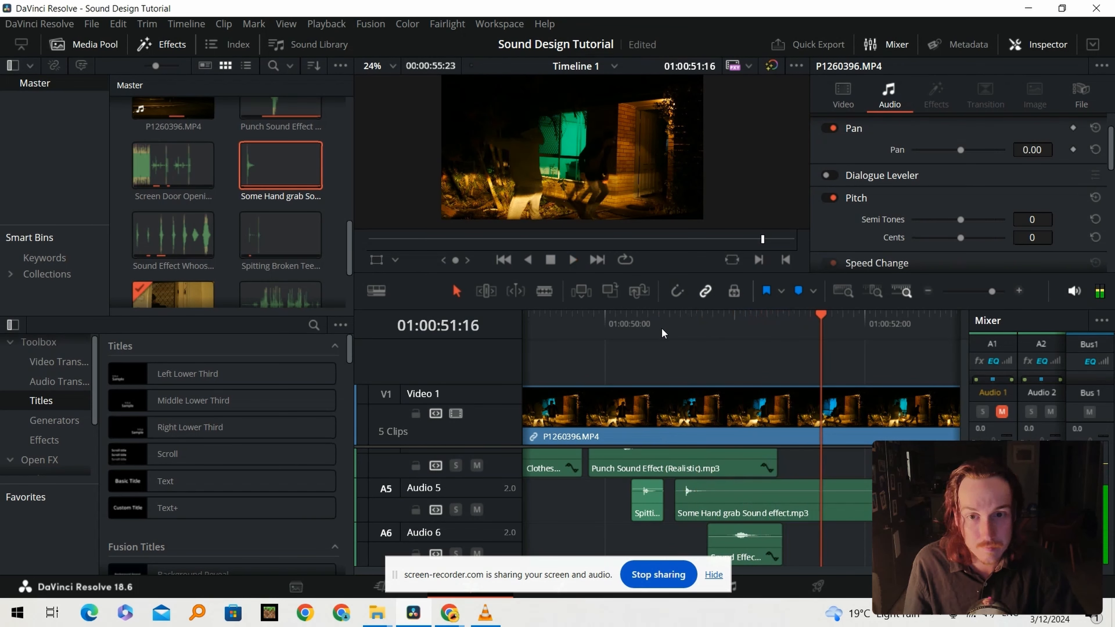
click(589, 320)
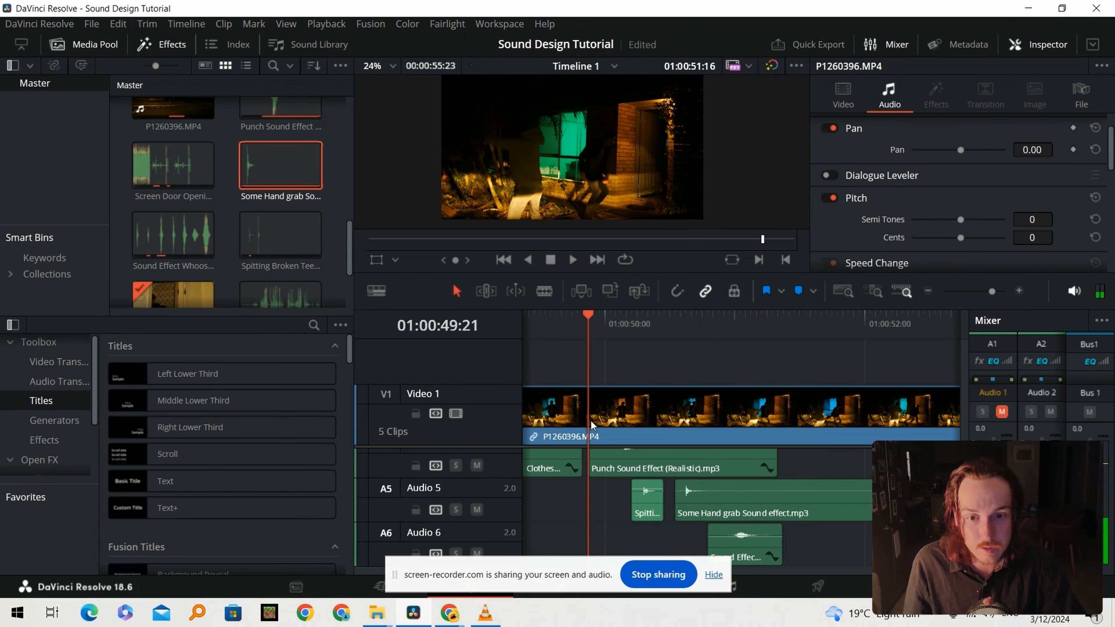
Replay the fight from the clothes movement through the whoosh to check the timing of the layered effects
click(930, 291)
scroll(789, 510, right, 2)
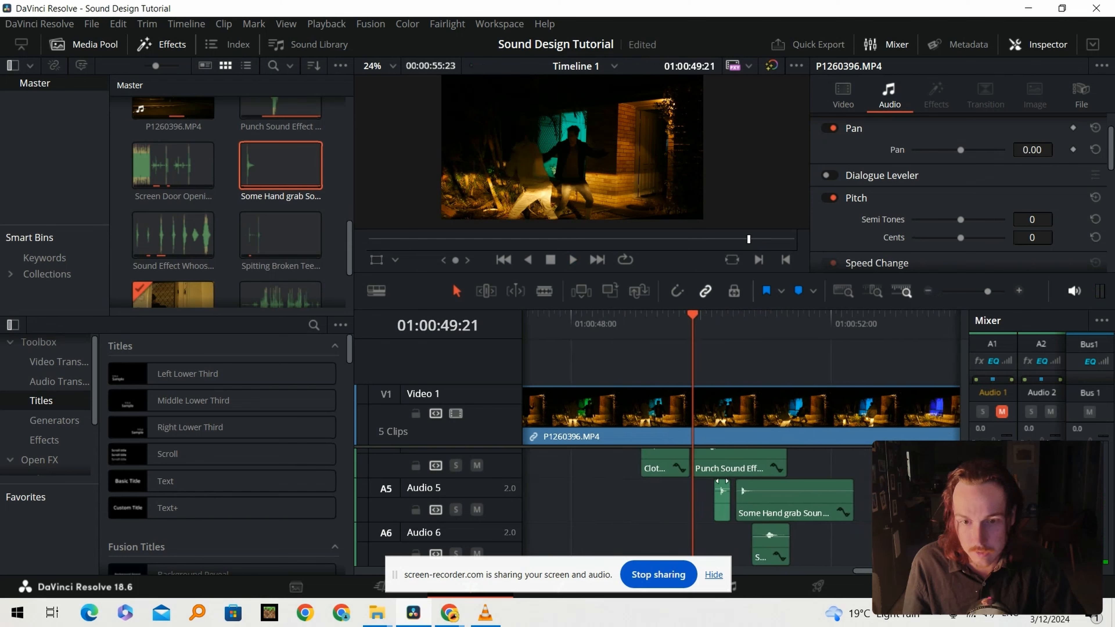
click(641, 340)
key(space)
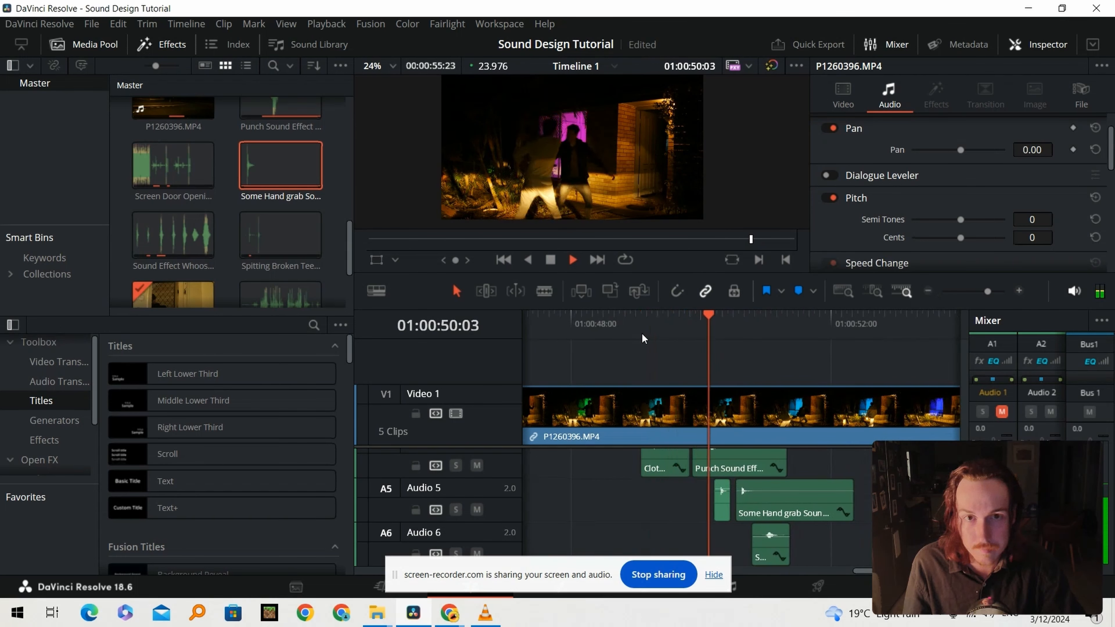
key(space)
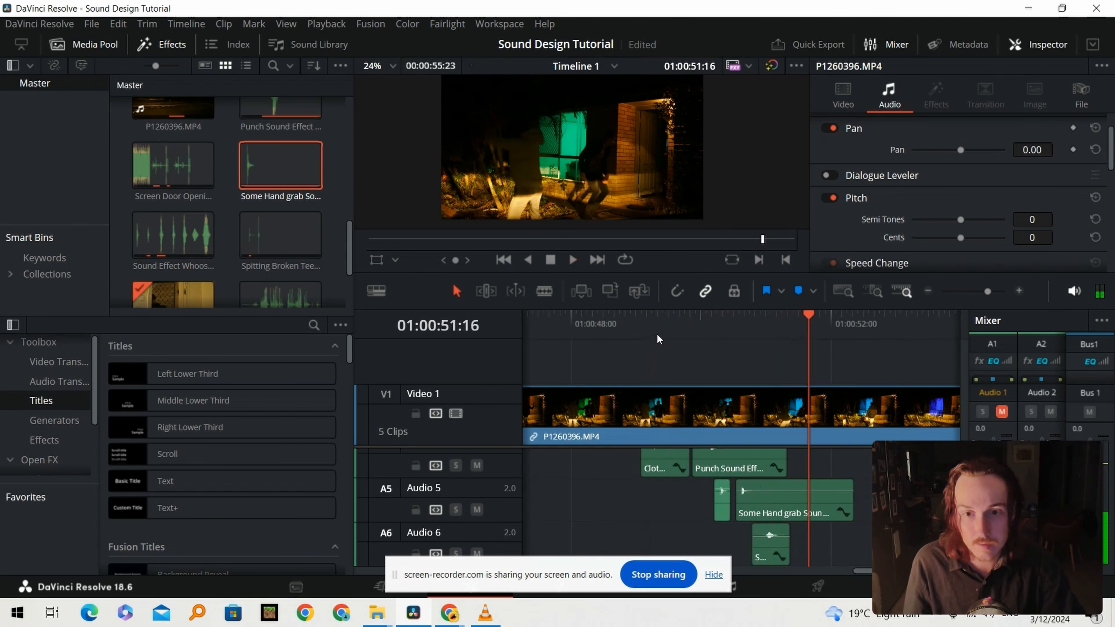
click(642, 325)
key(space)
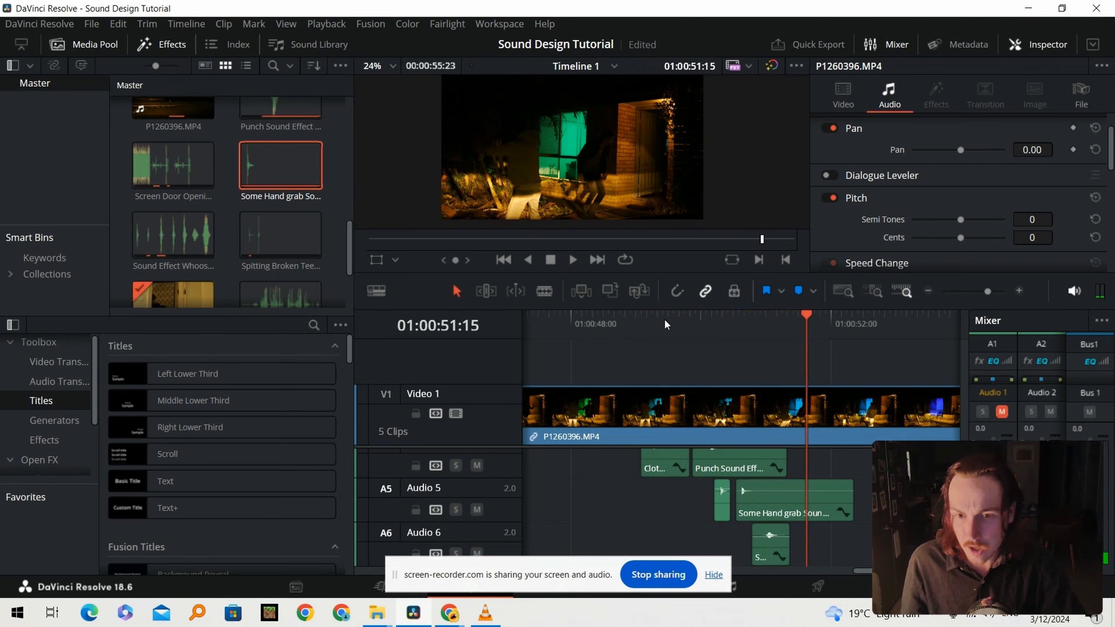
drag(648, 332, 660, 331)
key(space)
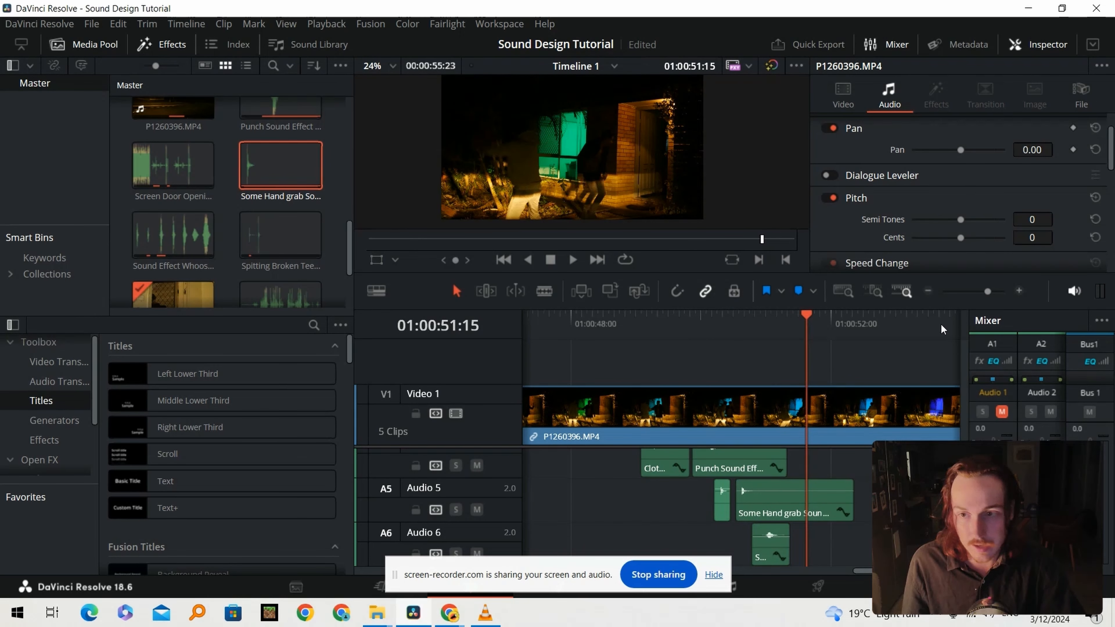
Switch to YouTube in Chrome and search for "running idle car sound effect"
click(928, 291)
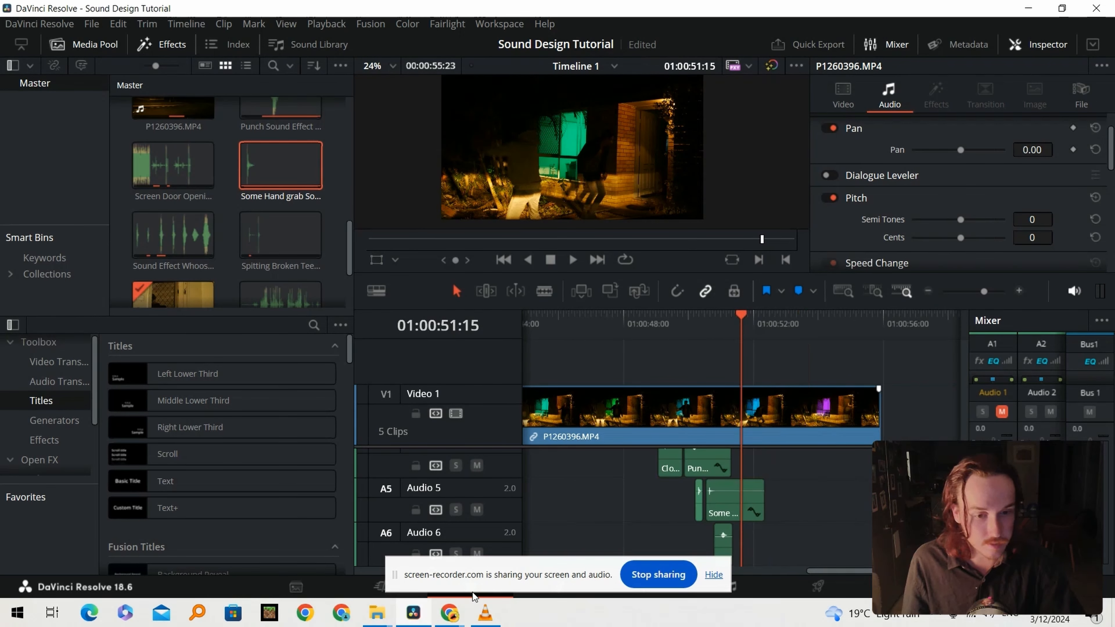
mouse_move(457, 614)
click(371, 567)
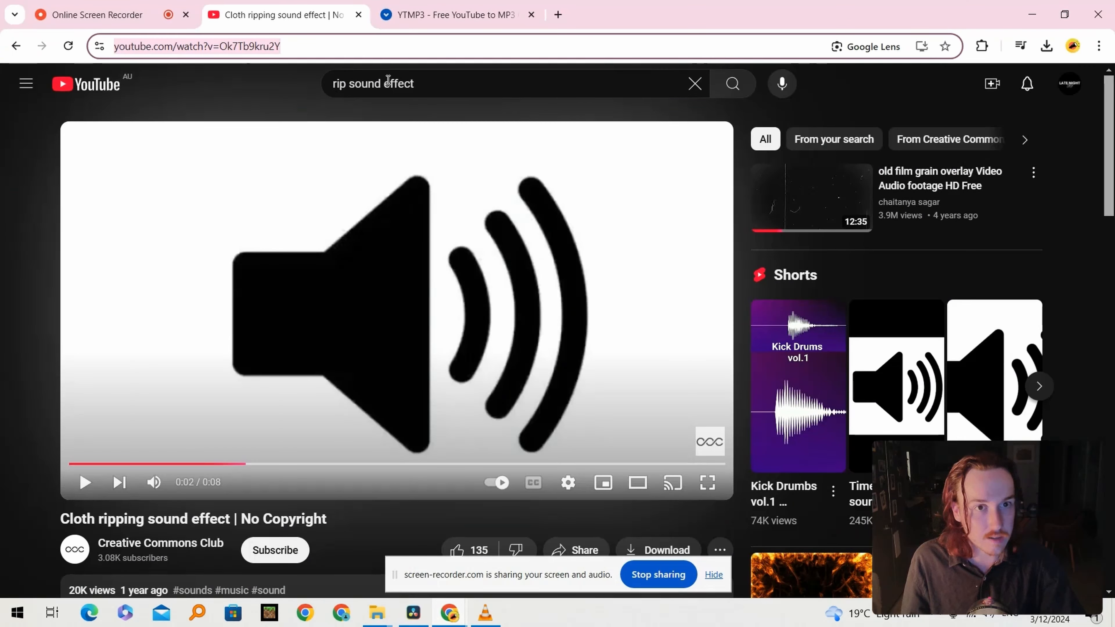
double_click(342, 84)
text(run)
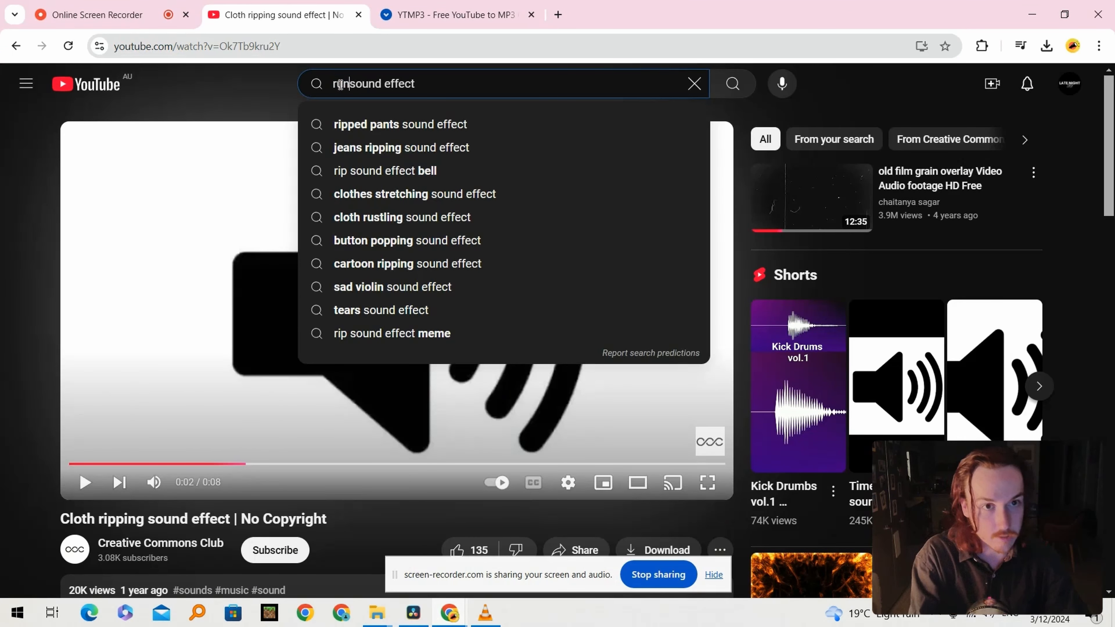
text(ning idle ca)
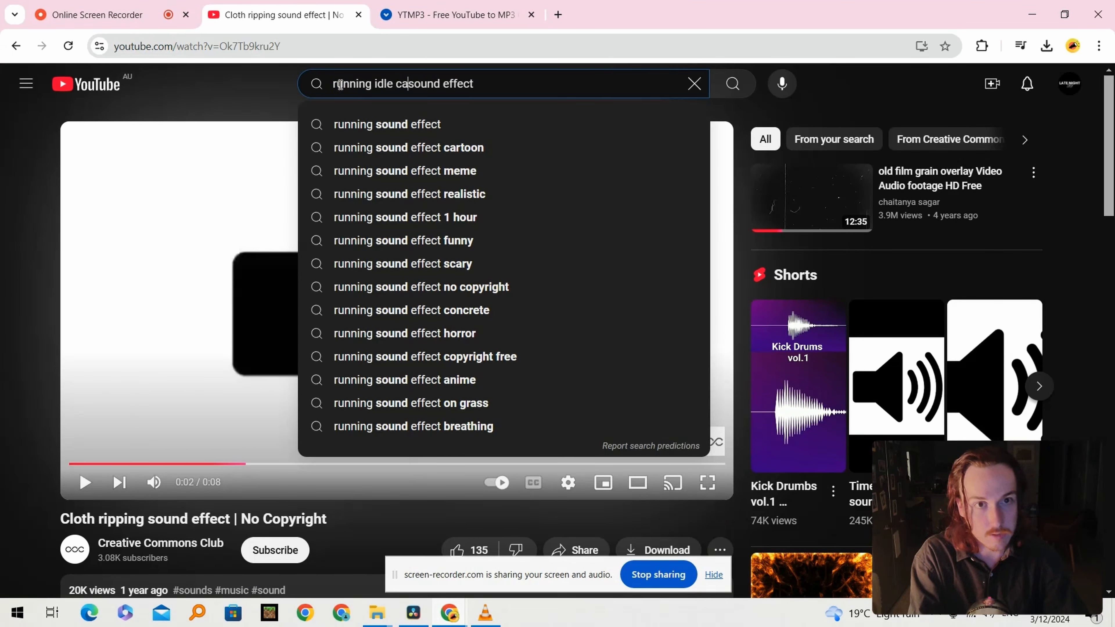
text(r)
key(Return)
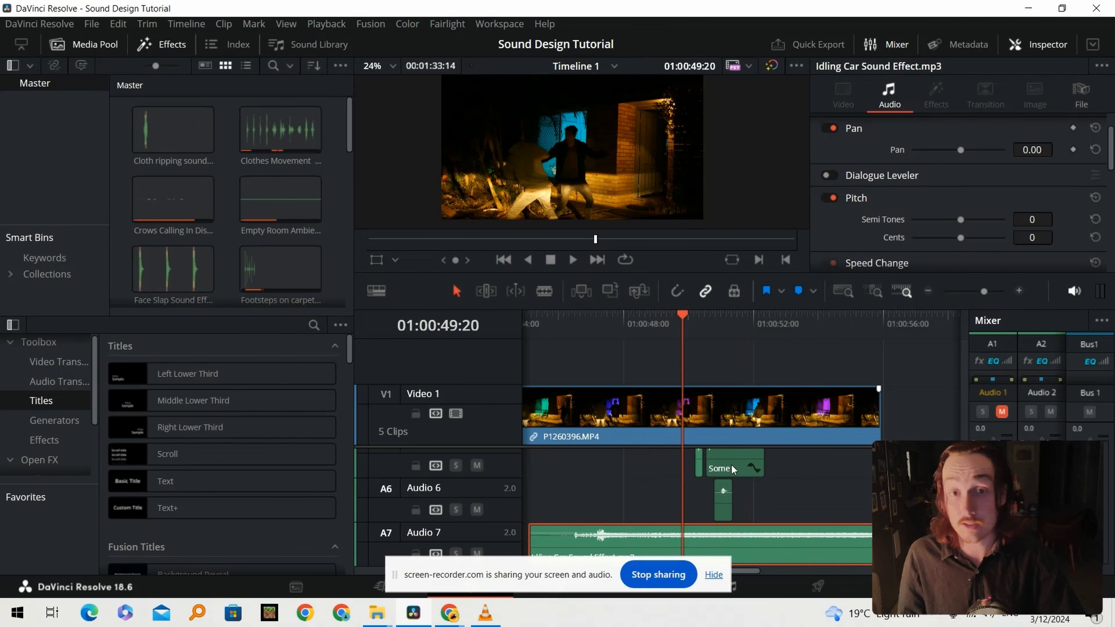
Play the fight section with Idling Car Sound Effect.mp3 on Audio 7 to check how it sounds under the effects
click(676, 324)
click(669, 324)
key(space)
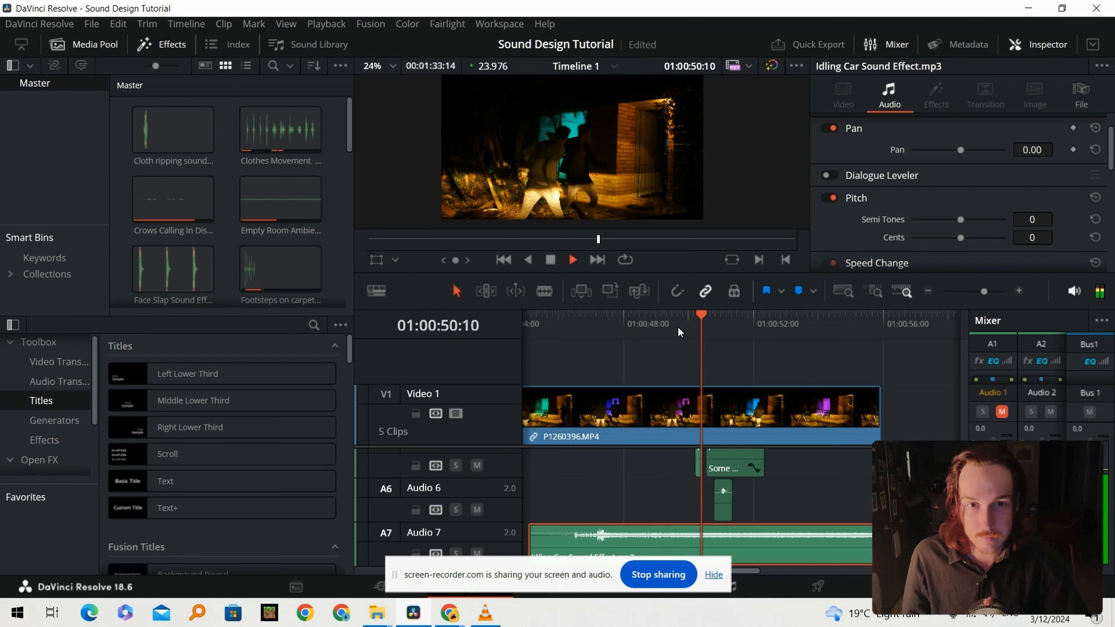
click(627, 330)
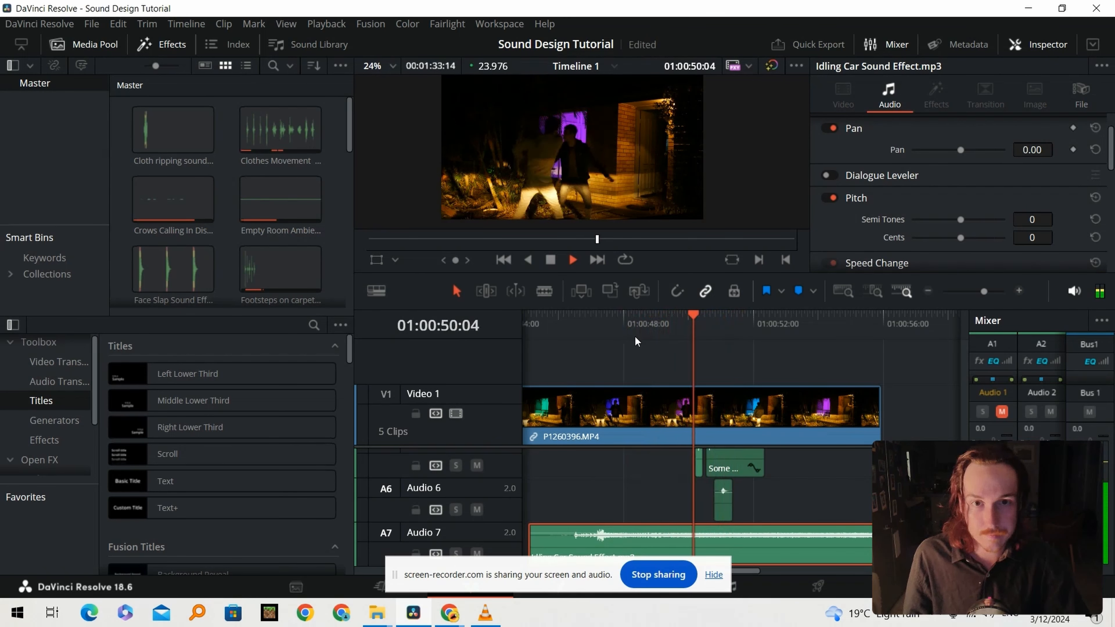
key(space)
Combine the fight's sound effect clips on Audio 2 through Audio 6 into one compound clip, leaving out the idling car
drag(788, 530, 628, 503)
right_click(695, 519)
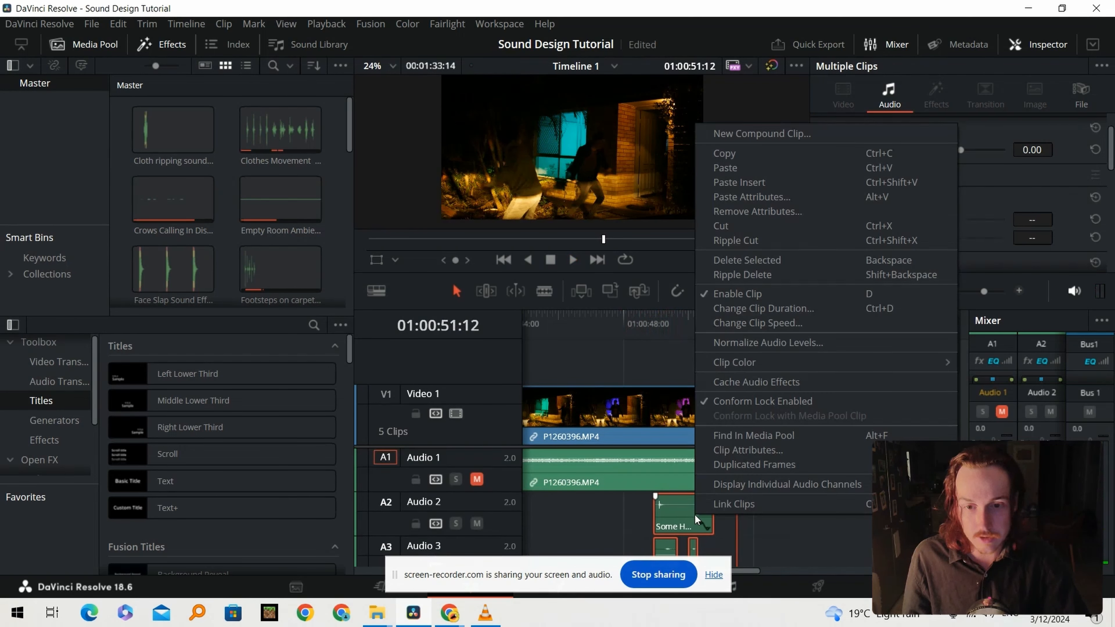
click(756, 140)
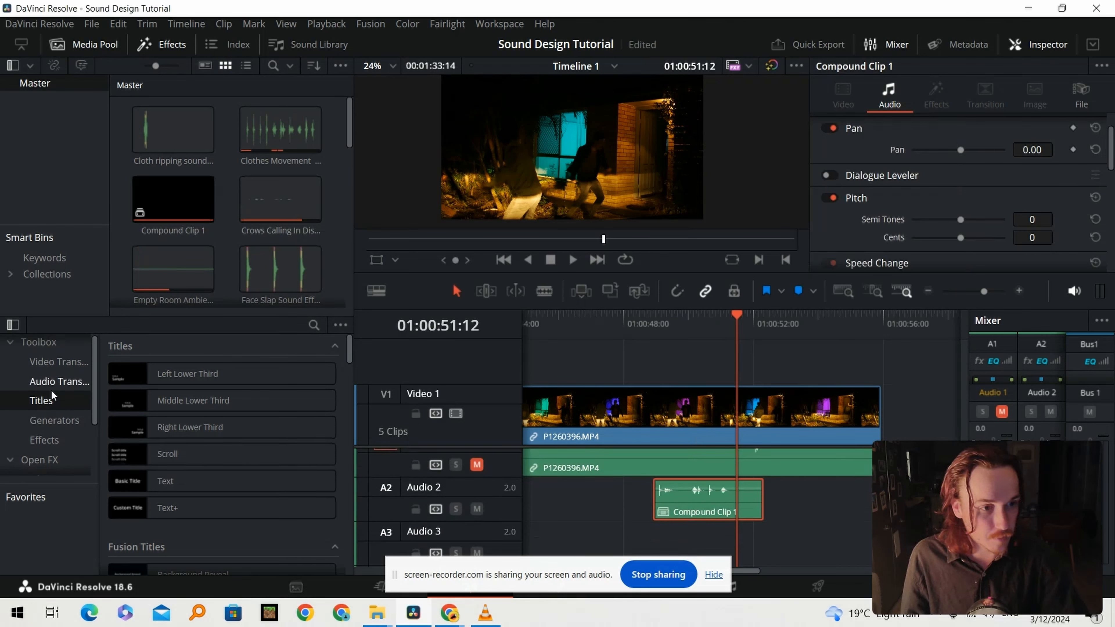
Apply the Fairlight FX Echo effect to the compound clip with the Large Hall preset
scroll(57, 447, down, 1)
scroll(53, 444, down, 3)
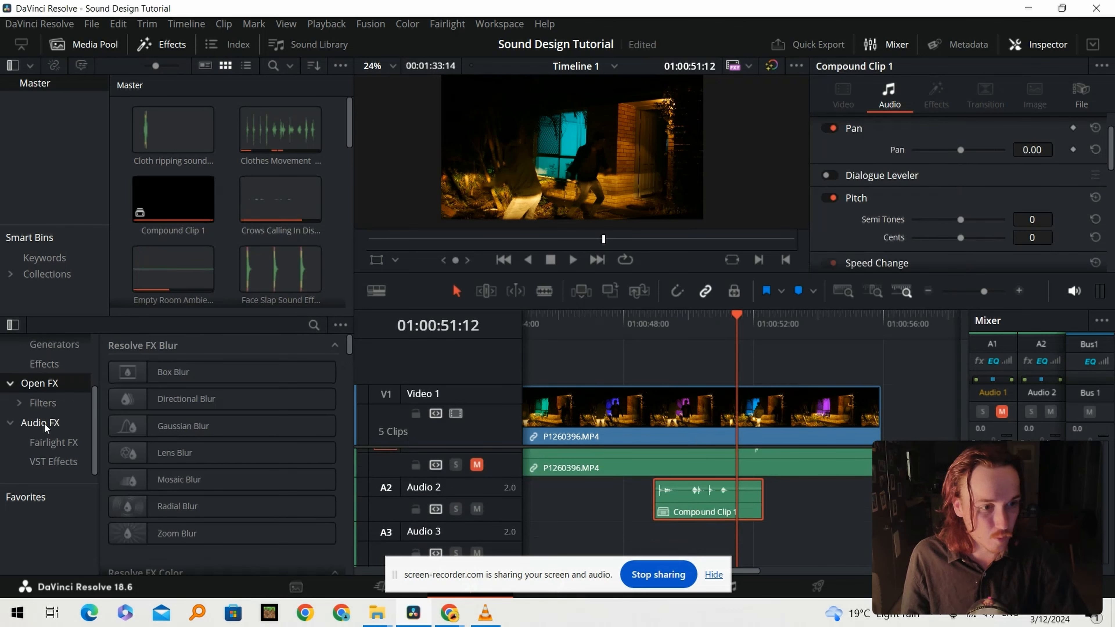
click(40, 422)
drag(180, 534, 657, 449)
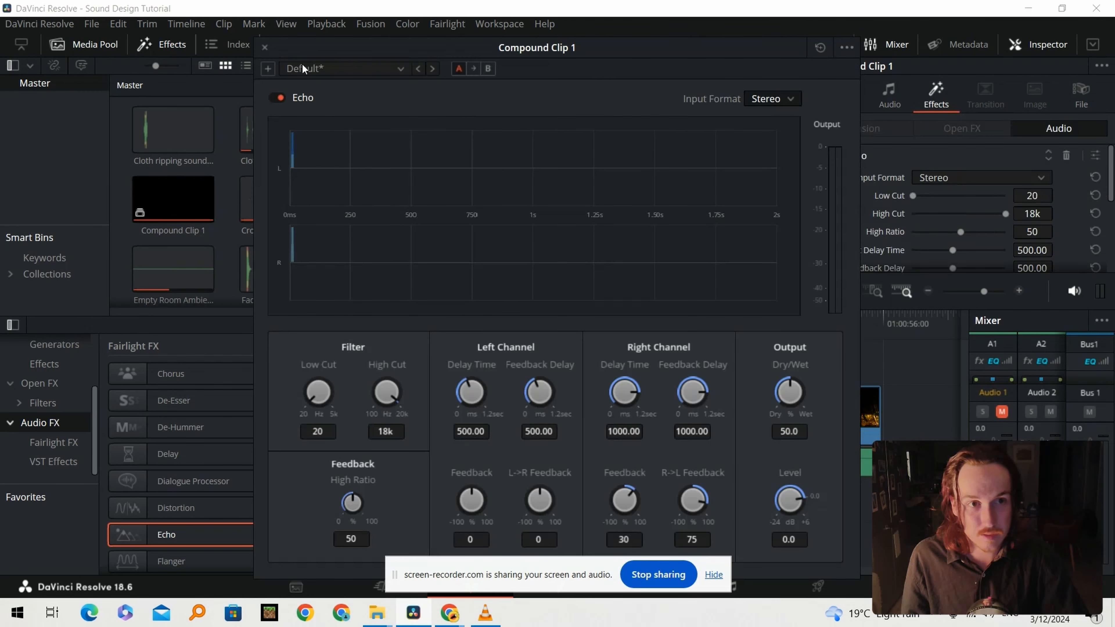
click(303, 68)
click(323, 101)
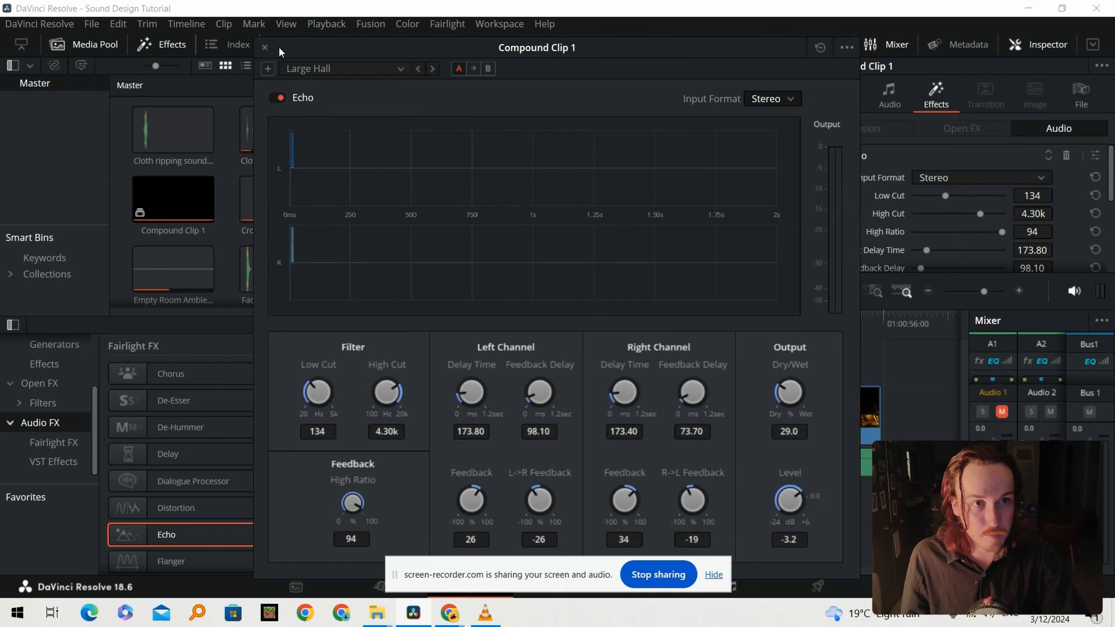
click(265, 47)
Lower the compound clip's volume and place the playhead at its start, 01:00:48:22
click(666, 330)
click(659, 331)
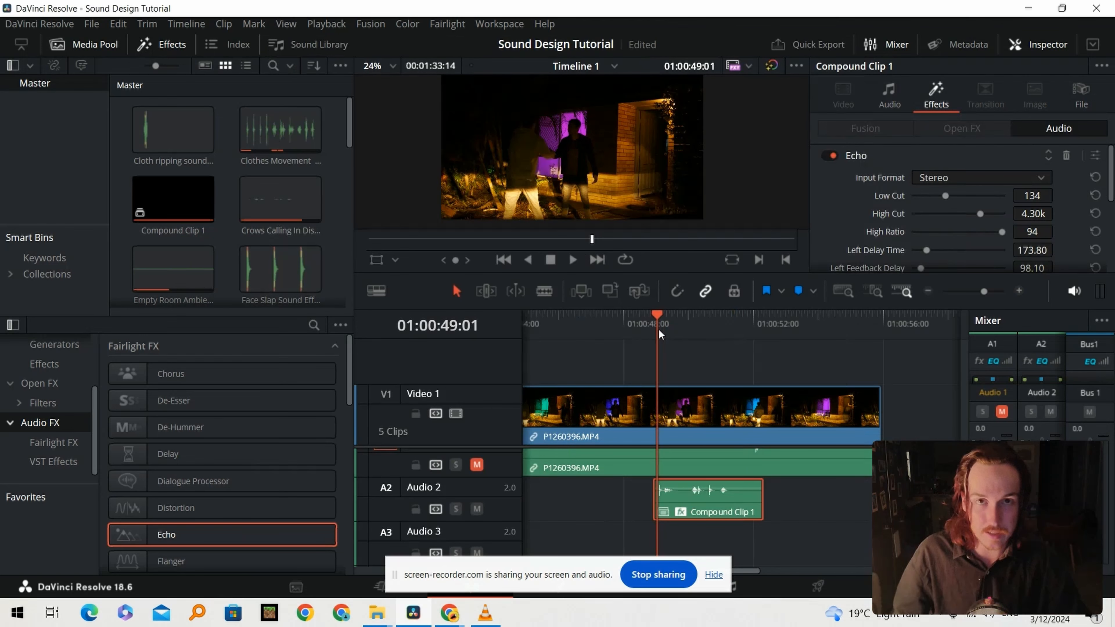
drag(654, 328, 652, 333)
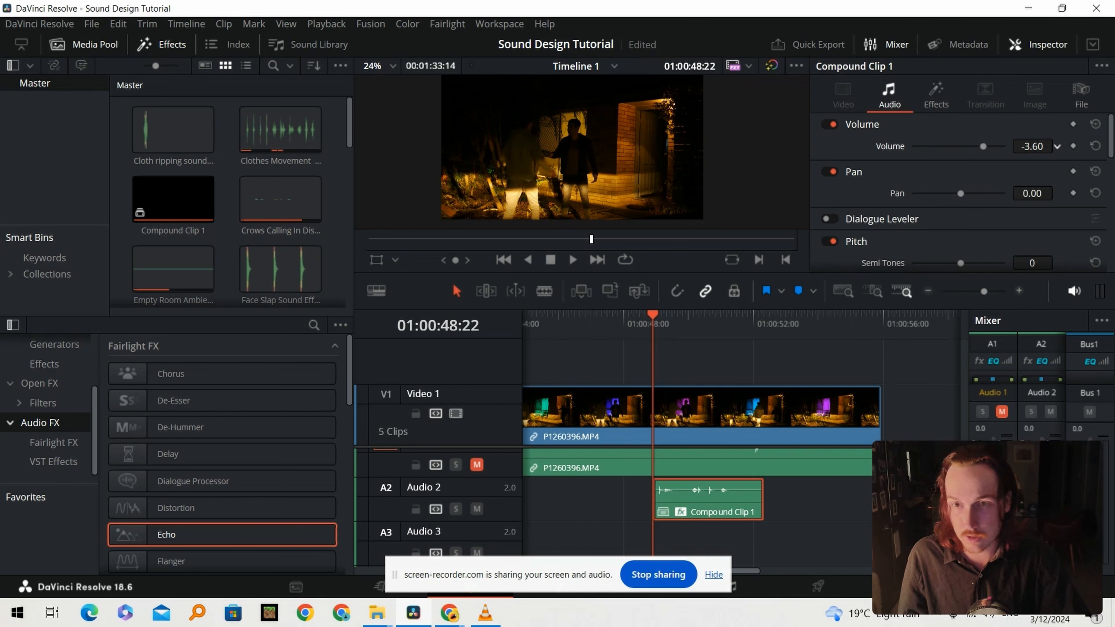
scroll(439, 505, down, 3)
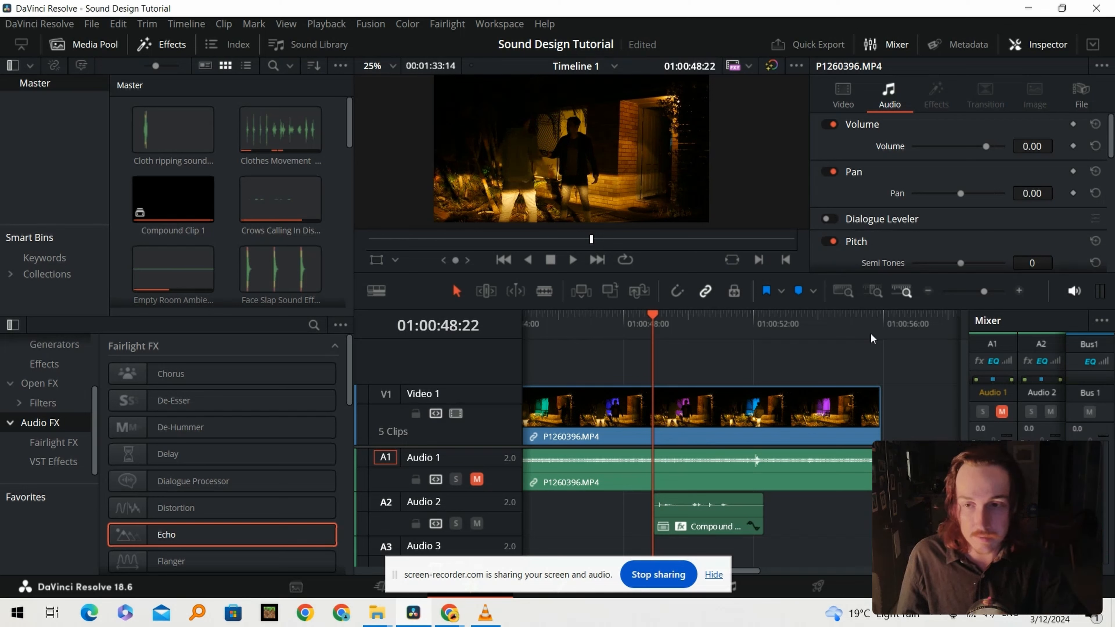
click(1019, 291)
scroll(790, 483, right, 3)
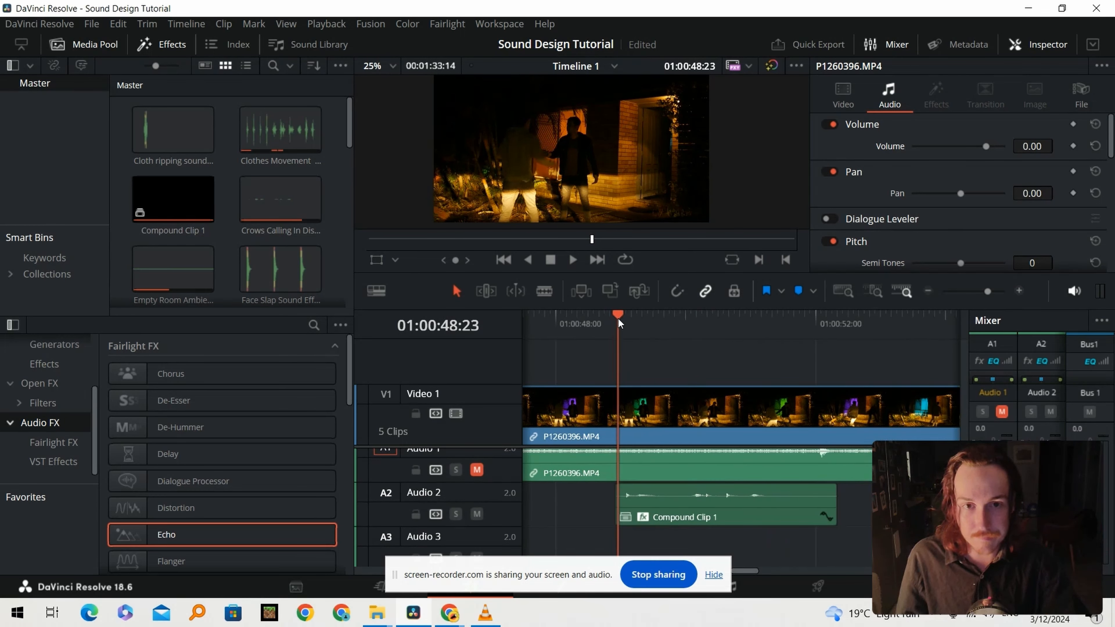
drag(619, 323, 617, 323)
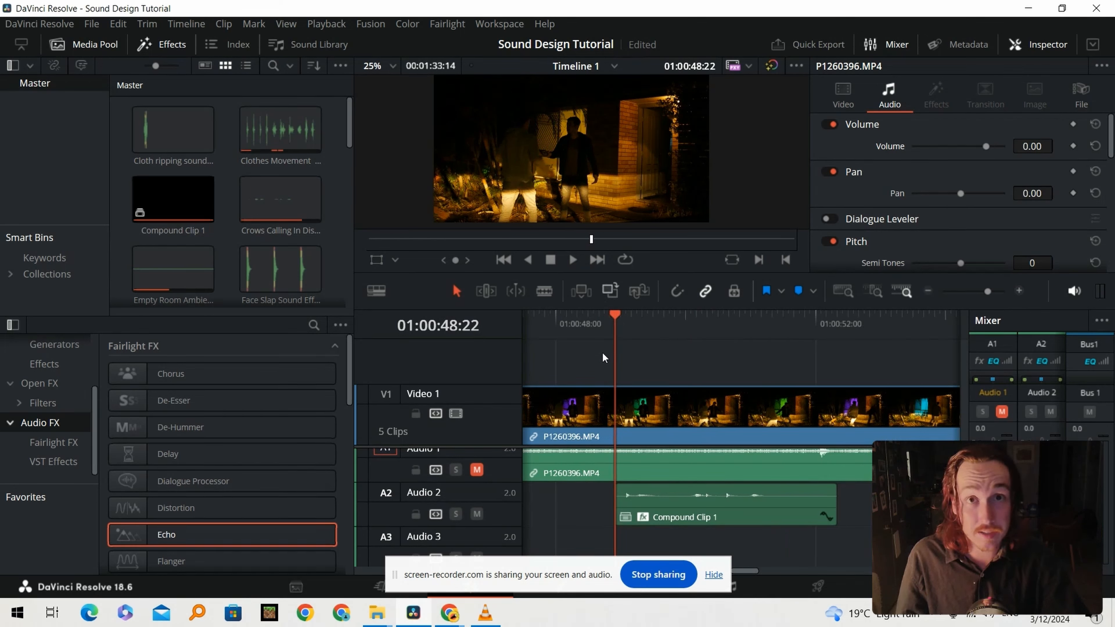